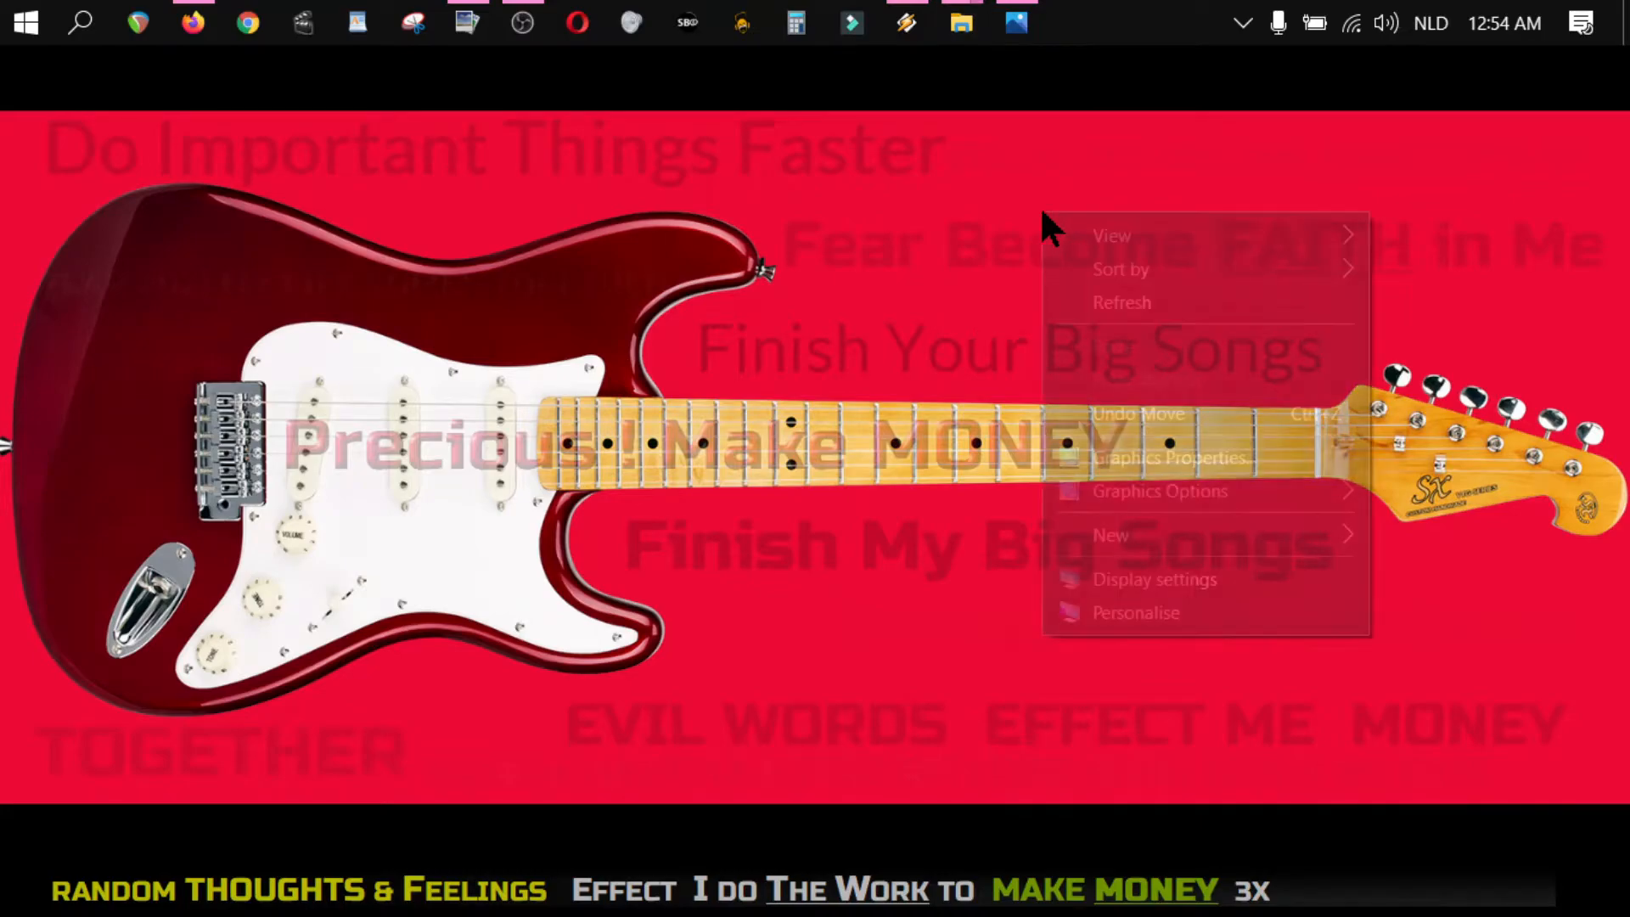
mouse_move(1122, 247)
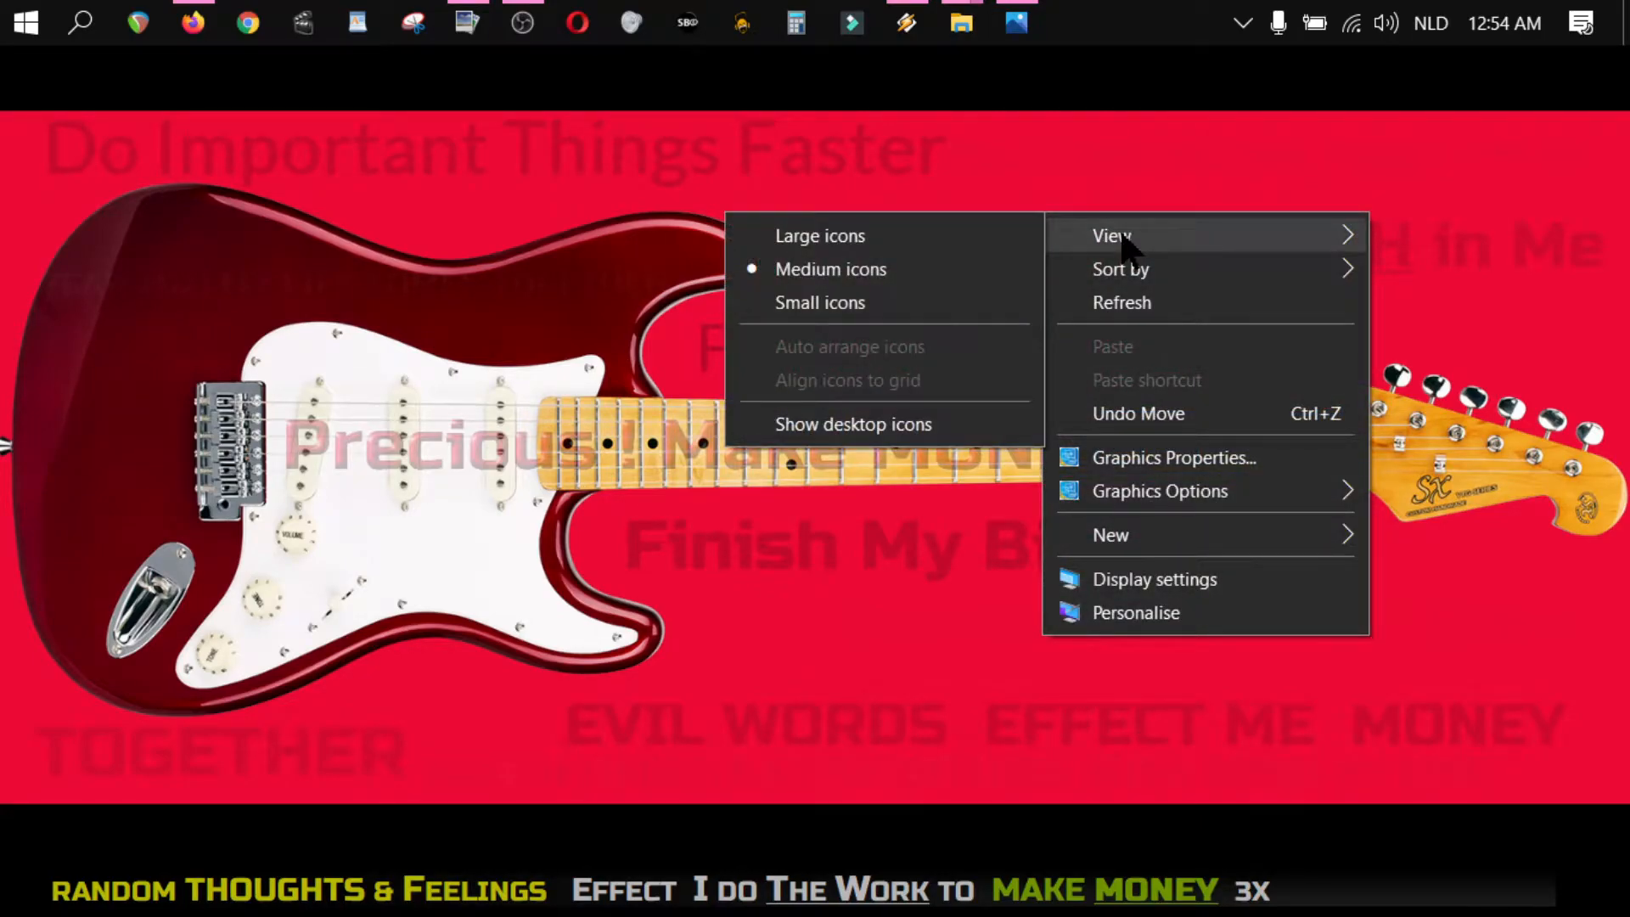
left_click(476, 574)
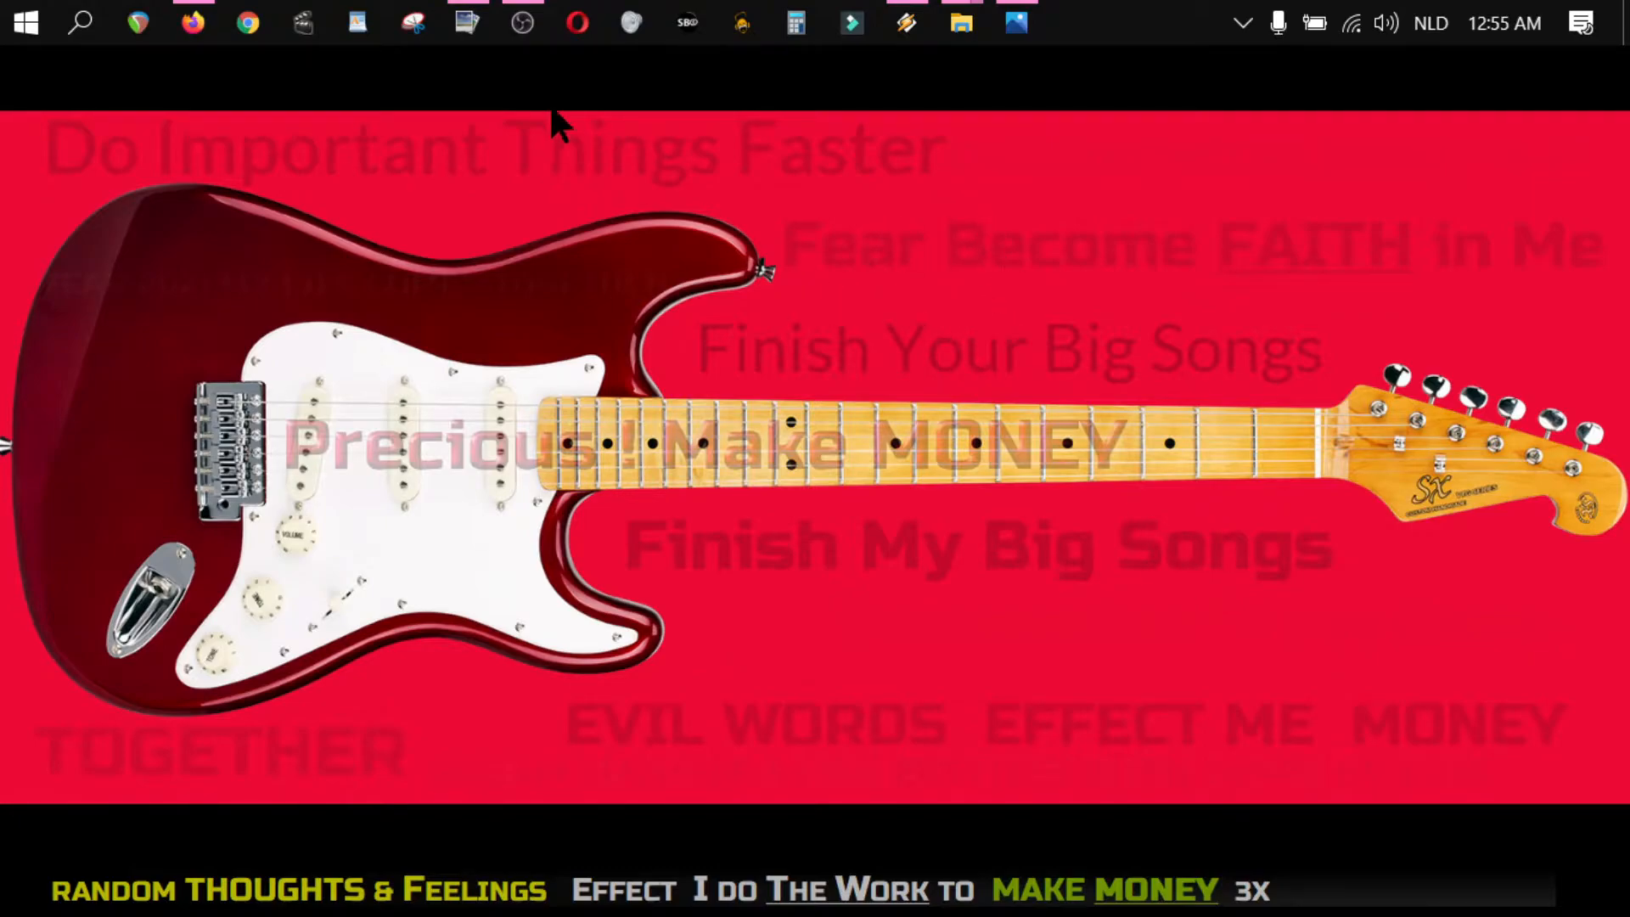
- Switch to PhotoPad to review the finished MOST BEAUTIFUL CHORD COPY thumbnail, and minimize the window
mouse_move(470, 27)
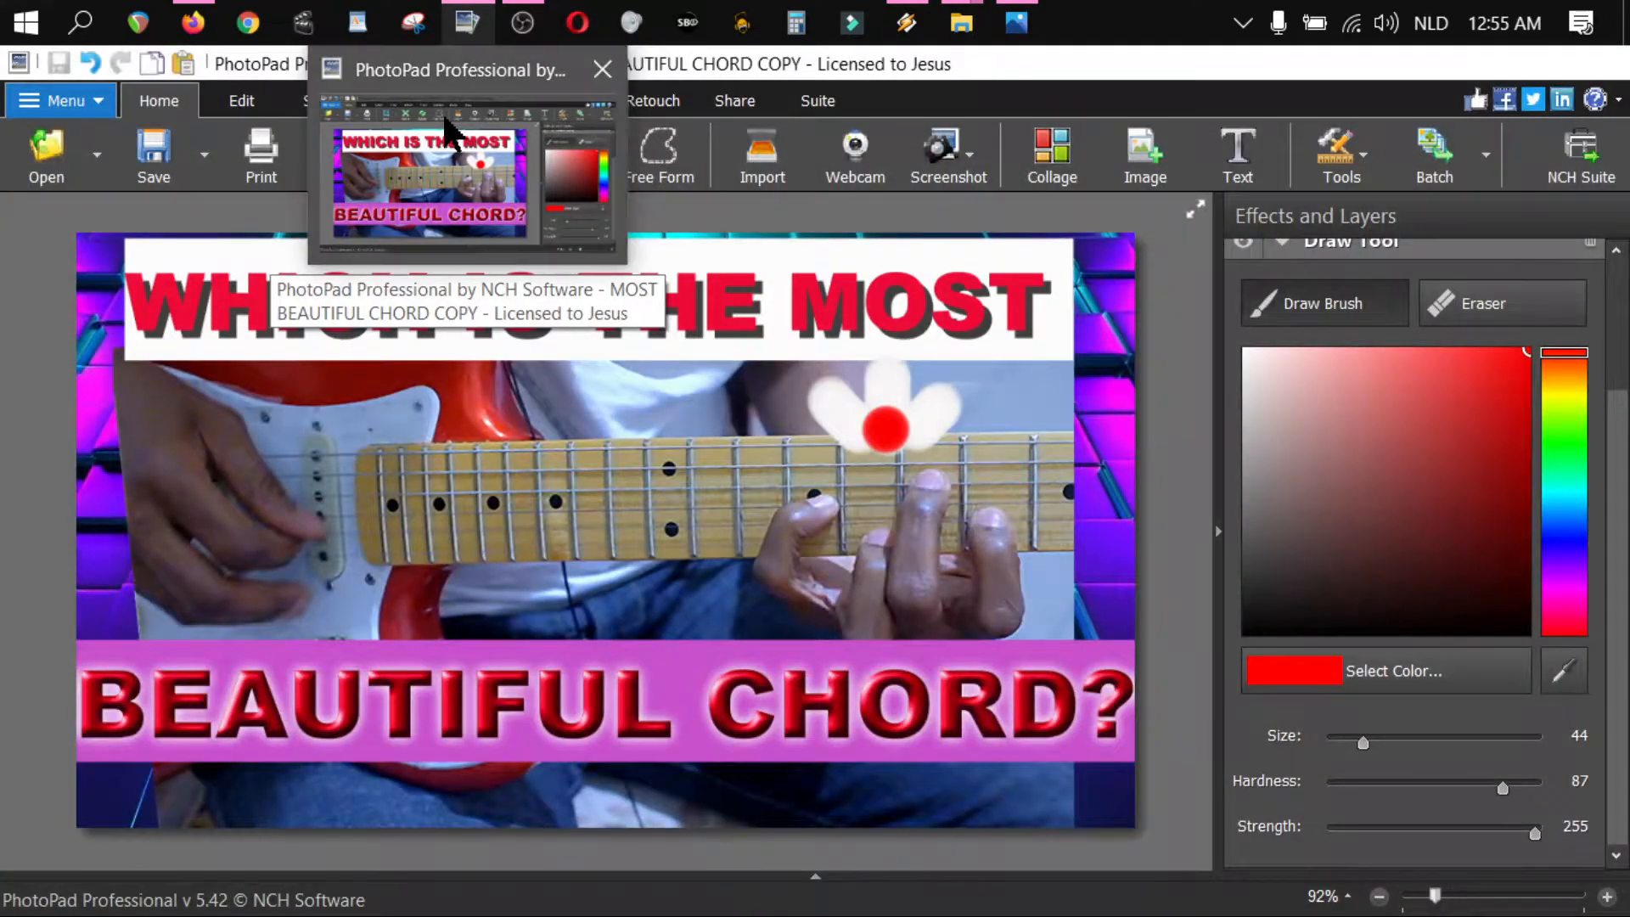
left_click(446, 134)
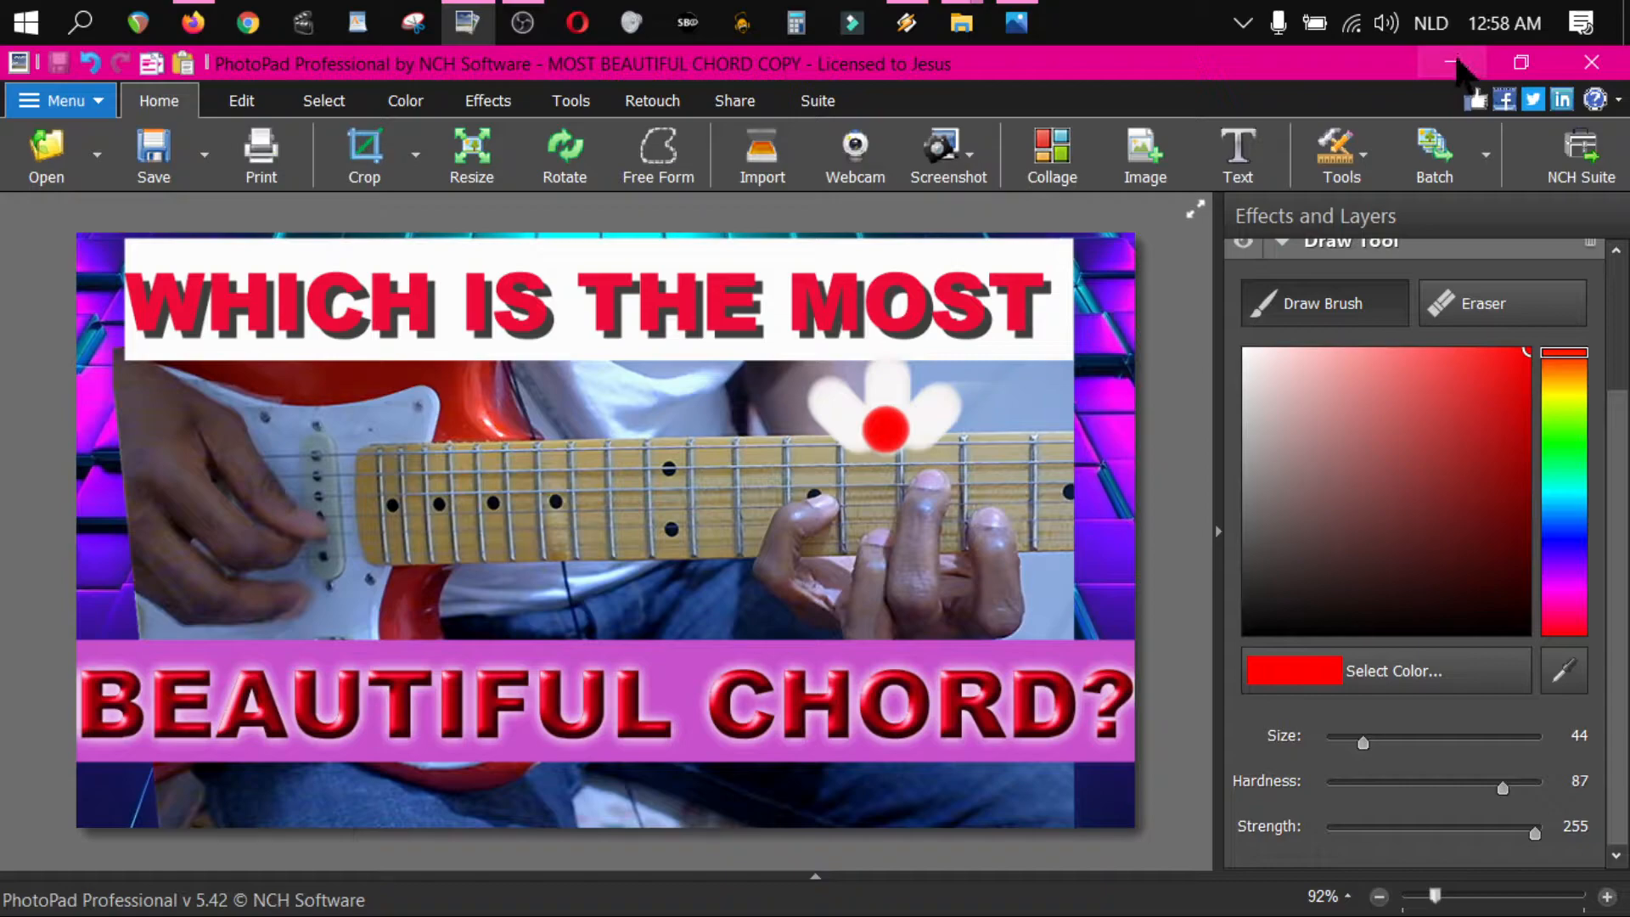
left_click(1491, 64)
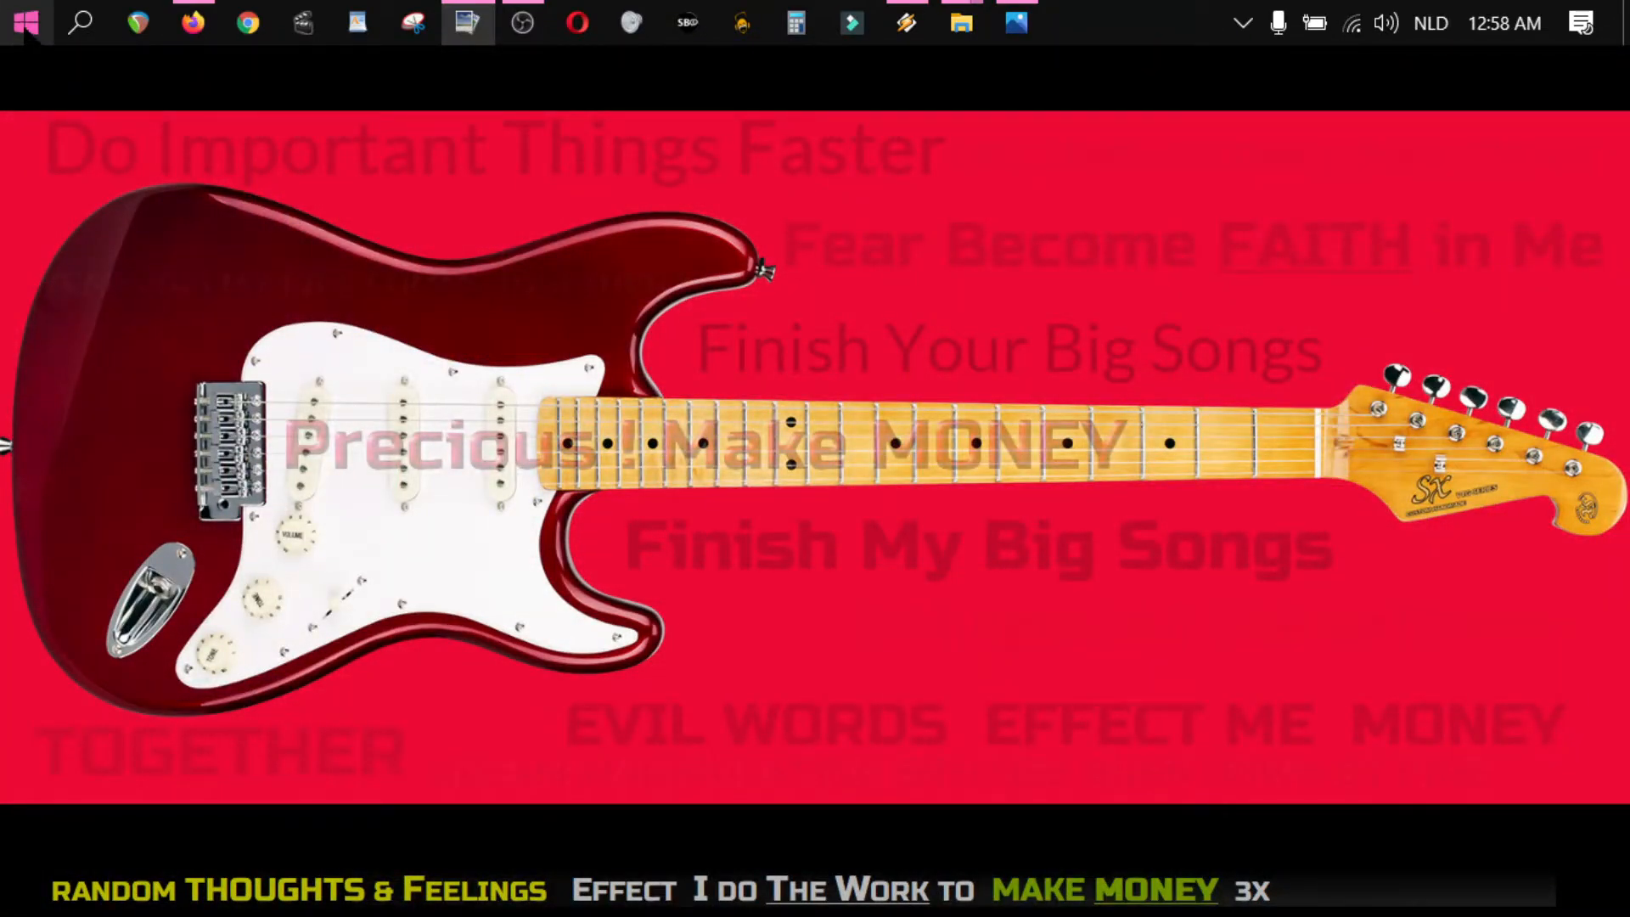
- Open cube-3319359_960_720 from the Pictures folder in PhotoPad, and close that image again
left_click(25, 25)
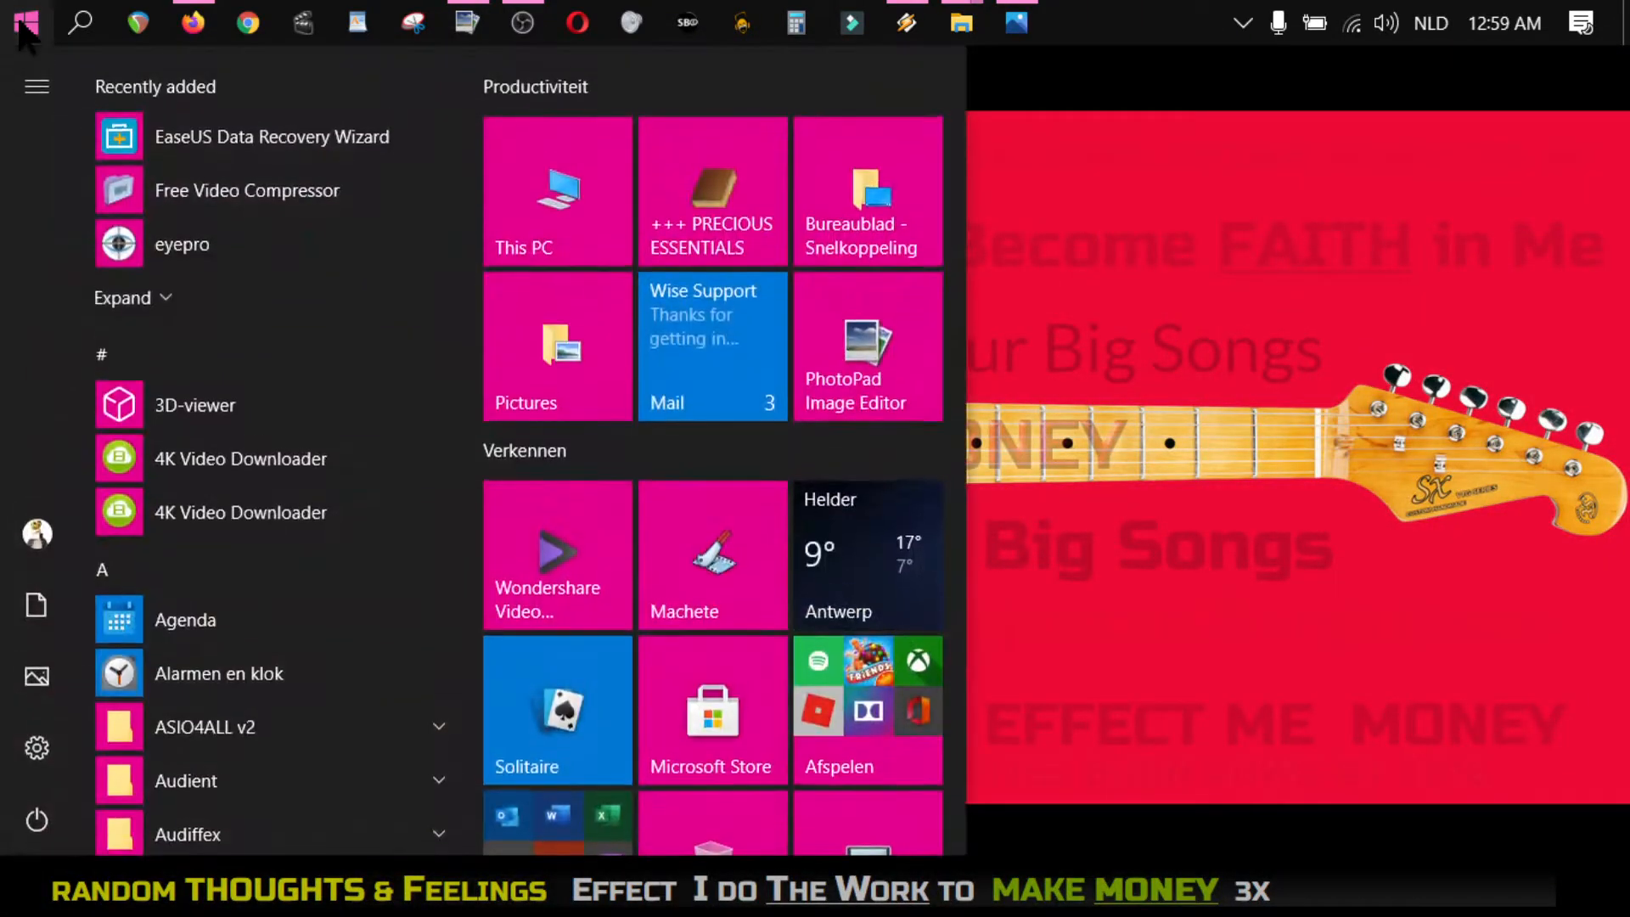
left_click(573, 348)
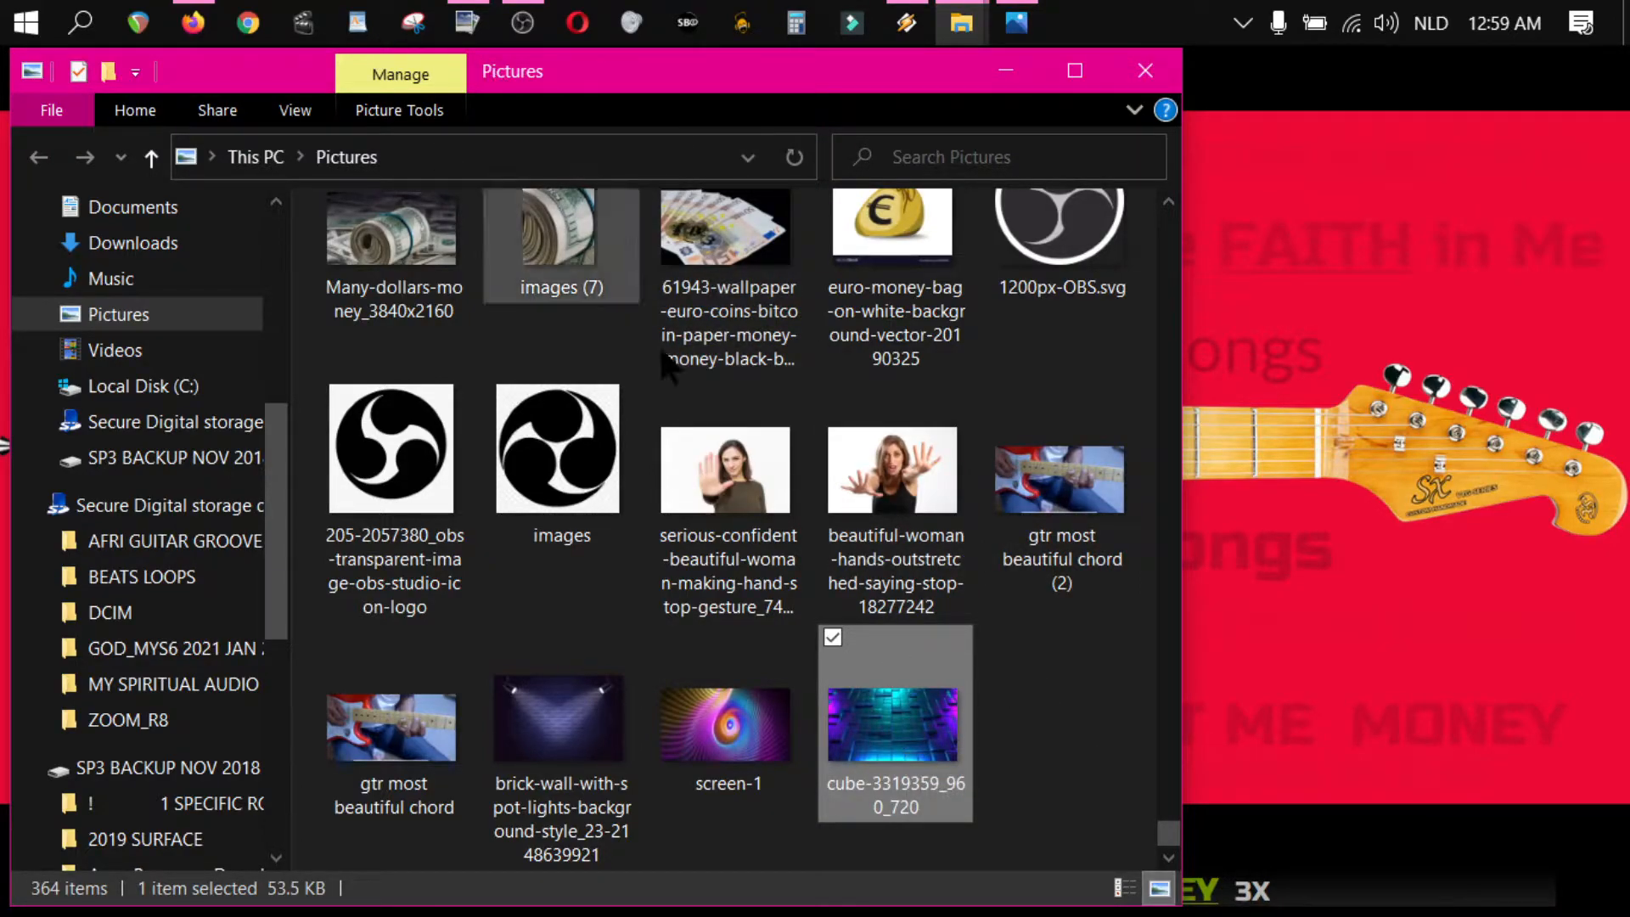
double_click(895, 706)
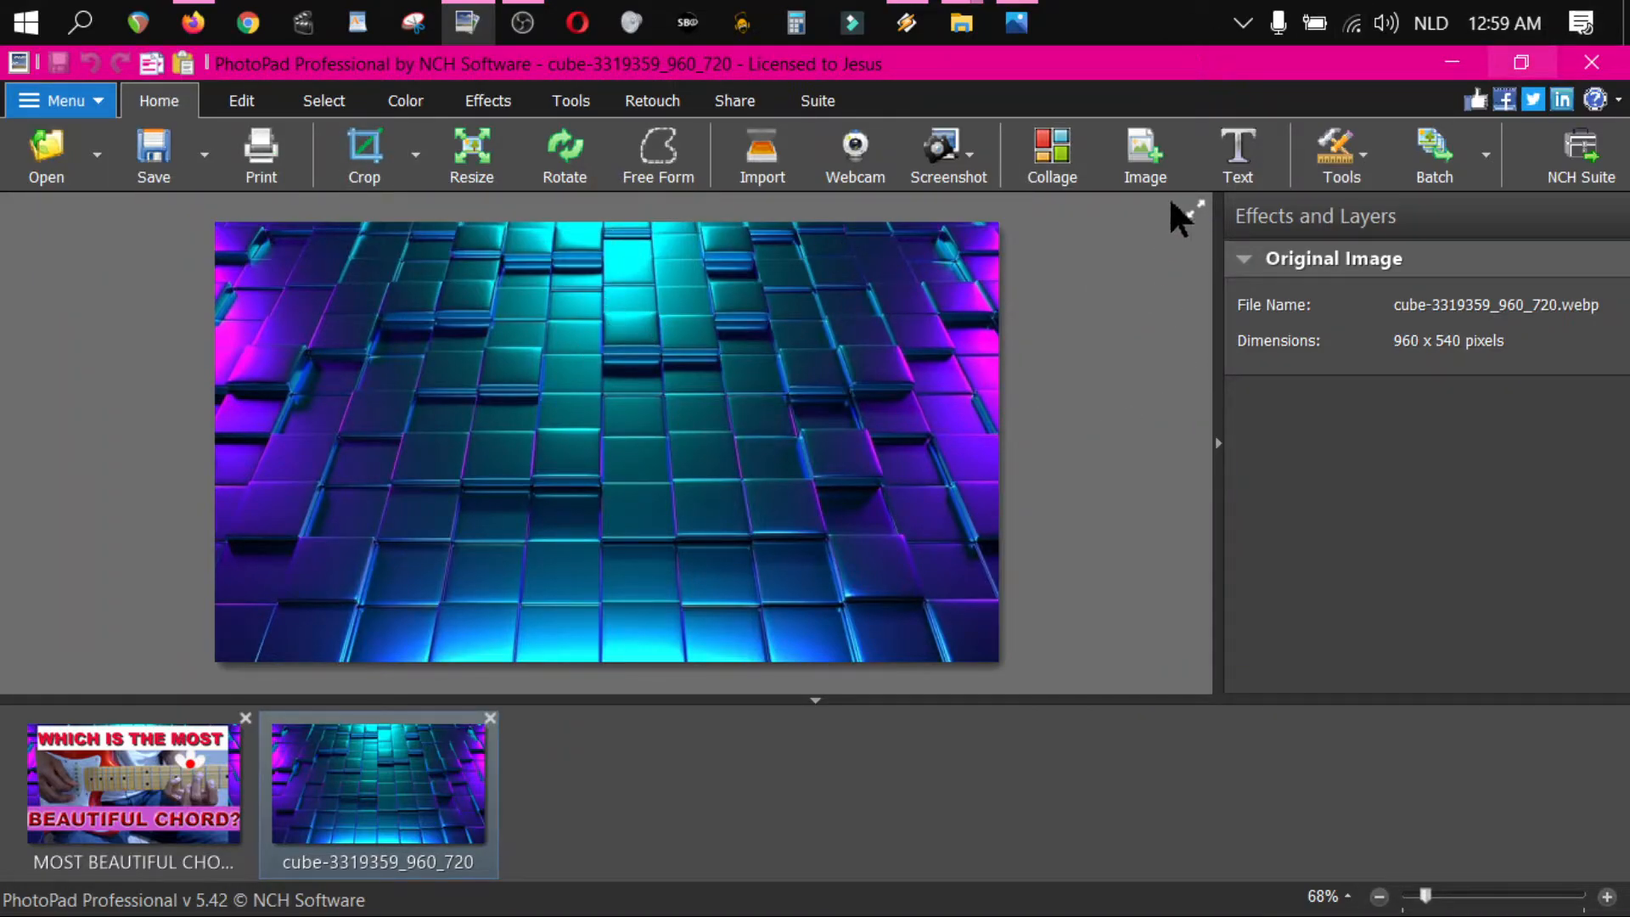
left_click(491, 719)
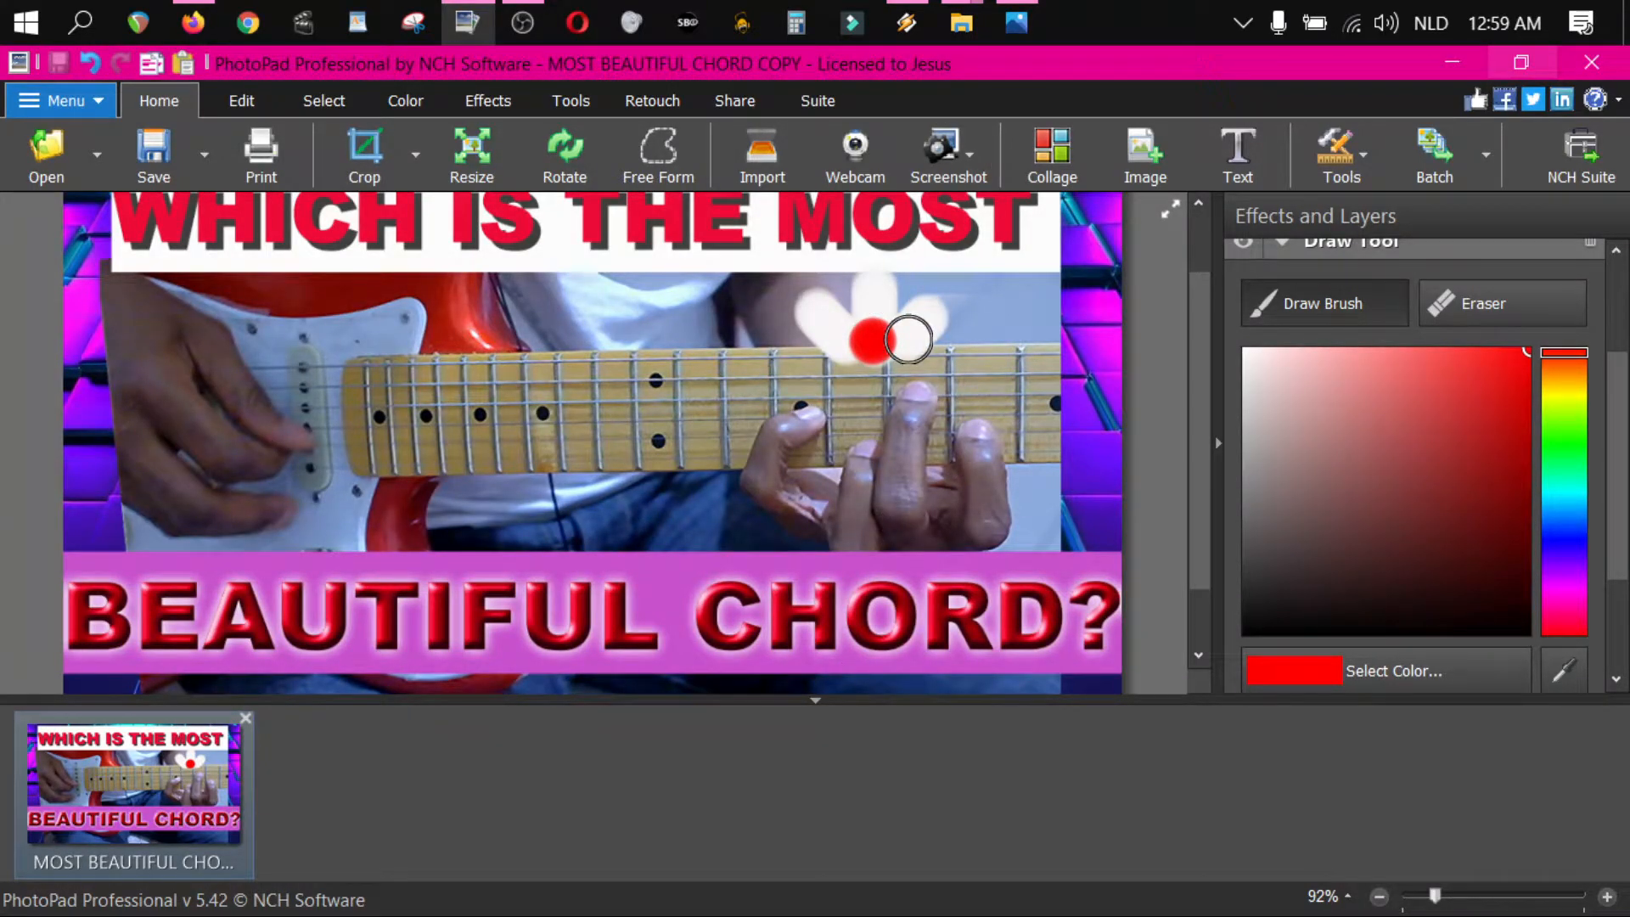
- Switch to the Pictures folder in File Explorer and load cube-3319359_960_720 into PhotoPad as a separate image
key("super+Tab")
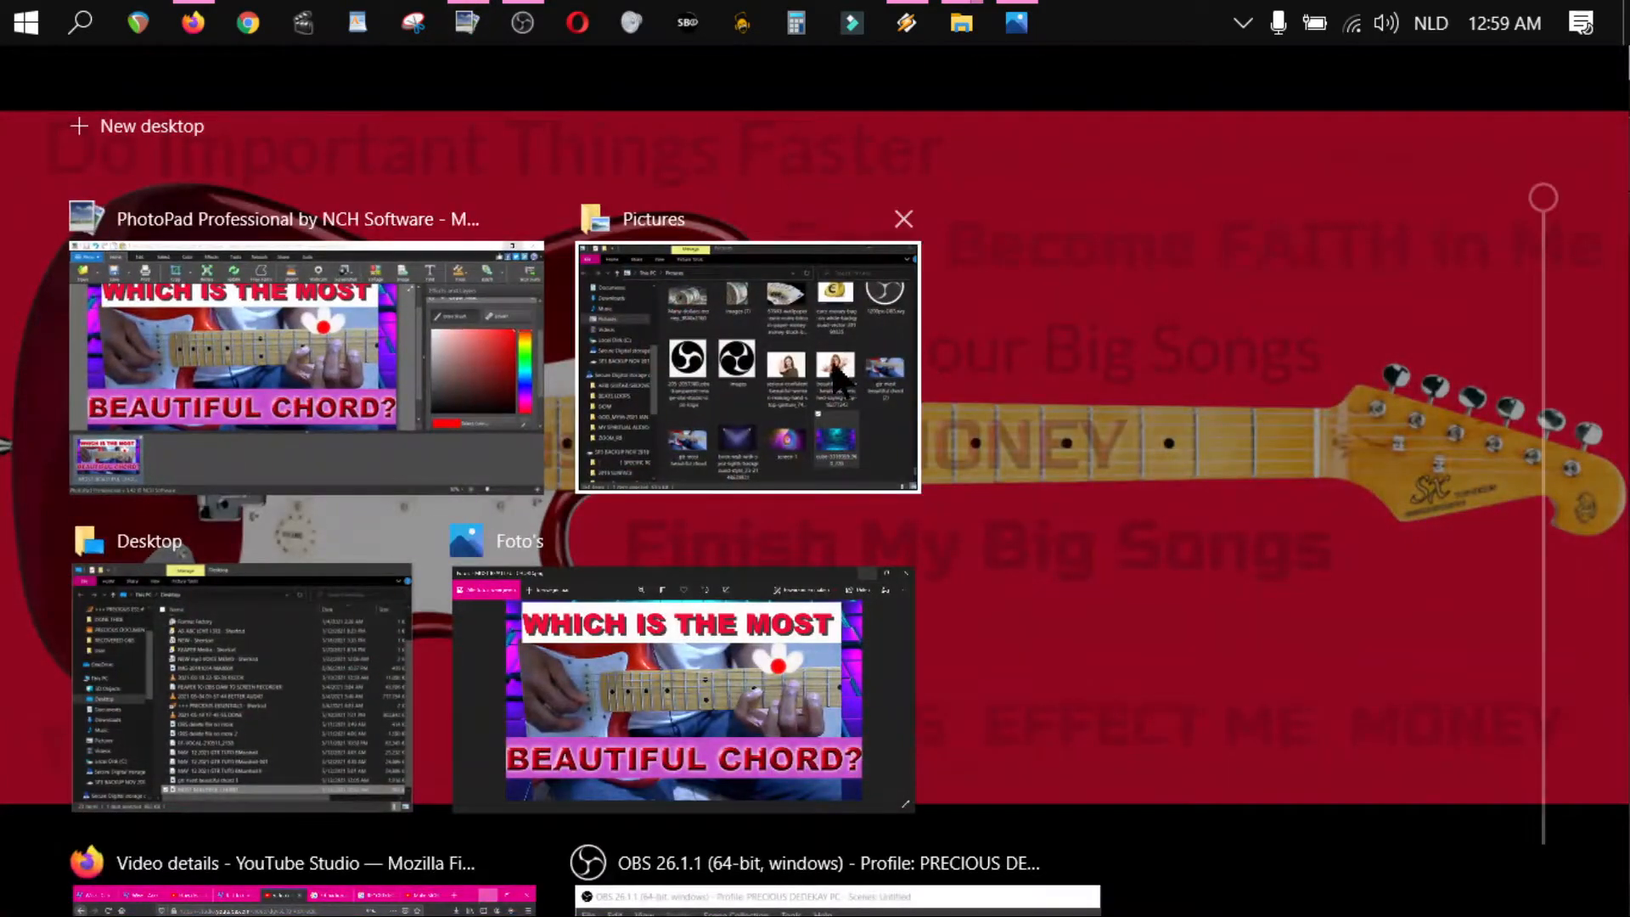
left_click(834, 365)
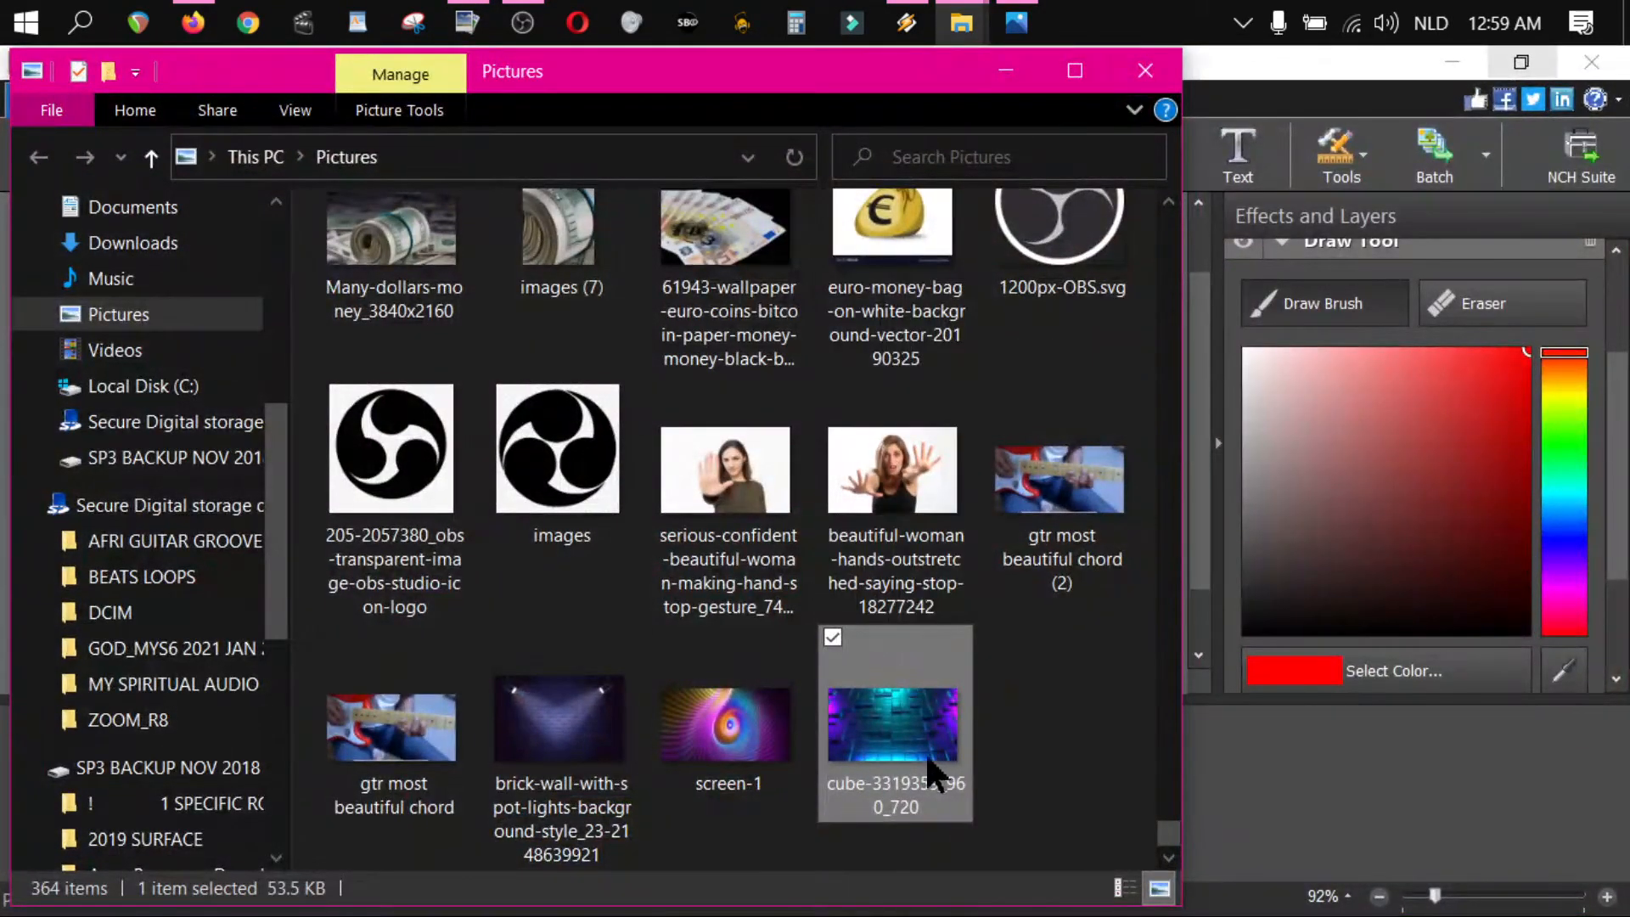
left_click_drag(251, 79, 864, 101)
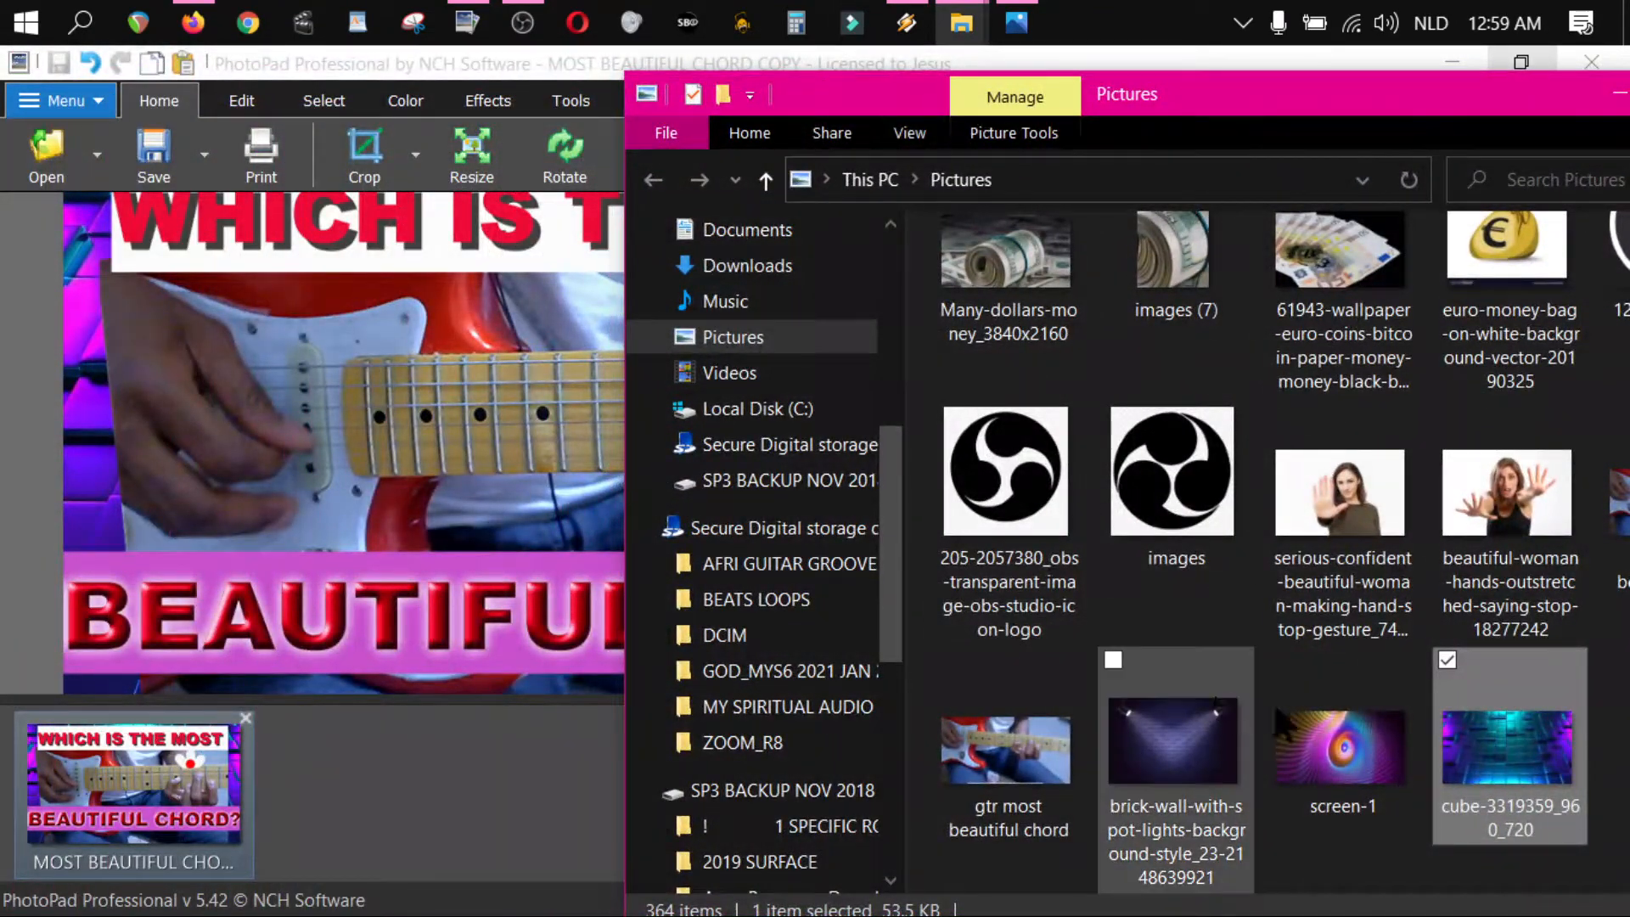
left_click_drag(1538, 758, 507, 799)
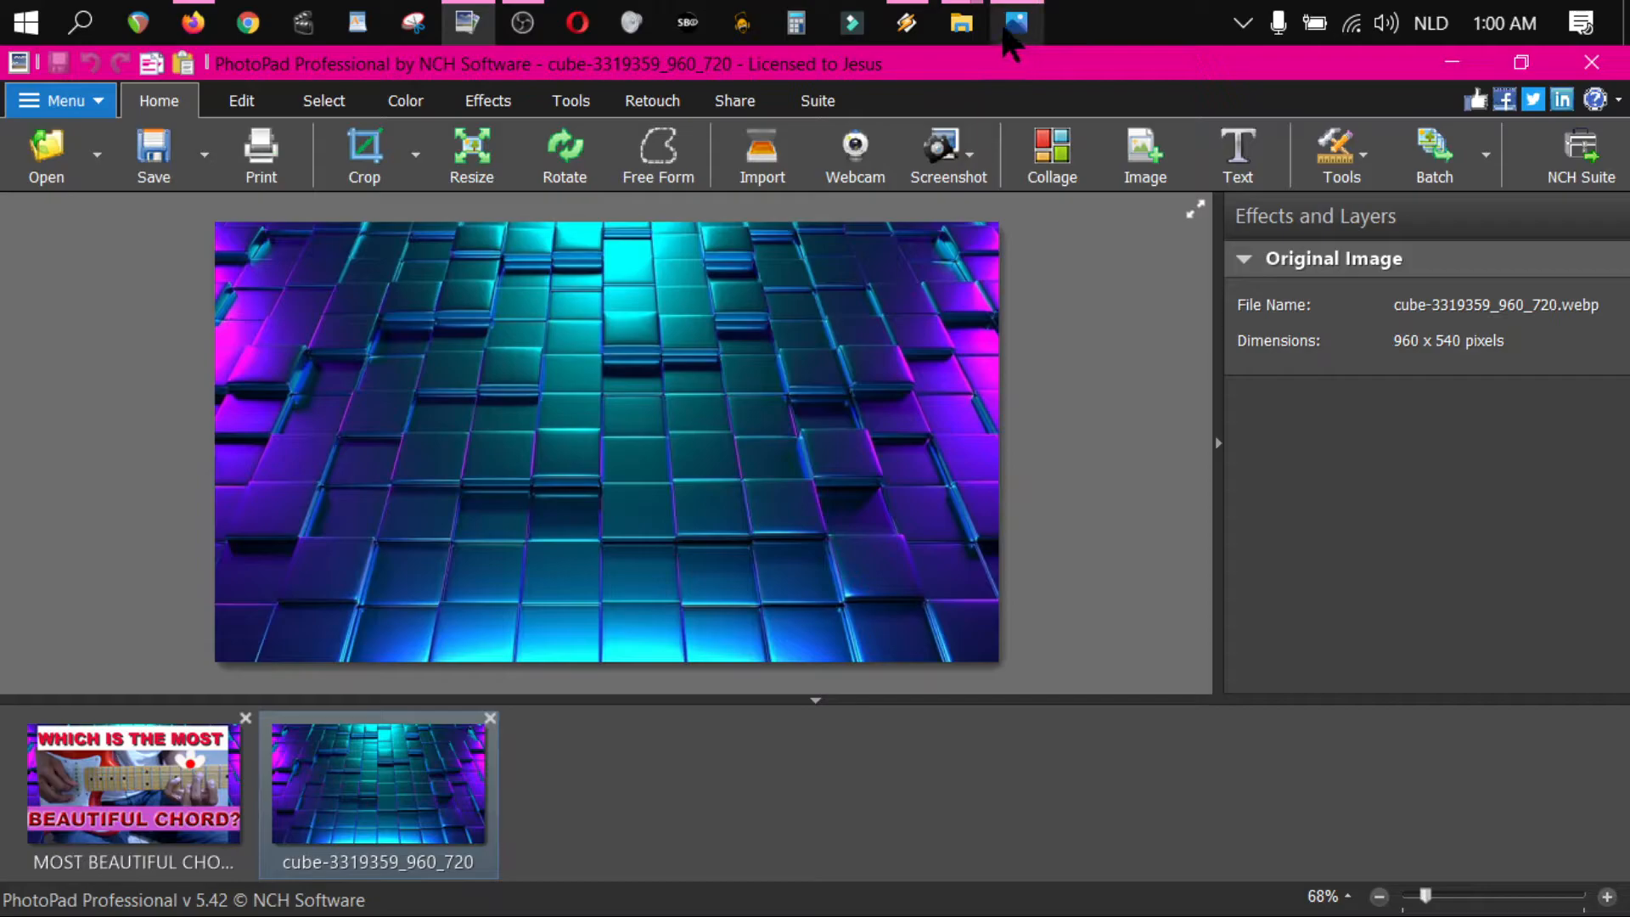
- Overlay the gtr most beautiful chord (2) photo from the Pictures folder on the cube background and collapse the overlay's settings
mouse_move(963, 34)
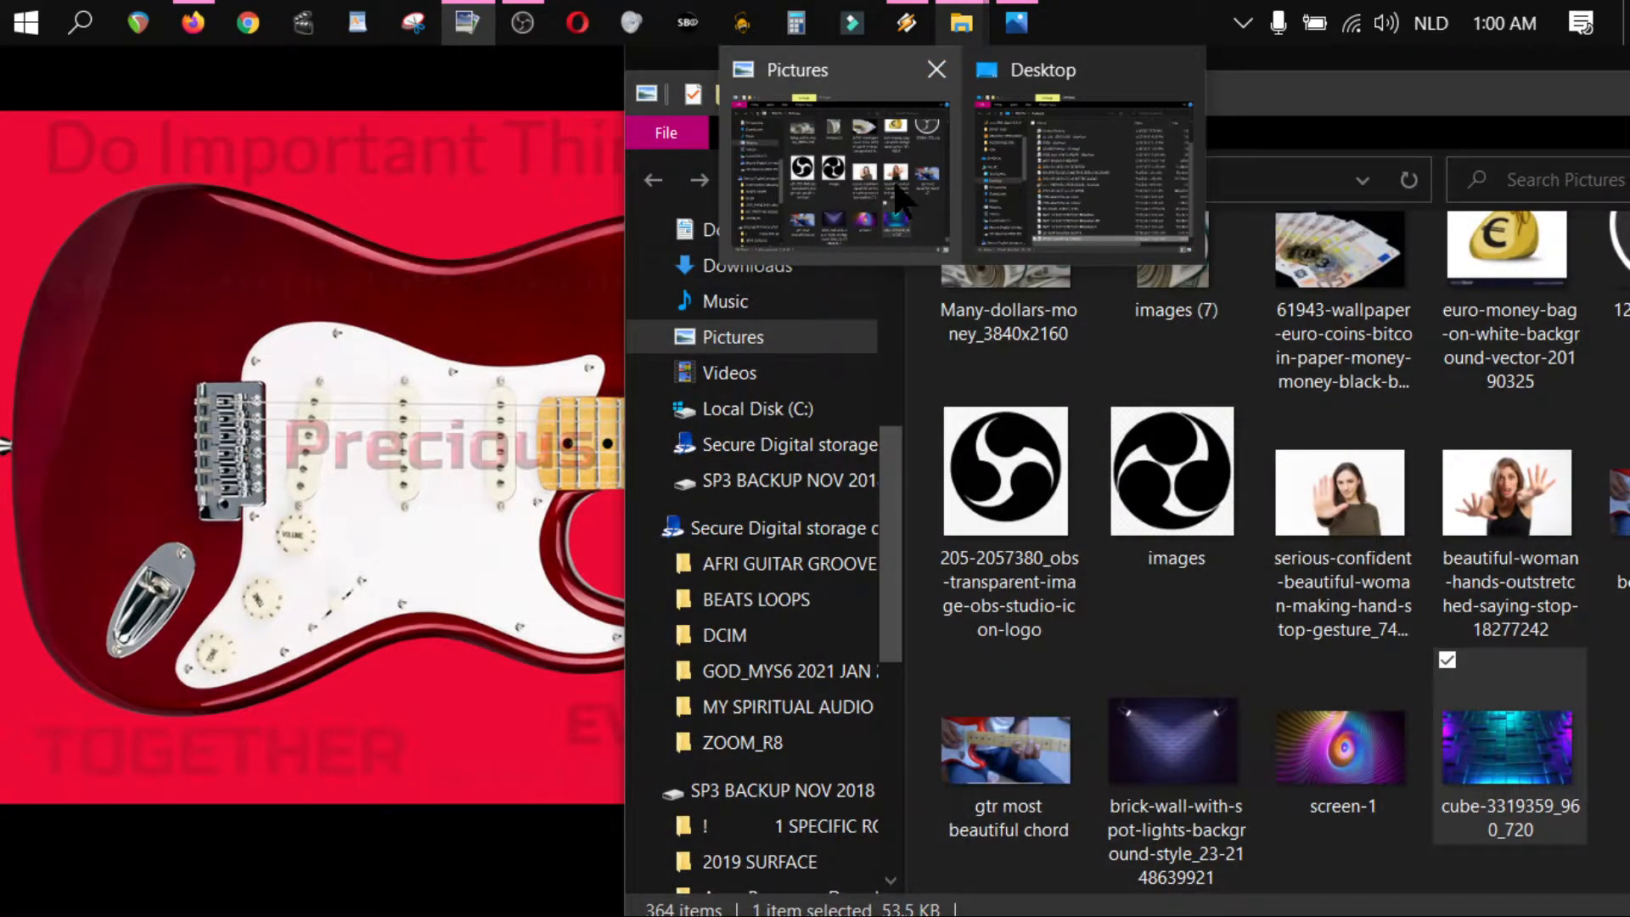
left_click(902, 201)
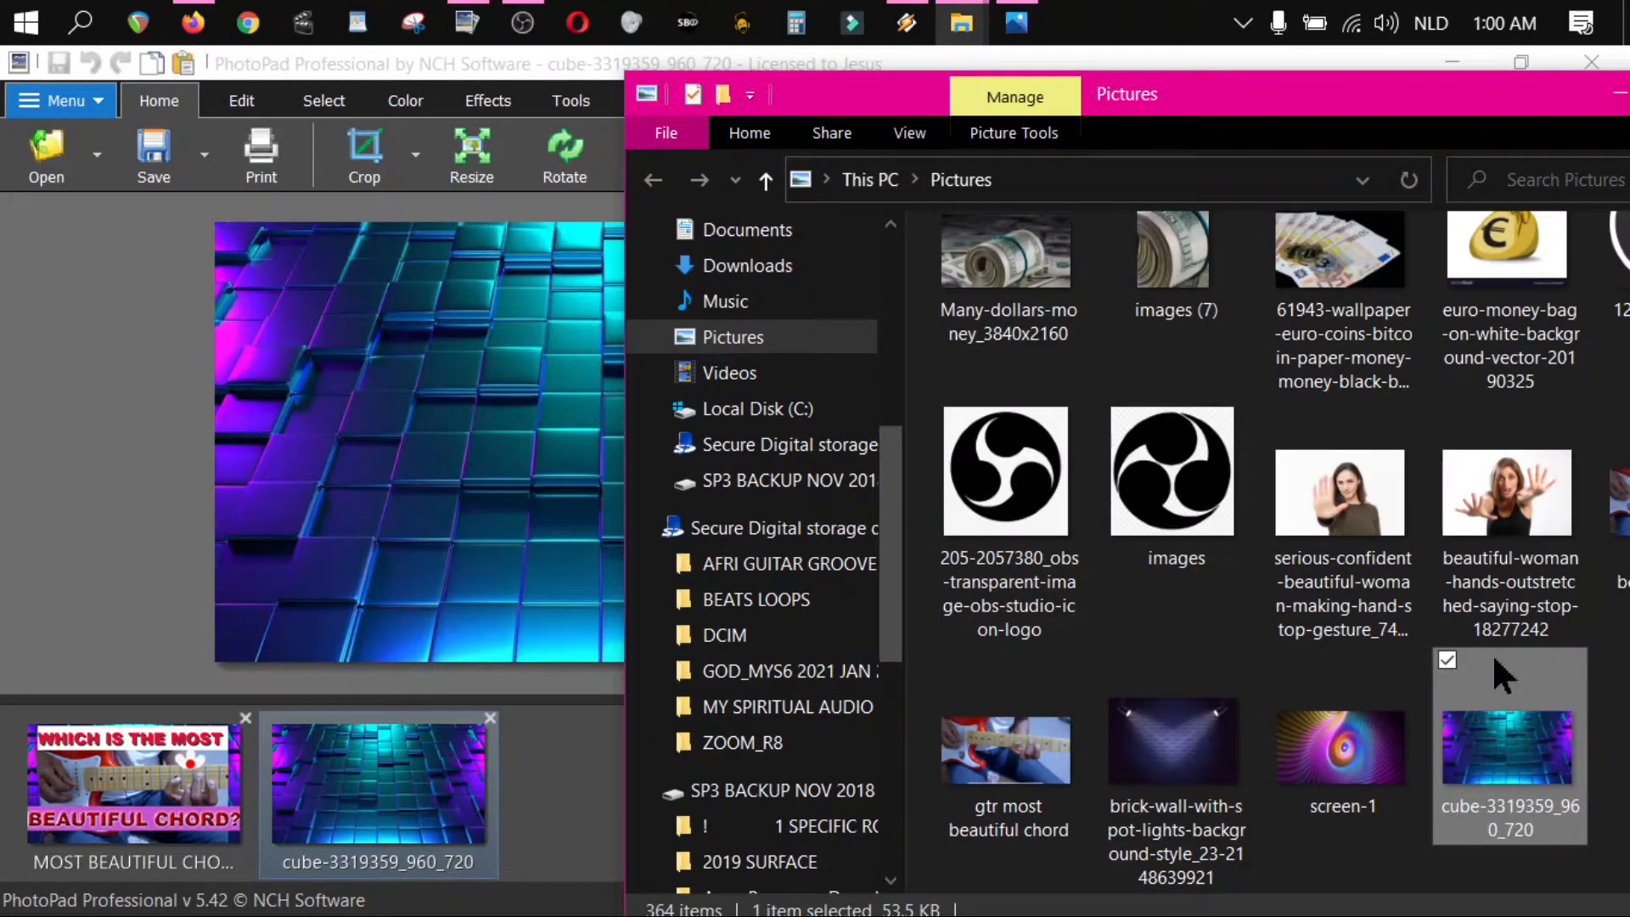
mouse_move(1009, 765)
left_mouse_down()
mouse_move(487, 695)
mouse_move(466, 524)
mouse_move(841, 747)
mouse_move(968, 721)
mouse_move(994, 785)
left_mouse_up()
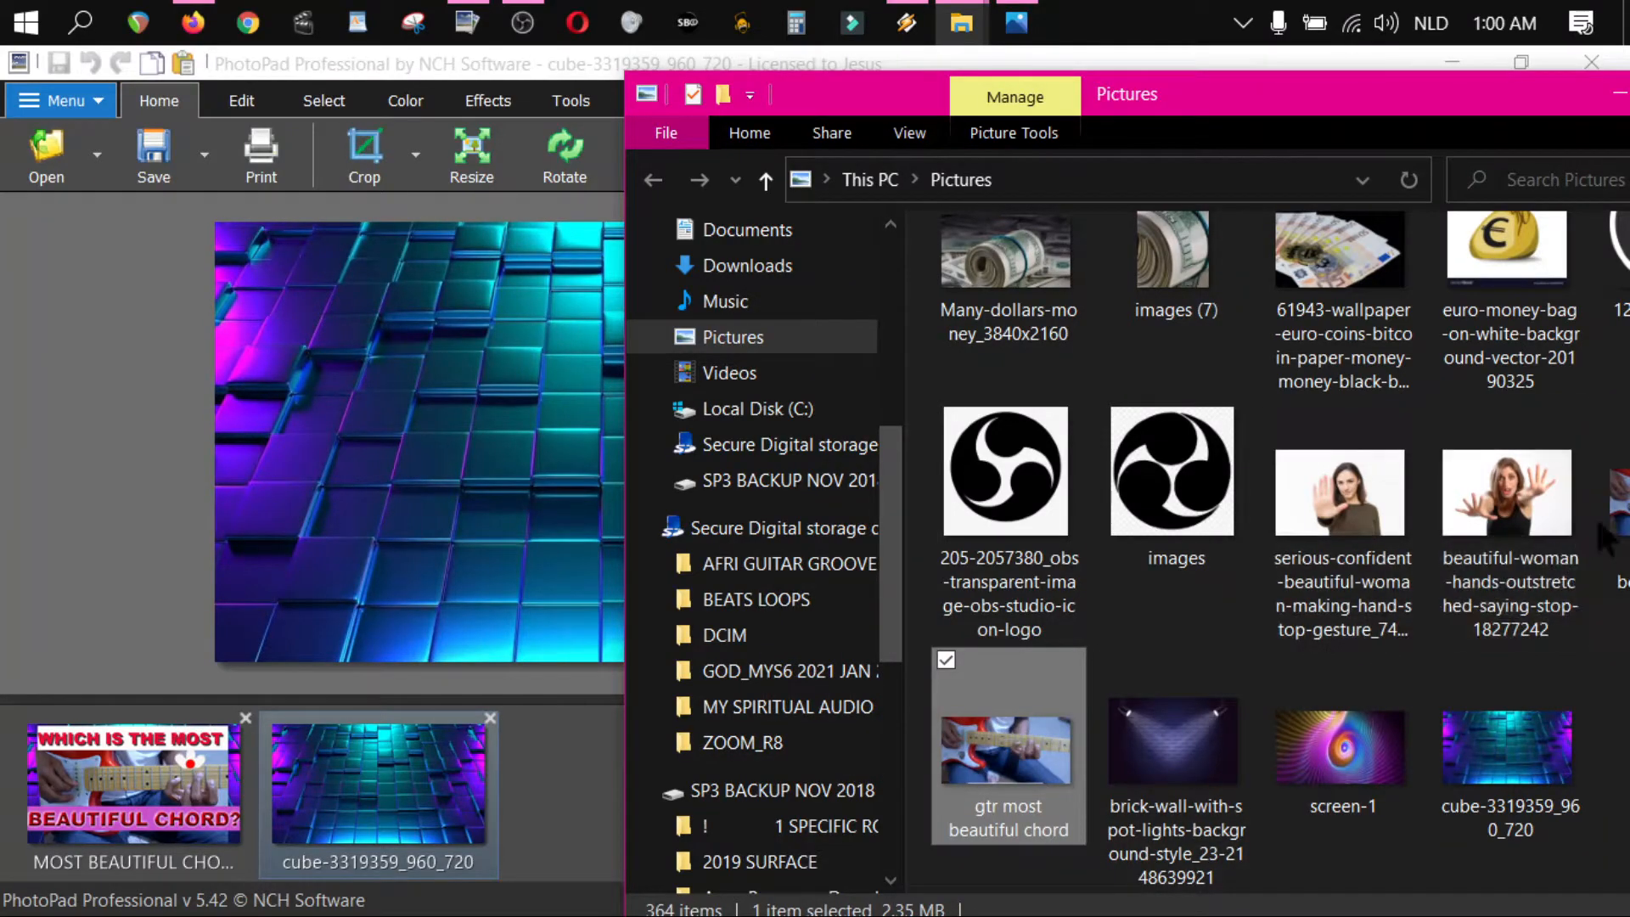
left_click_drag(1616, 501, 473, 487)
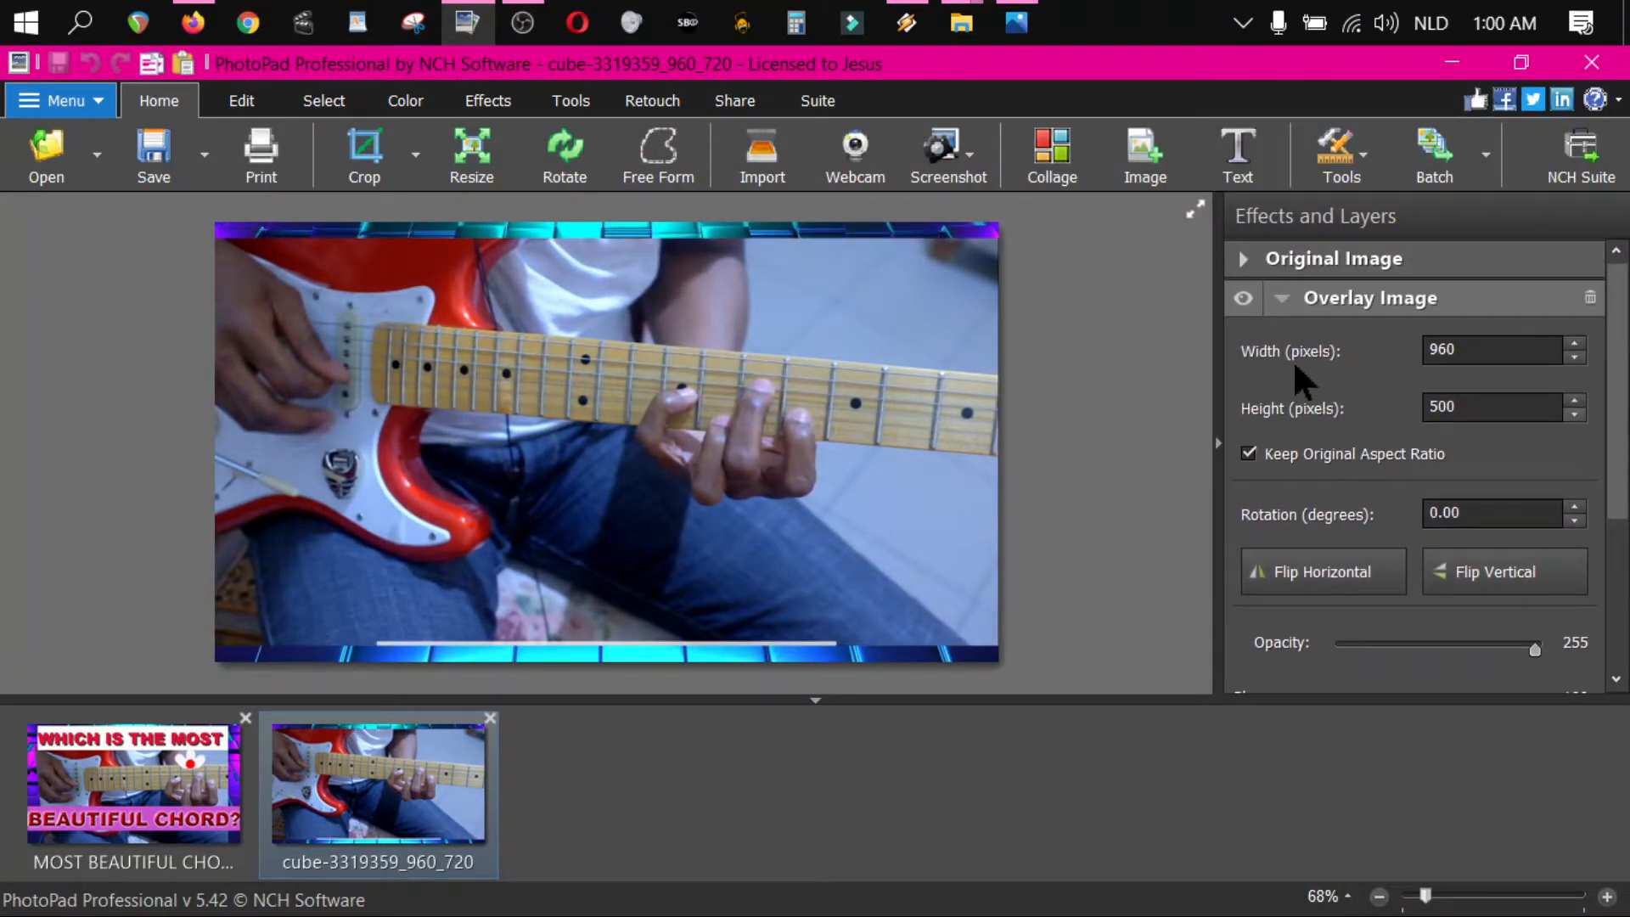
left_click(1280, 299)
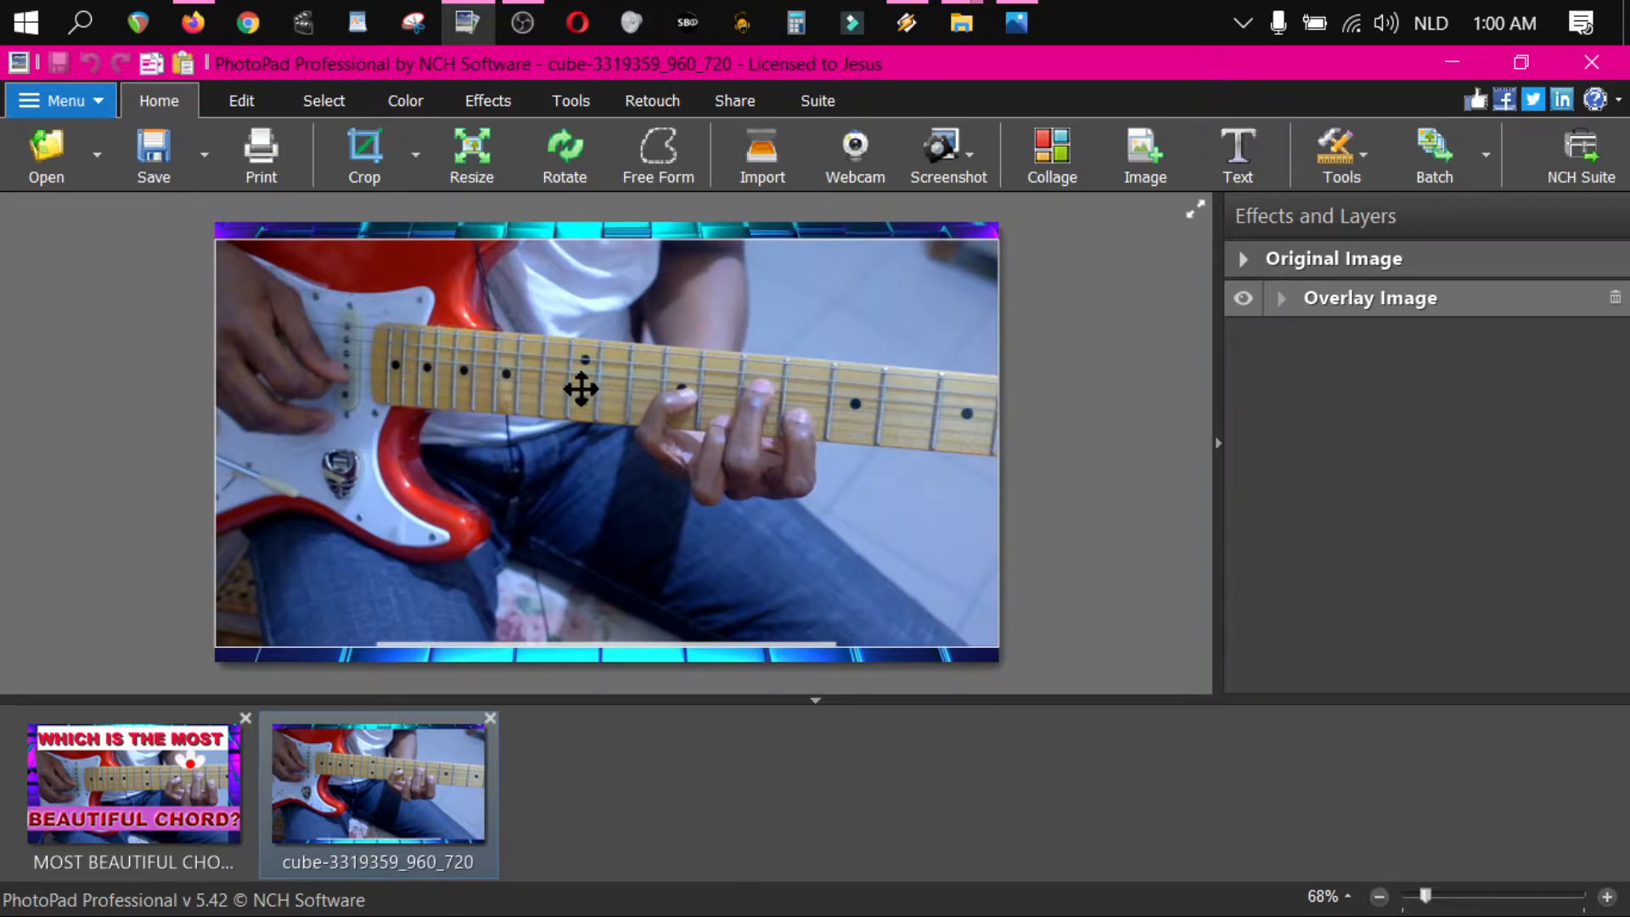
- Scale the guitar photo overlay down and position it in the lower centre of the cube background
left_click(217, 246)
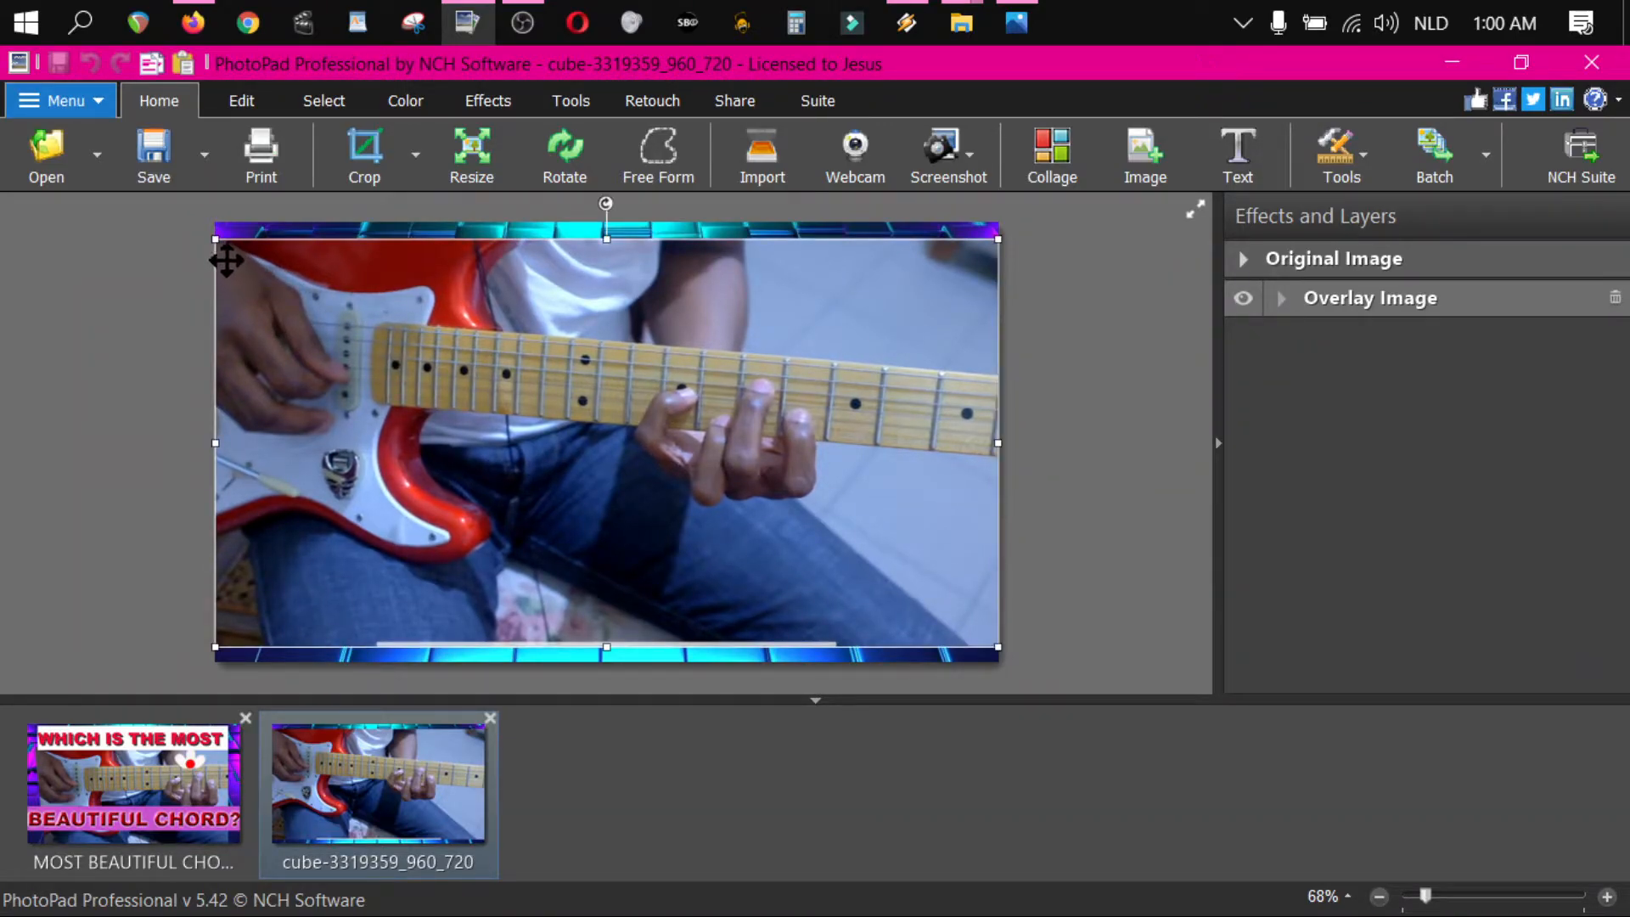
left_click_drag(216, 244, 346, 308)
left_click_drag(712, 473, 635, 501)
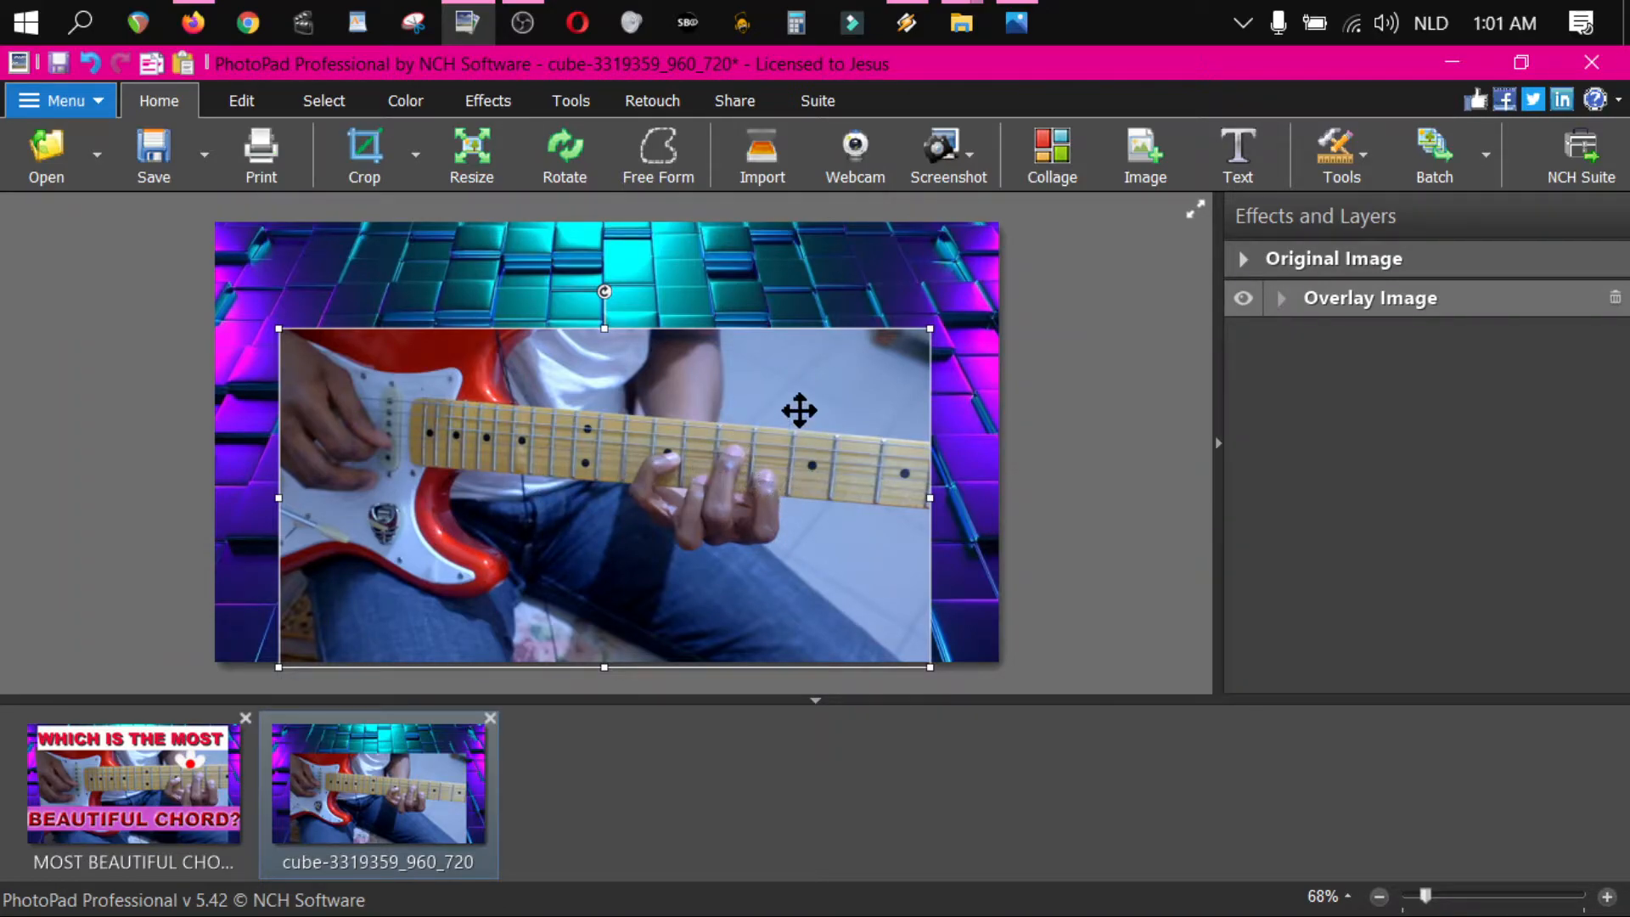
left_click_drag(608, 329, 614, 222)
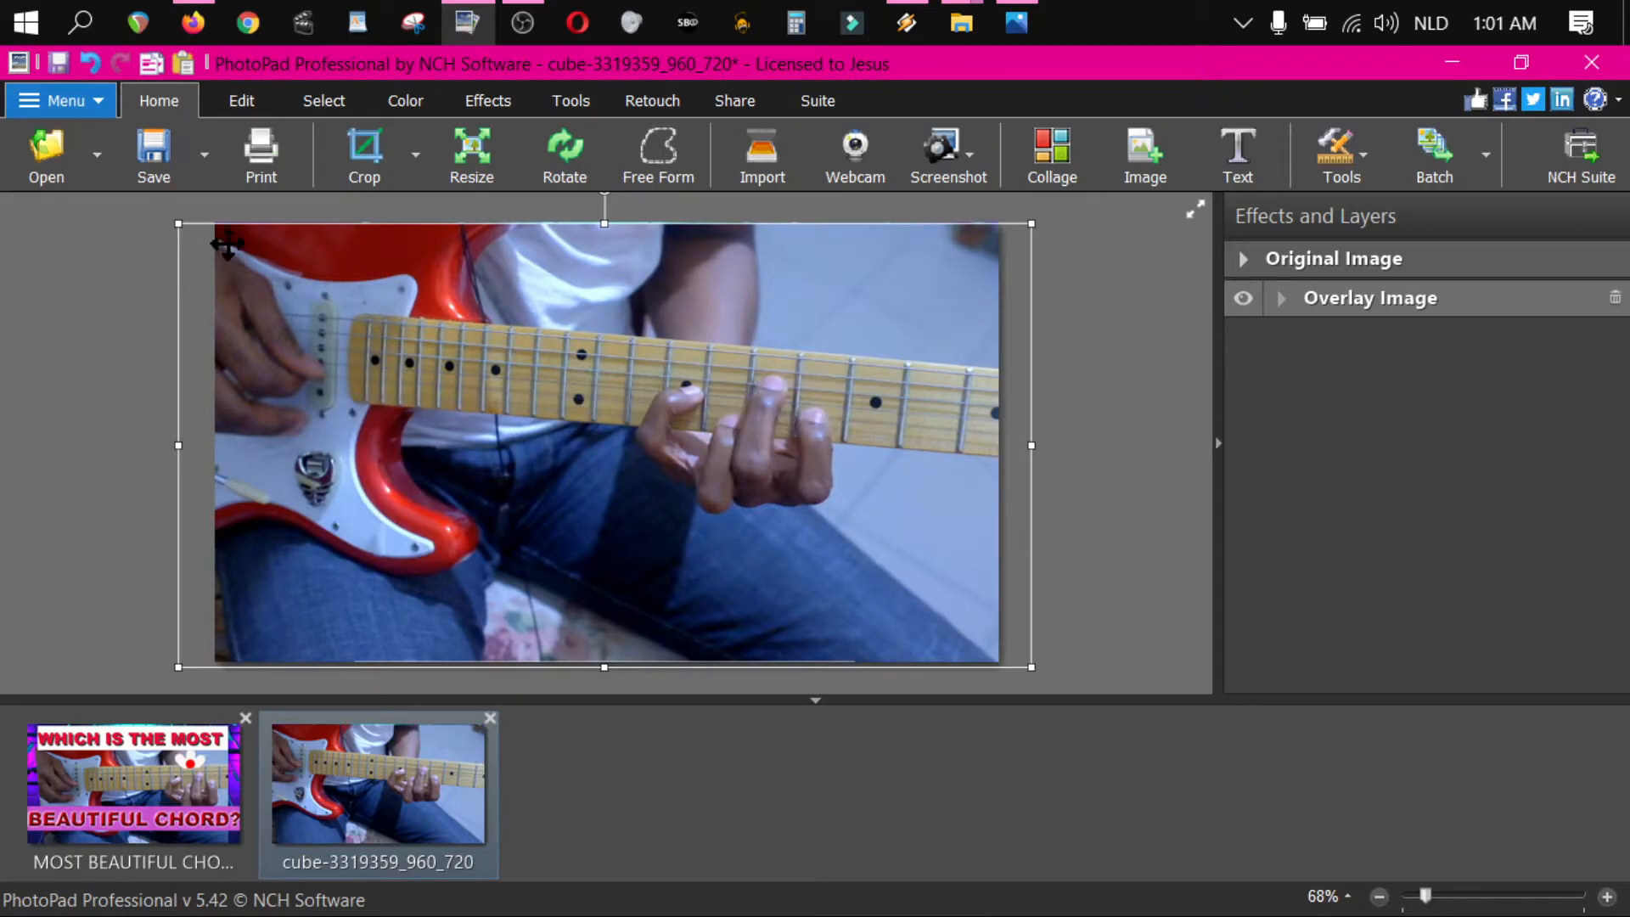
left_click_drag(176, 224, 337, 316)
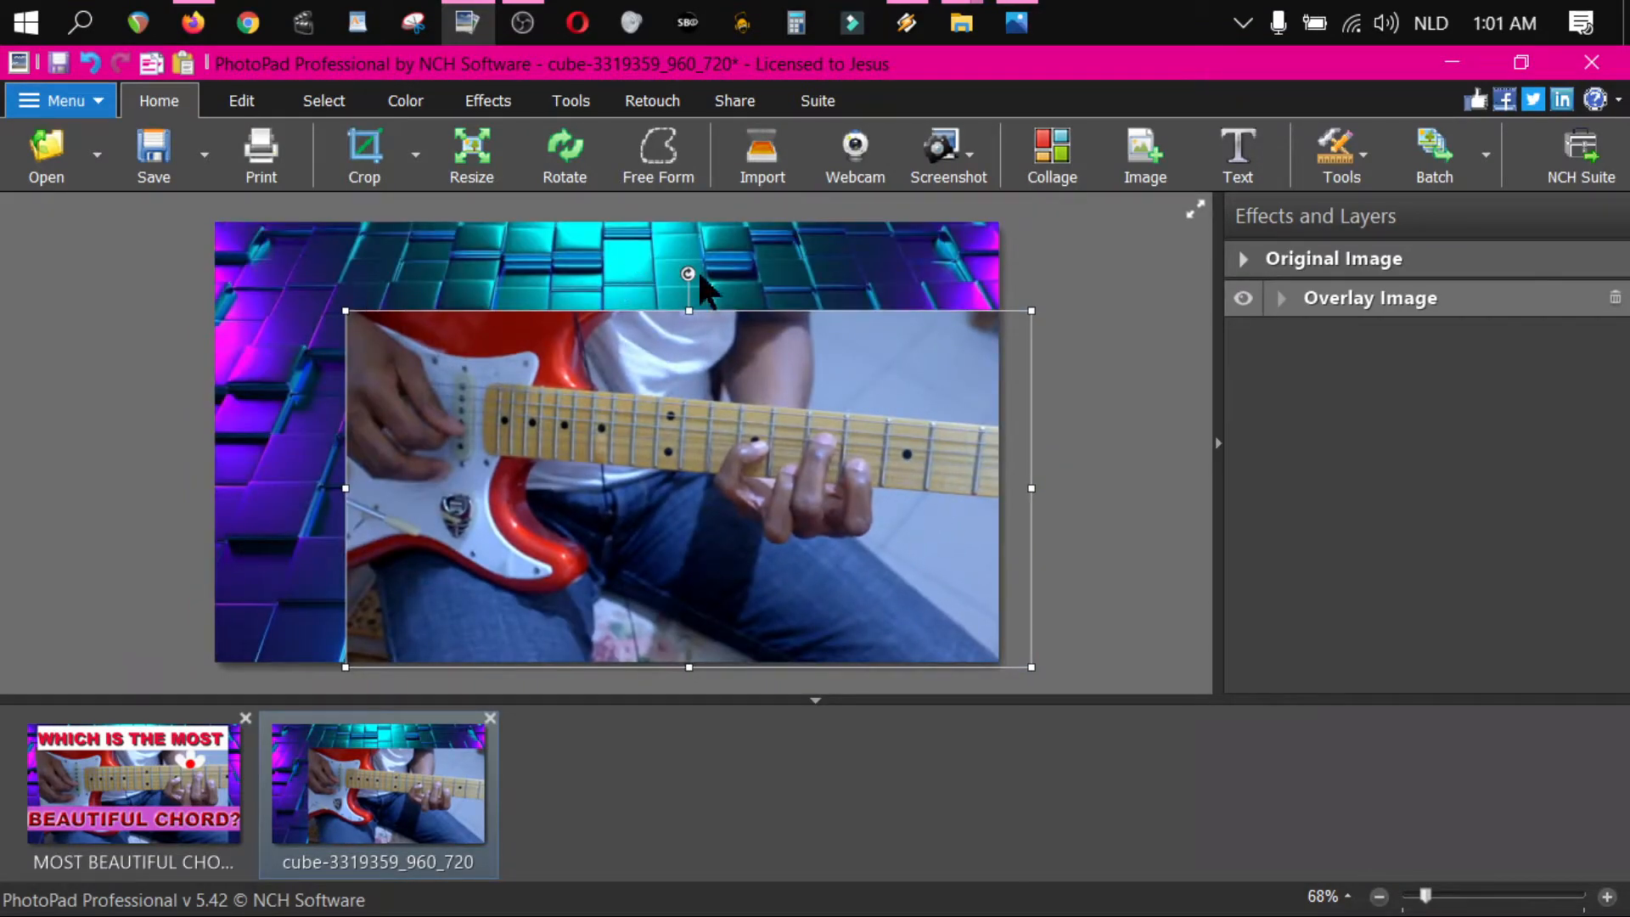
left_click_drag(776, 421, 704, 413)
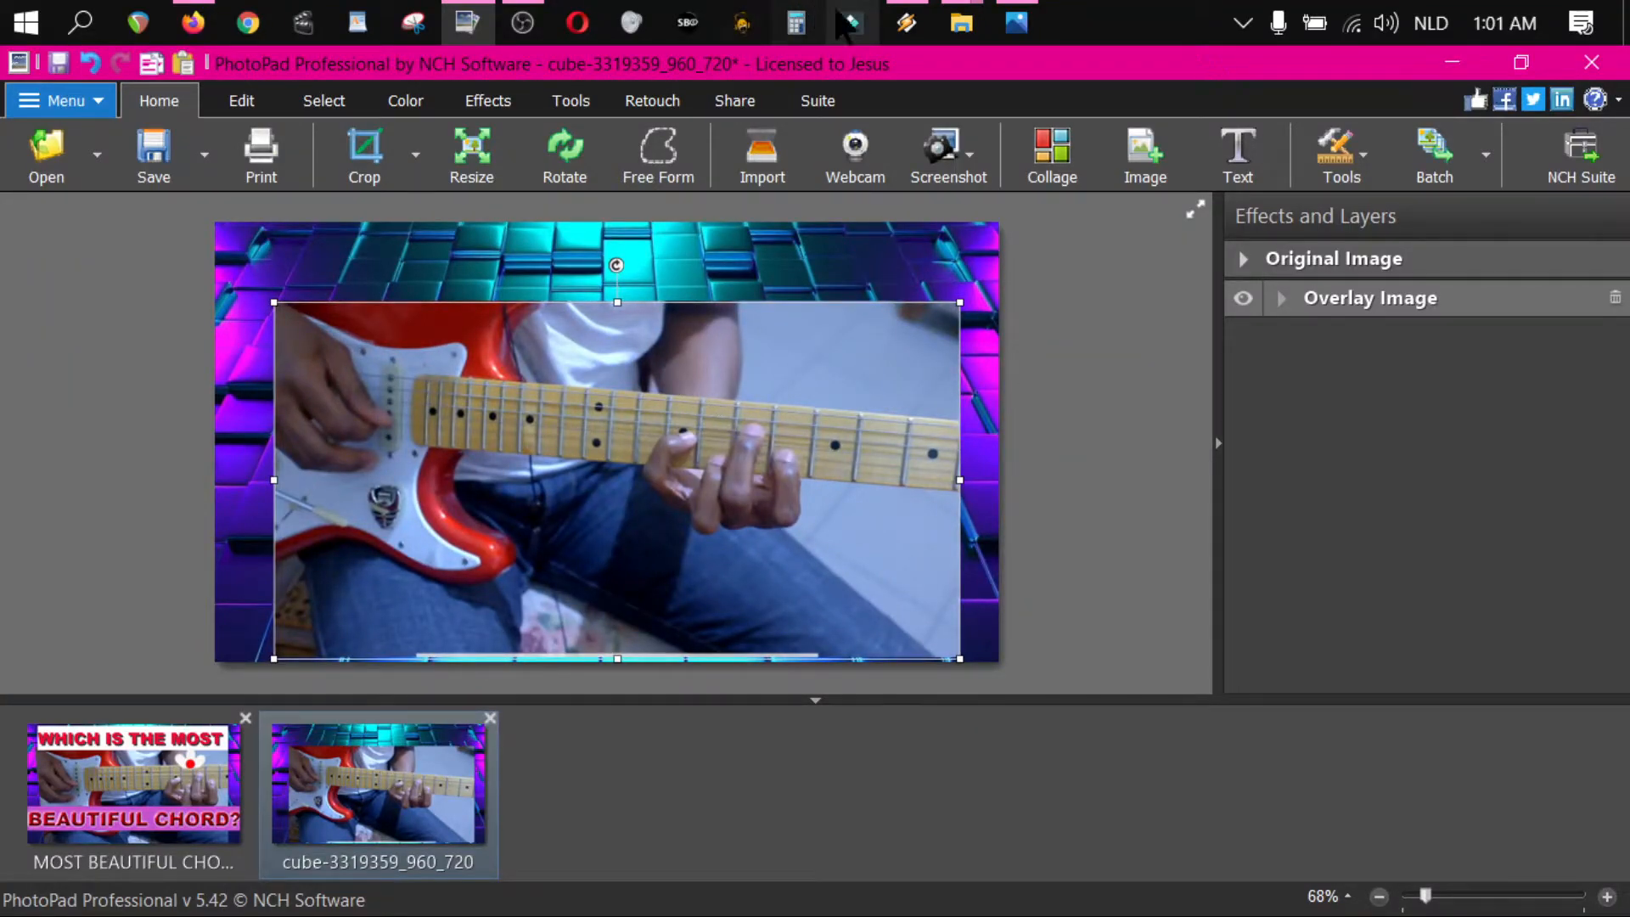
- View the Google image results for "3d background" in Firefox, and minimize the open browser windows
left_click(257, 36)
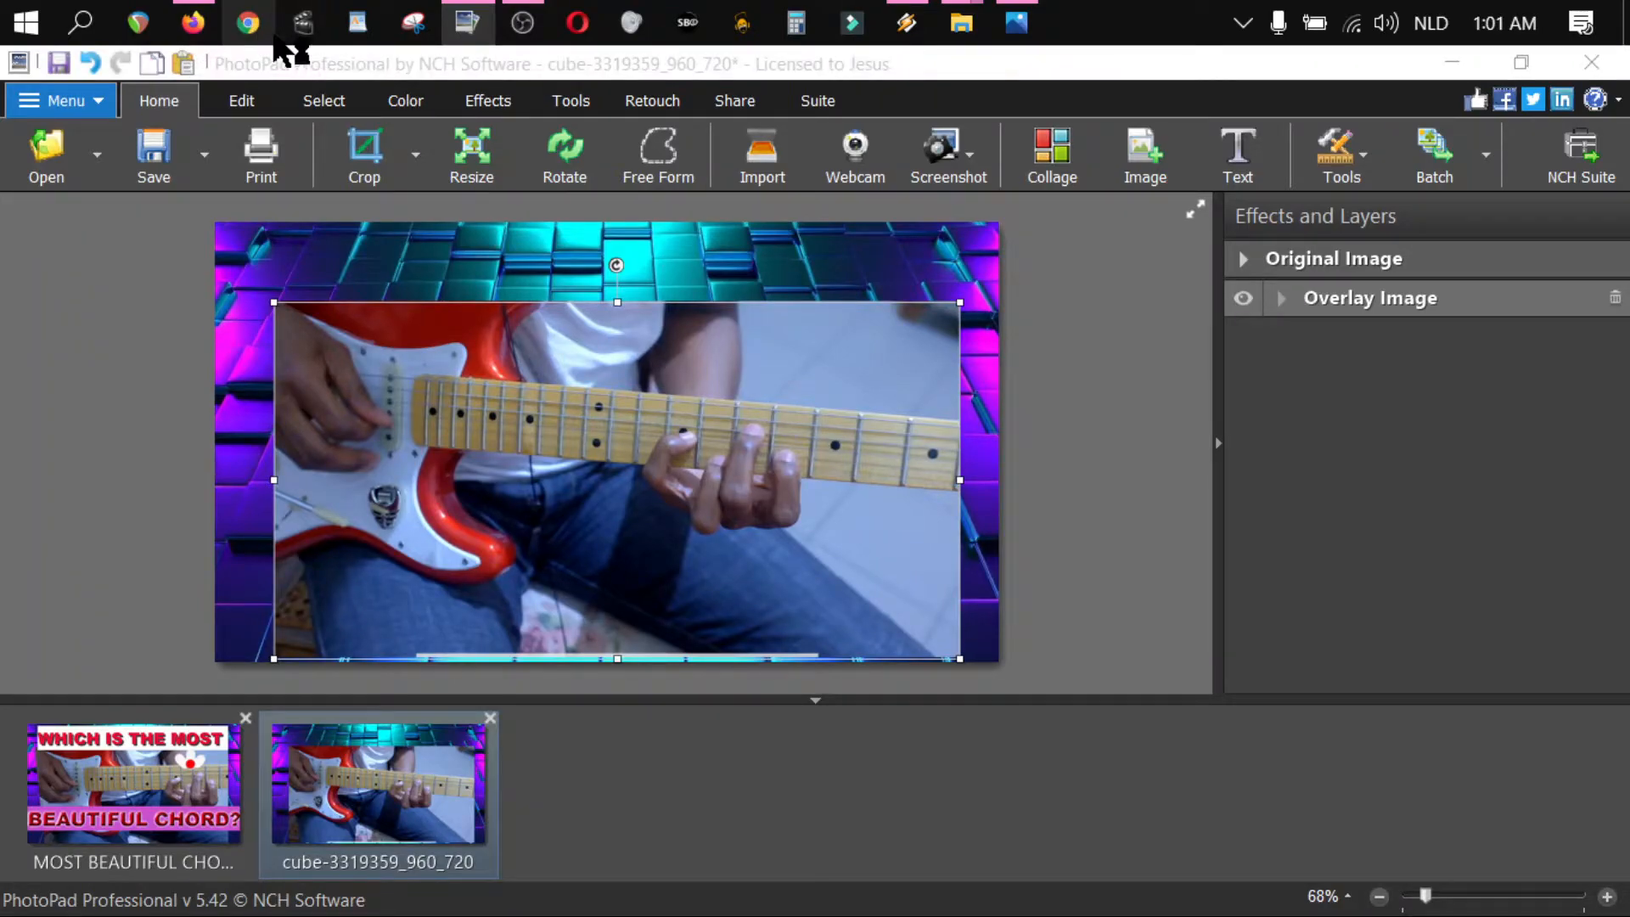
left_click(195, 30)
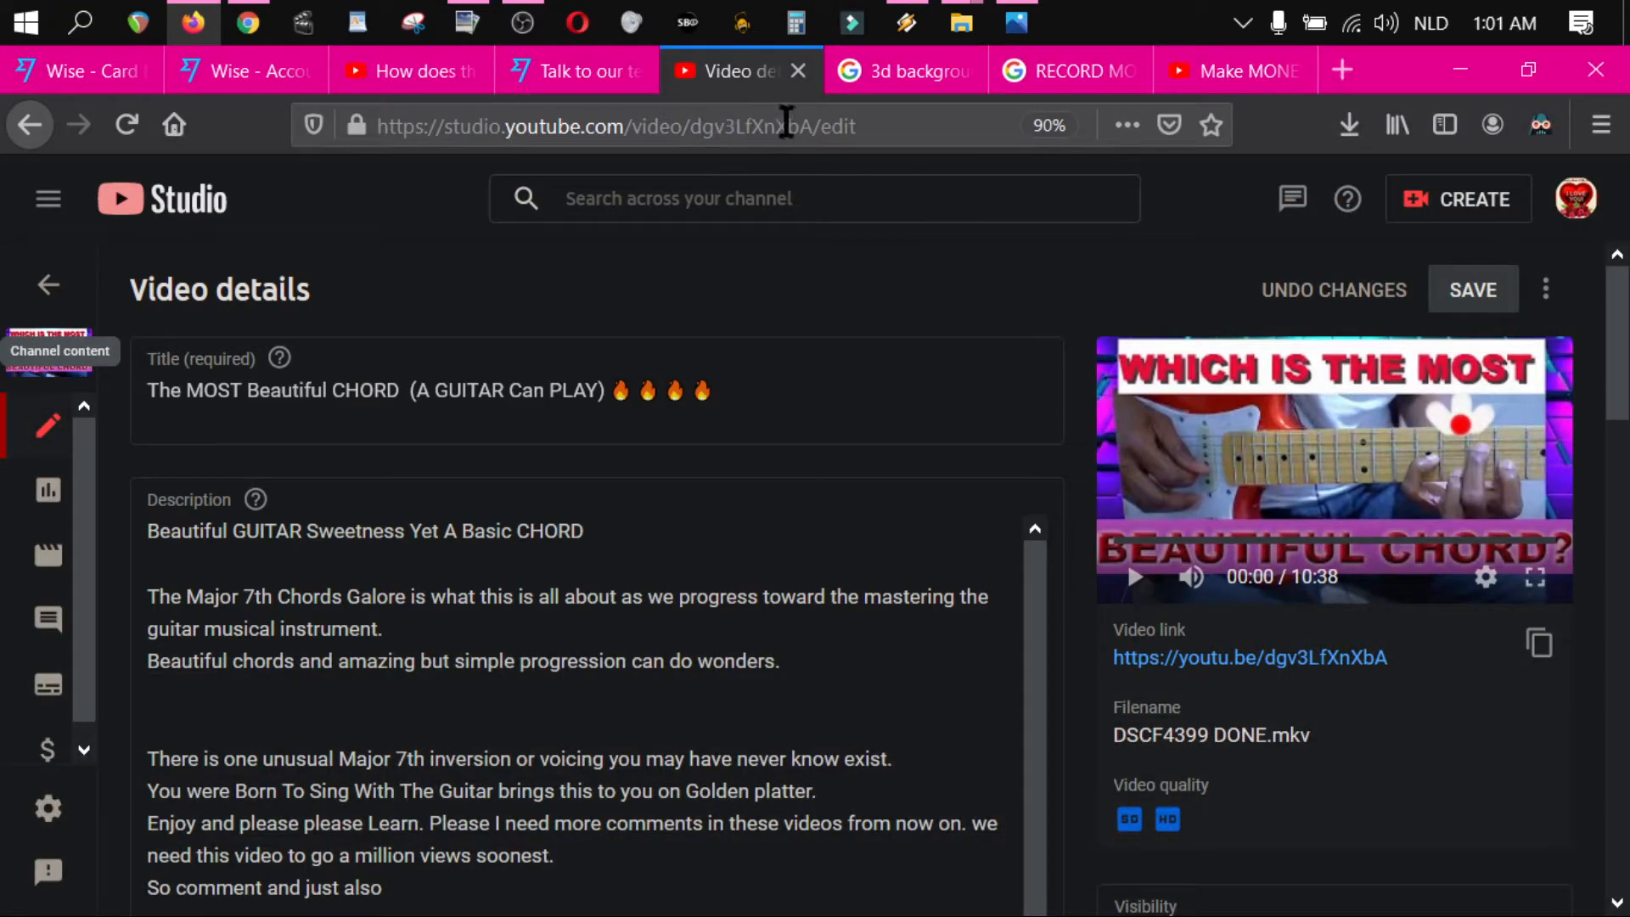
left_click(905, 75)
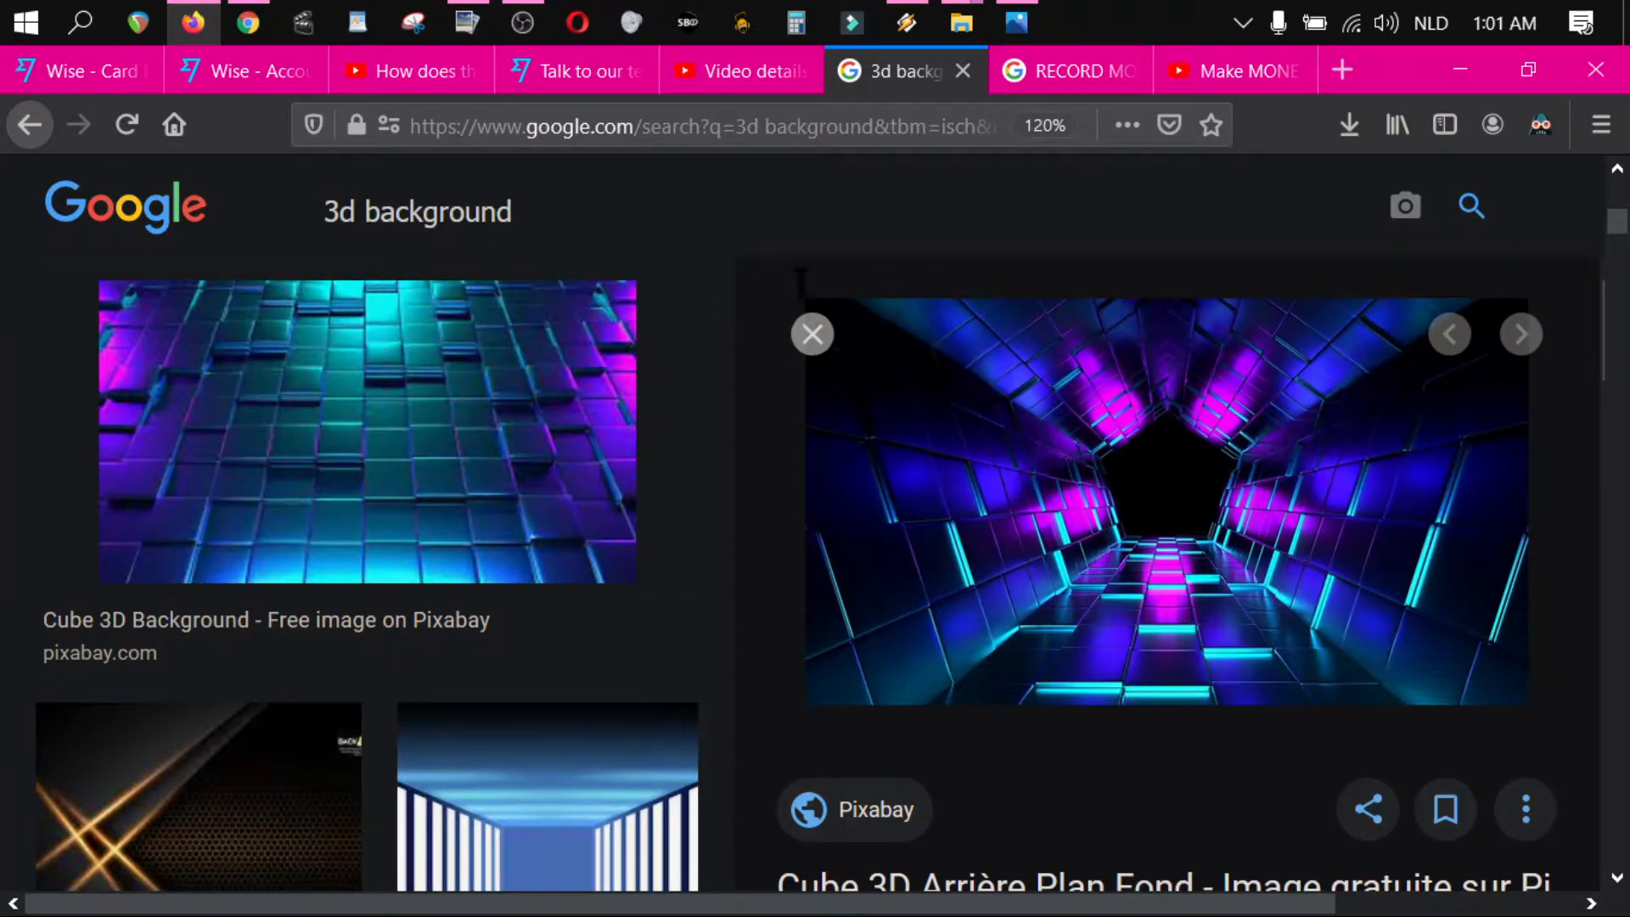
left_click(1461, 69)
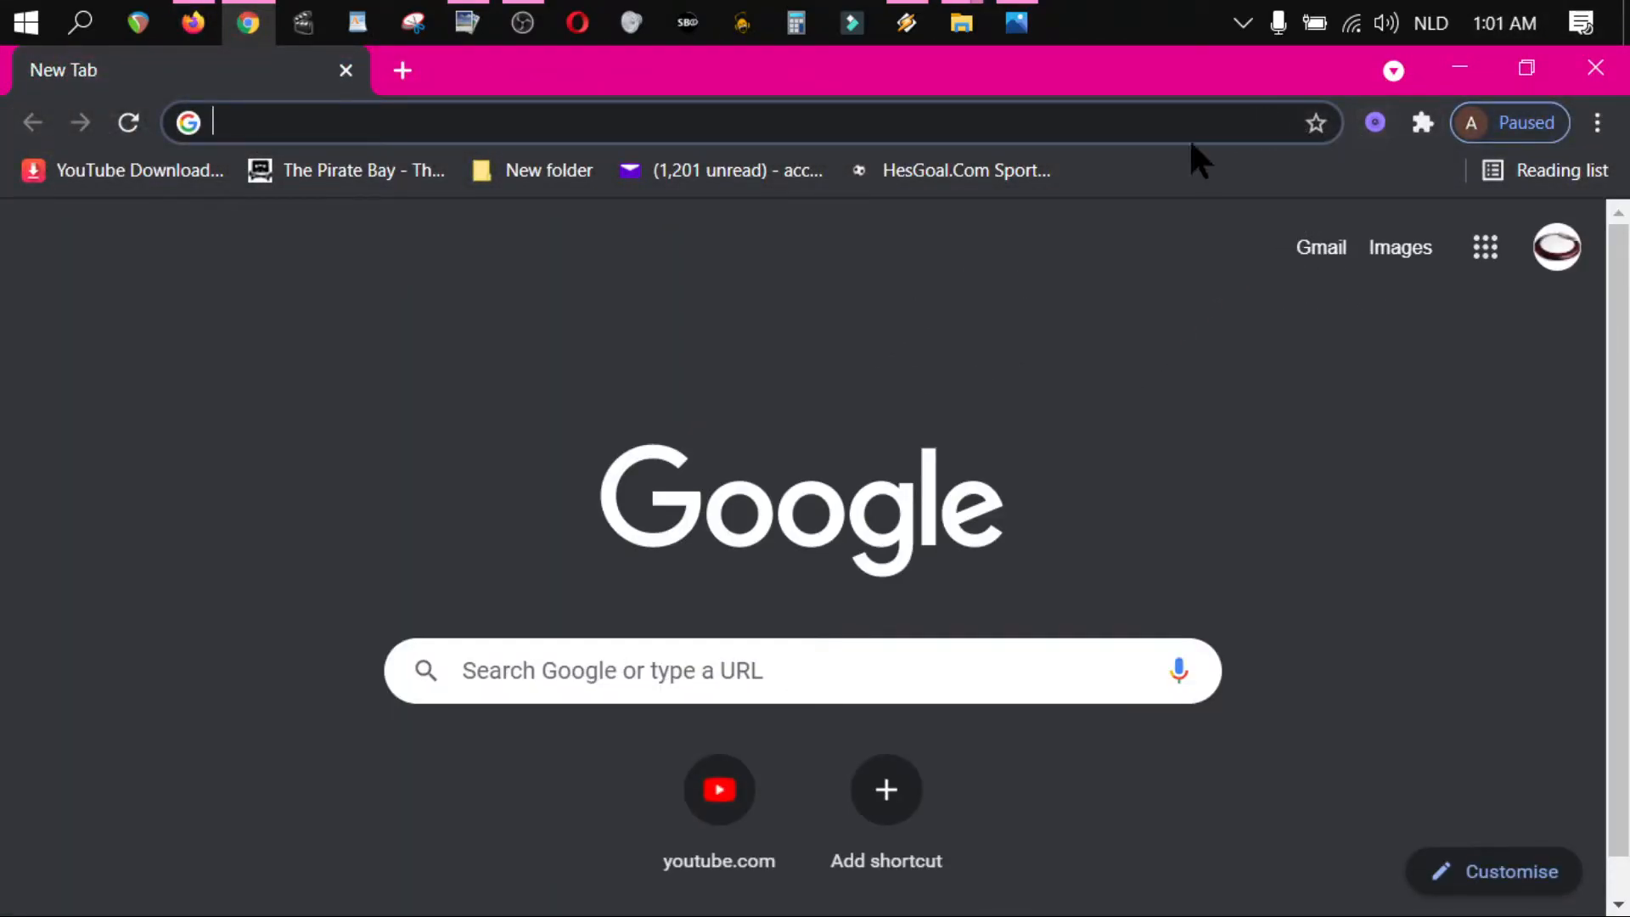
left_click(1461, 69)
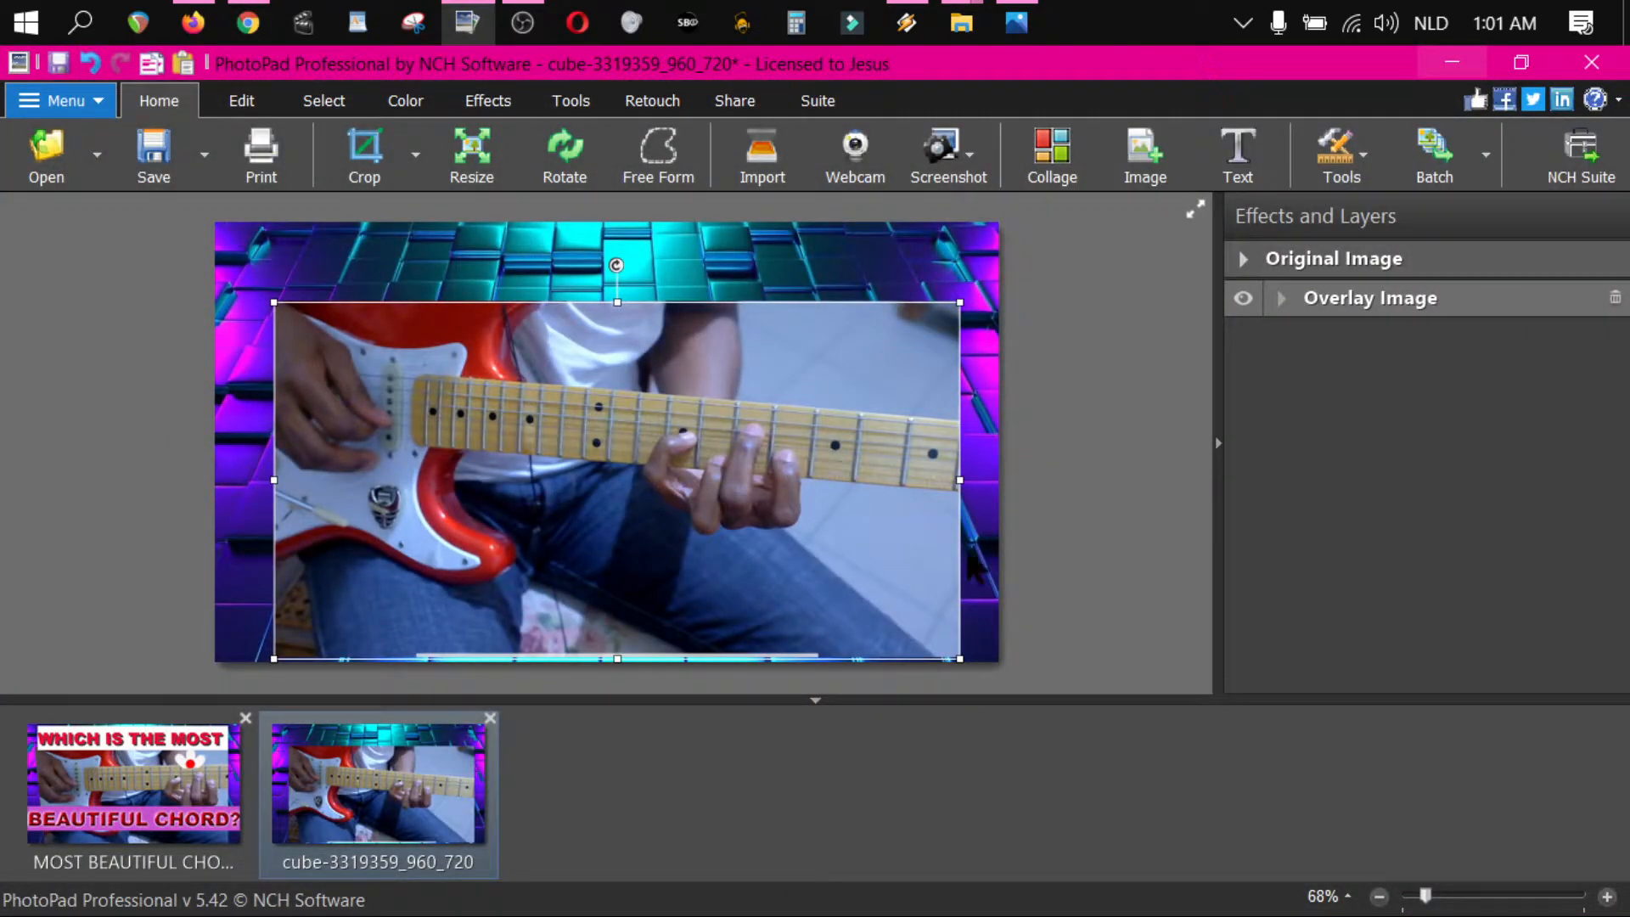
- Shrink and recentre the guitar photo overlay on the cube background, and finally delete the overlay
left_click_drag(505, 397, 507, 364)
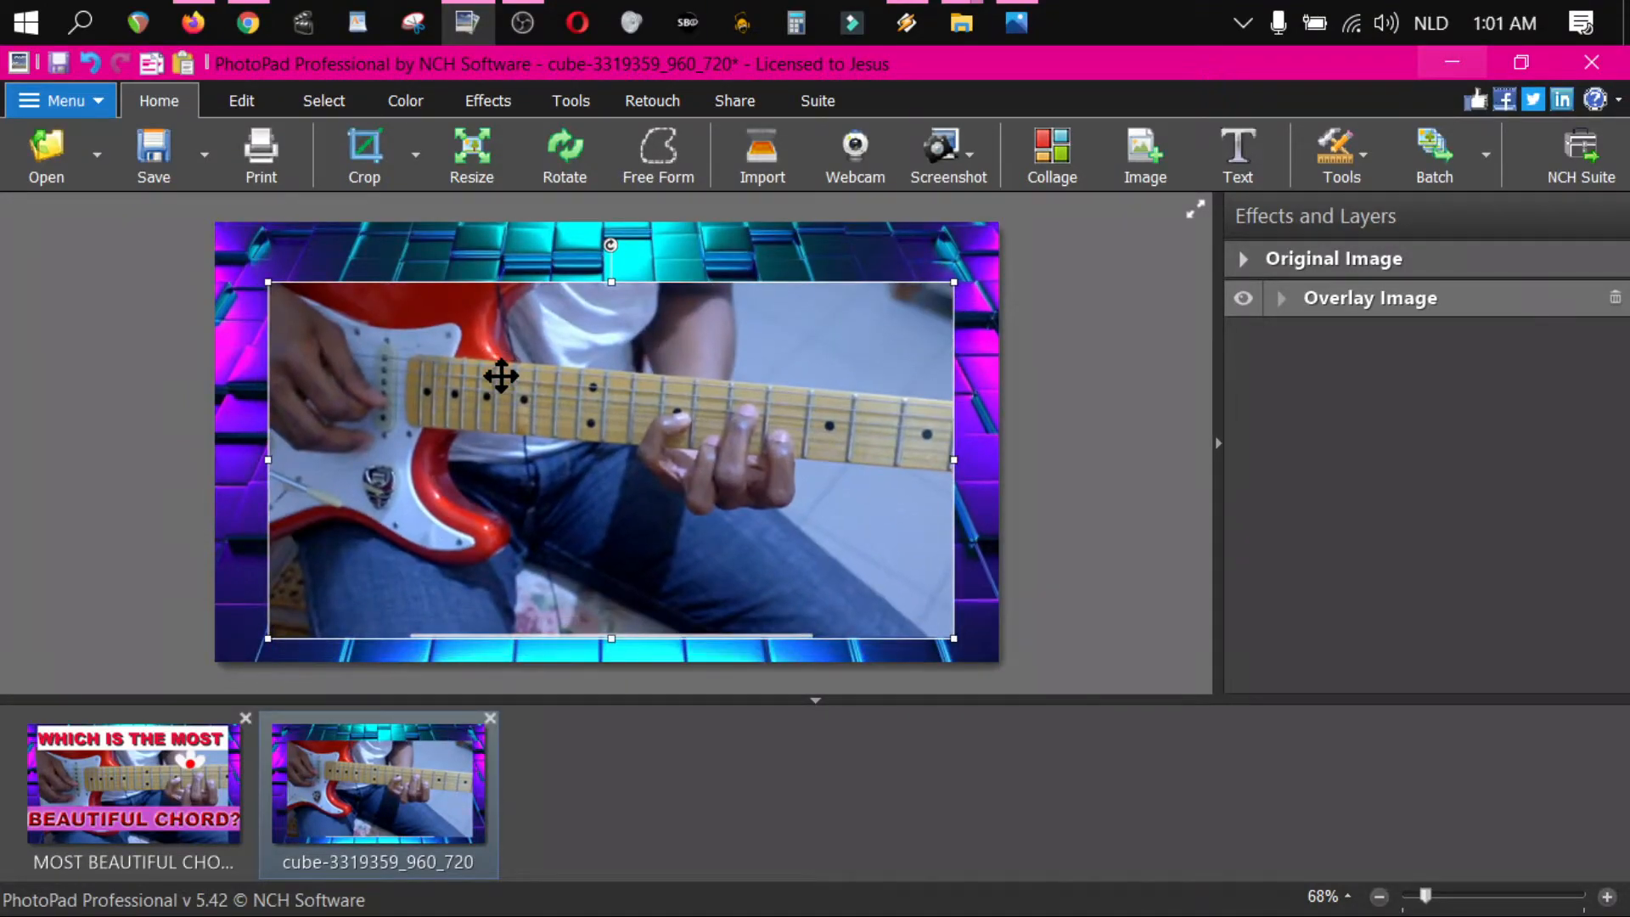
mouse_move(655, 422)
left_mouse_down()
mouse_move(648, 448)
mouse_move(658, 439)
left_mouse_up()
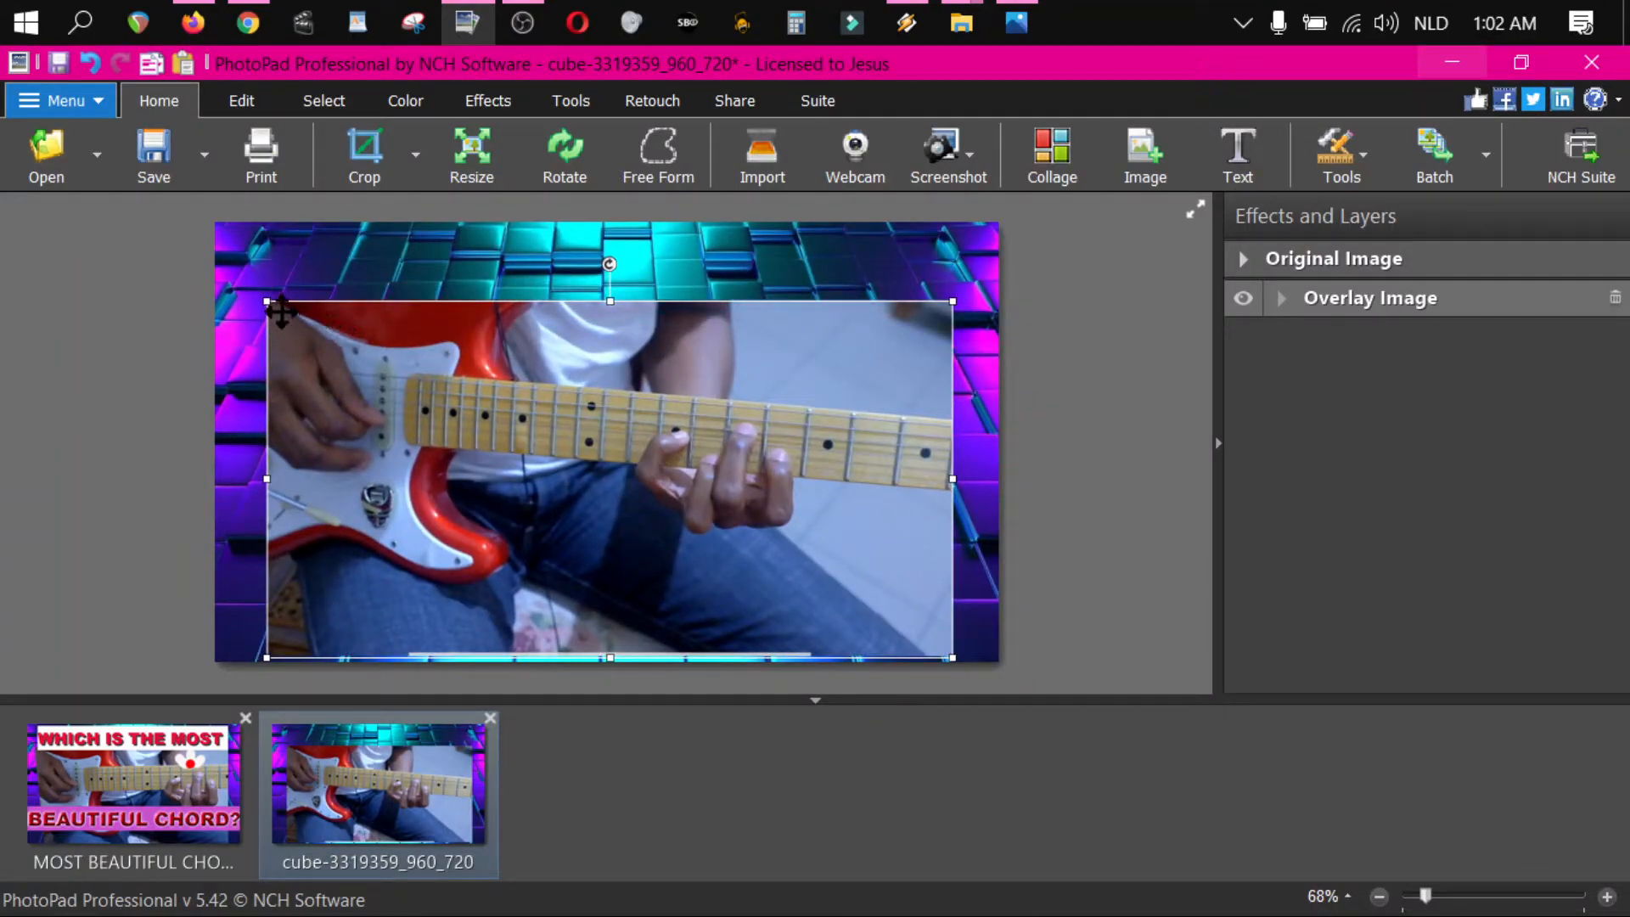
left_click_drag(268, 303, 404, 285)
left_click_drag(619, 437, 586, 391)
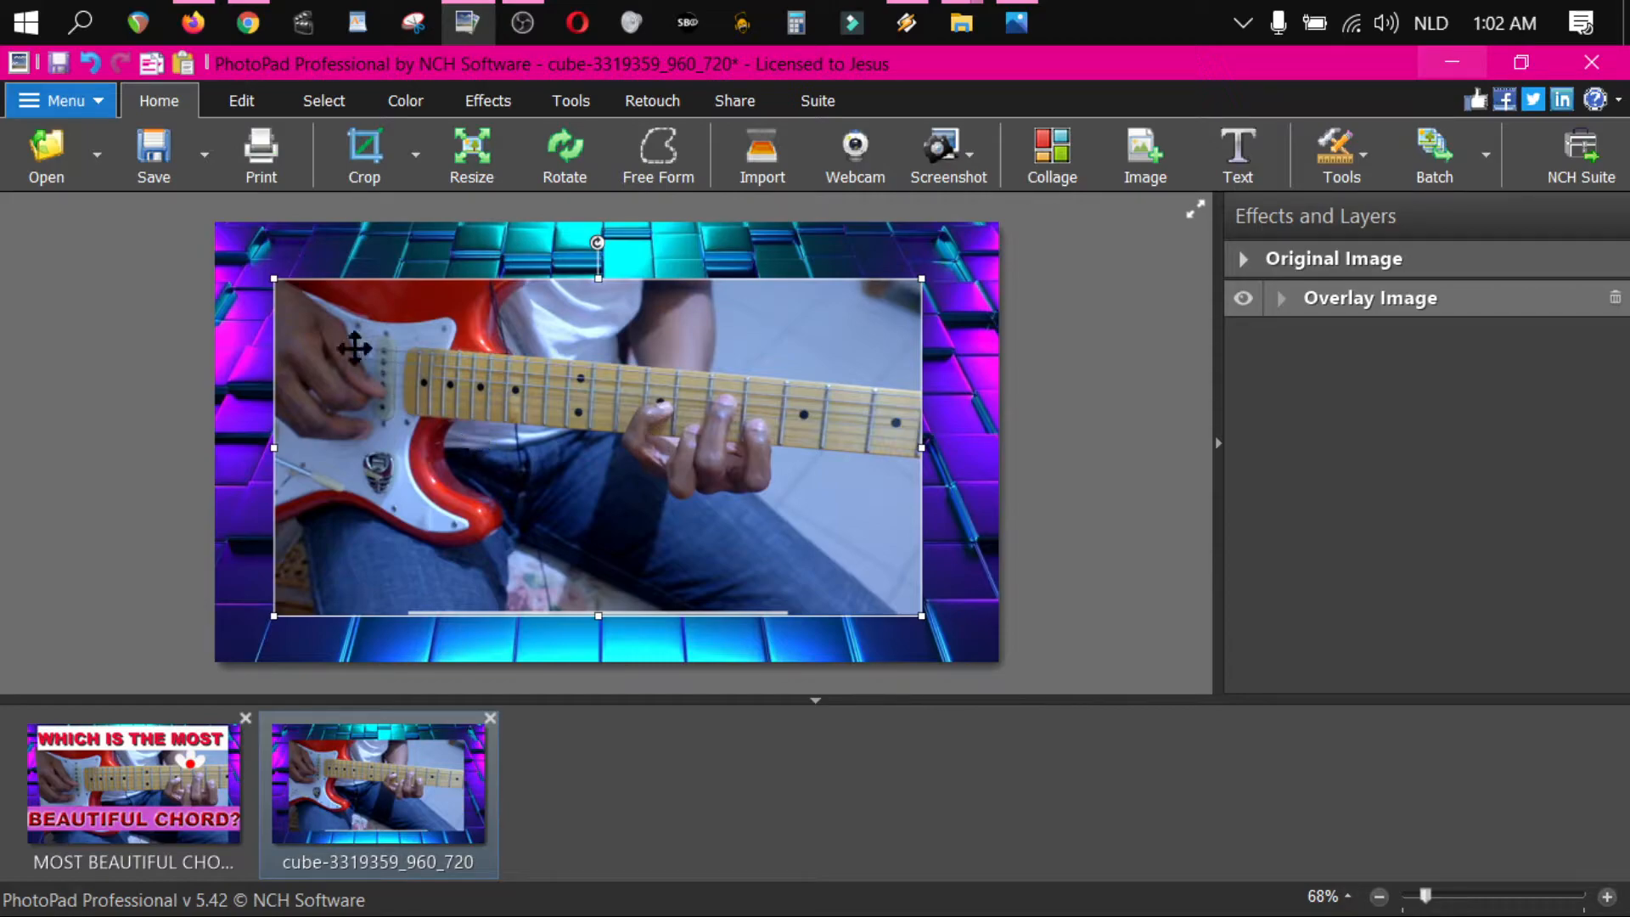
left_click_drag(271, 277, 376, 332)
left_click_drag(691, 474, 641, 473)
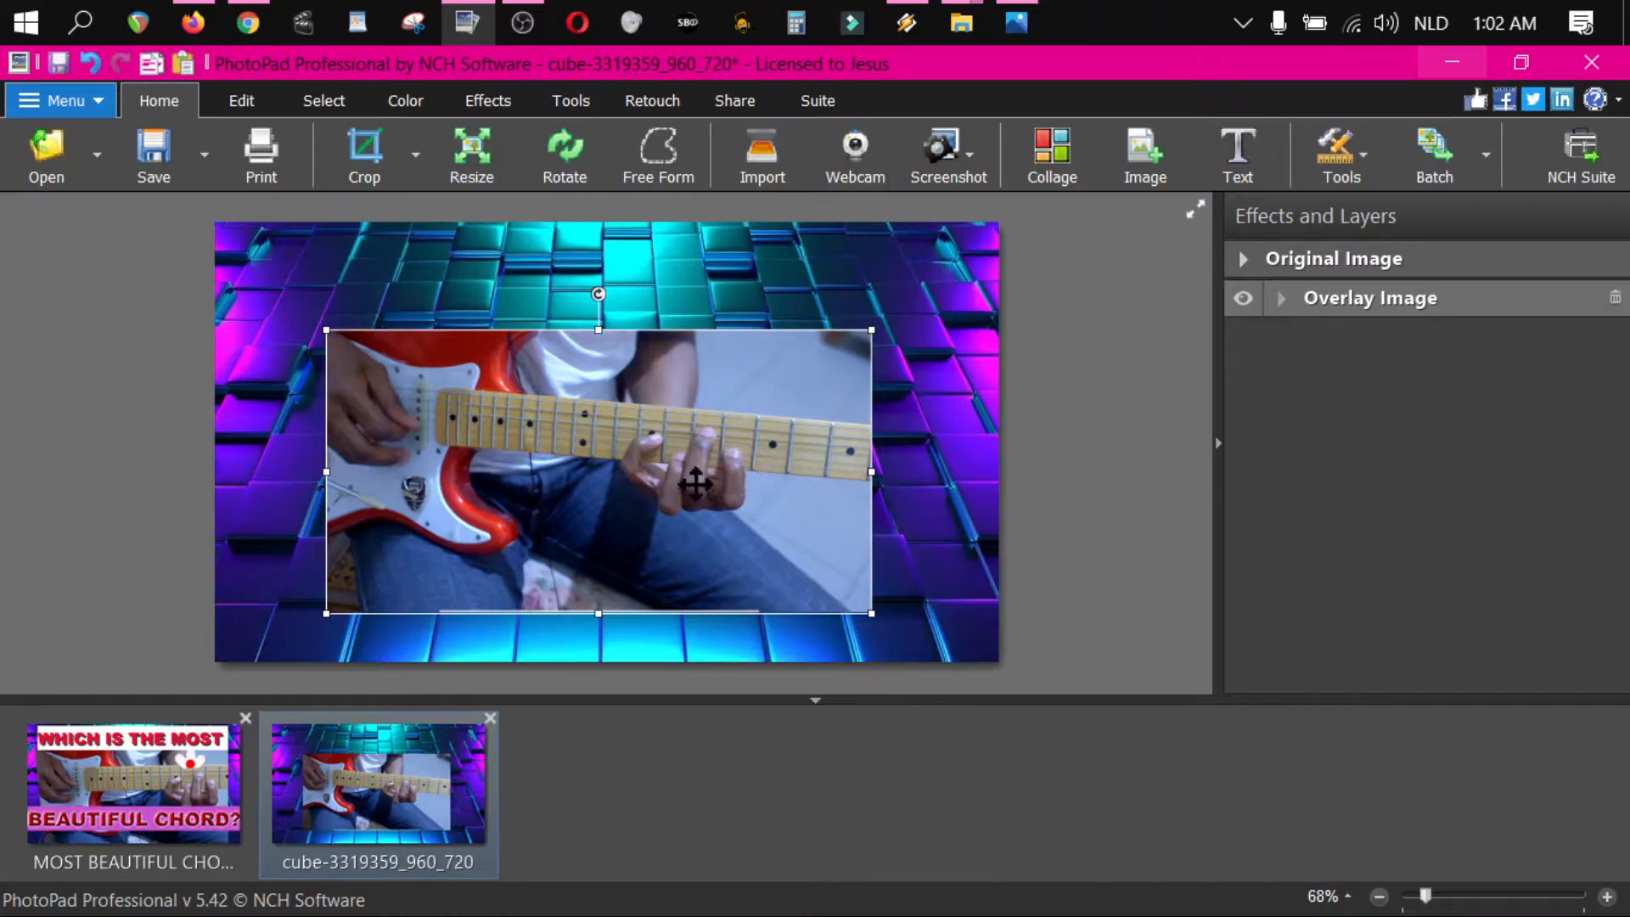
key("Delete")
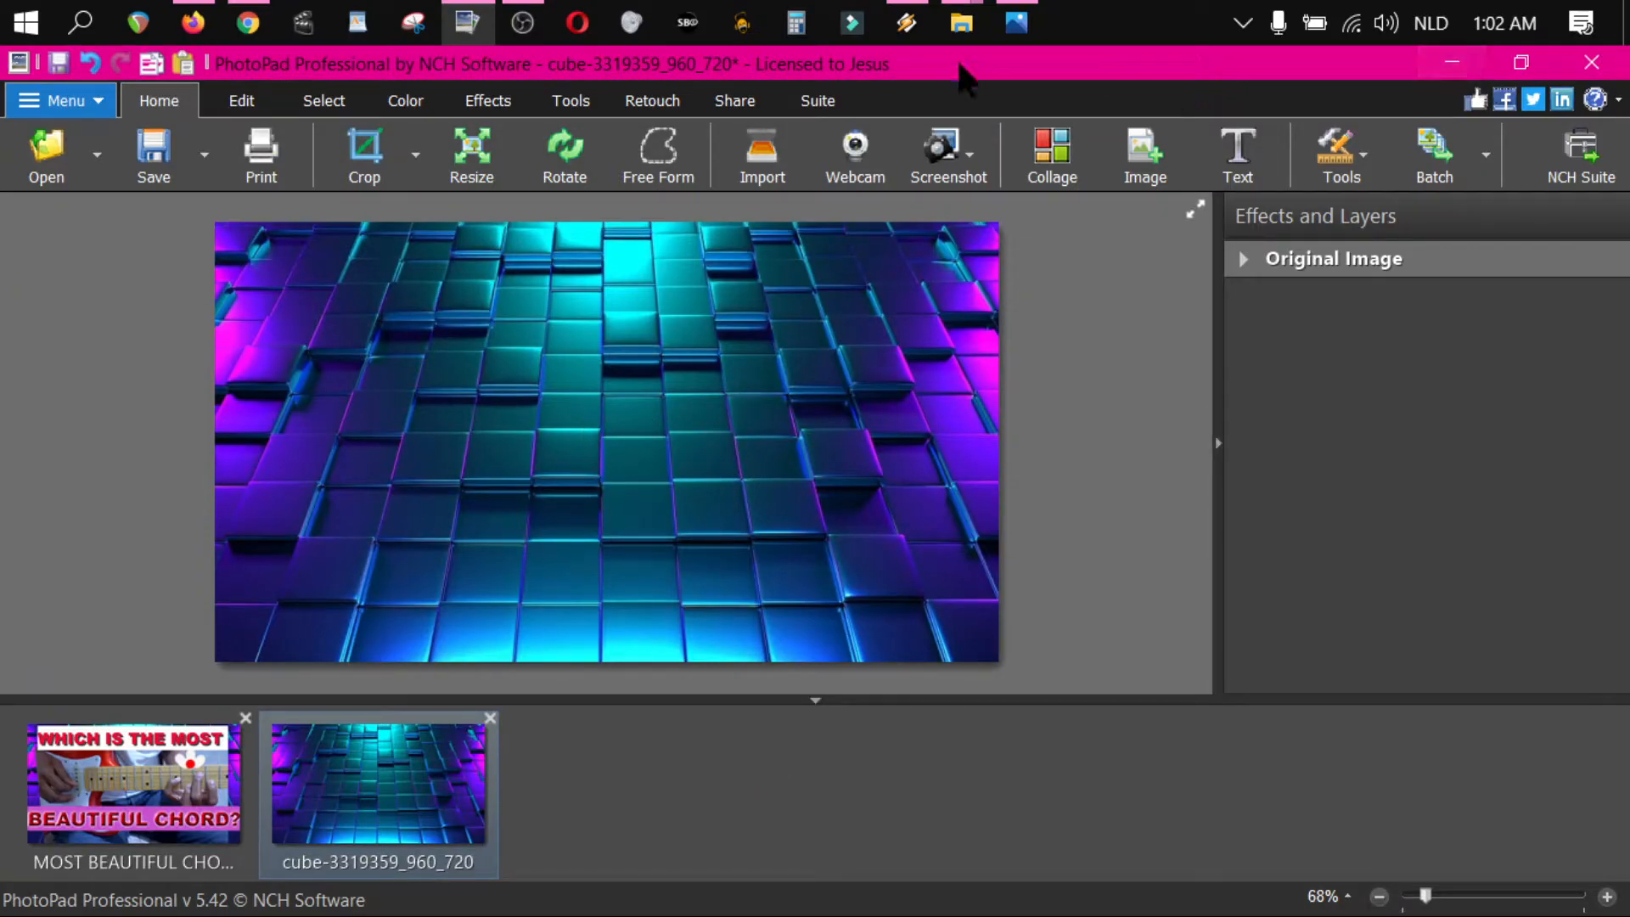
mouse_move(966, 43)
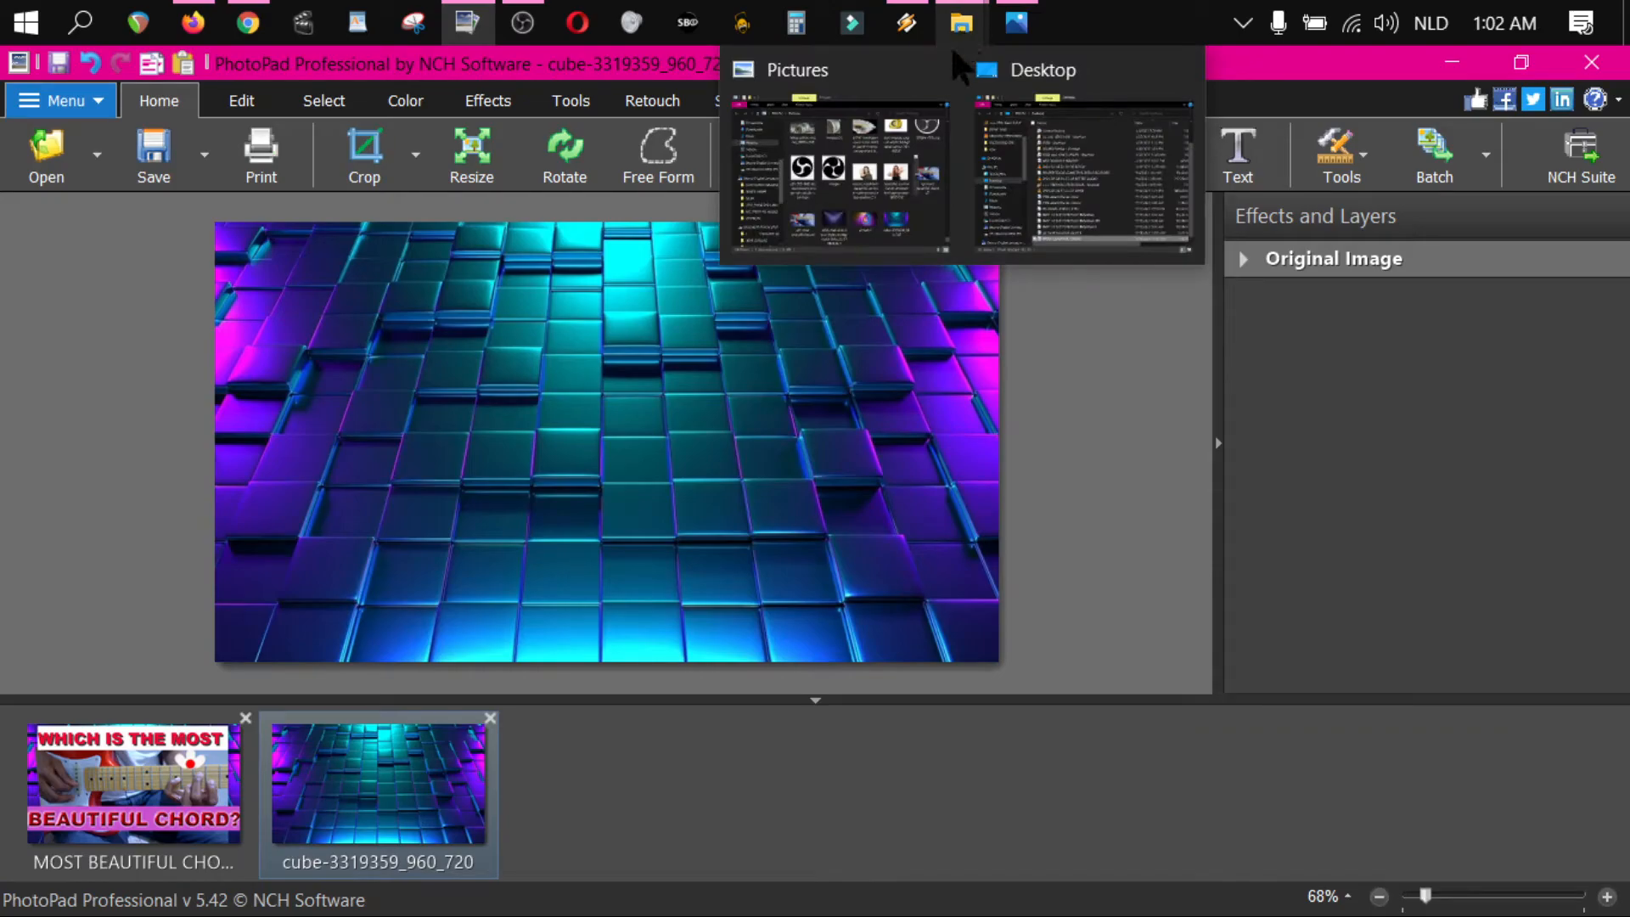
left_click(1049, 143)
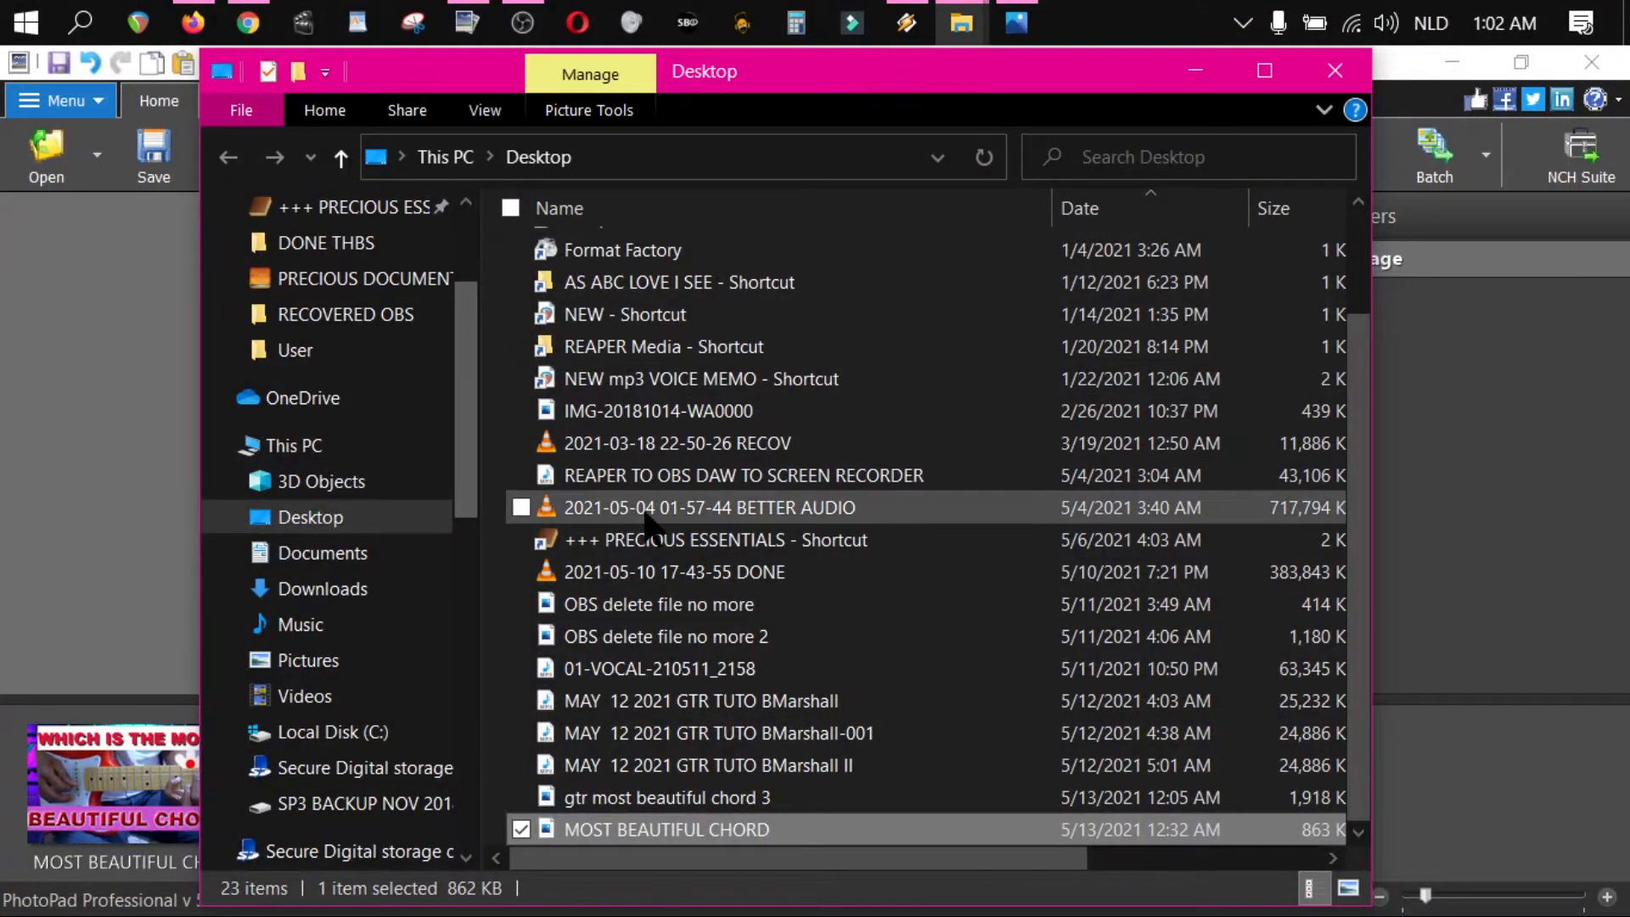
left_click_drag(367, 82, 839, 117)
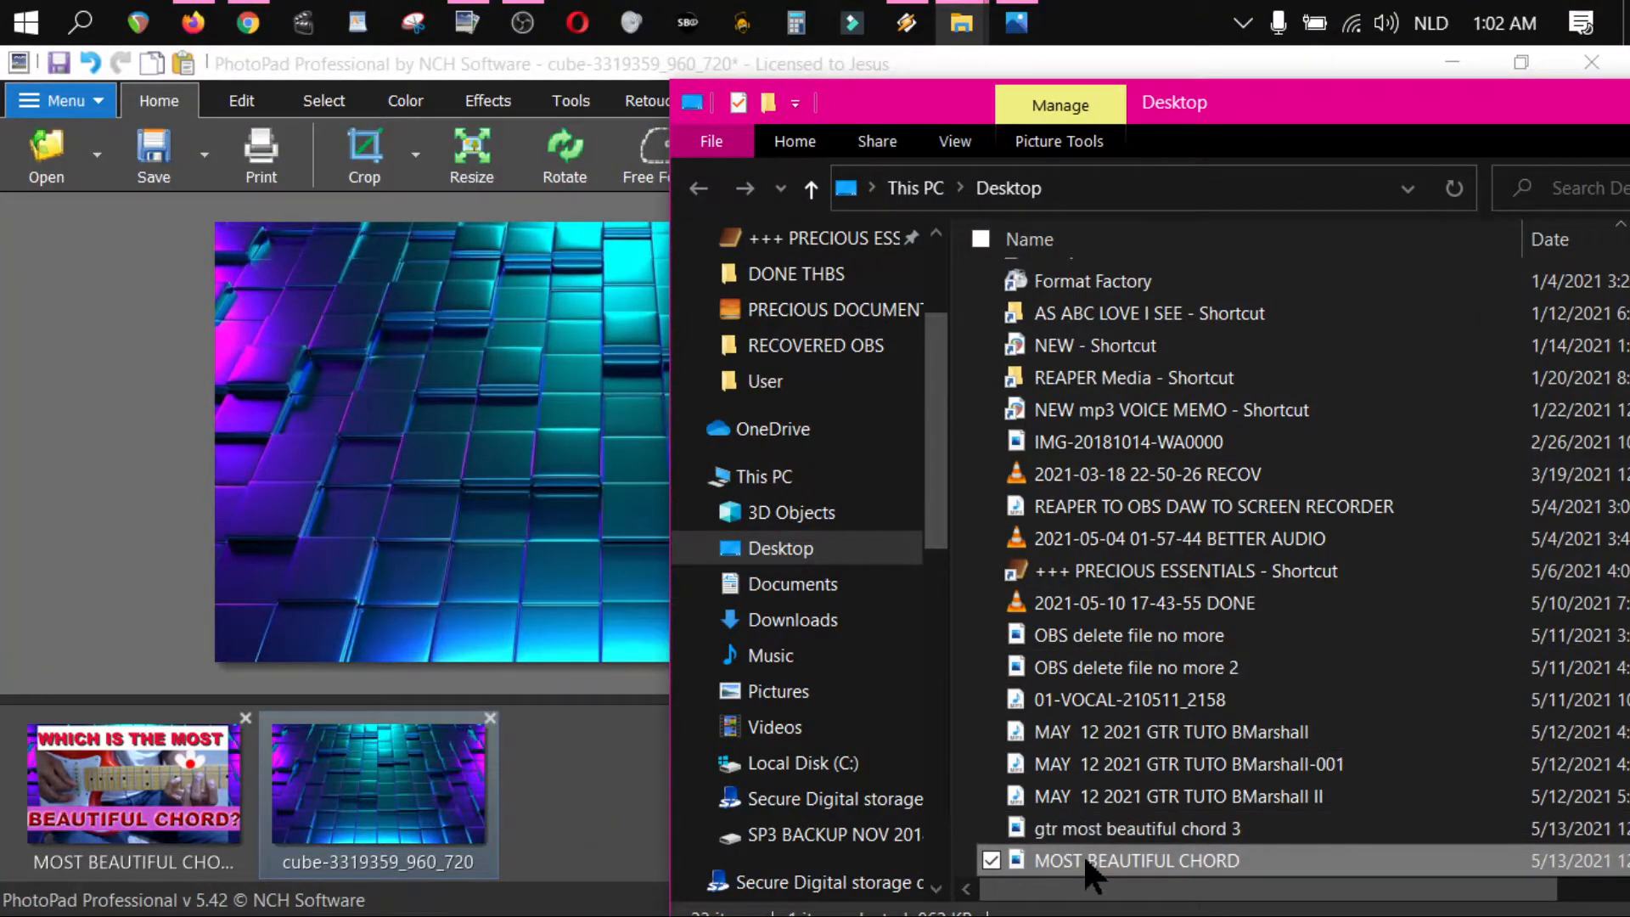
left_click_drag(1083, 854, 617, 790)
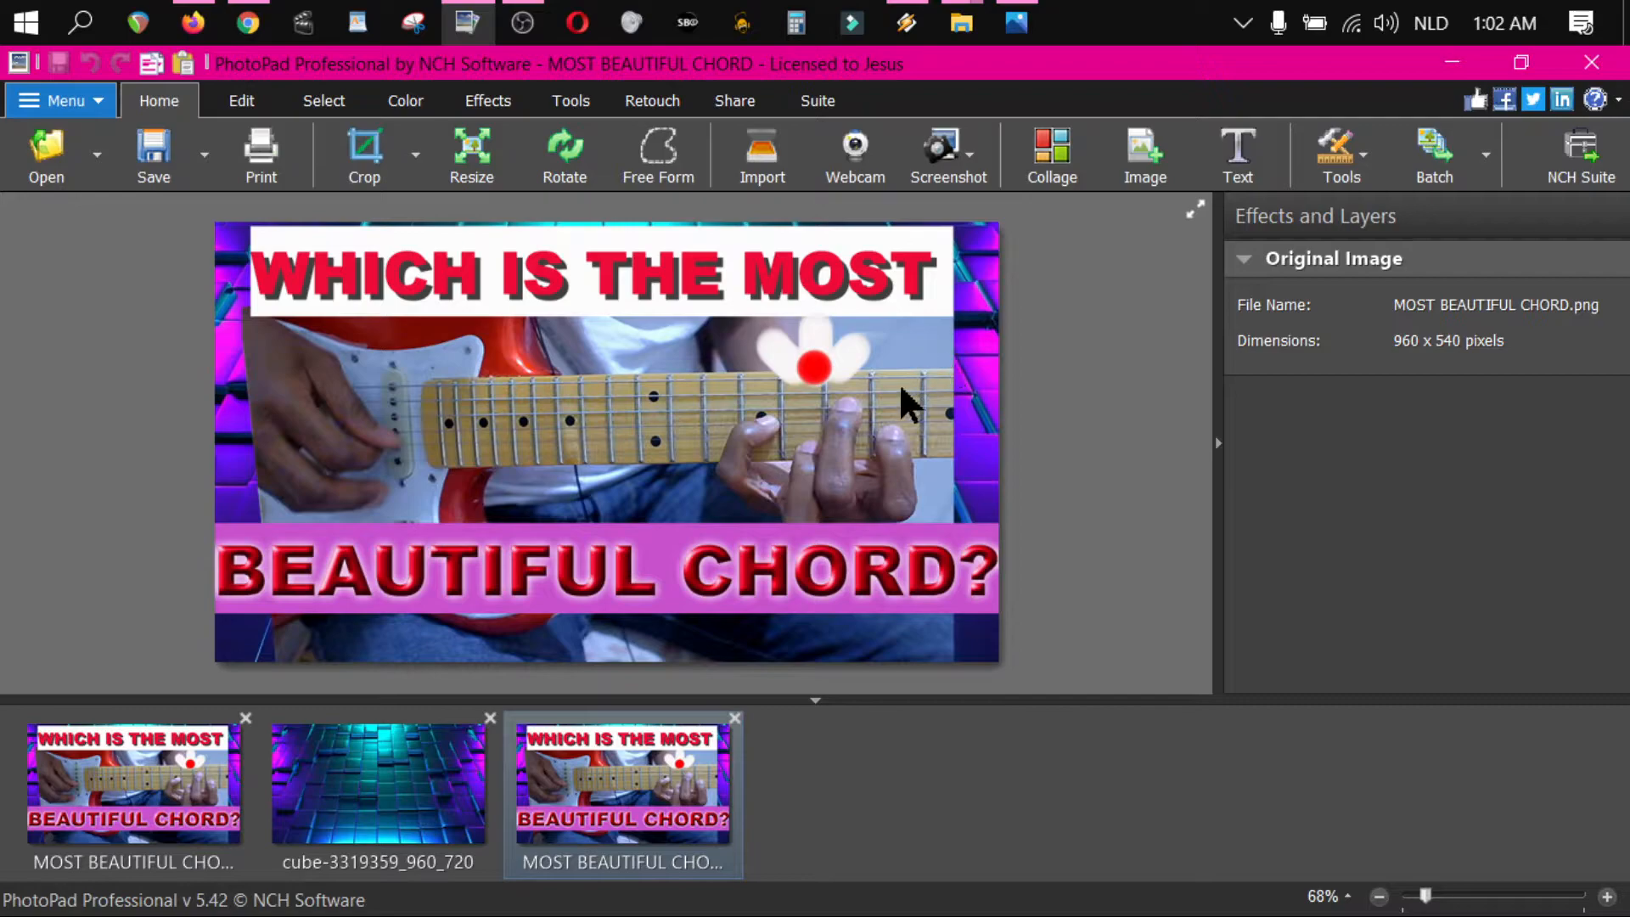
left_click(734, 719)
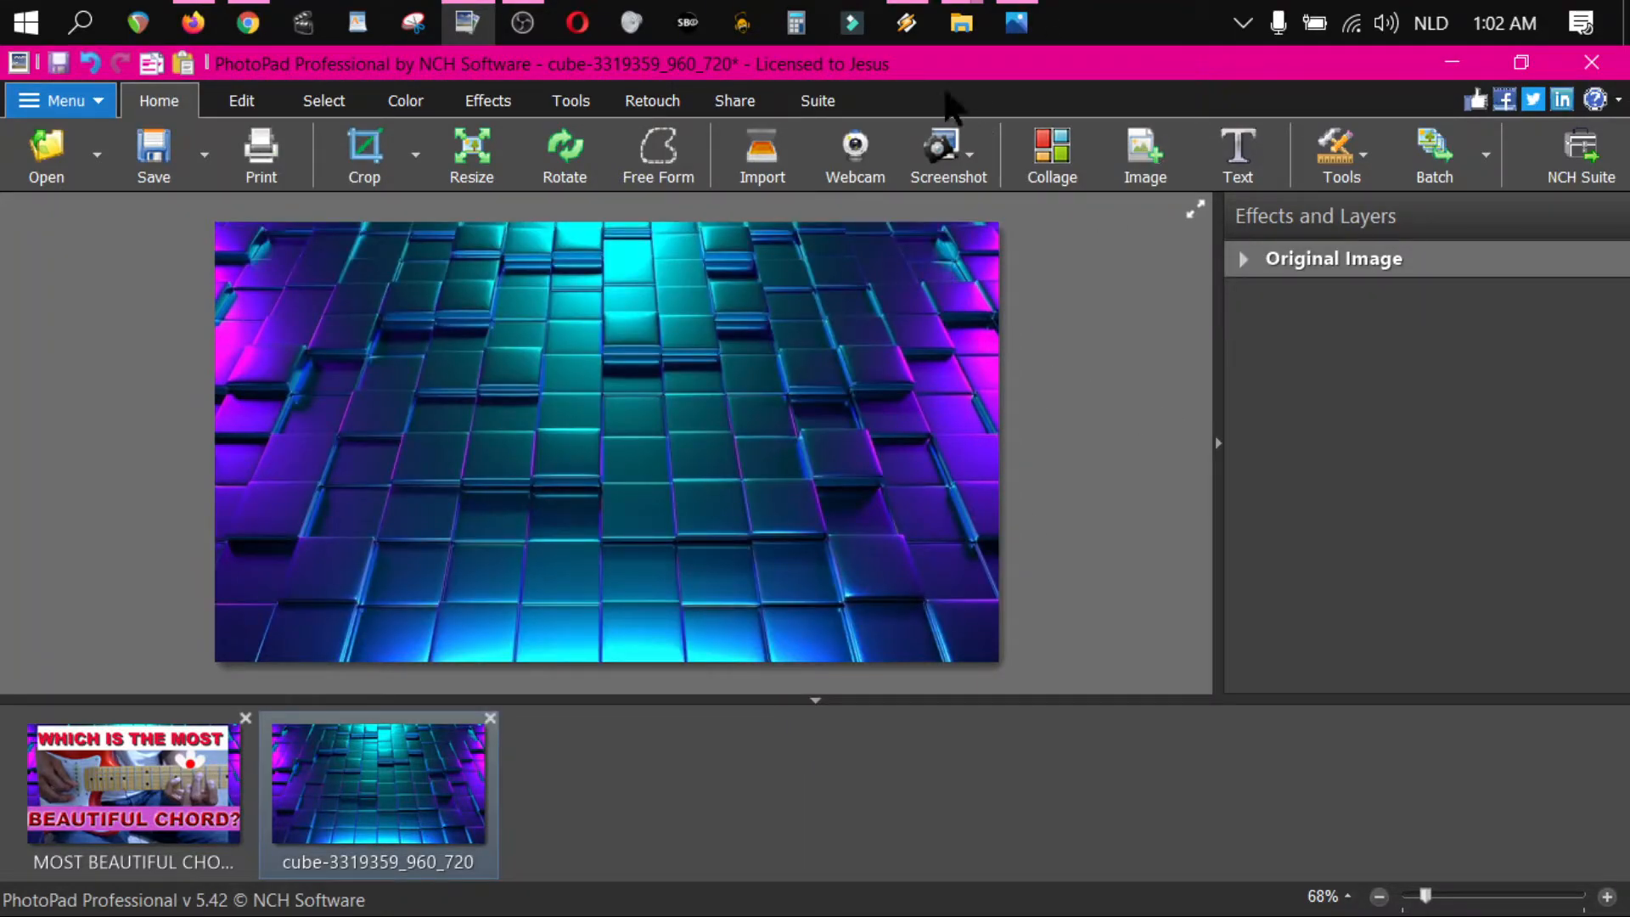
- Open the gtr most beautiful chord (2) photo from the Pictures folder as a separate image in PhotoPad
left_click(961, 26)
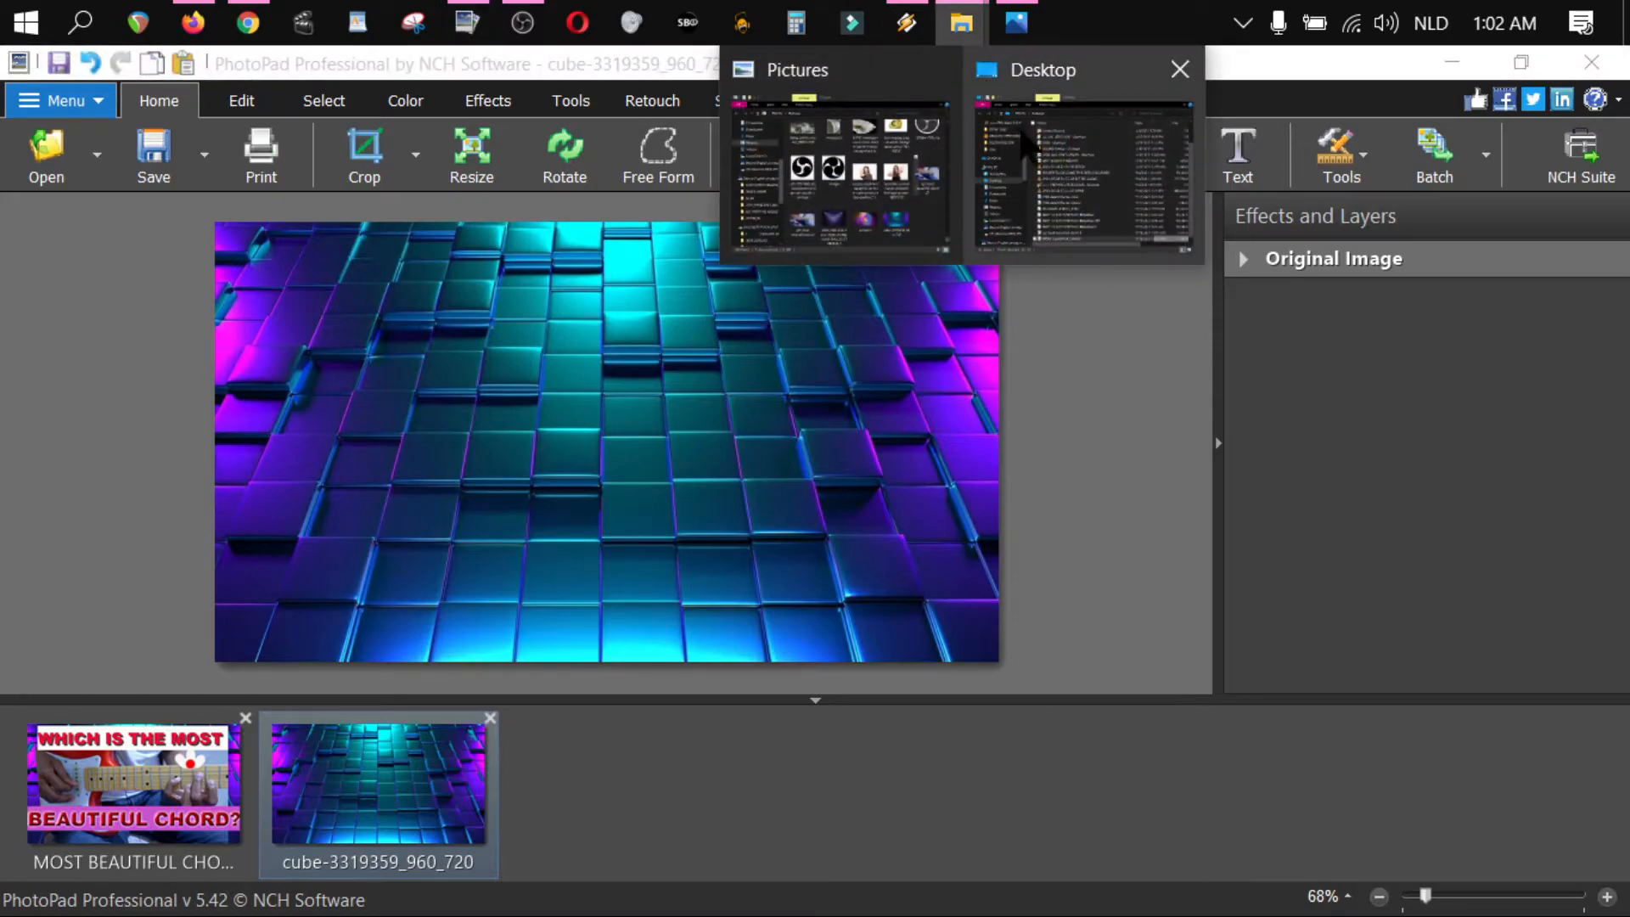
left_click(1048, 153)
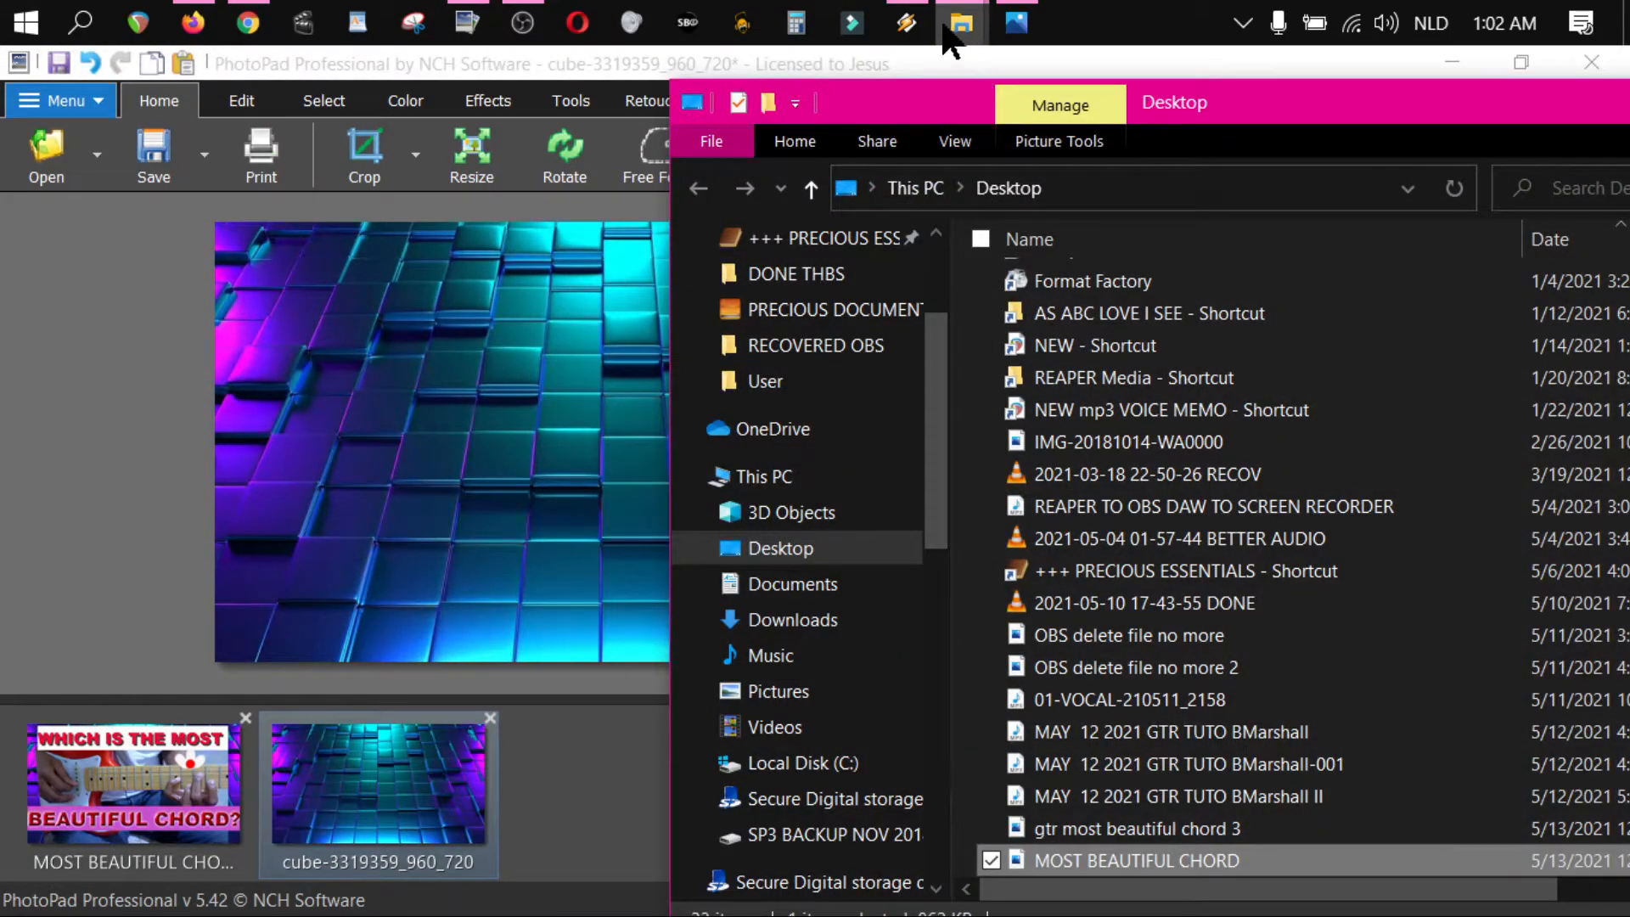
mouse_move(955, 30)
left_click(836, 136)
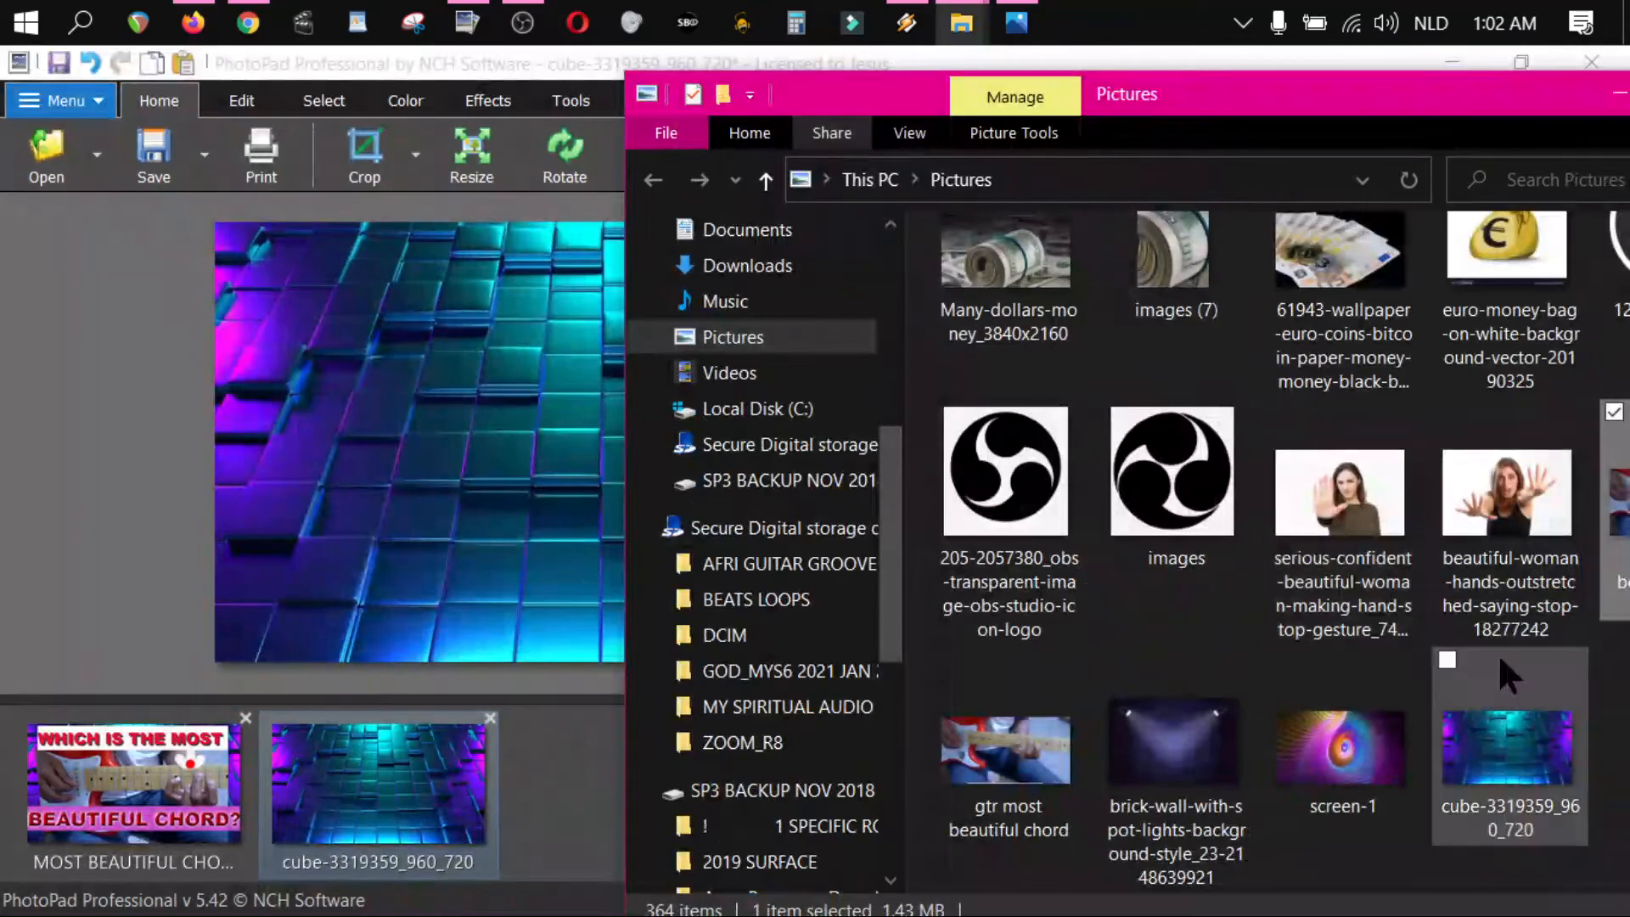
left_click_drag(1622, 519, 579, 808)
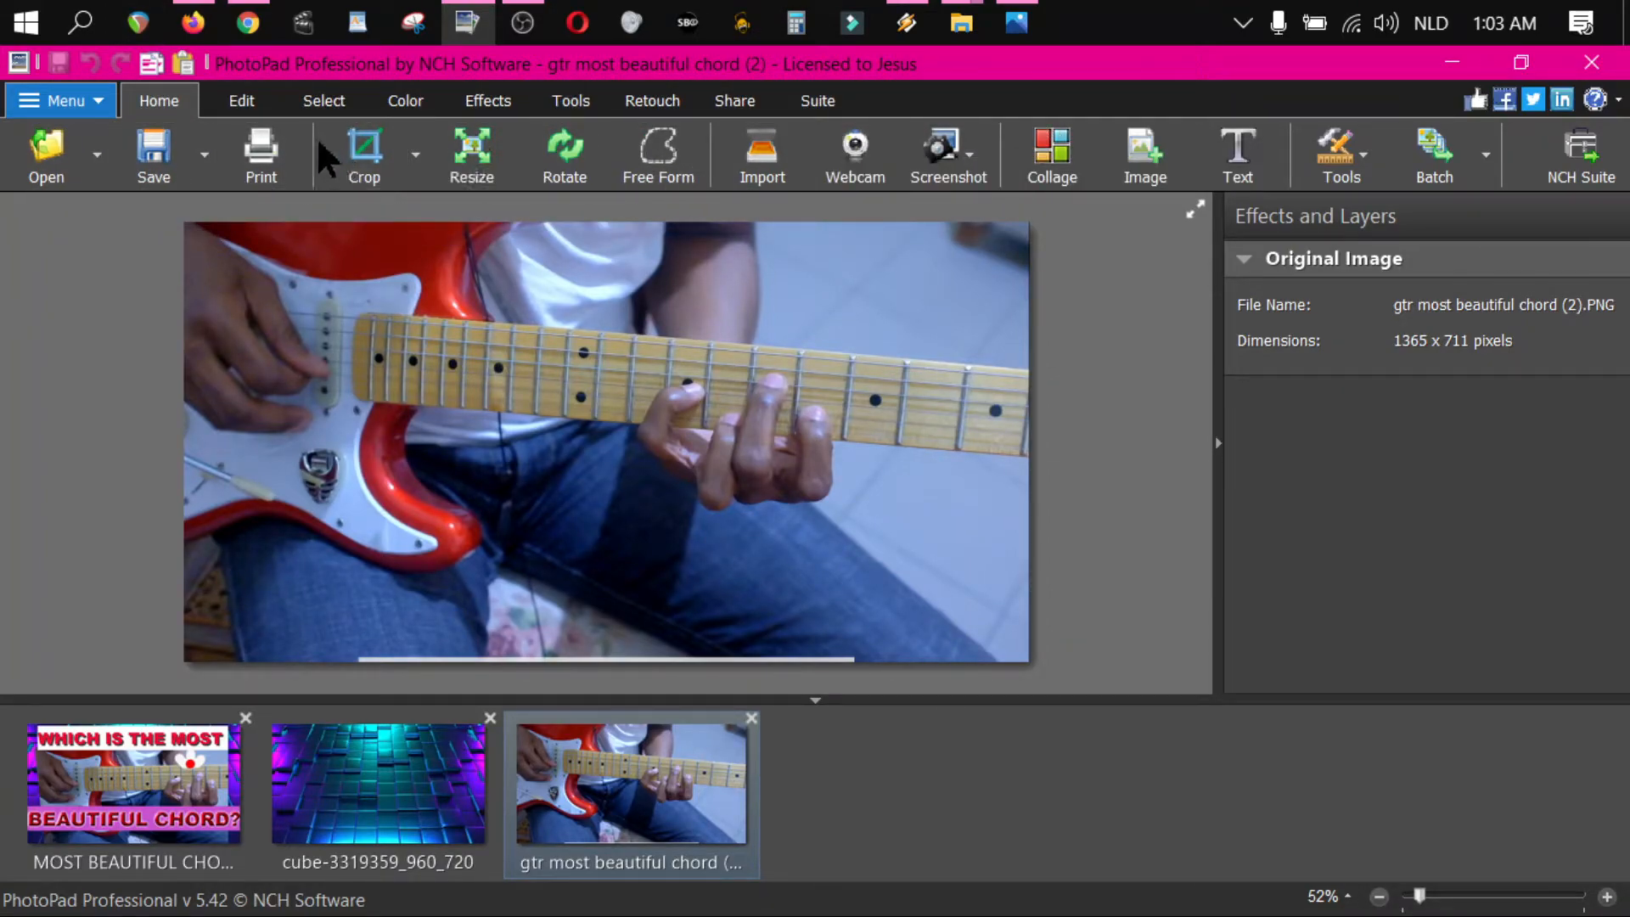
- Crop the guitar photo to about 1078 x 566 pixels around the guitar body and both hands, and apply the crop
left_click(392, 157)
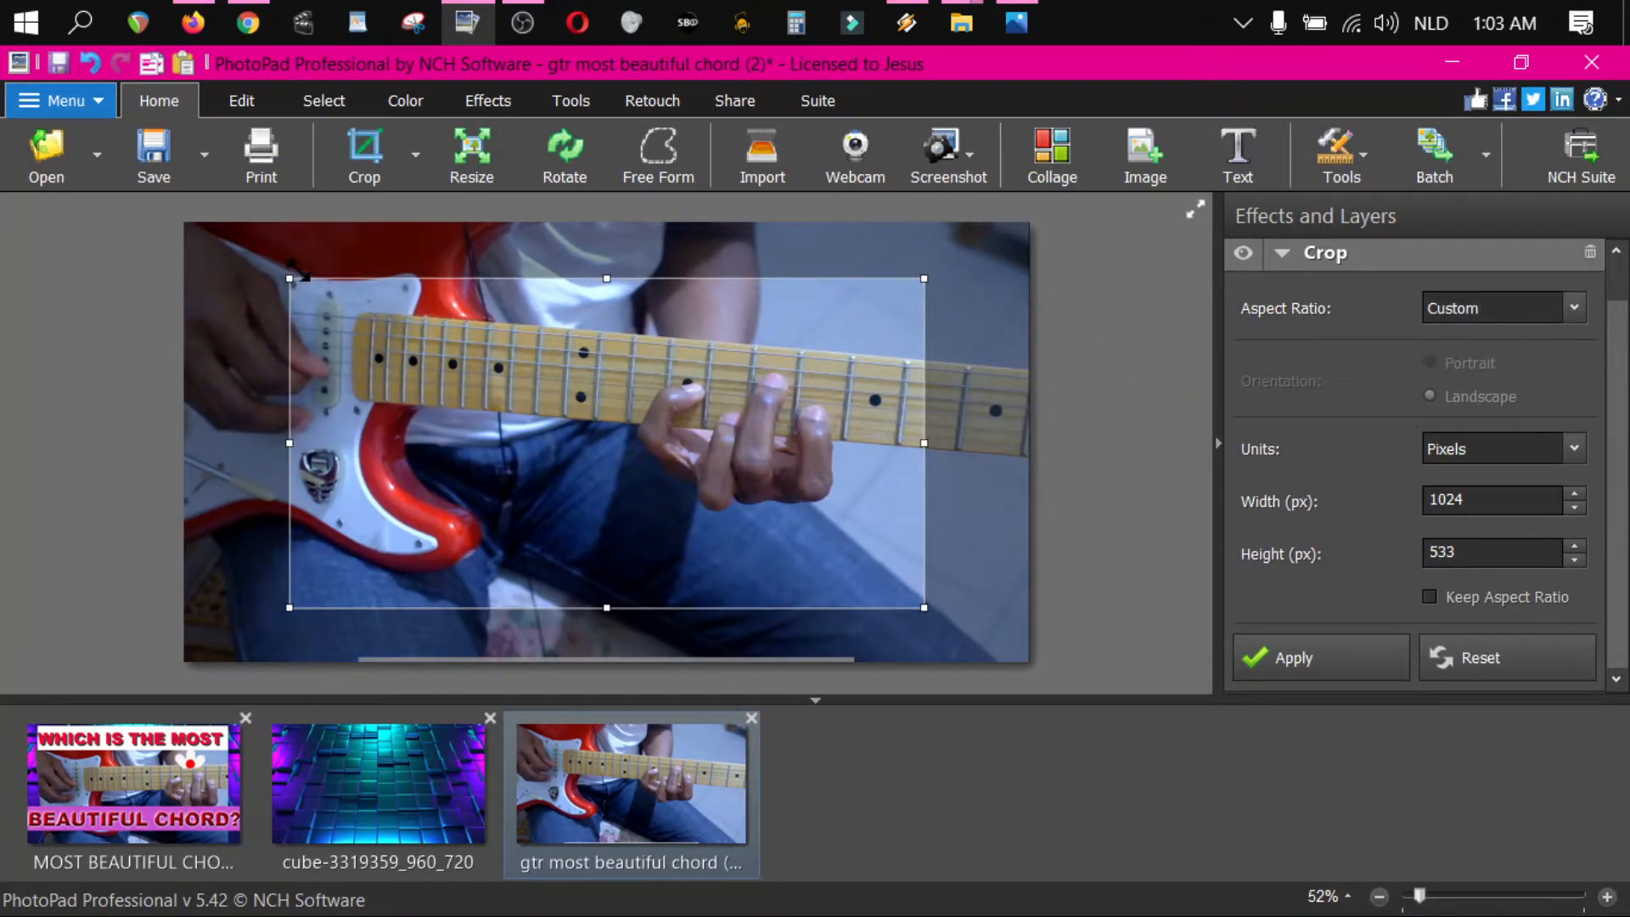
left_click_drag(605, 428, 511, 423)
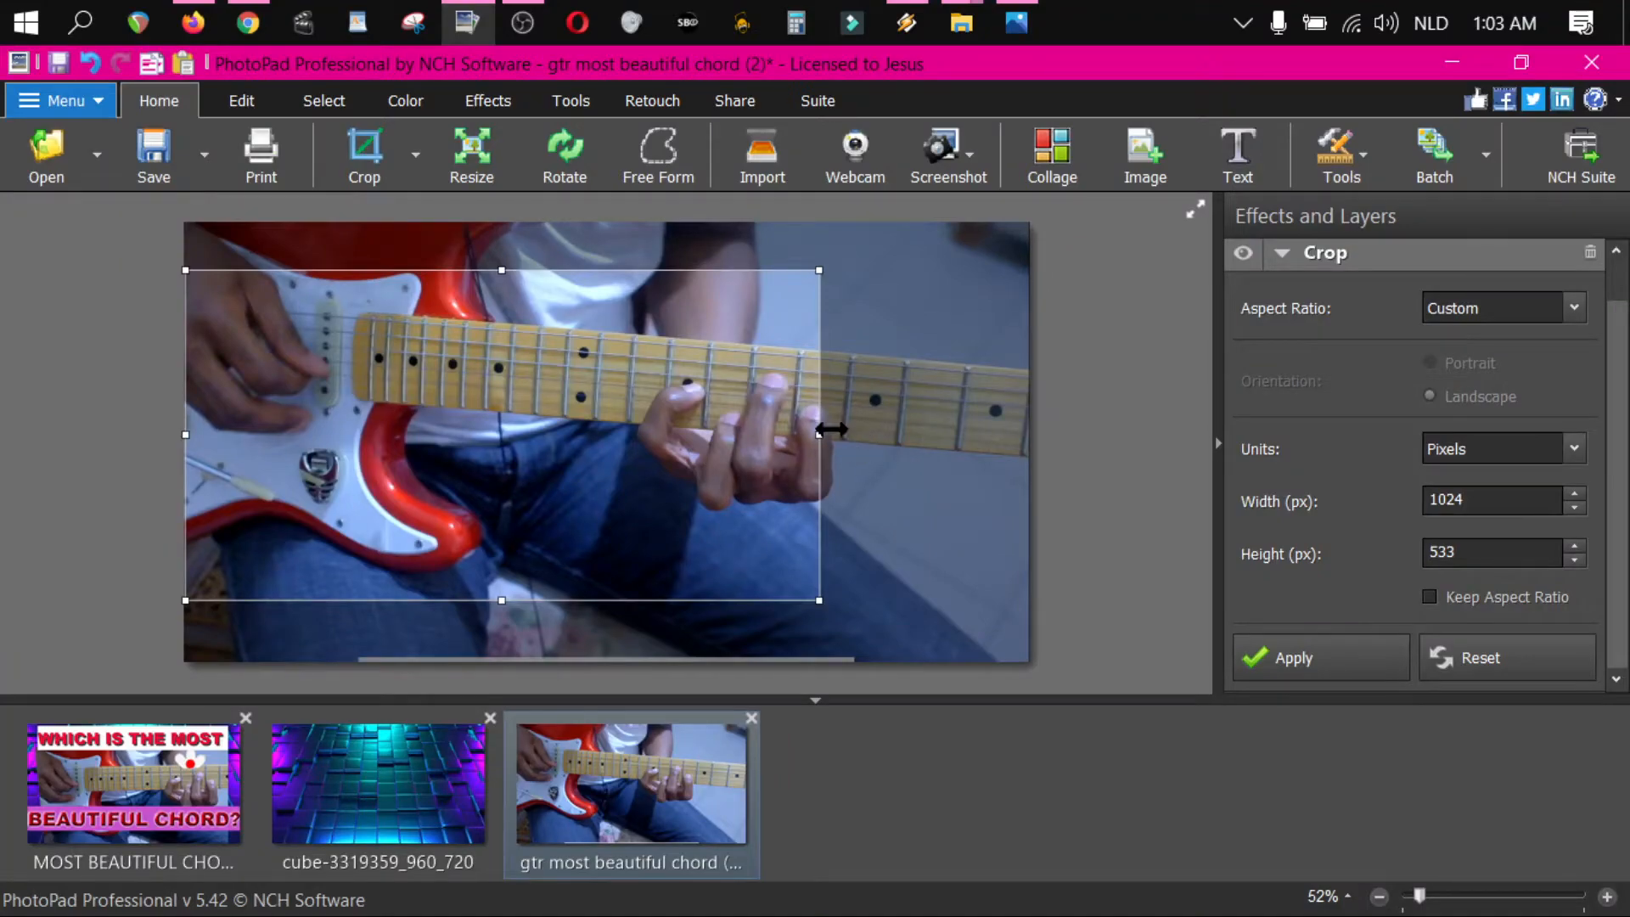
left_click_drag(816, 442, 890, 435)
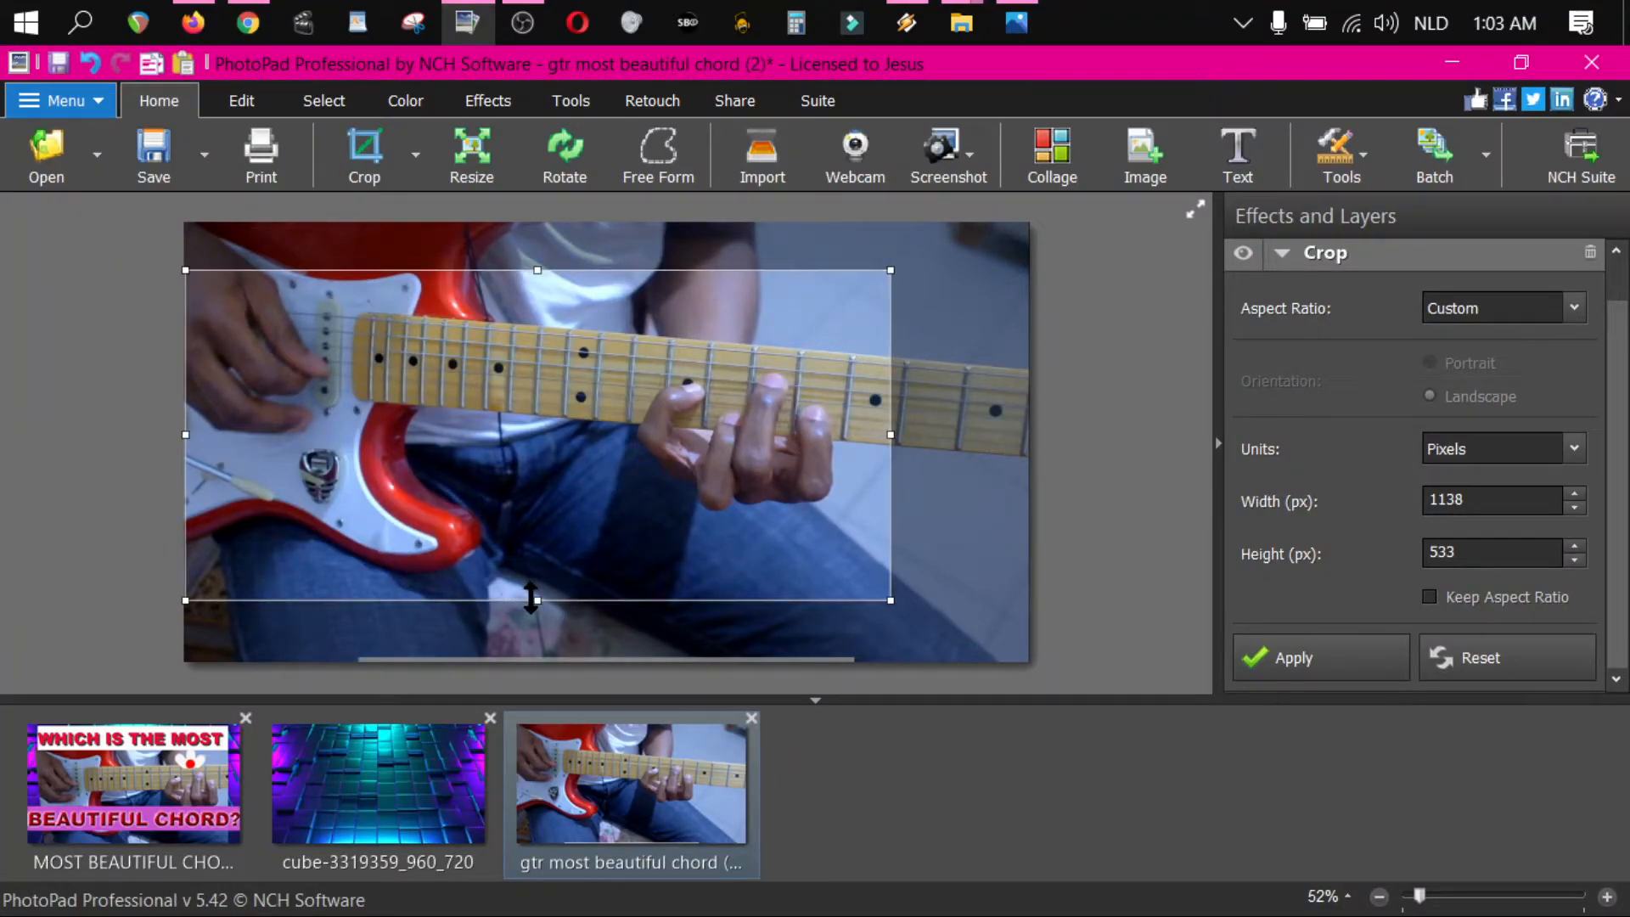
left_click_drag(538, 603, 535, 619)
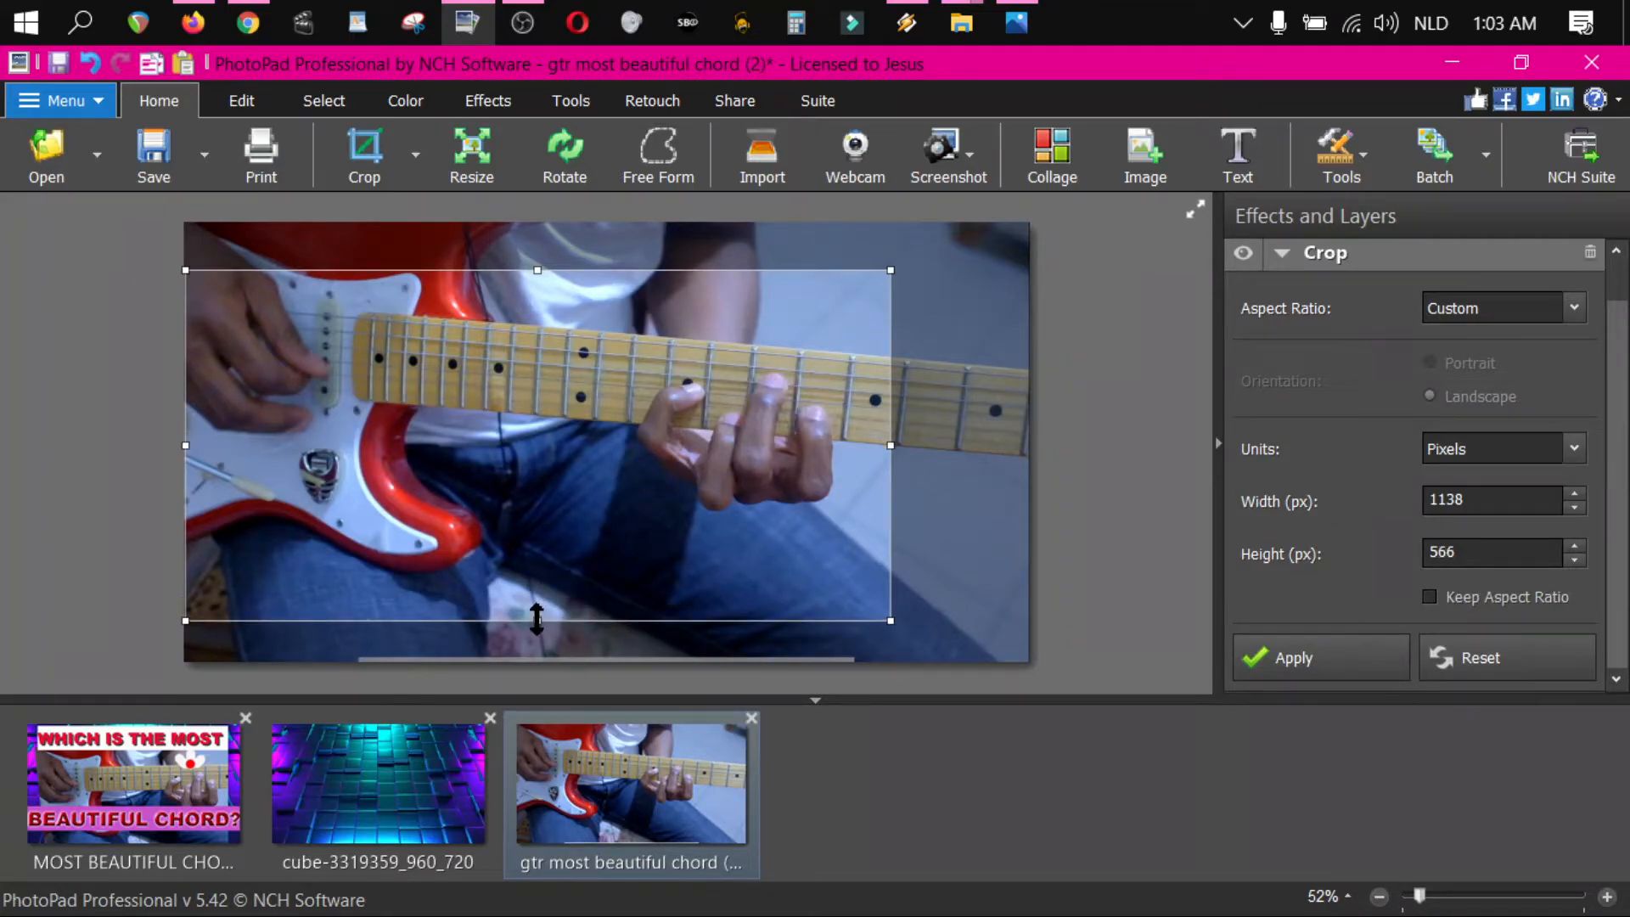
left_click_drag(192, 442, 220, 430)
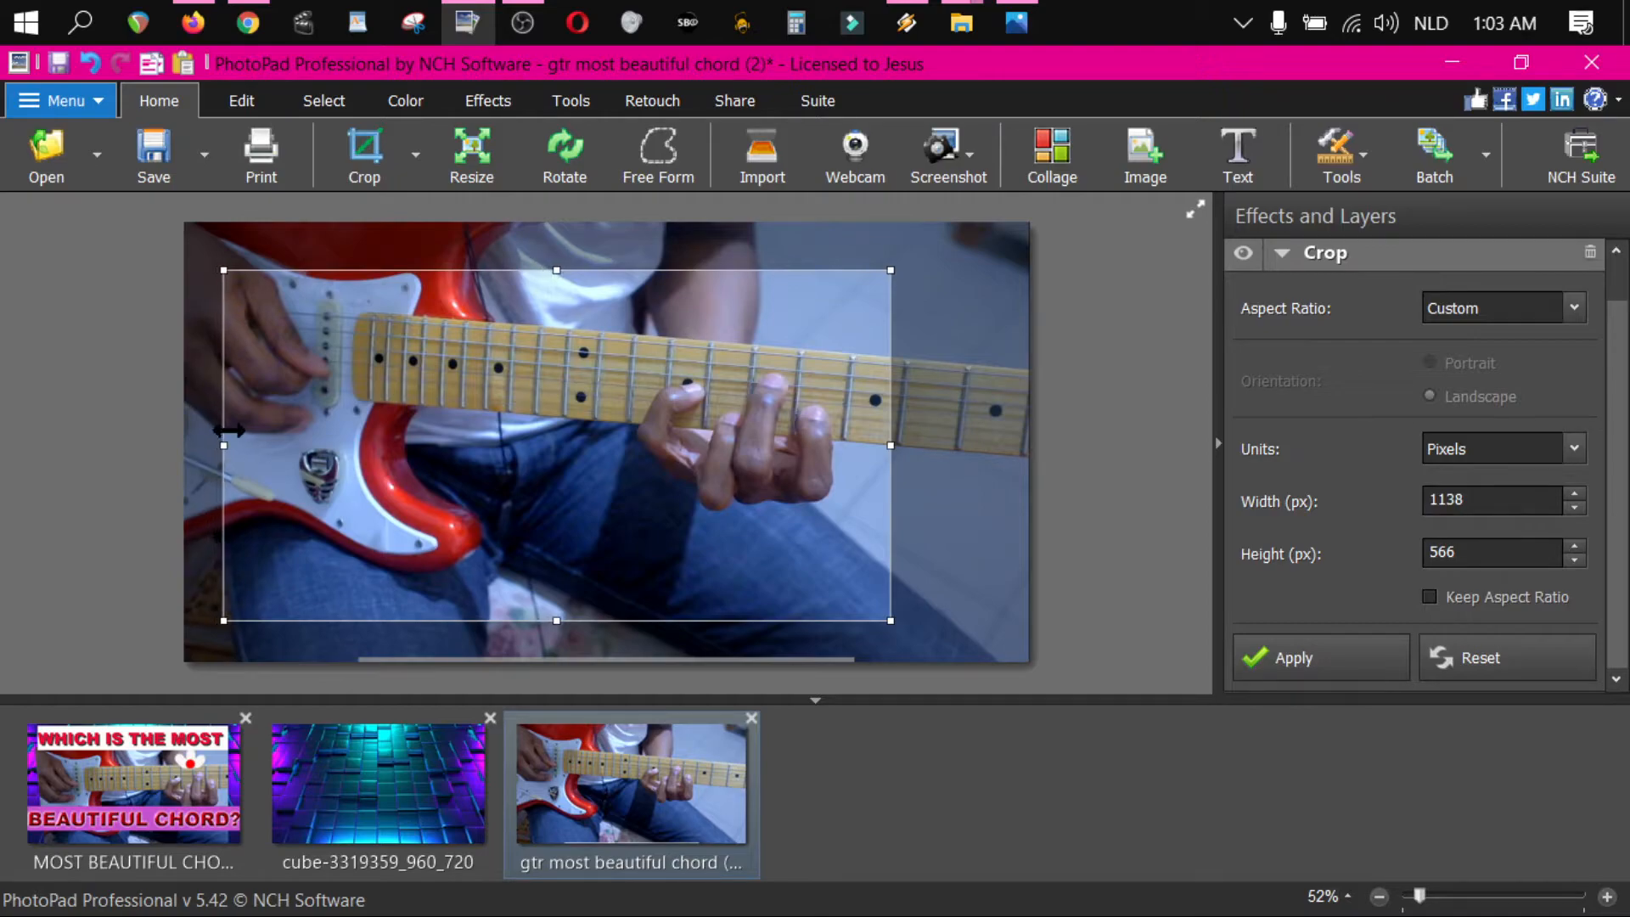
left_click_drag(463, 439, 445, 425)
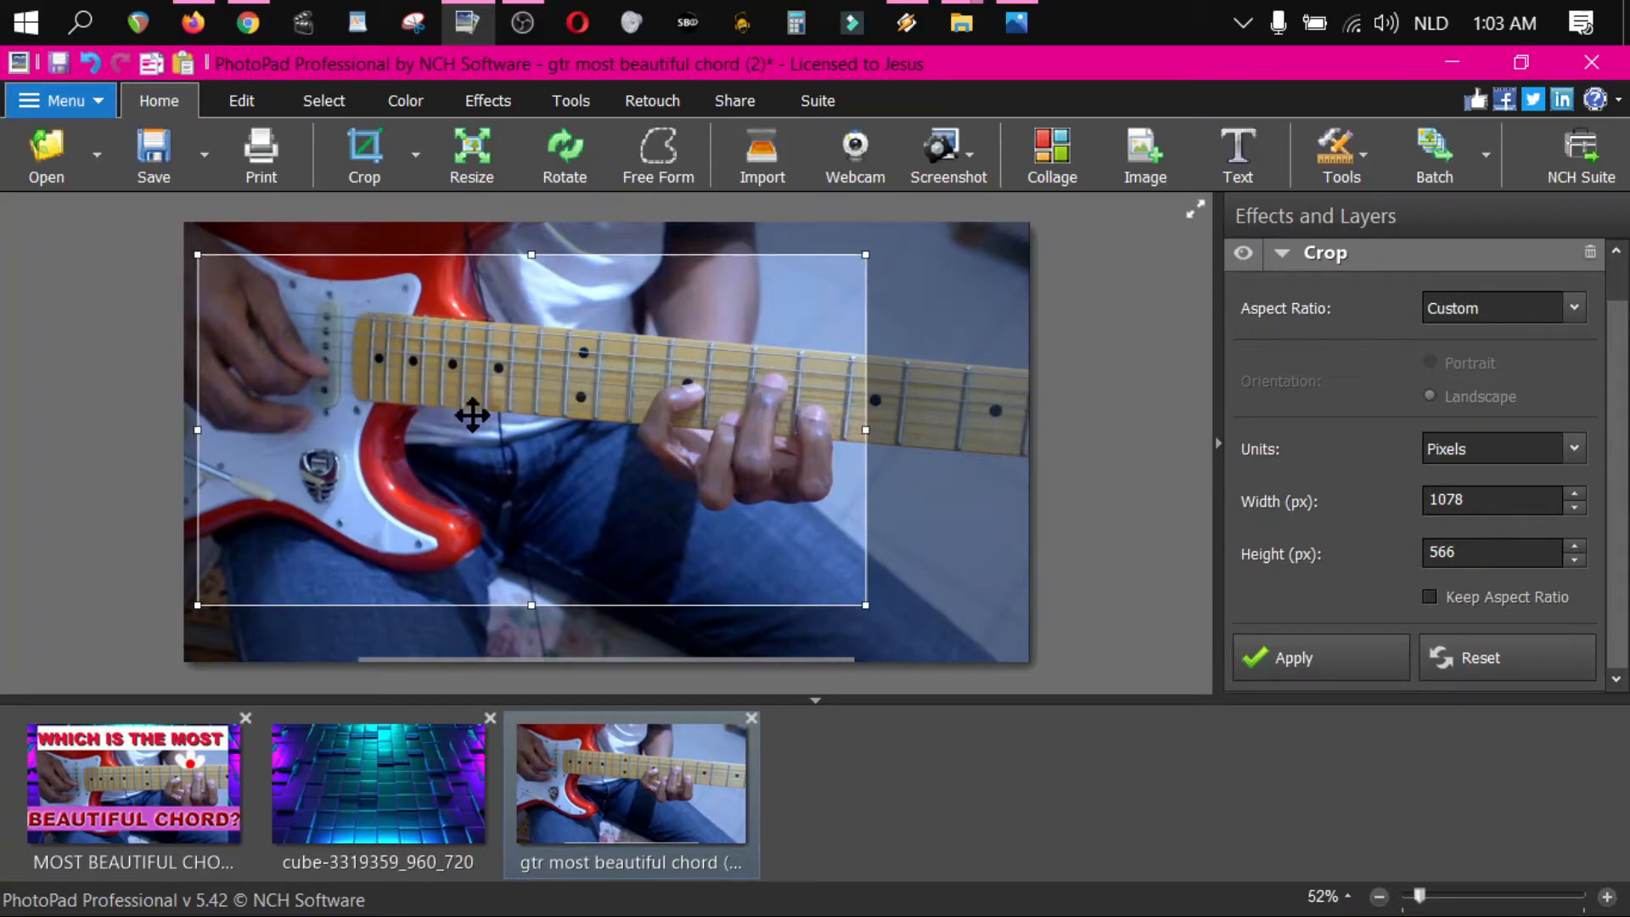
double_click(517, 434)
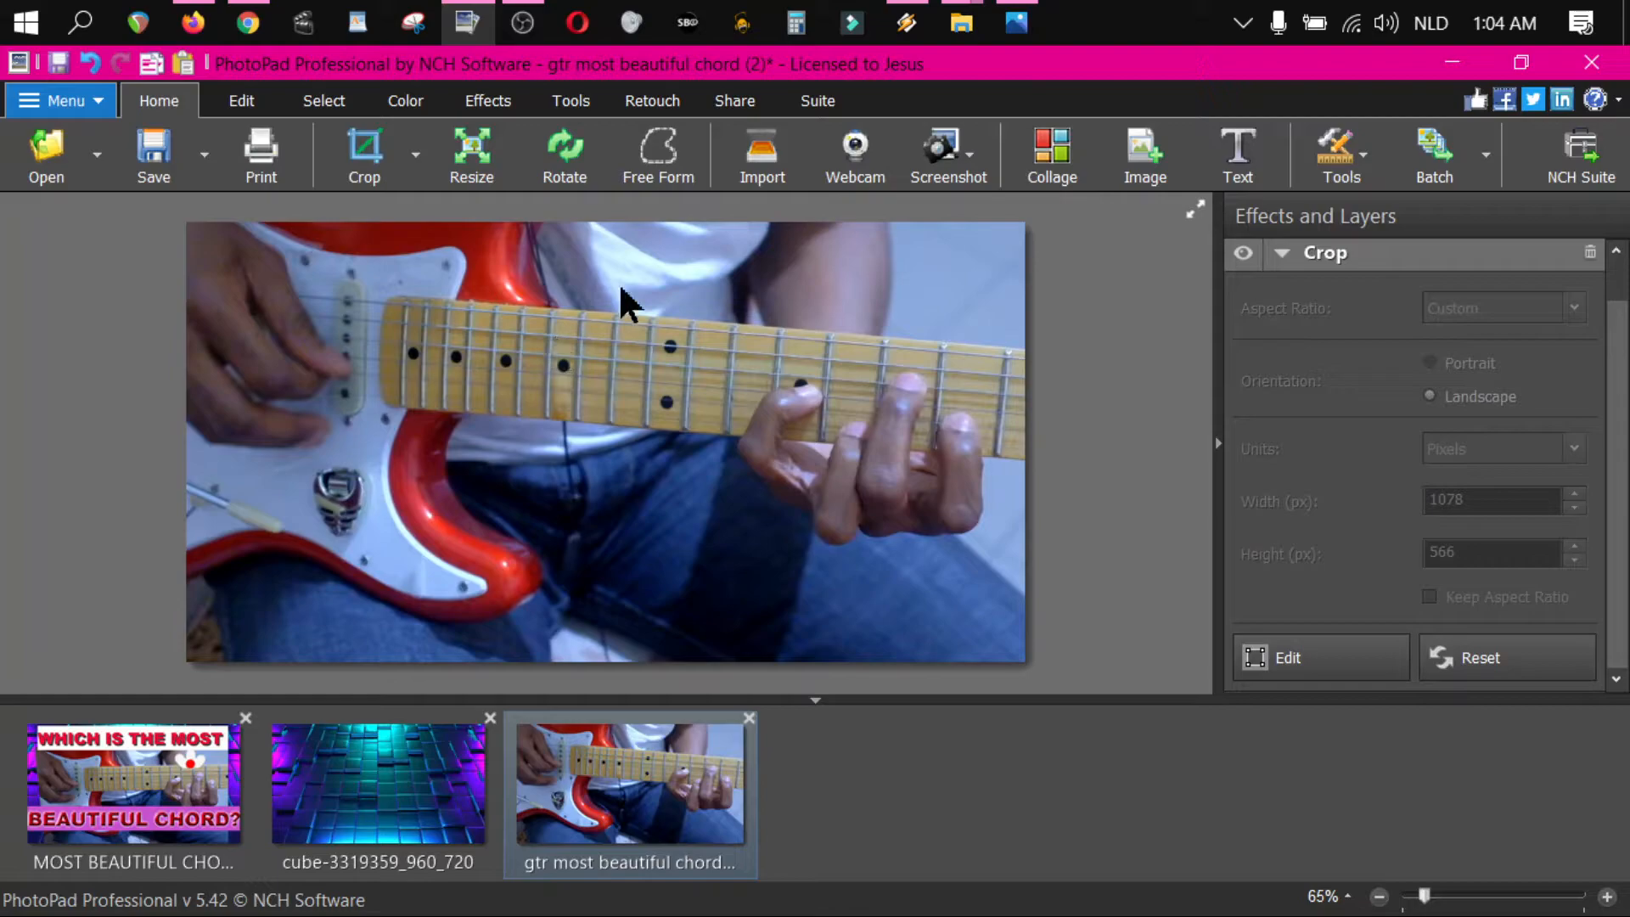
- Sharpen the cropped guitar photo with an amount of 62
left_click(472, 104)
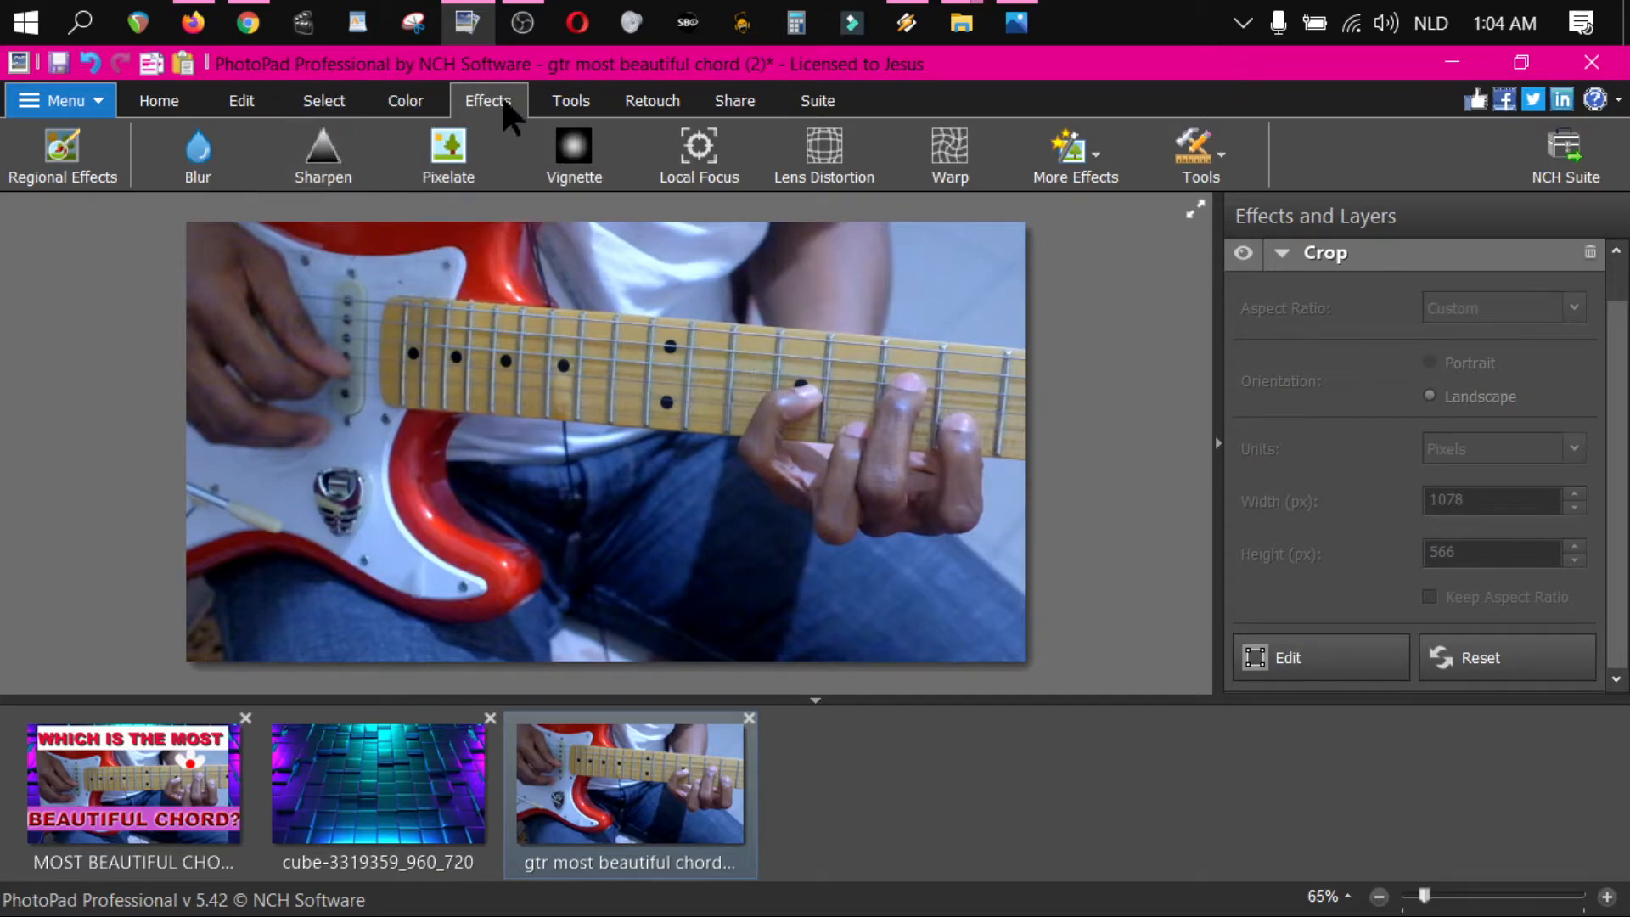
left_click(327, 170)
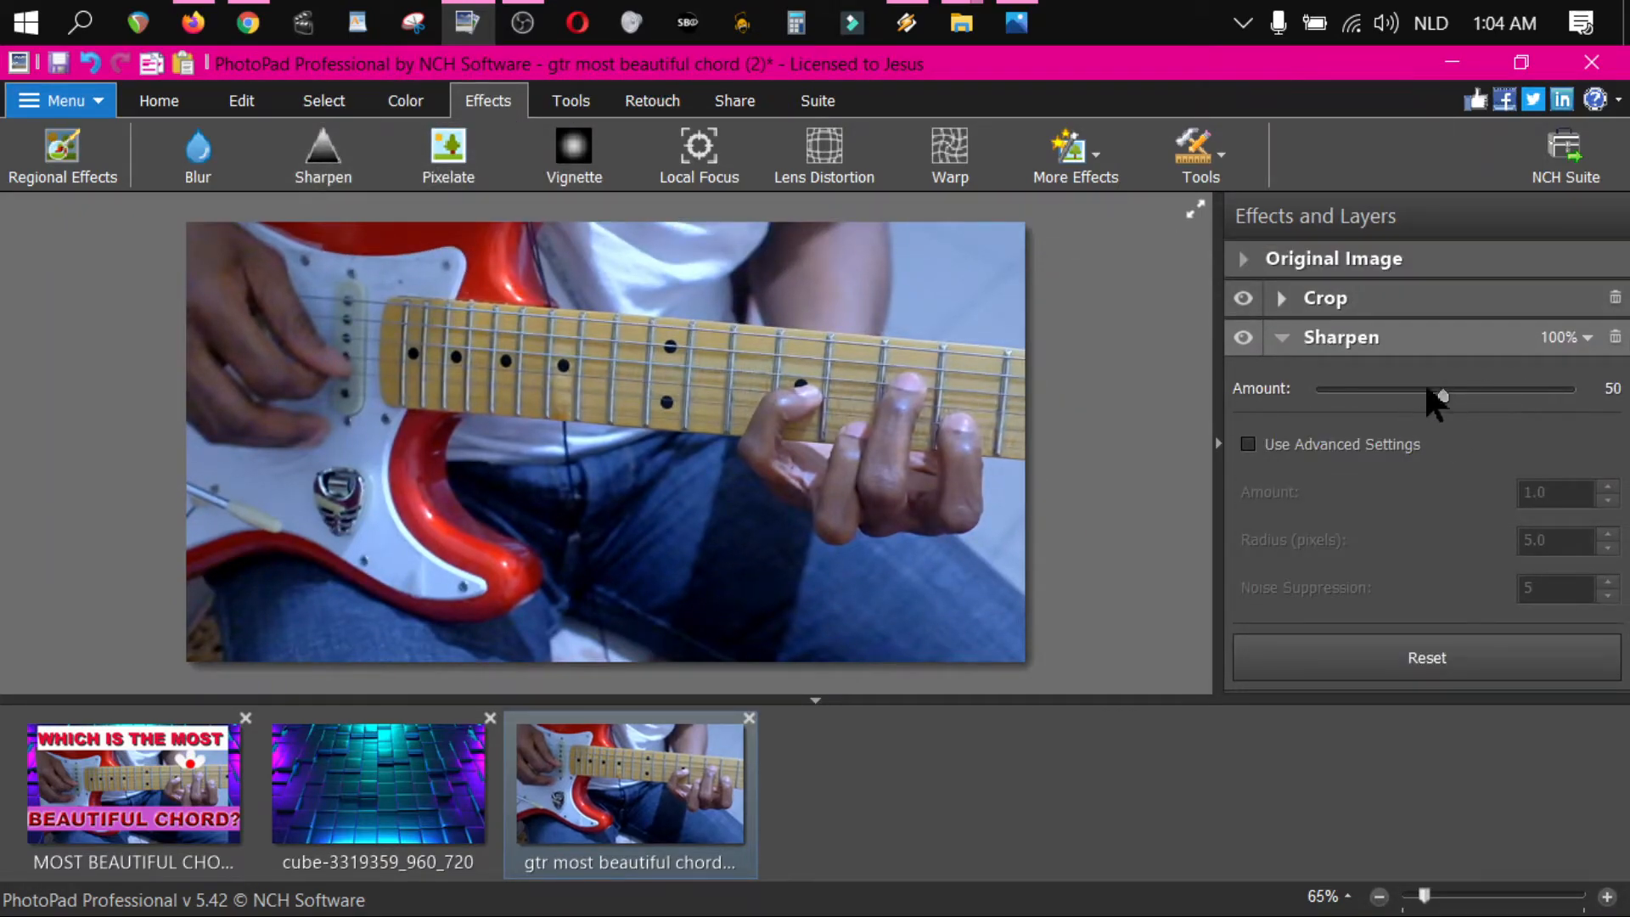
mouse_move(1446, 394)
left_mouse_down()
mouse_move(1527, 384)
mouse_move(1476, 394)
left_mouse_up()
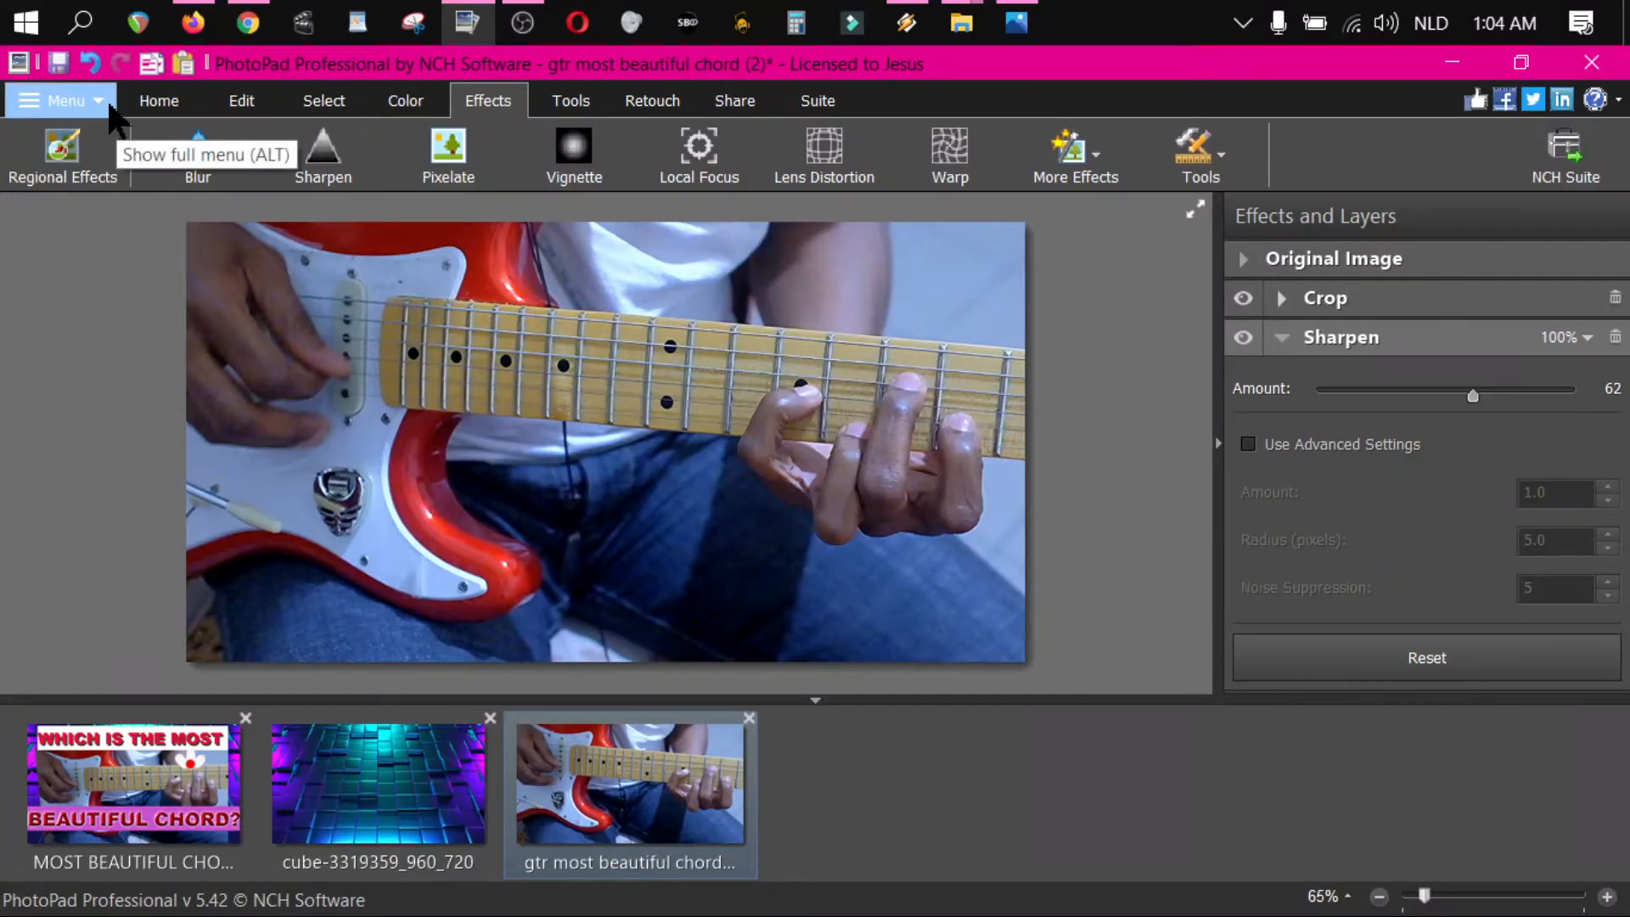
- Save the edited guitar photo as a PNG named TEST in the Pictures folder and close that image
left_click(165, 100)
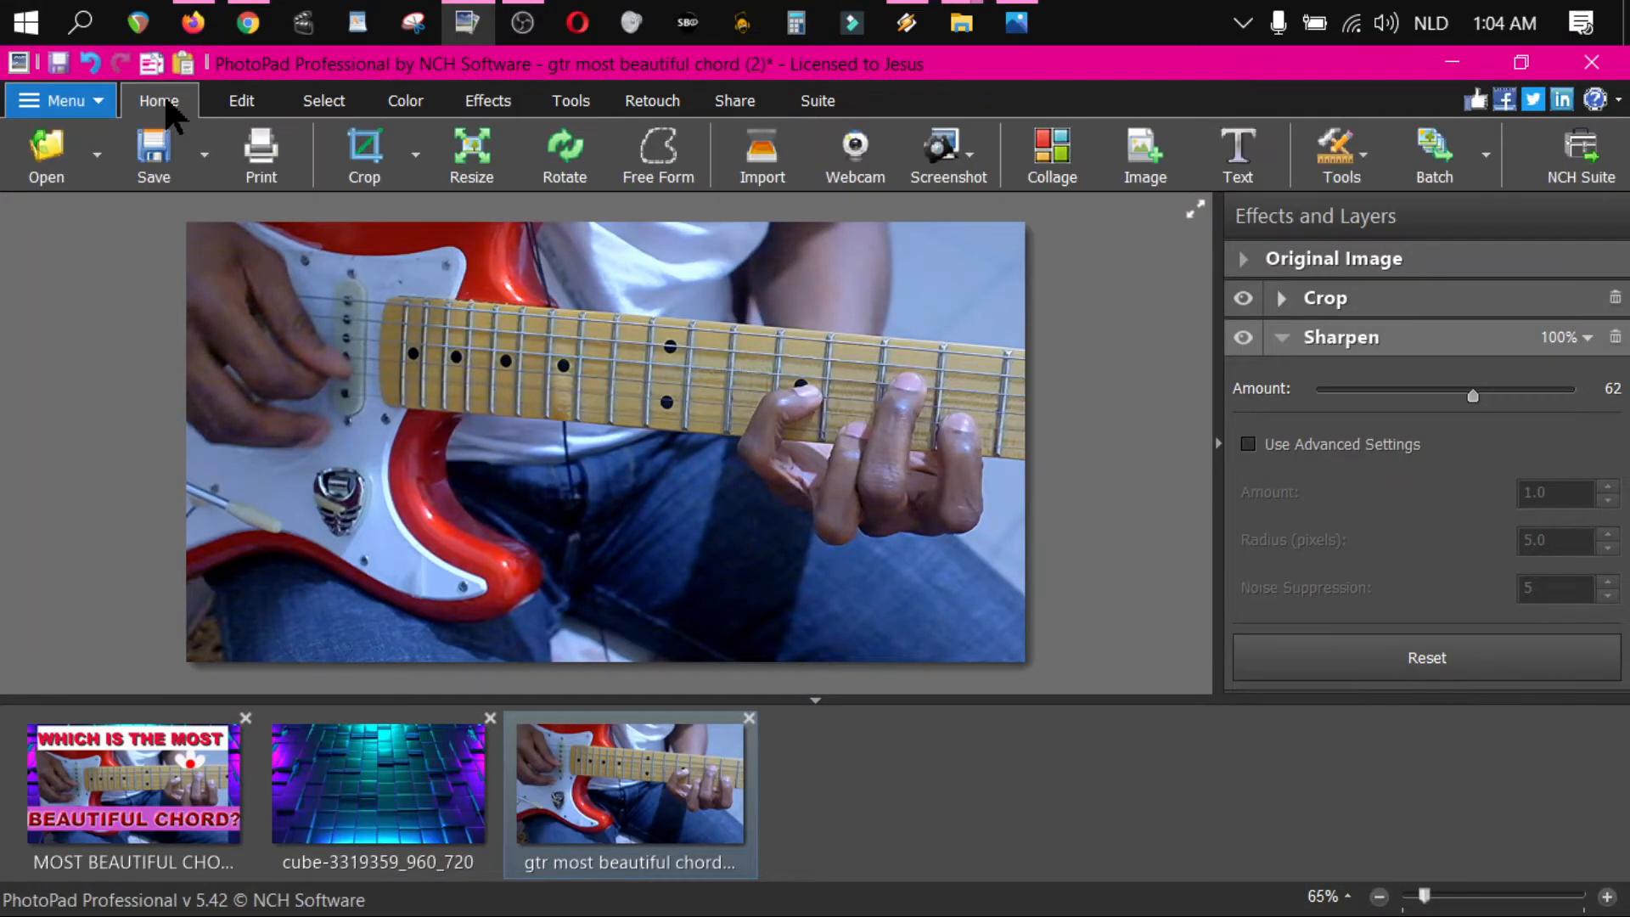
left_click(206, 157)
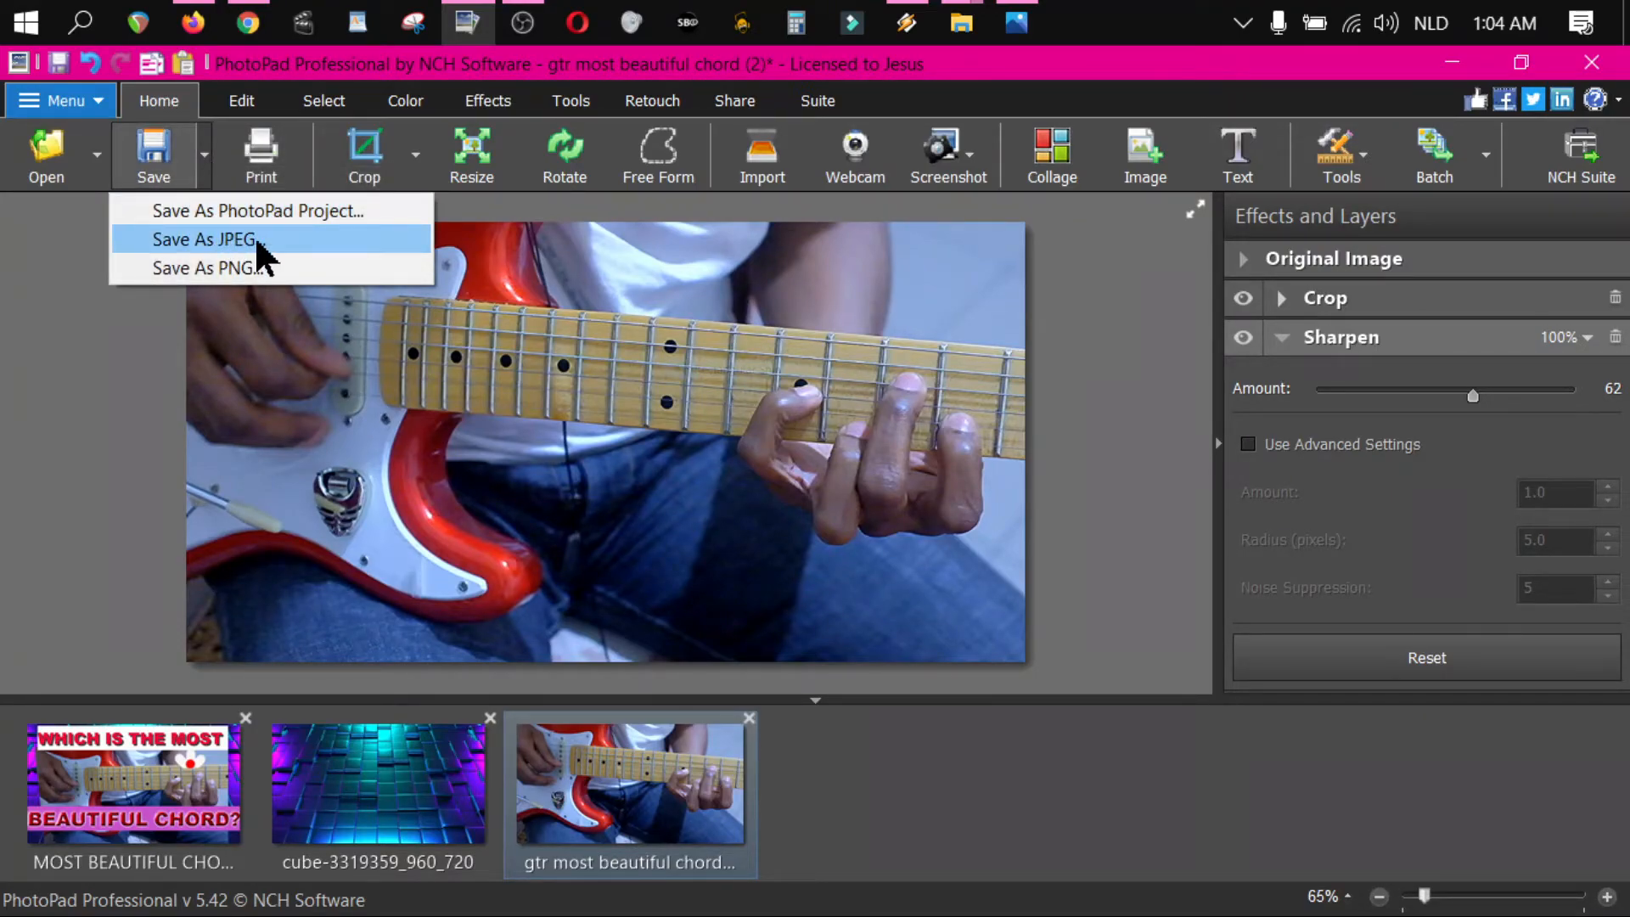
left_click(231, 268)
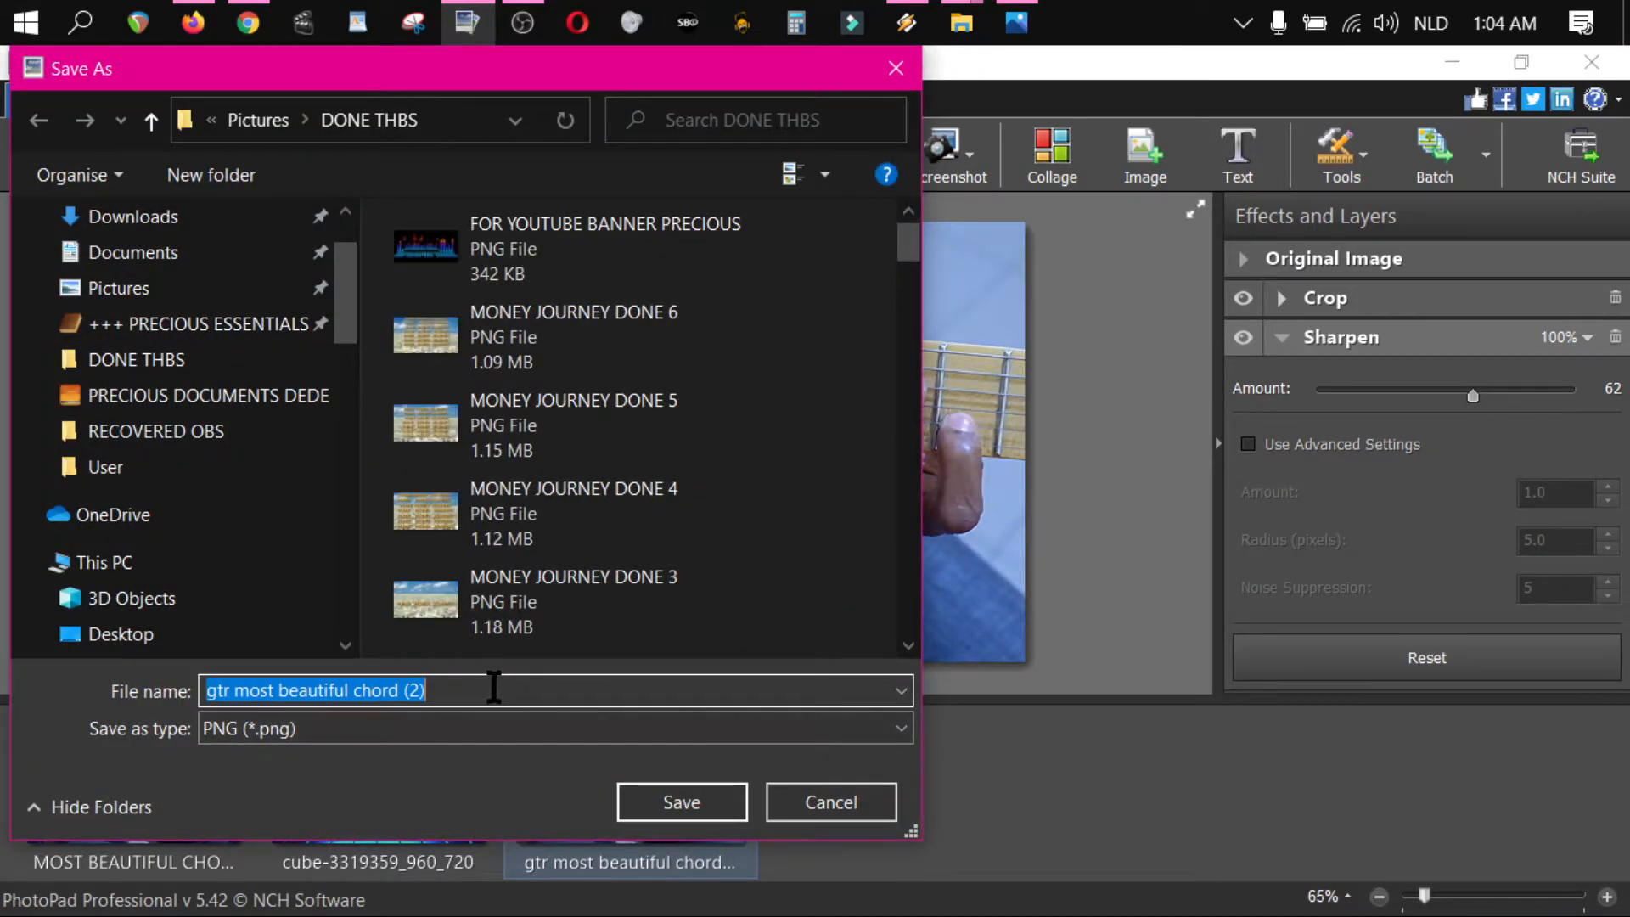
left_click(494, 686)
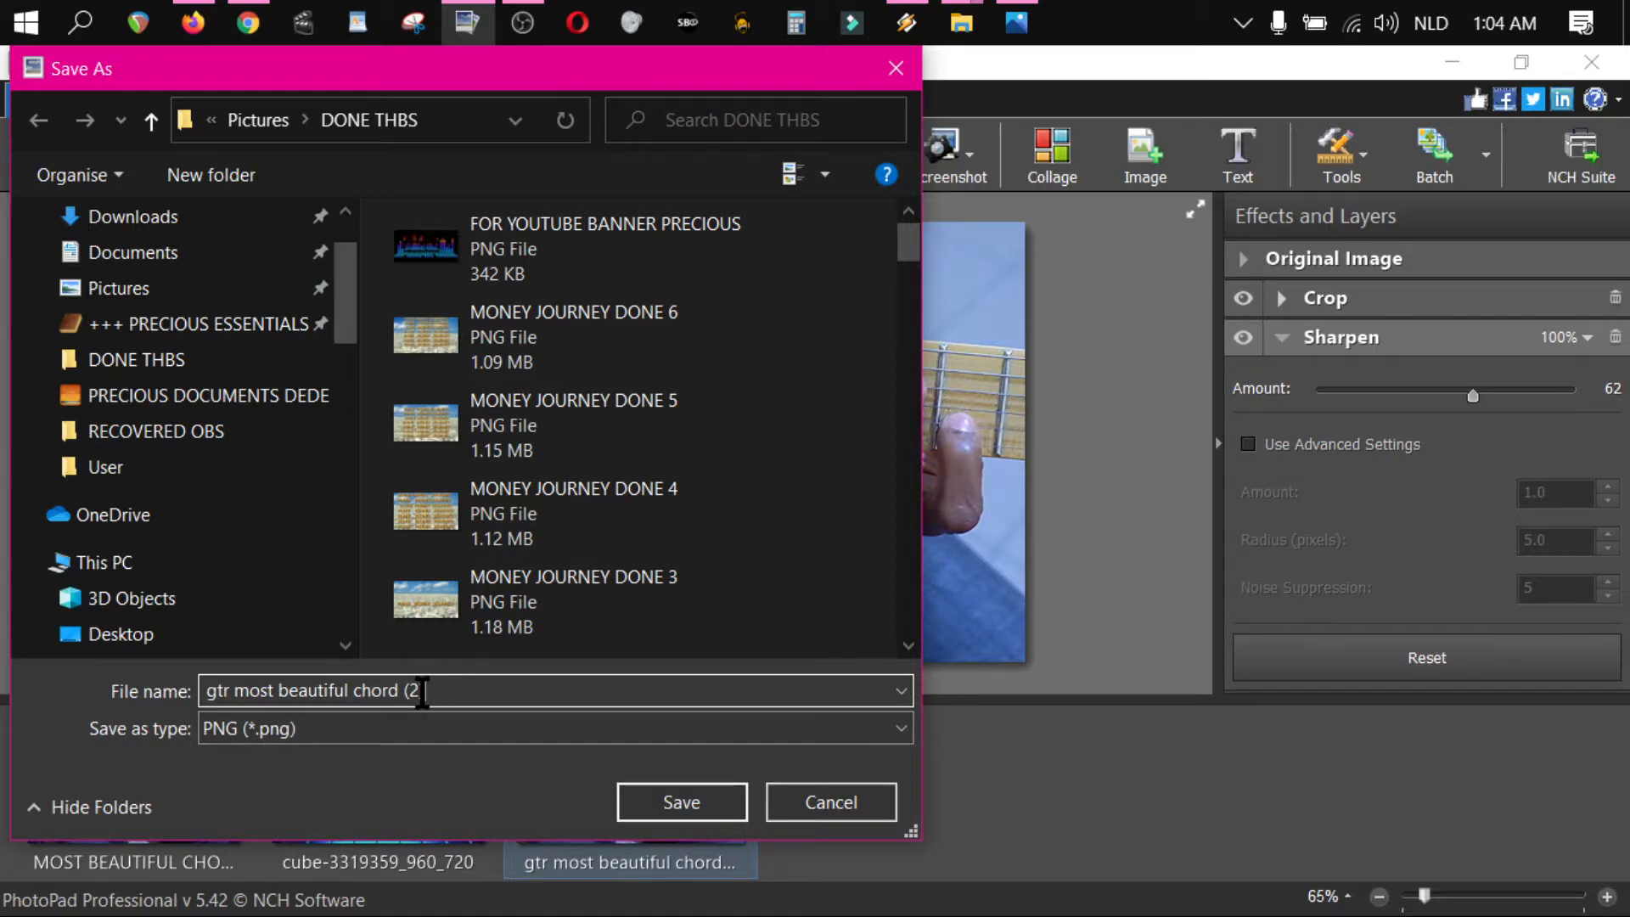
left_click_drag(442, 691, 140, 702)
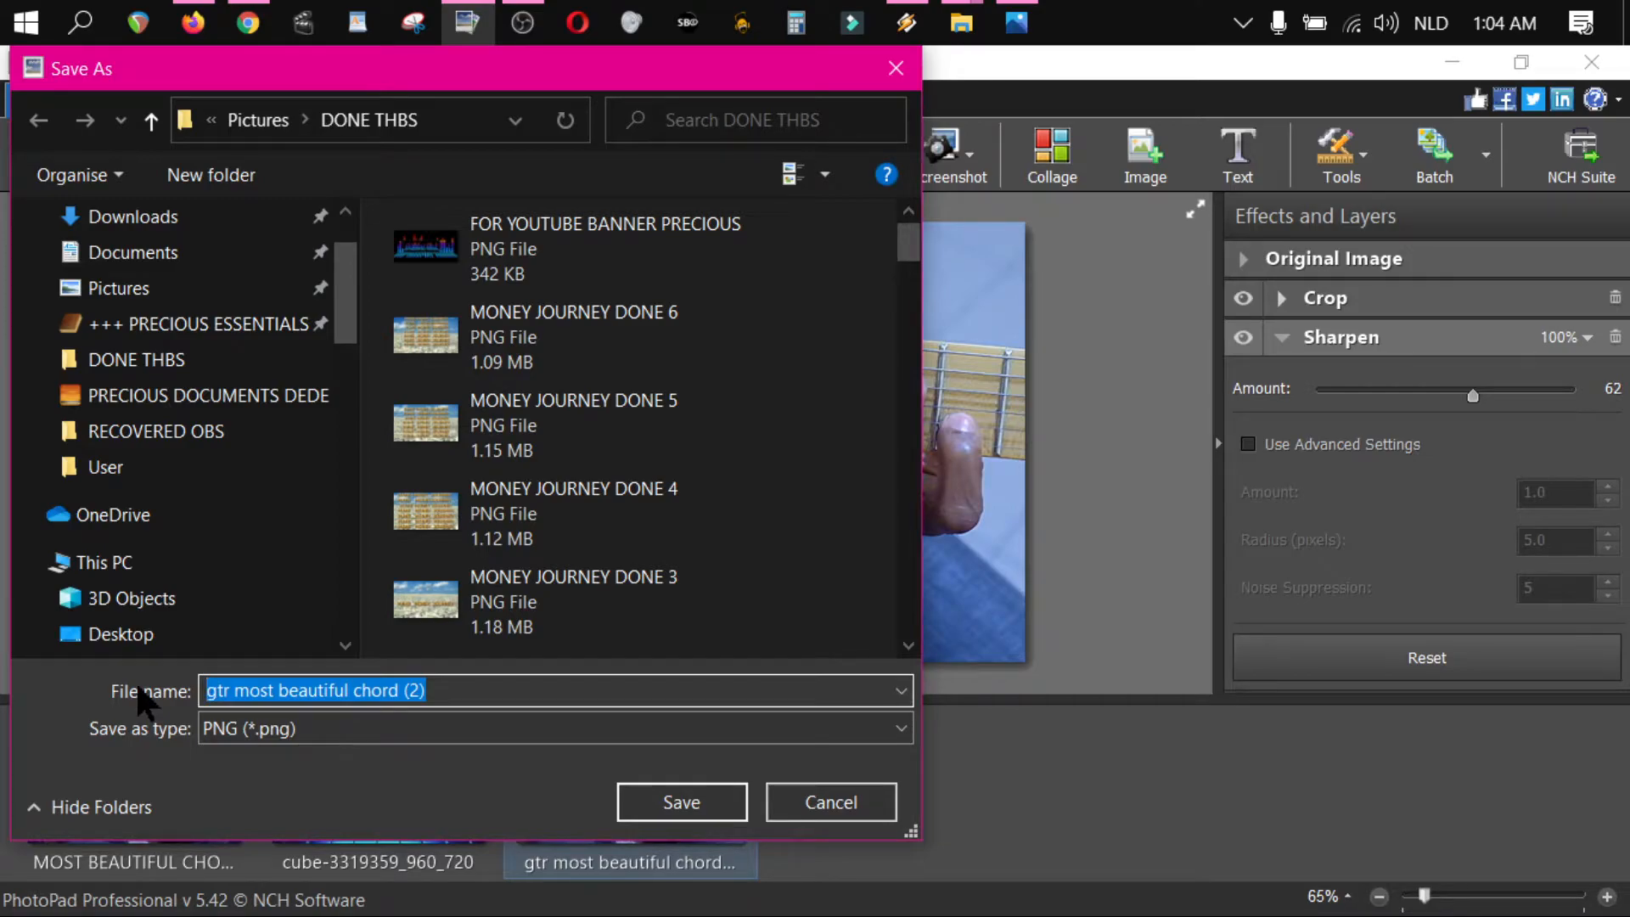
type("TEST")
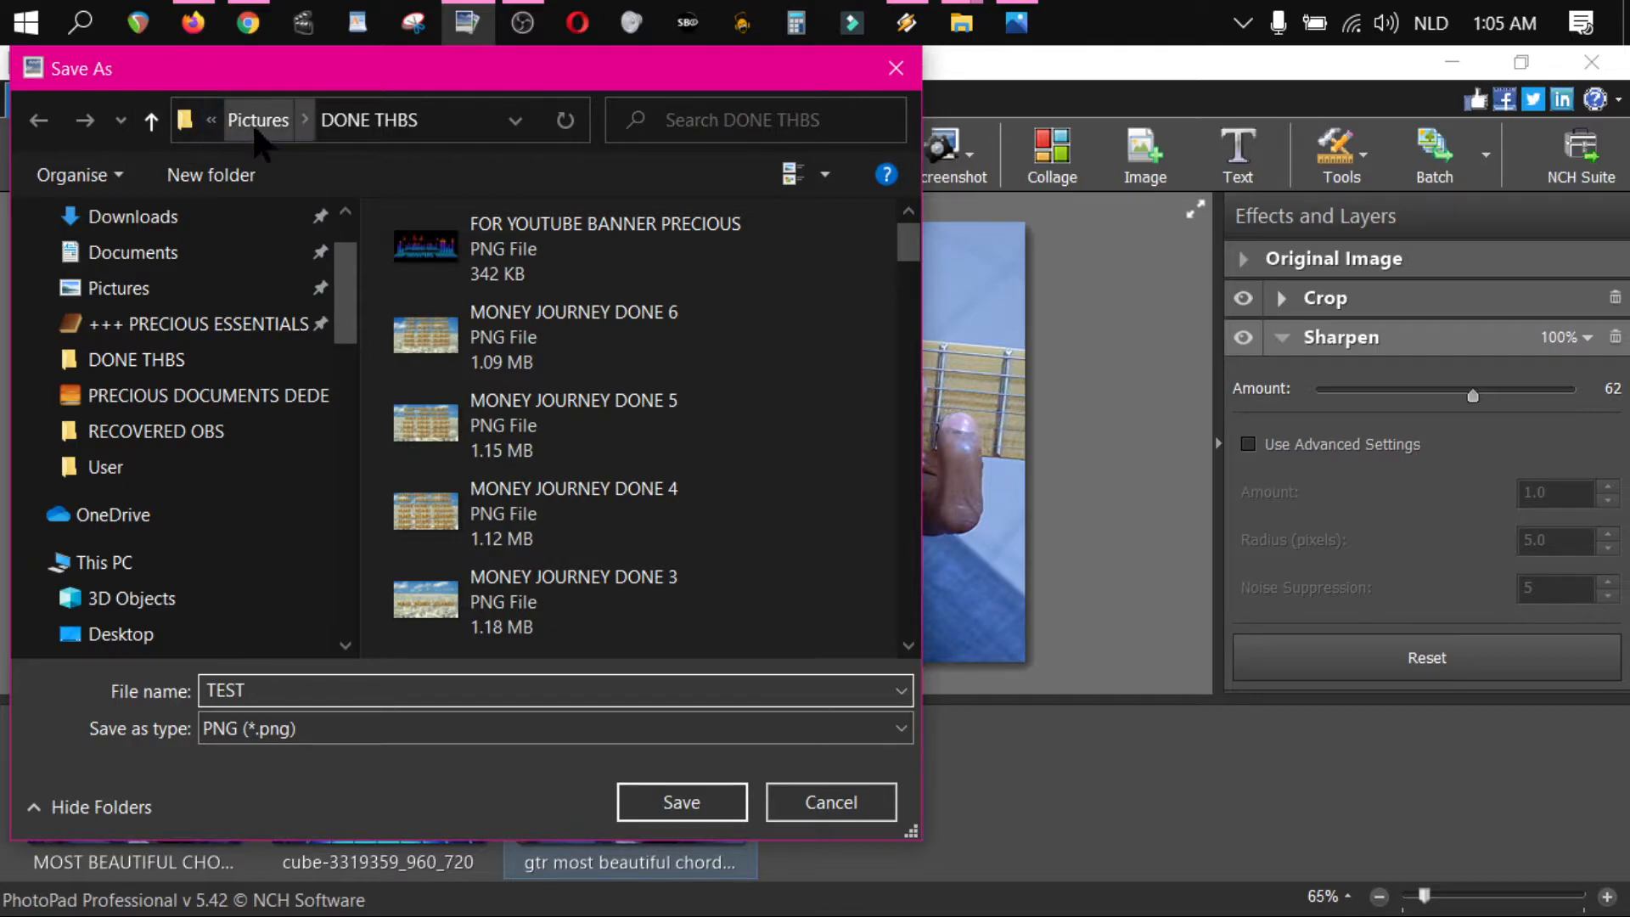
left_click(256, 123)
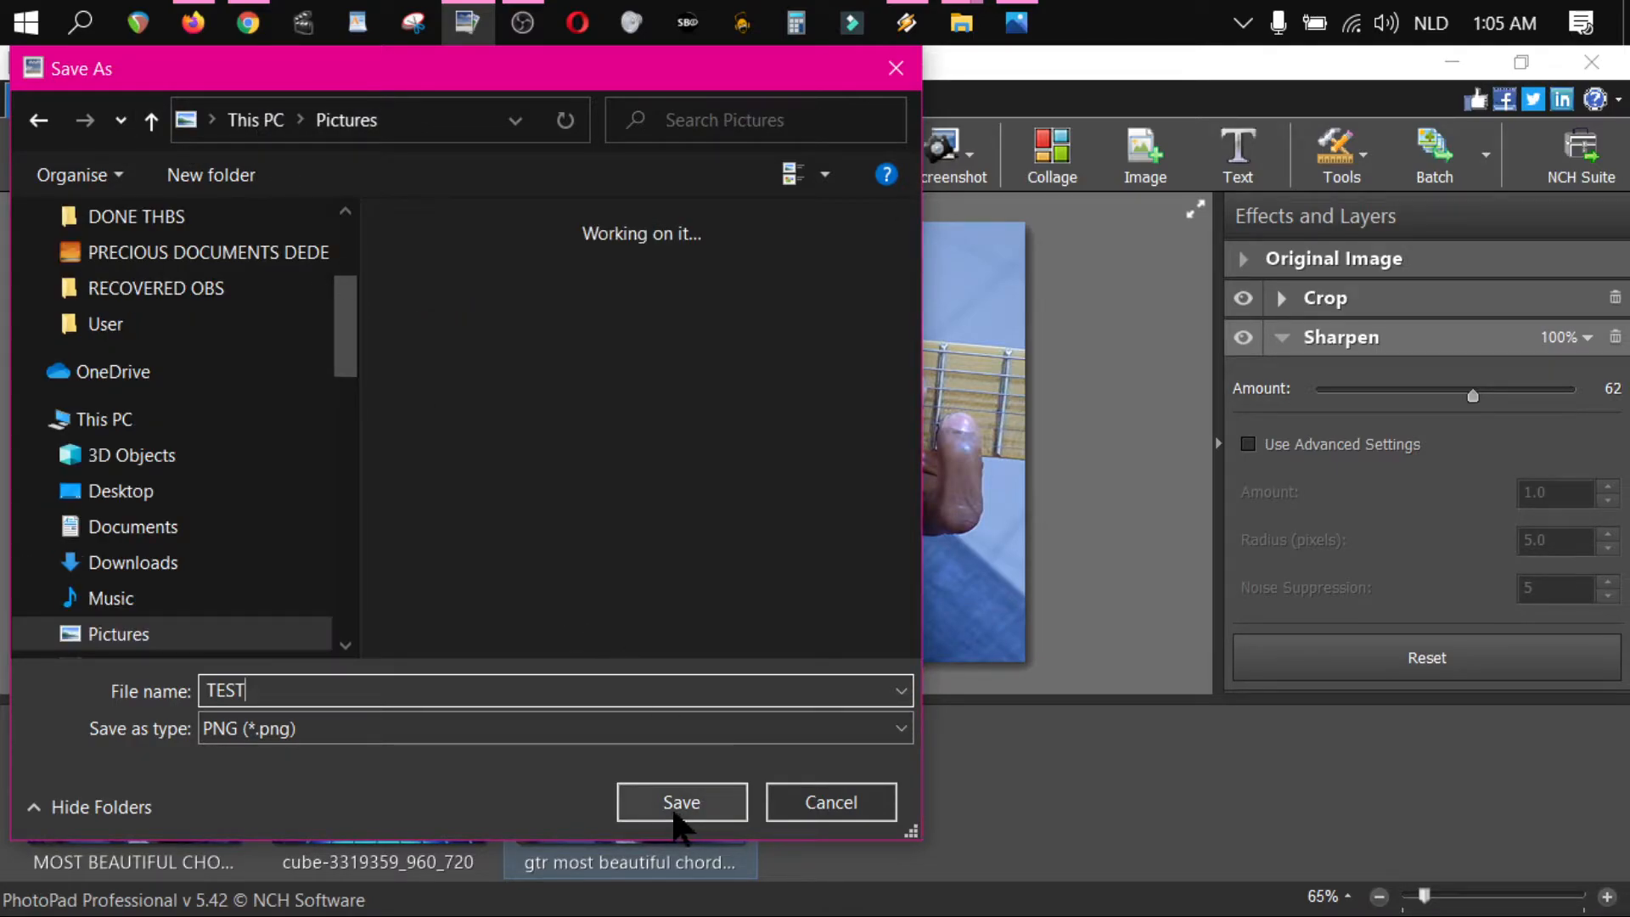
left_click(675, 817)
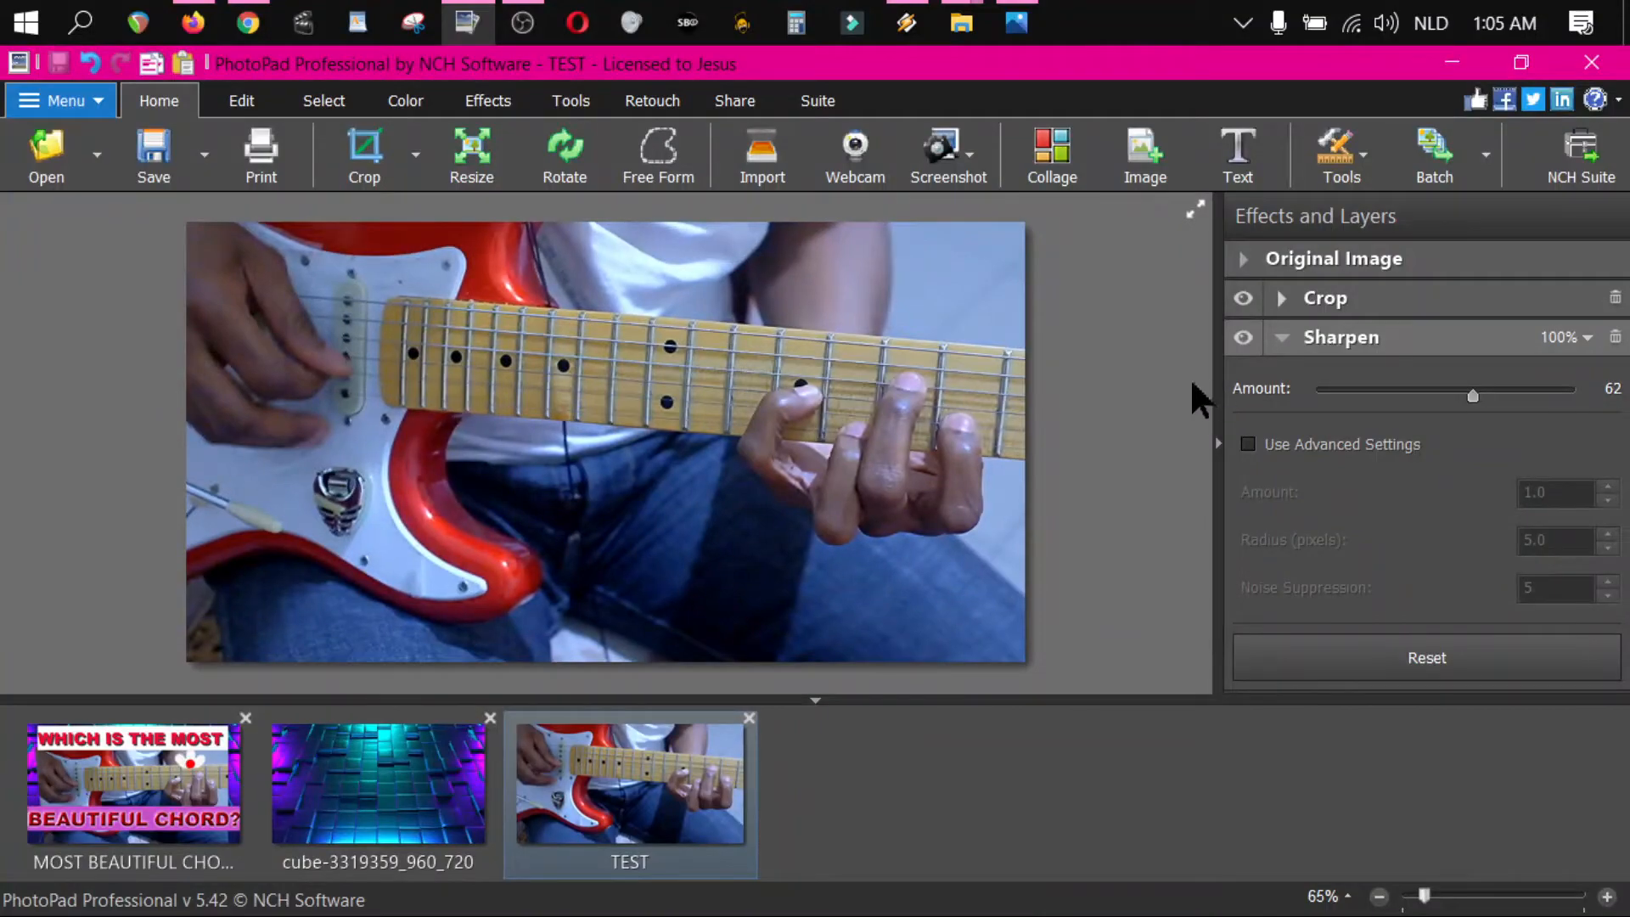
left_click(750, 718)
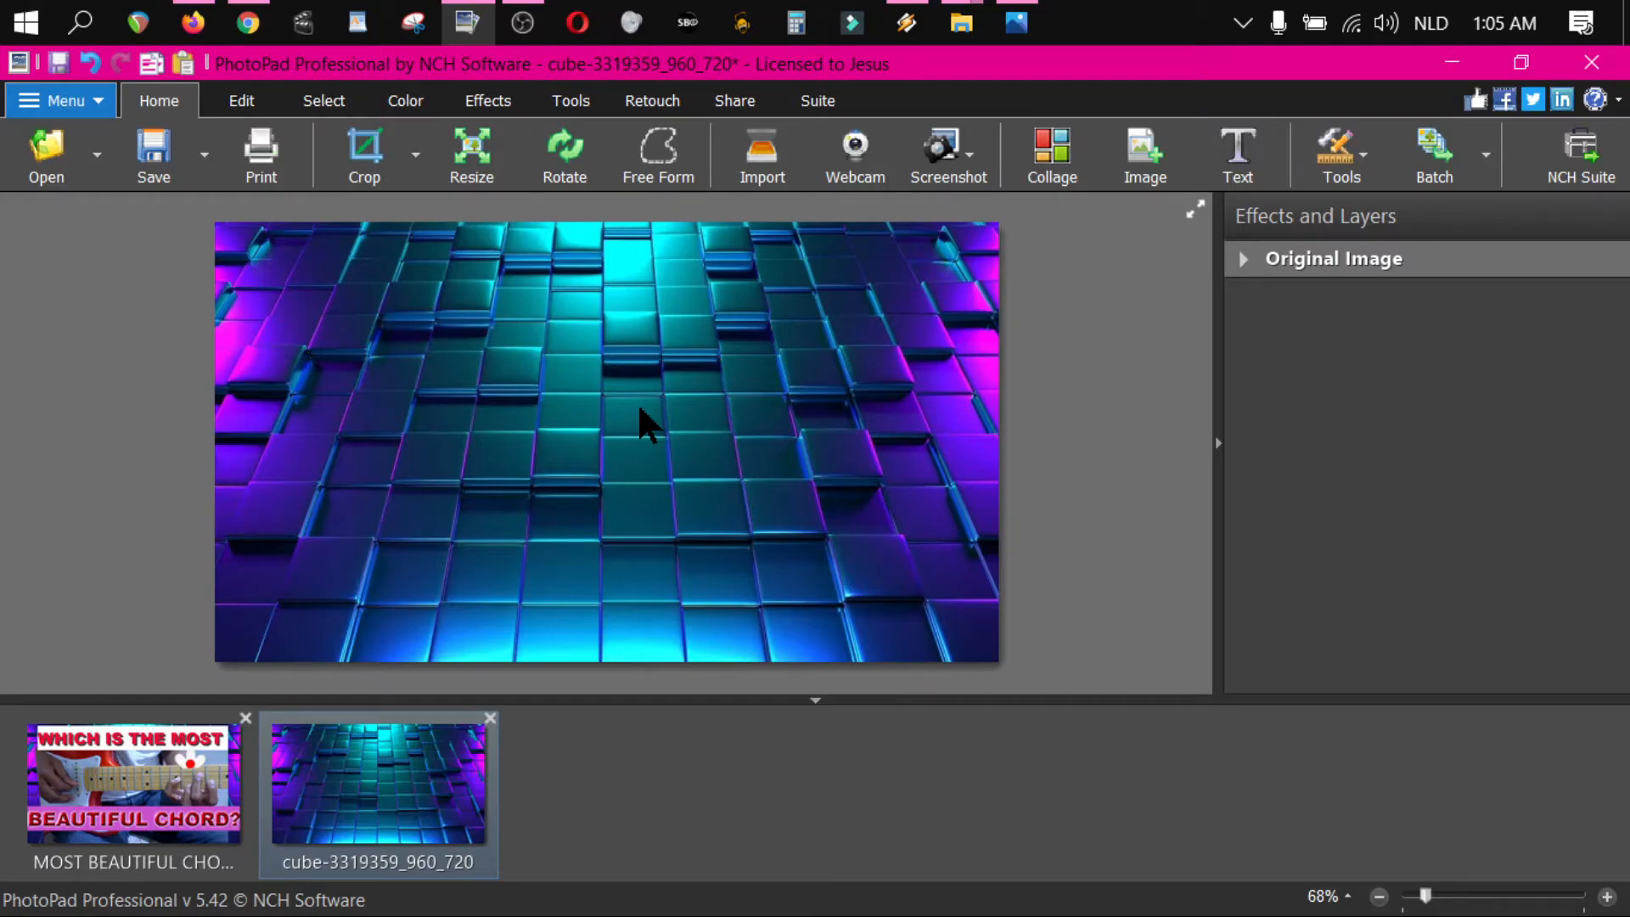
- Overlay the TEST picture from the Pictures folder on the cube background and return to PhotoPad
key("super+Tab")
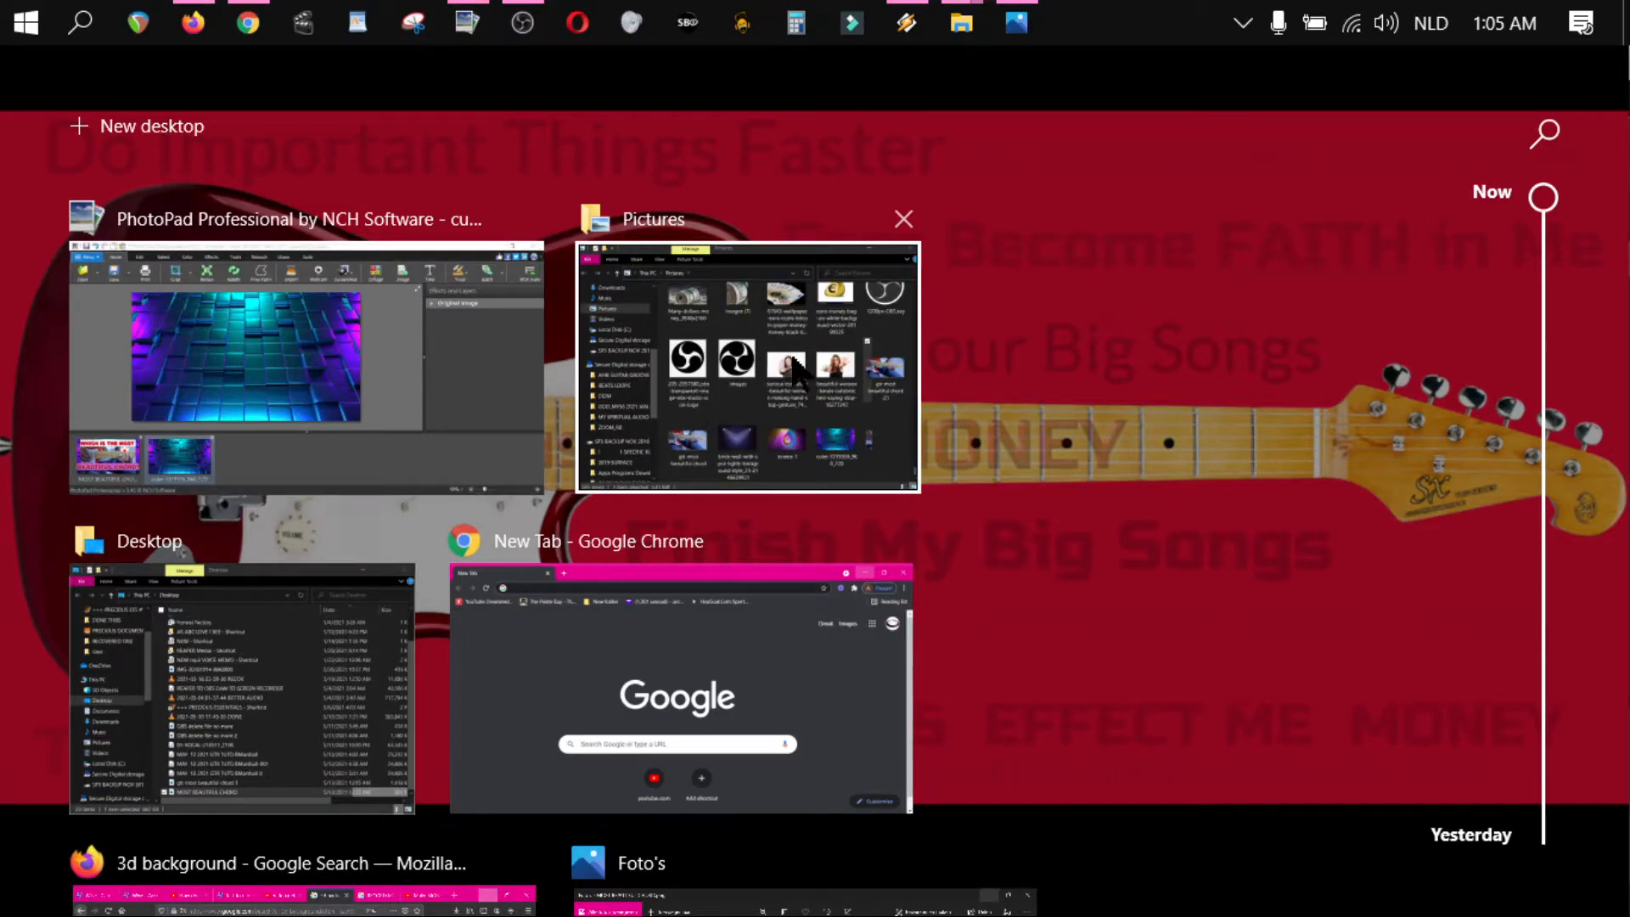
left_click(873, 414)
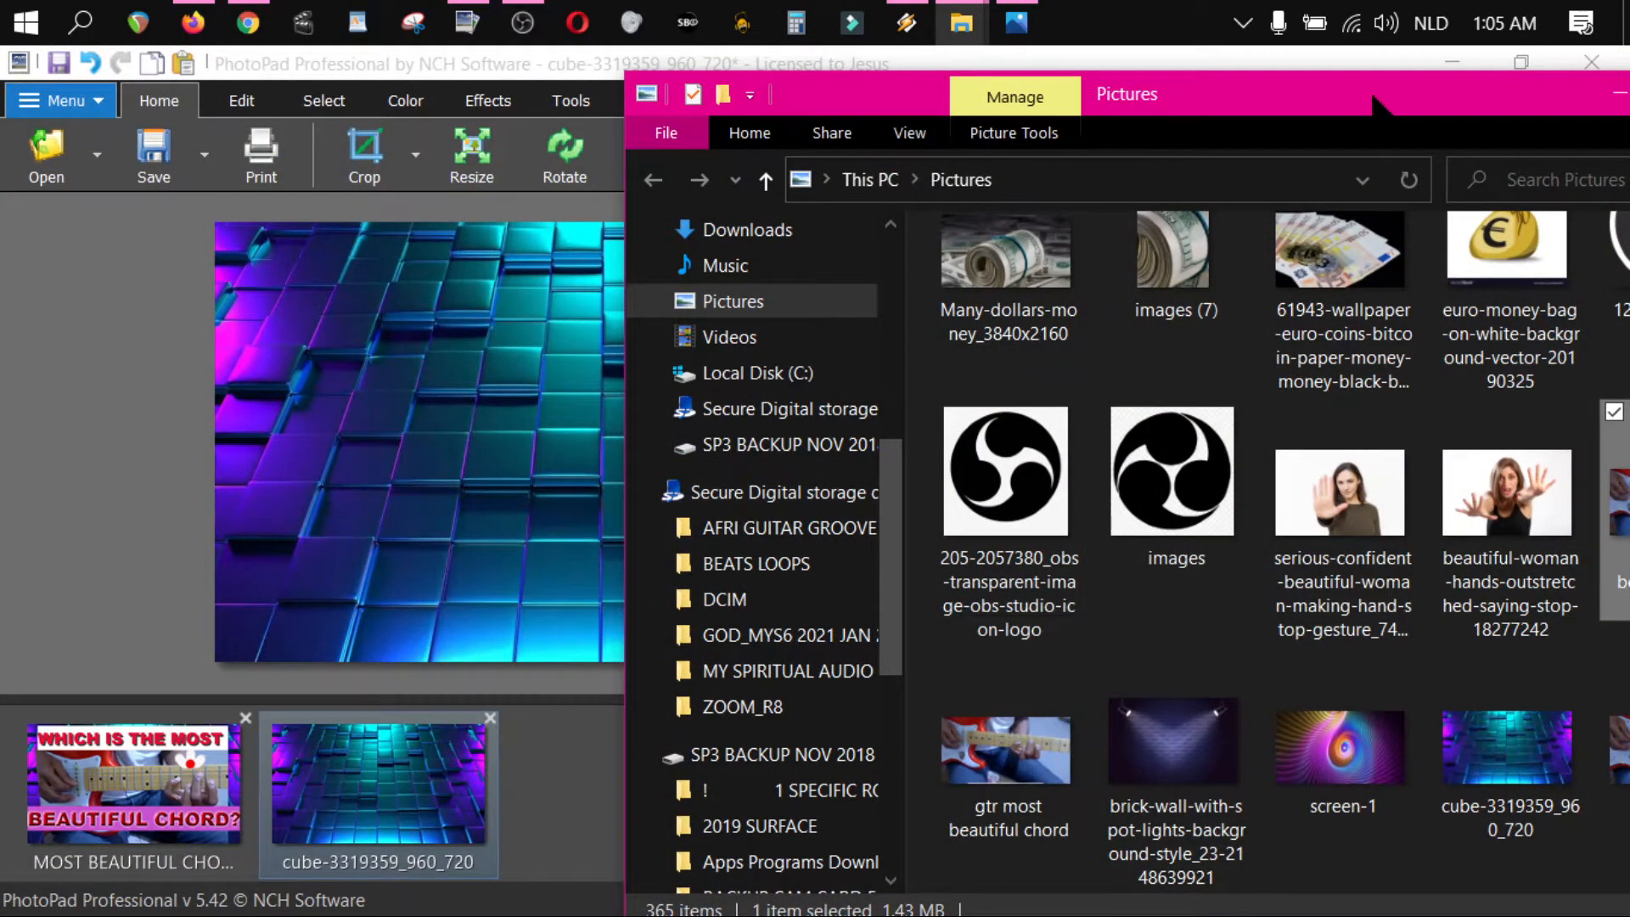
left_click_drag(1374, 100, 1224, 69)
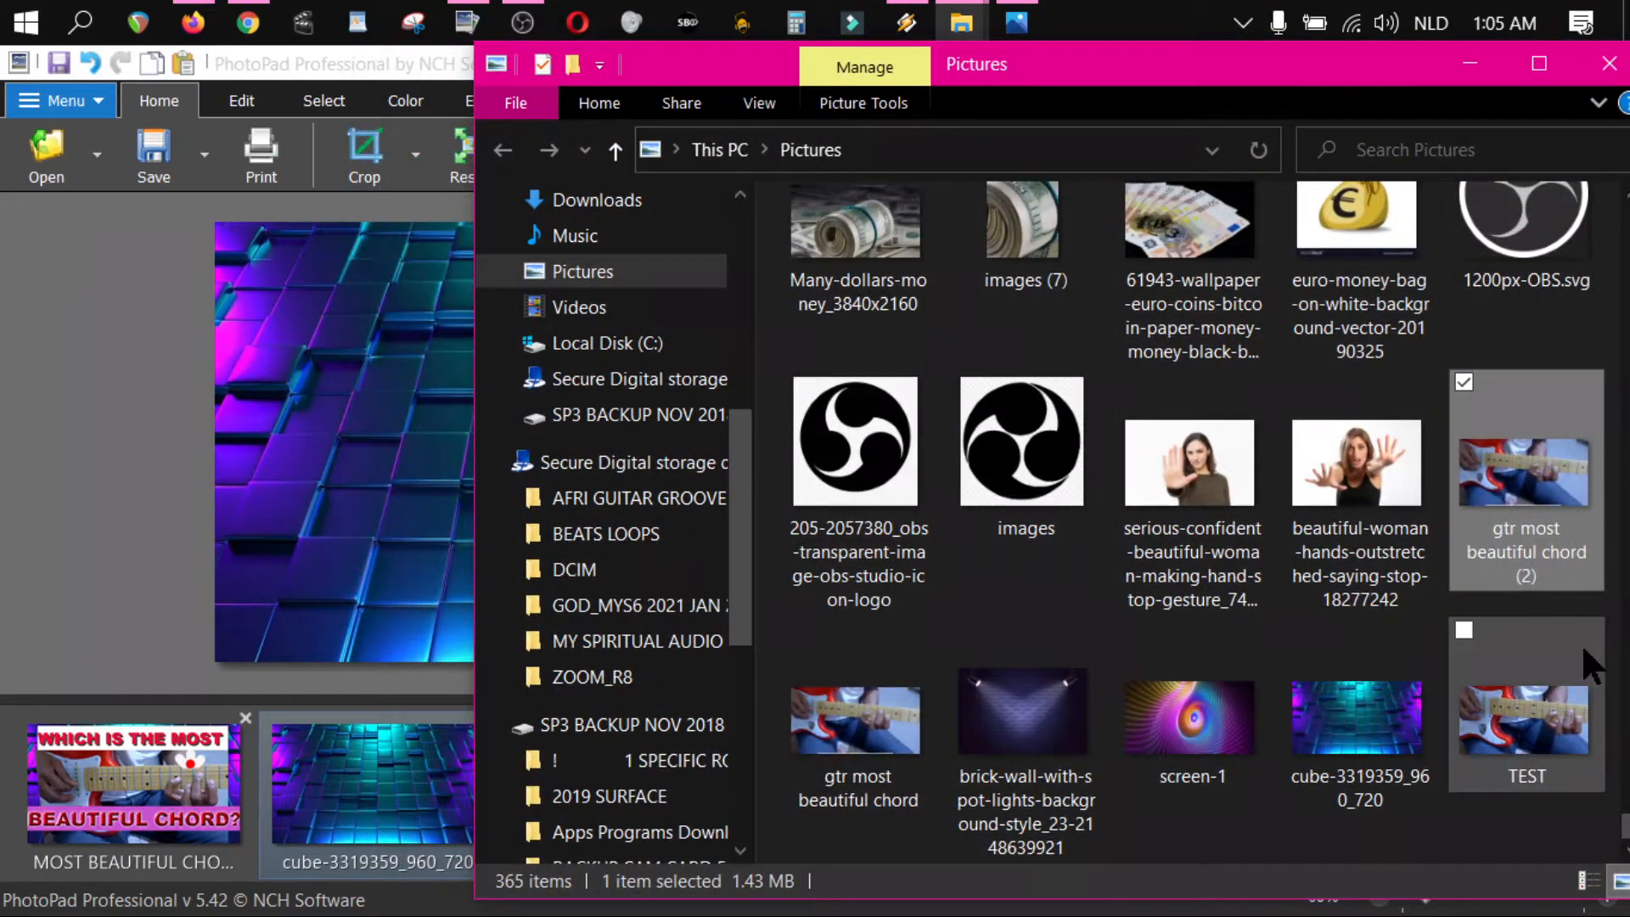
left_click_drag(1520, 727, 344, 469)
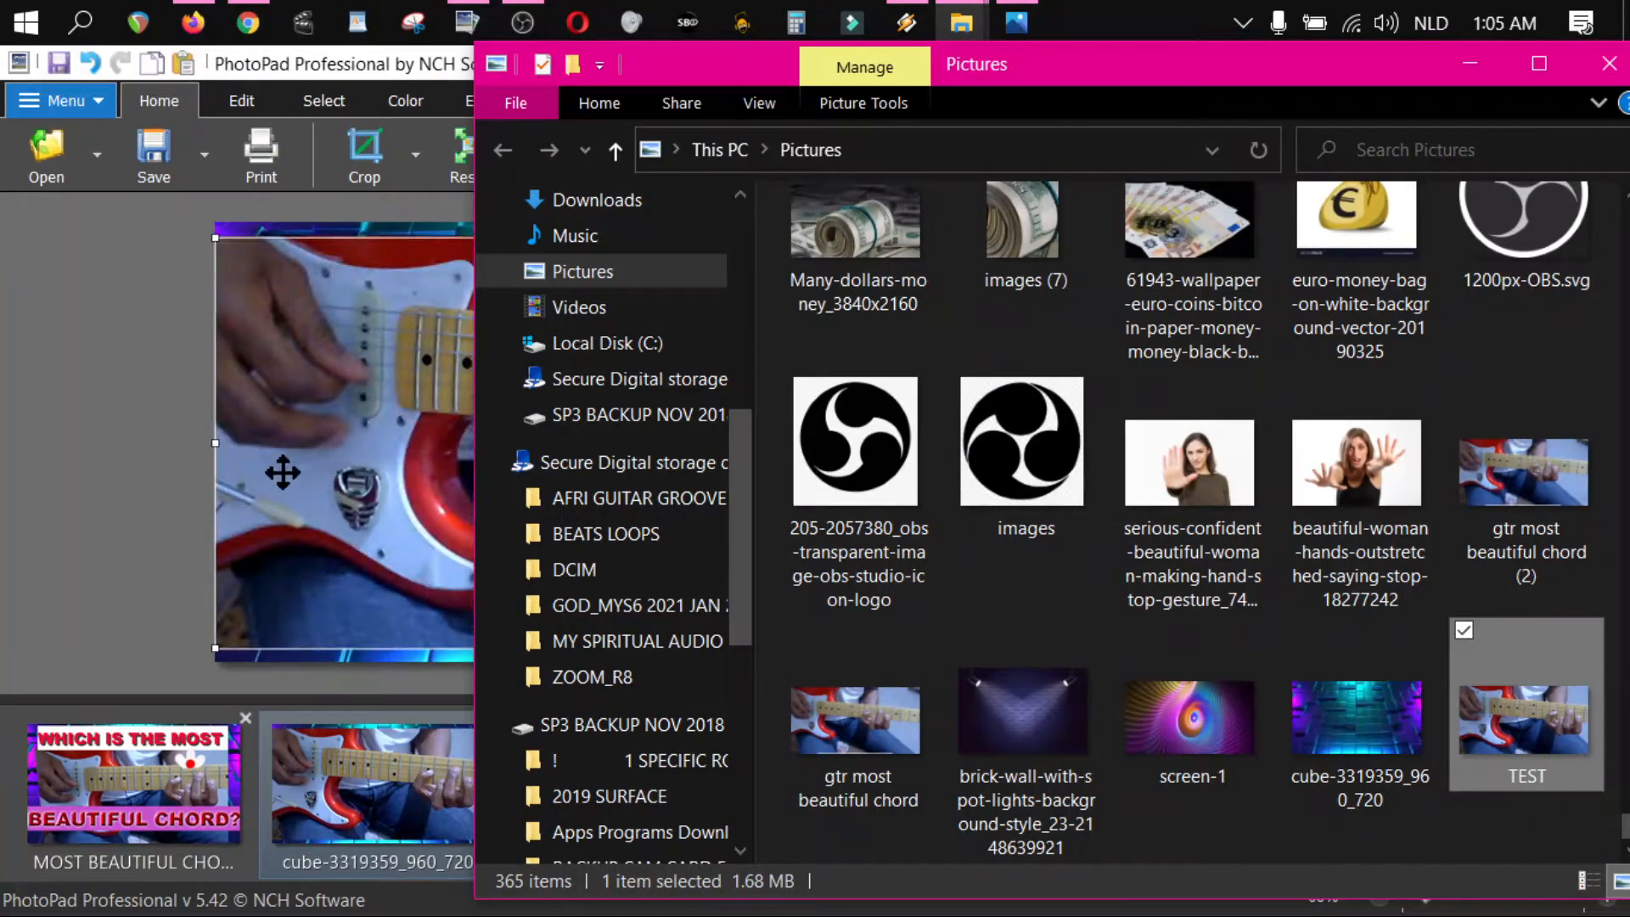
left_click(106, 469)
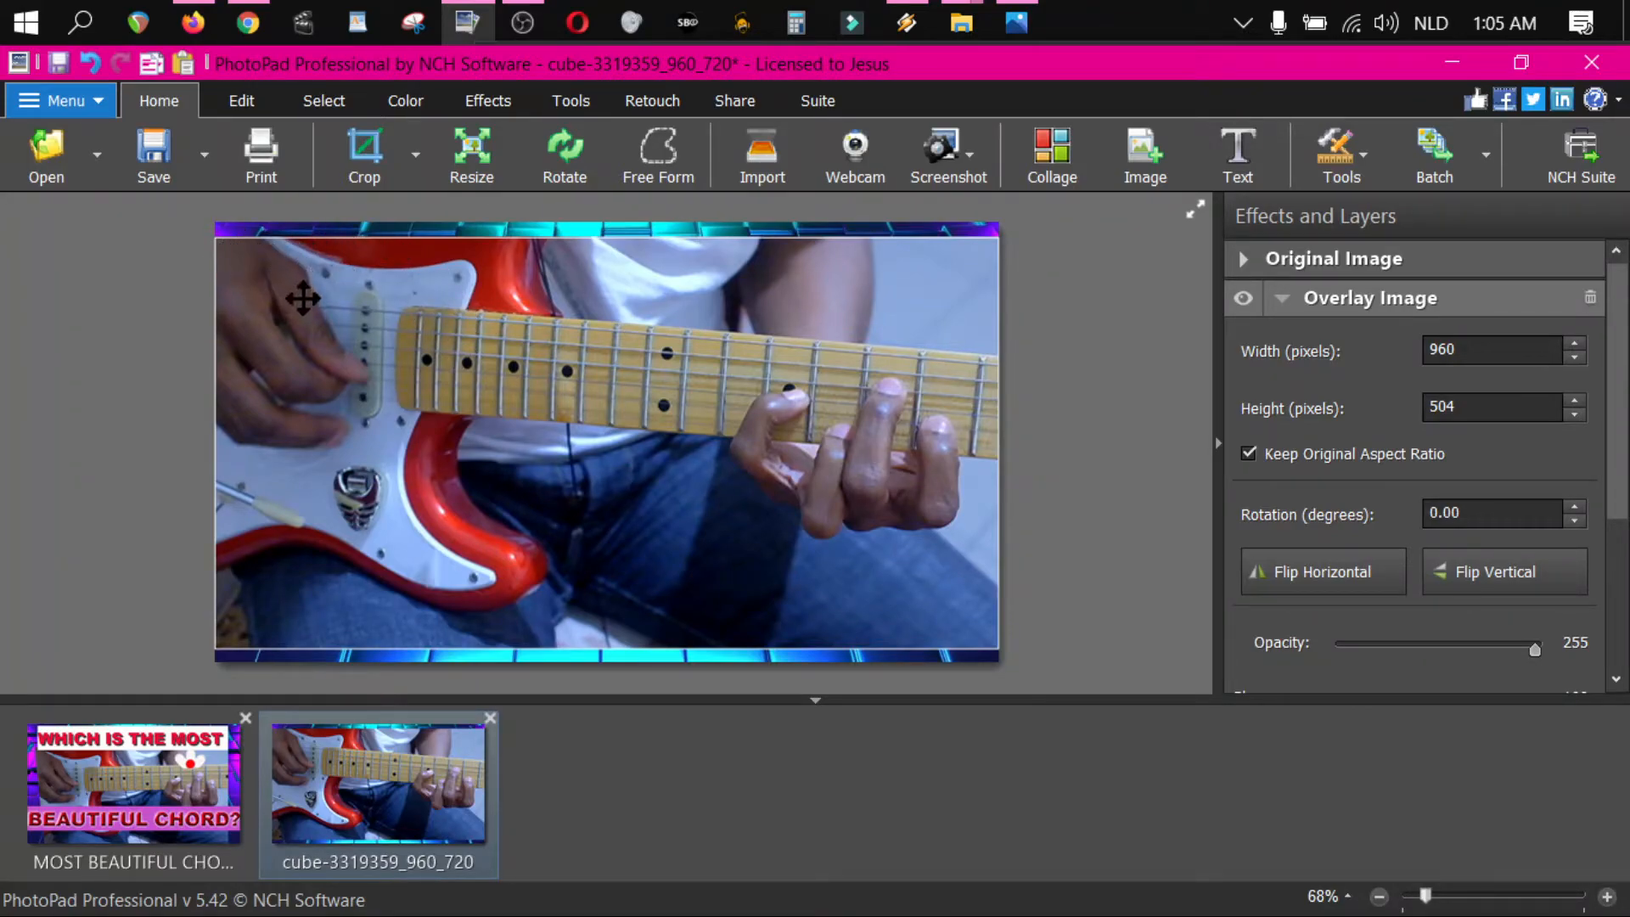
- Scale the TEST overlay down to about 750 x 394 pixels and centre it on the cube background
left_click_drag(217, 238, 340, 303)
left_click_drag(655, 434, 593, 429)
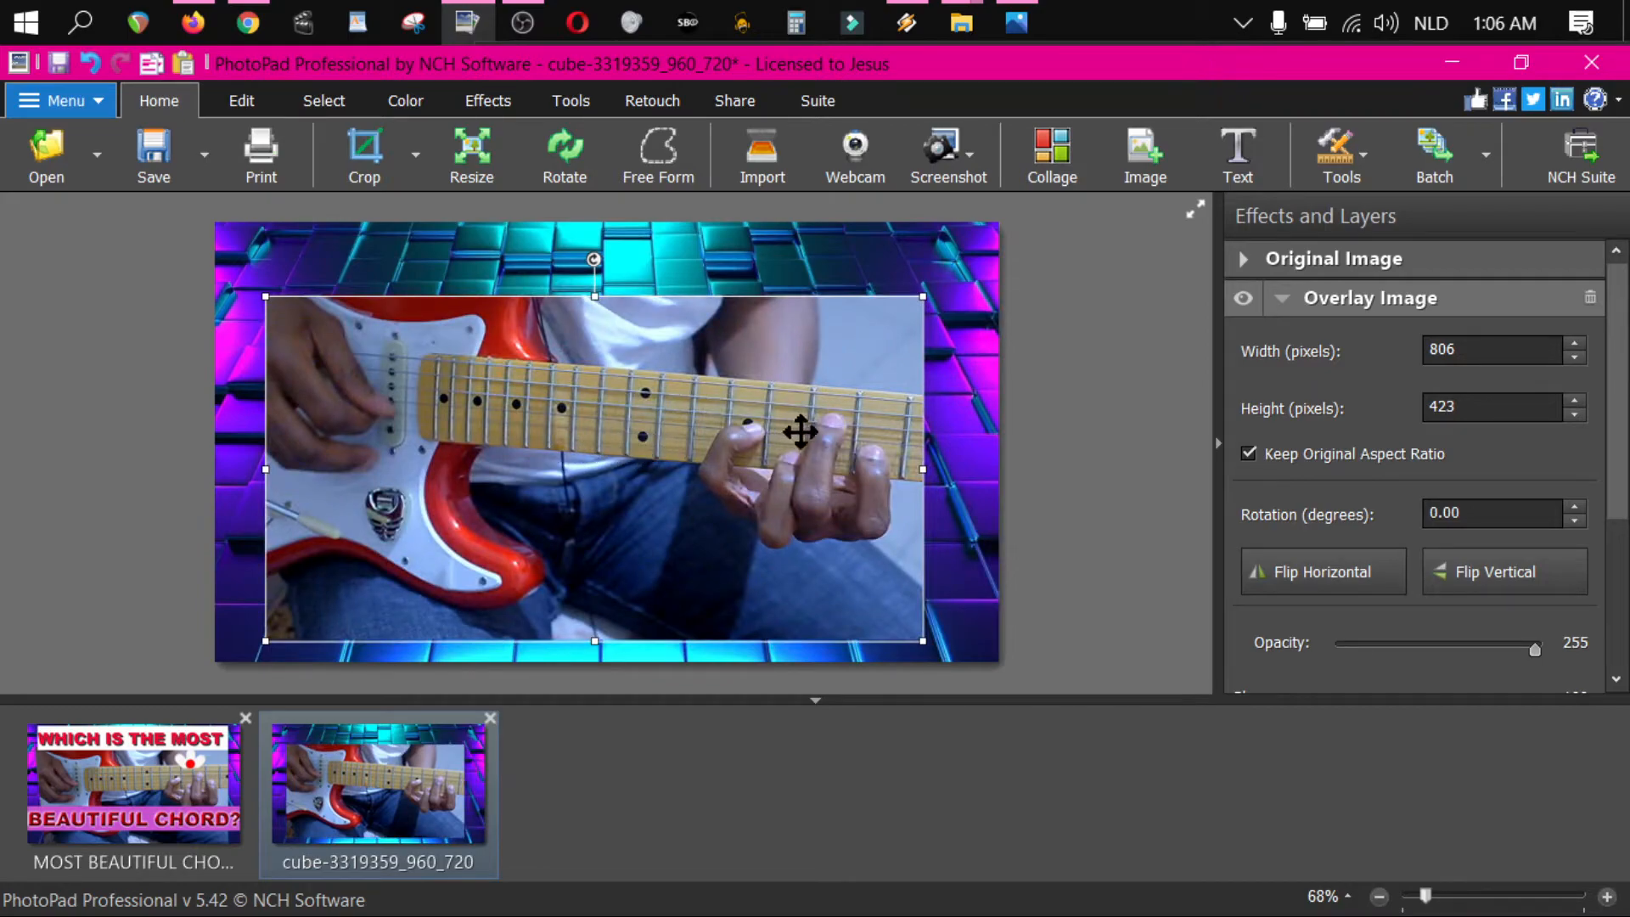
left_click_drag(919, 636, 876, 618)
mouse_move(653, 497)
left_mouse_down()
mouse_move(689, 521)
mouse_move(661, 521)
mouse_move(681, 500)
left_mouse_up()
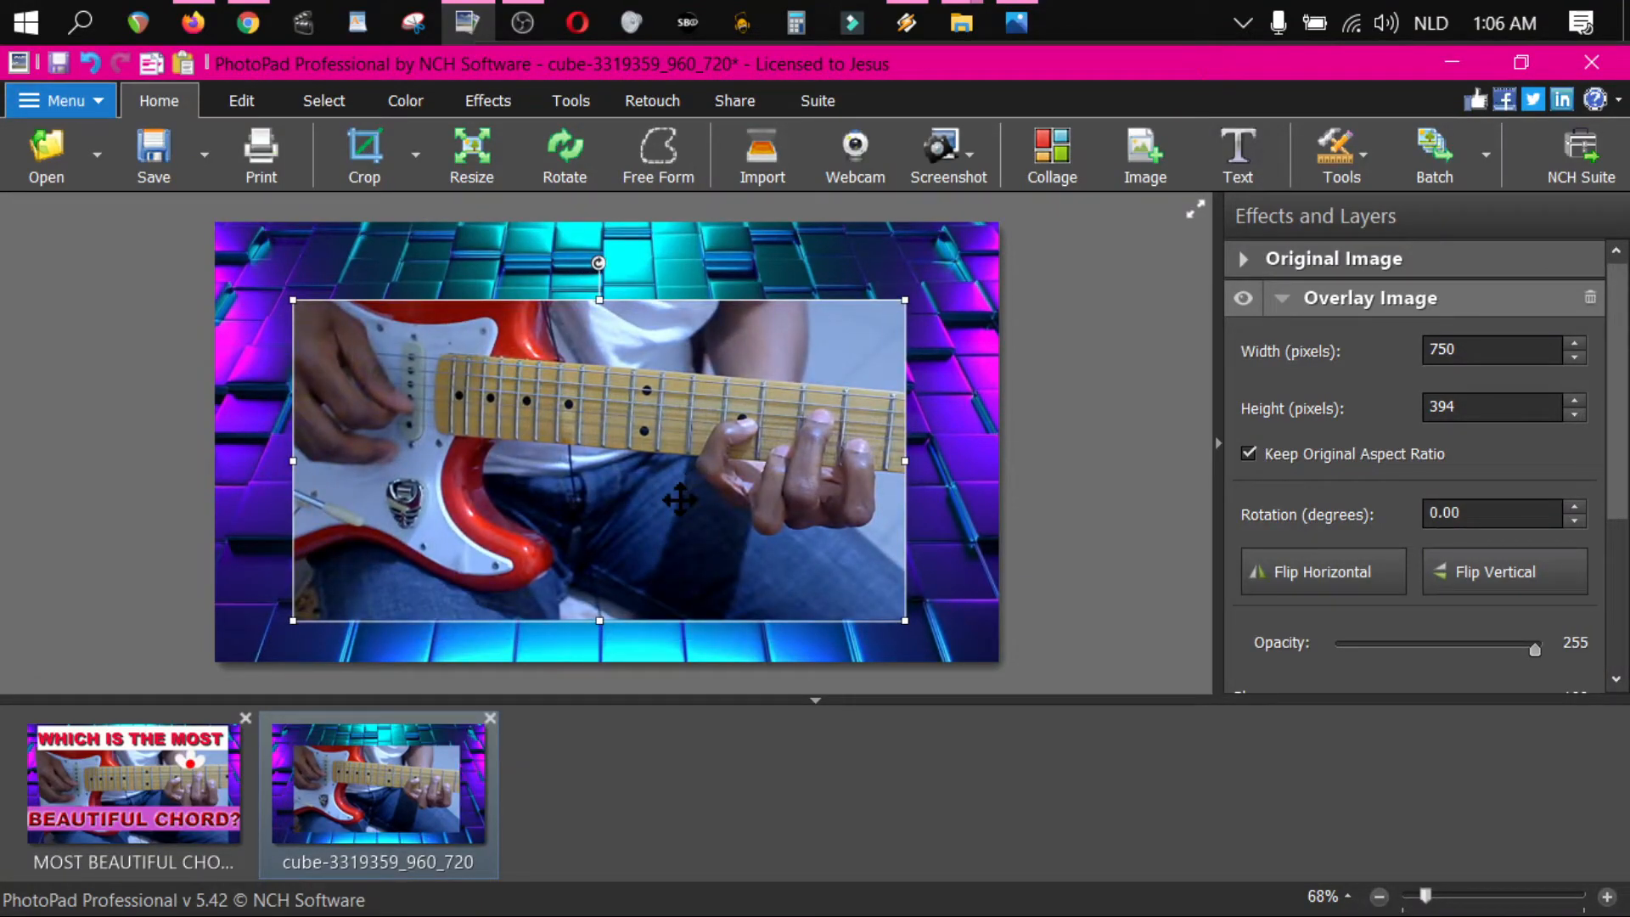
- Nudge the guitar photo overlay so it sits centred on the cube background
left_click_drag(651, 494, 659, 492)
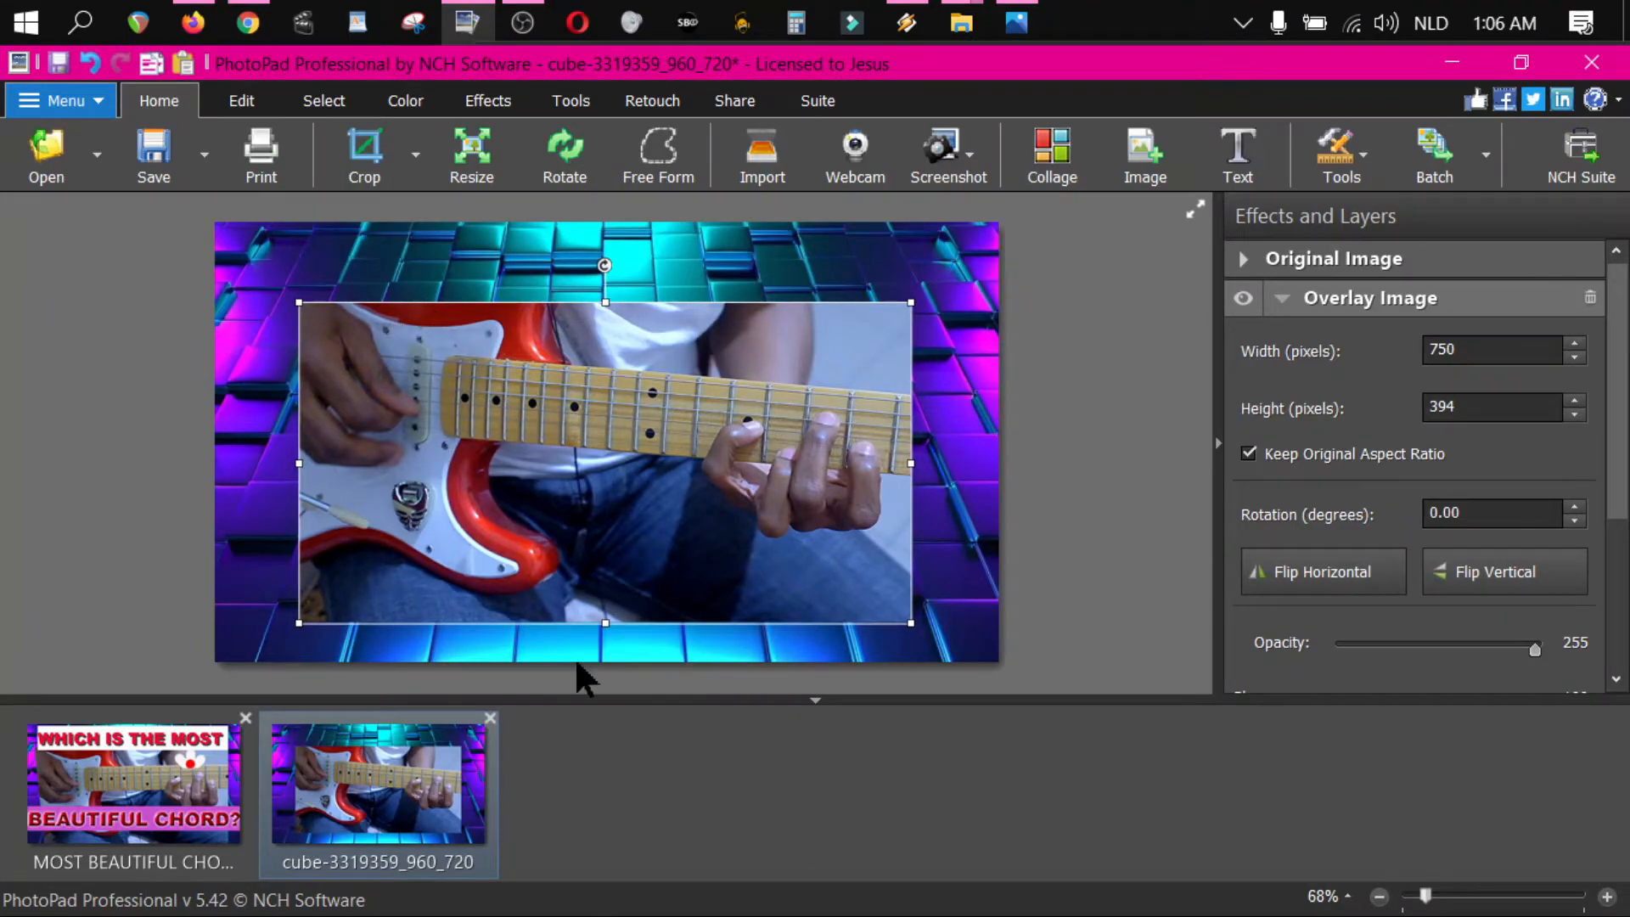
left_click(815, 700)
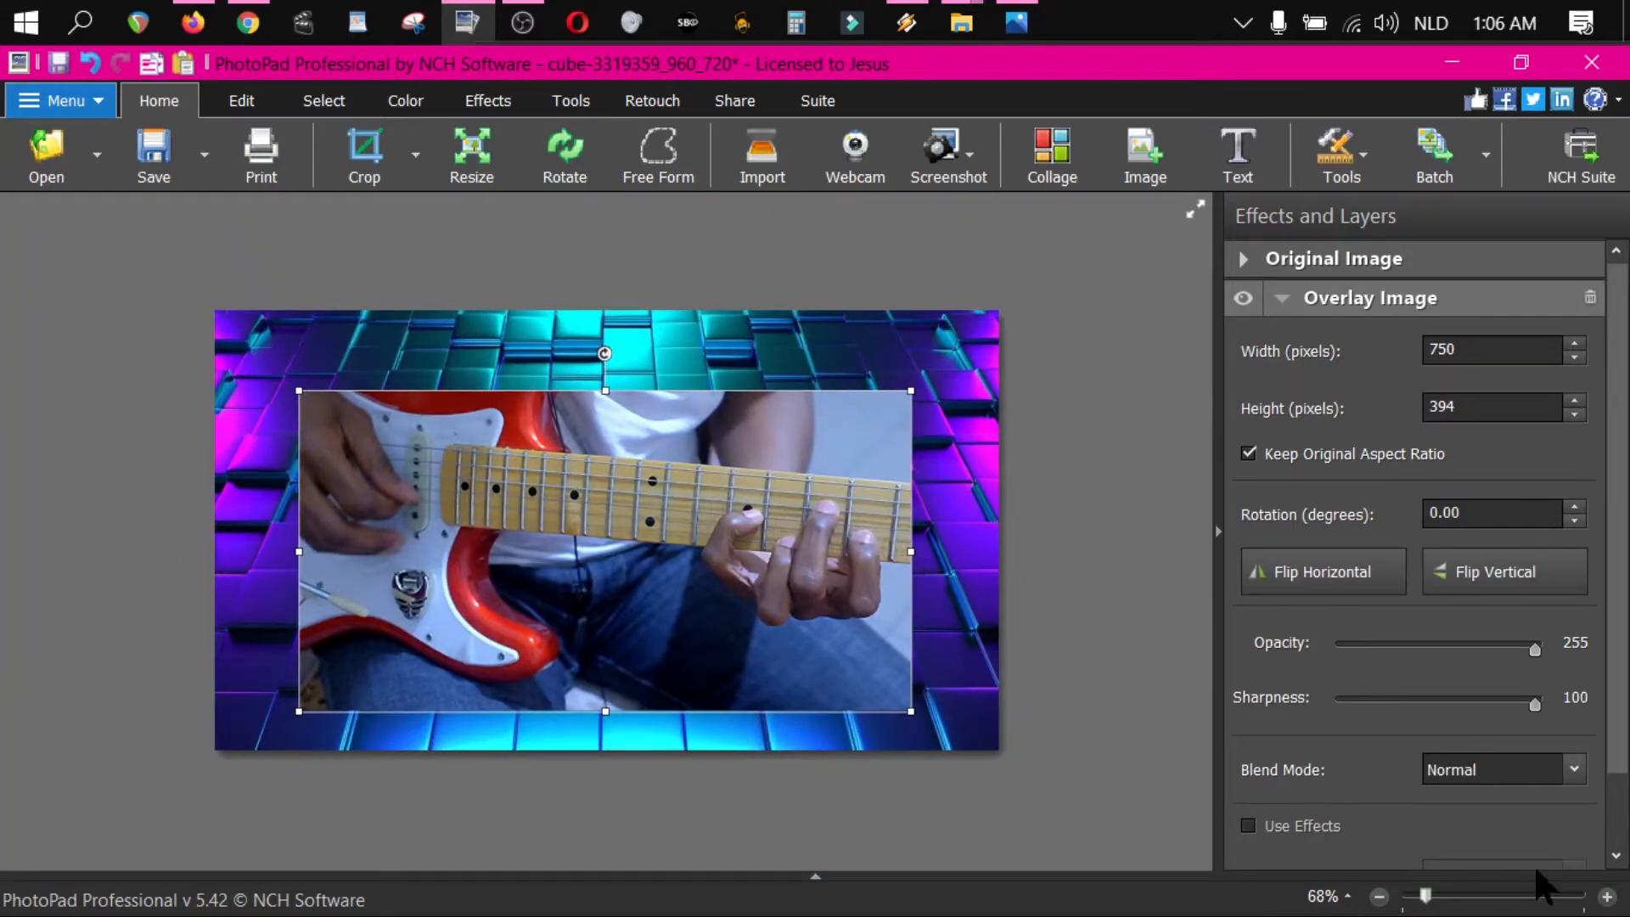
left_click(1608, 898)
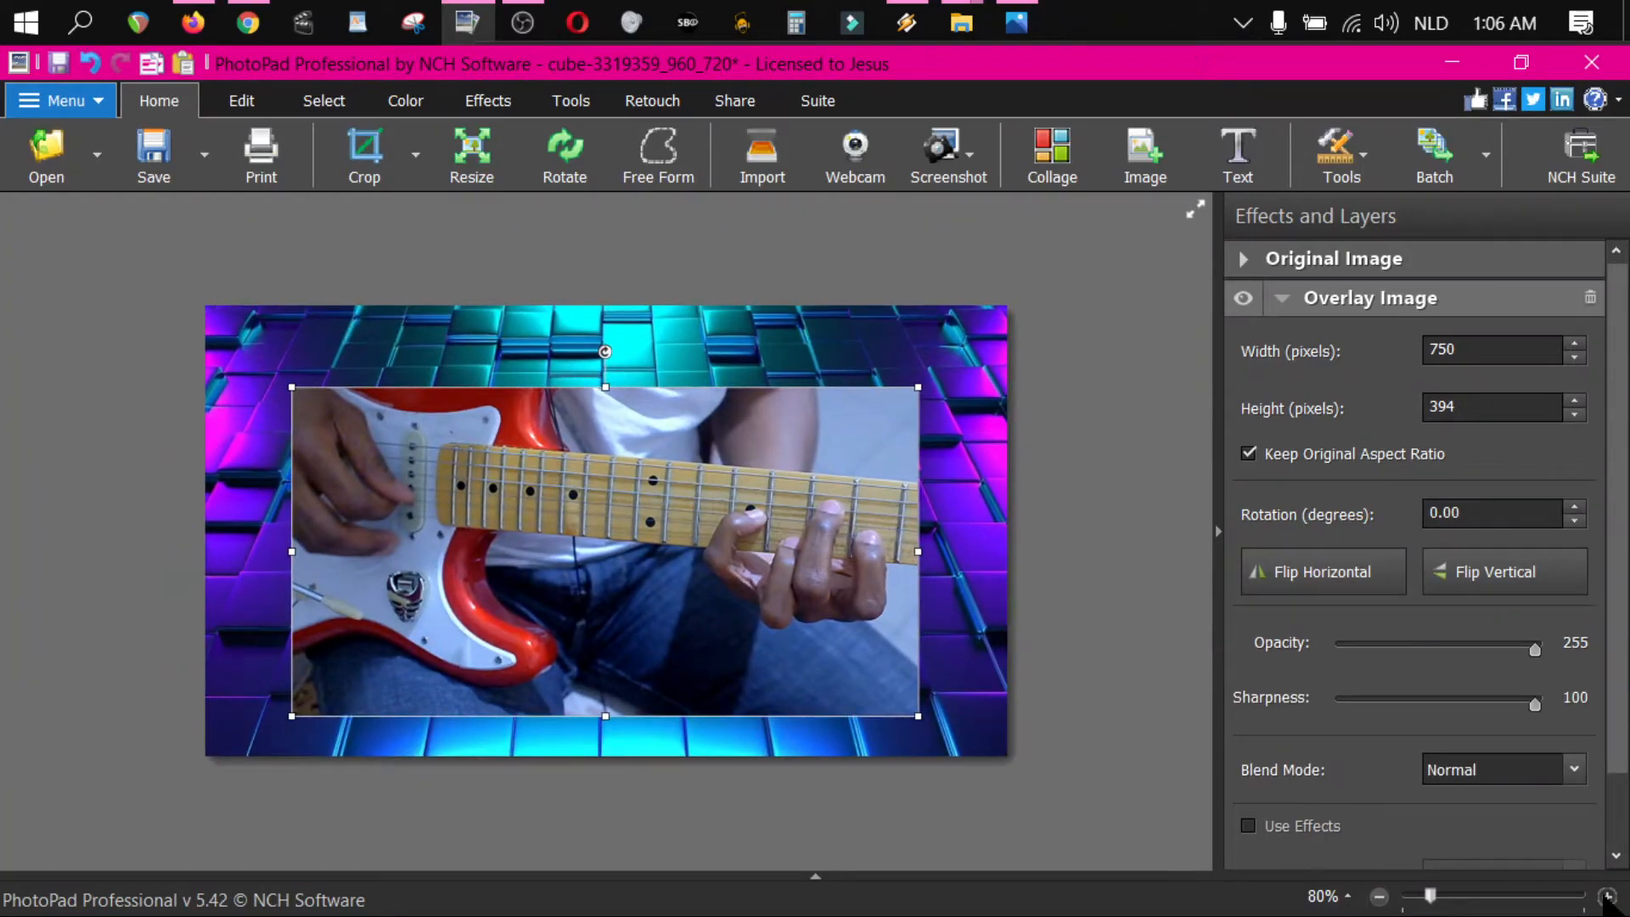
left_click(1607, 897)
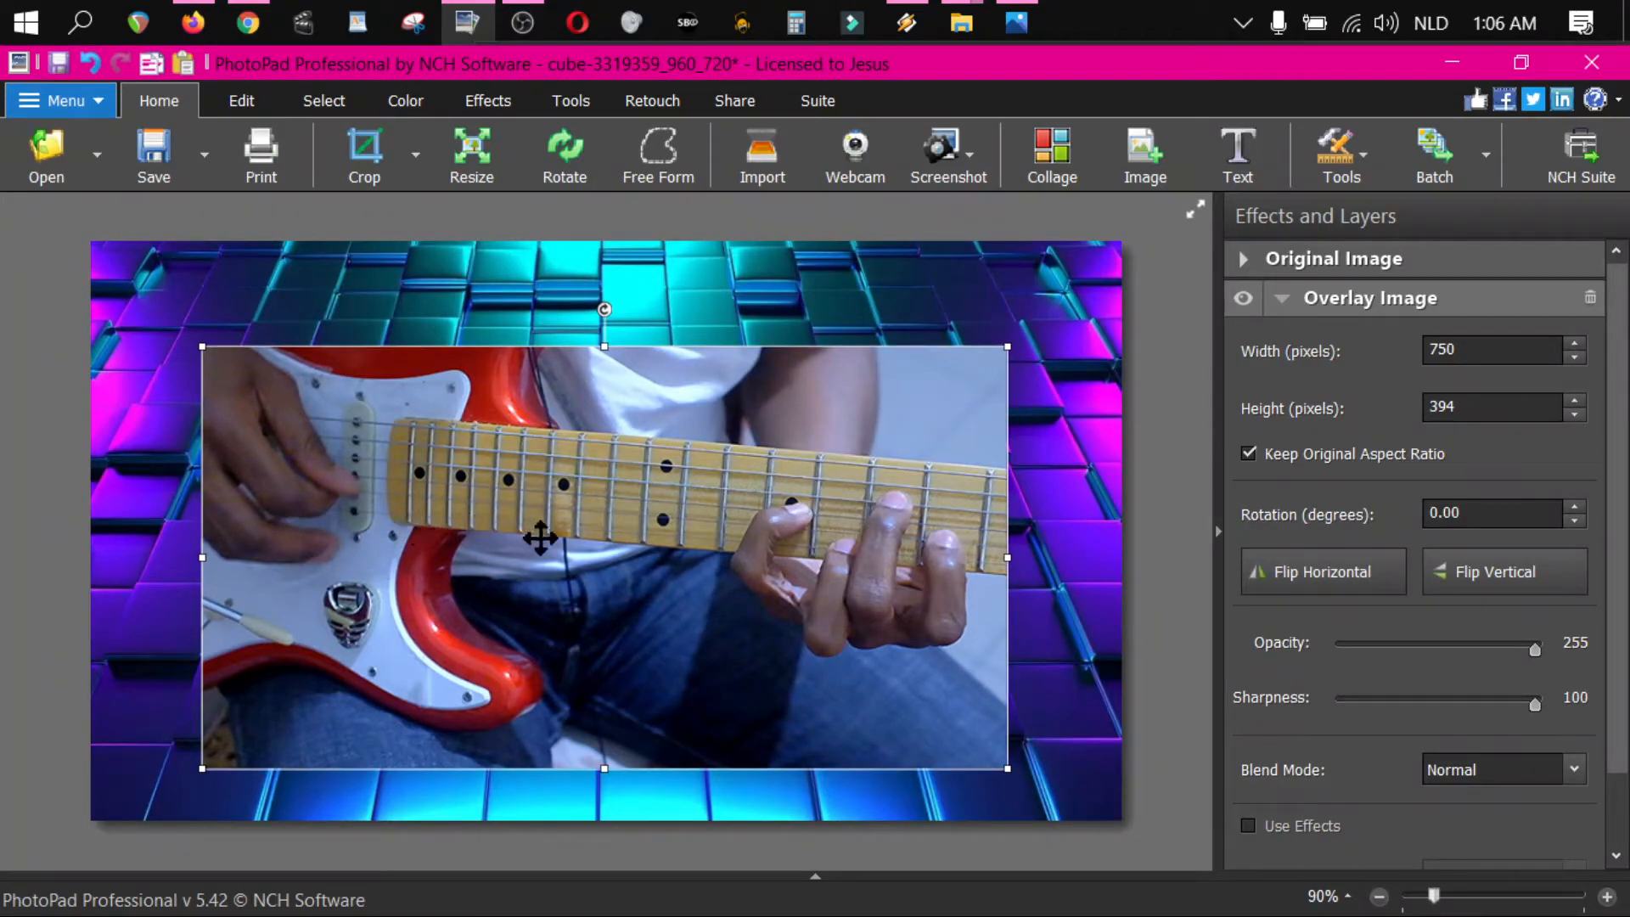
left_click_drag(539, 538, 530, 536)
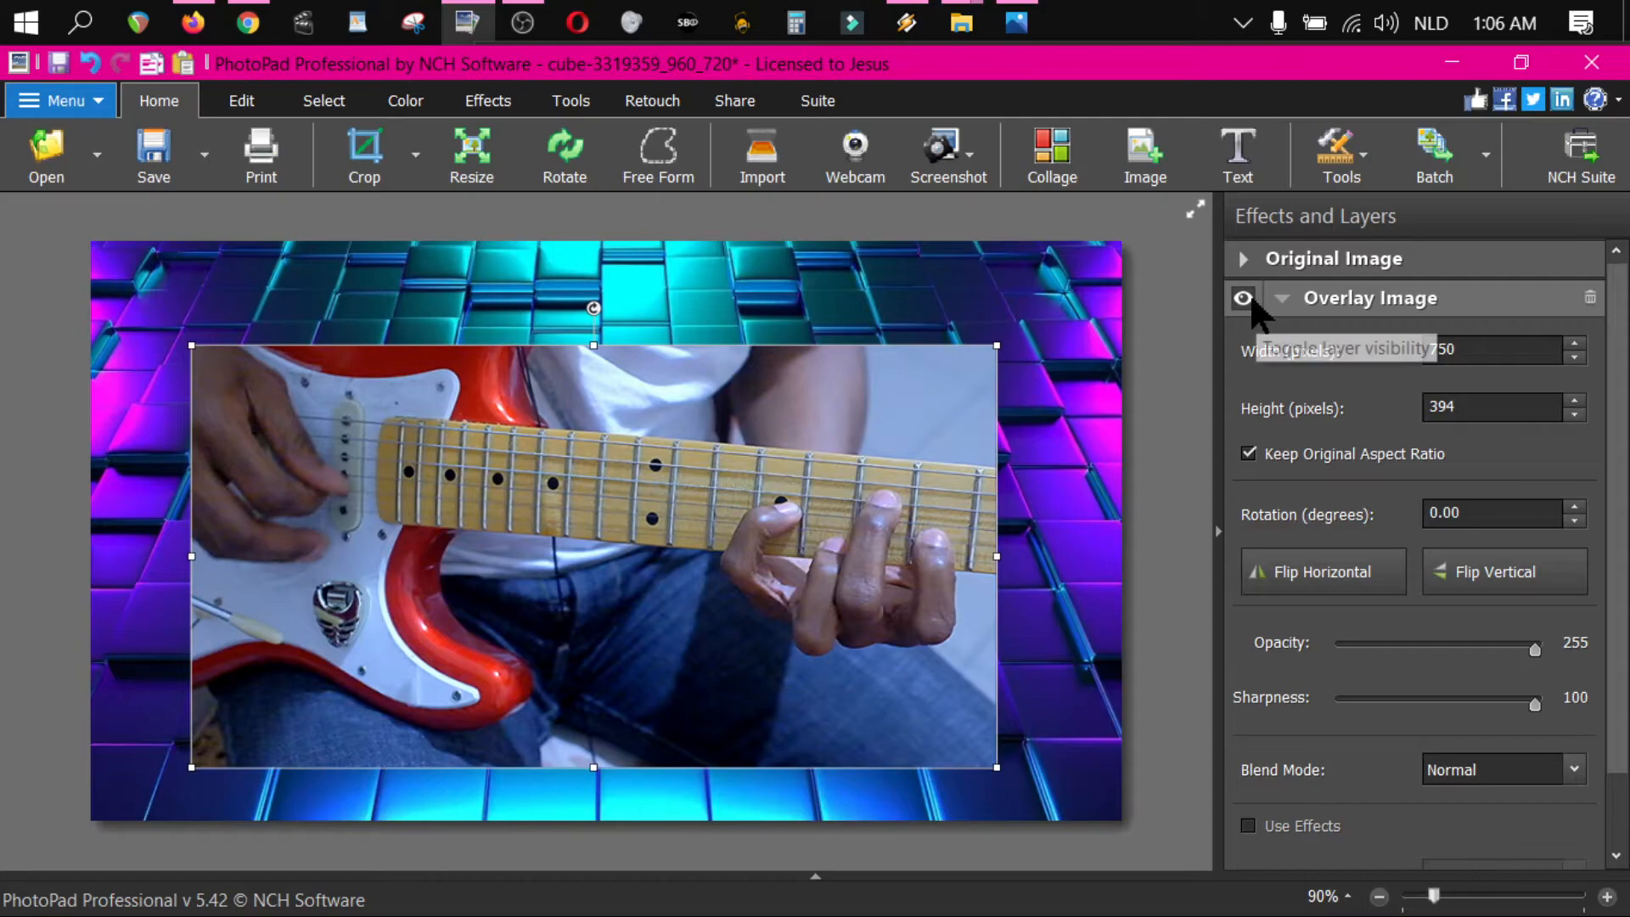
- Hide the guitar overlay to view the bare cube background, show it again, and collapse its settings
left_click(1245, 299)
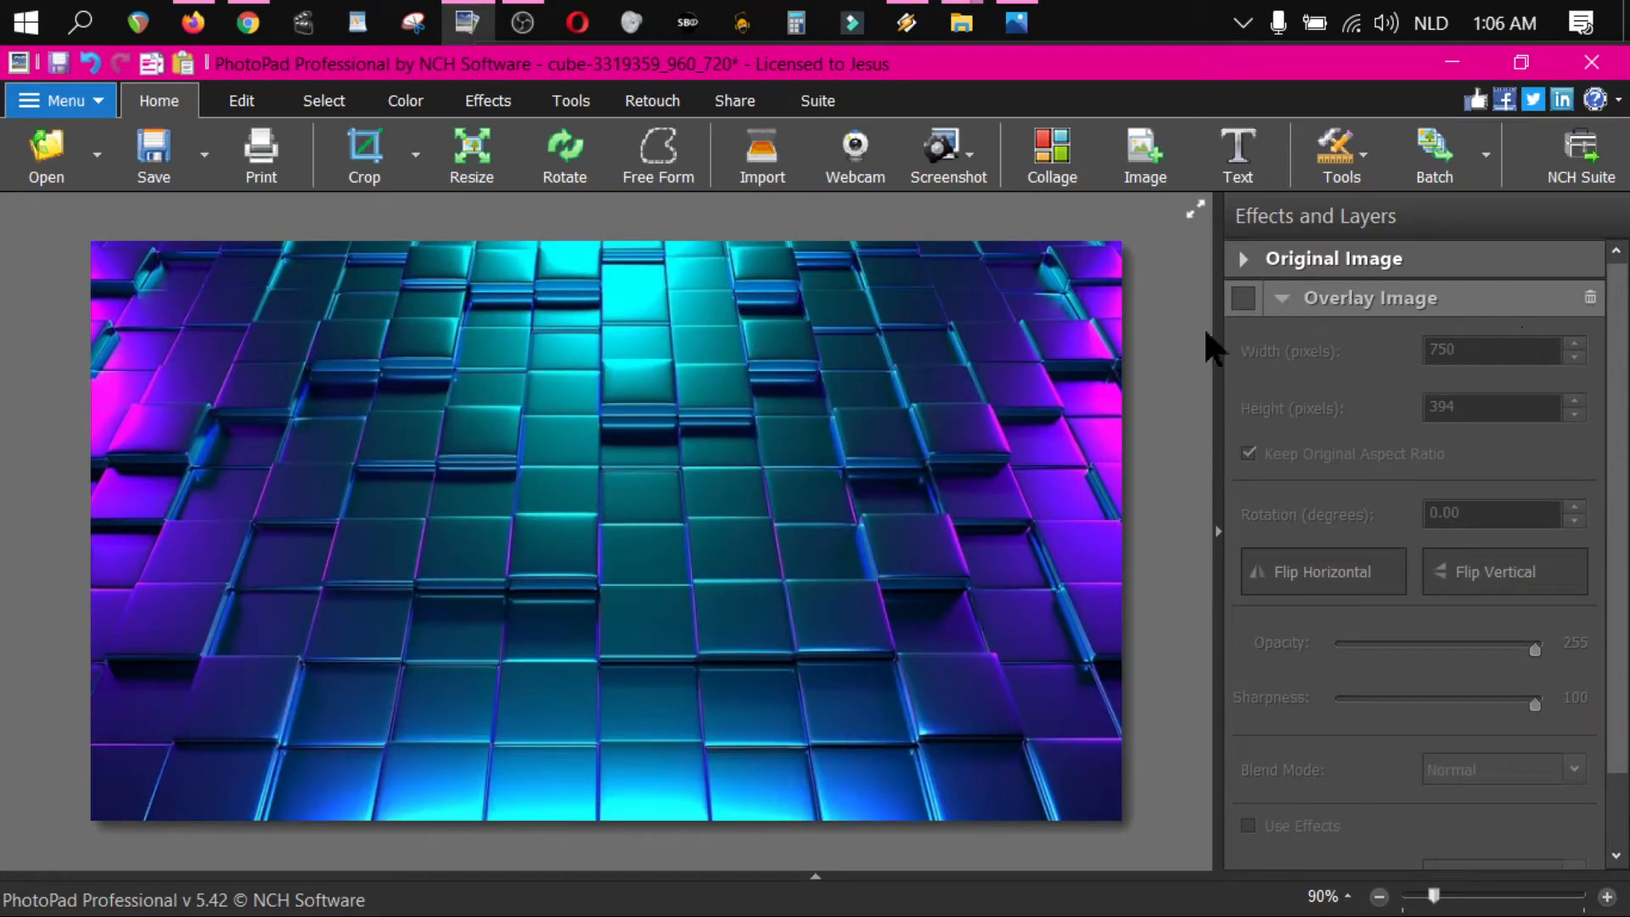
left_click(1245, 299)
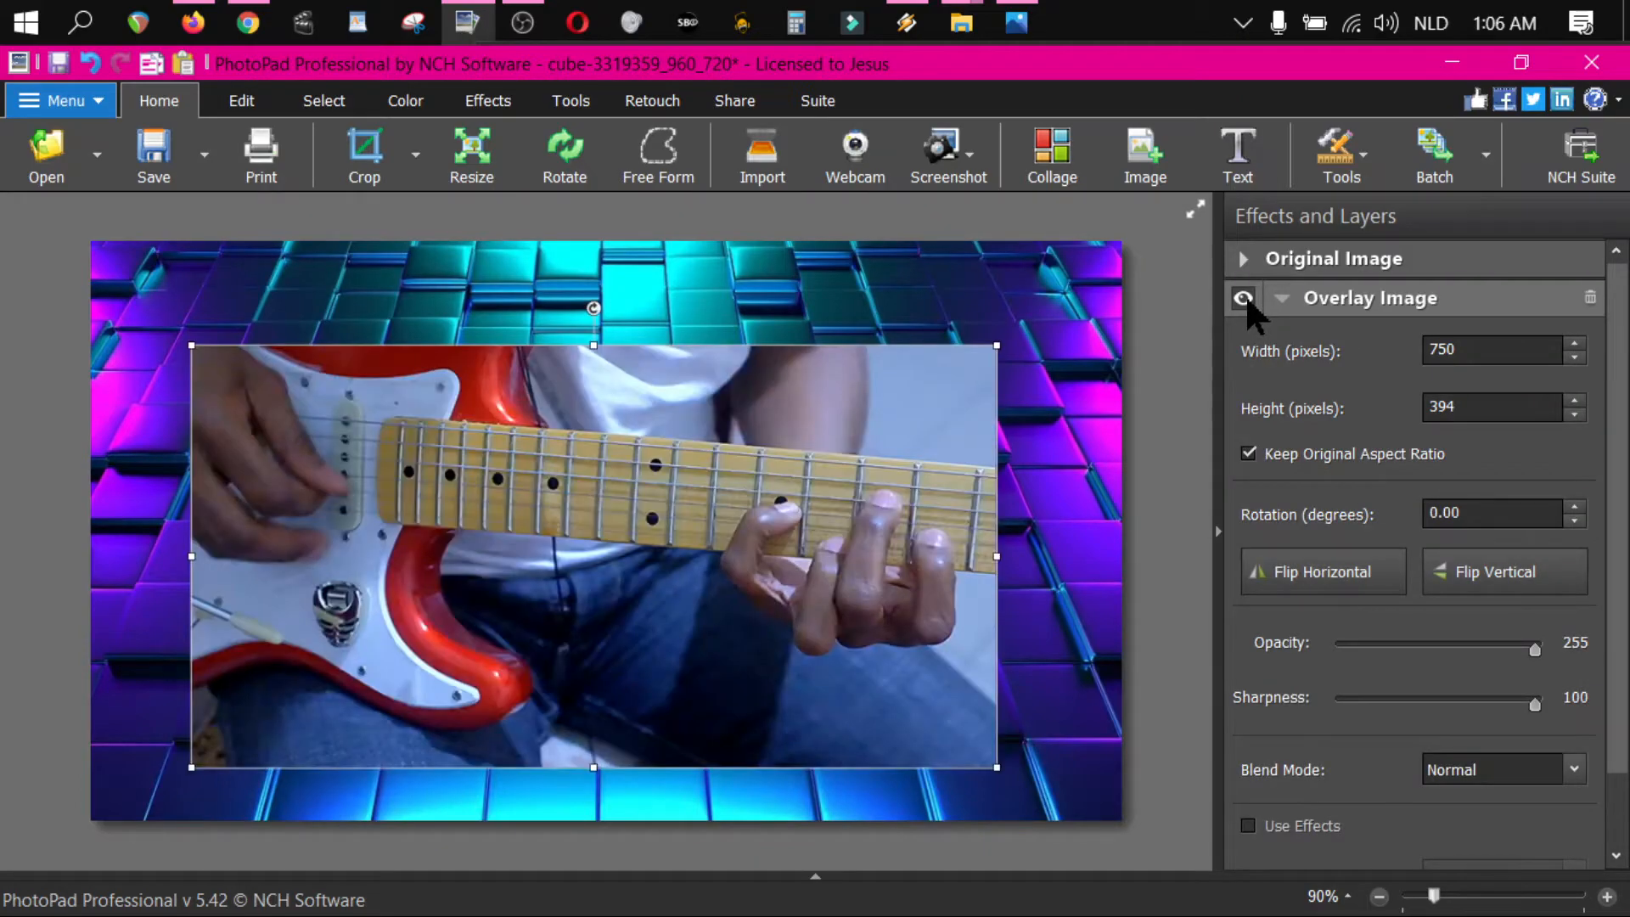
left_click(1282, 299)
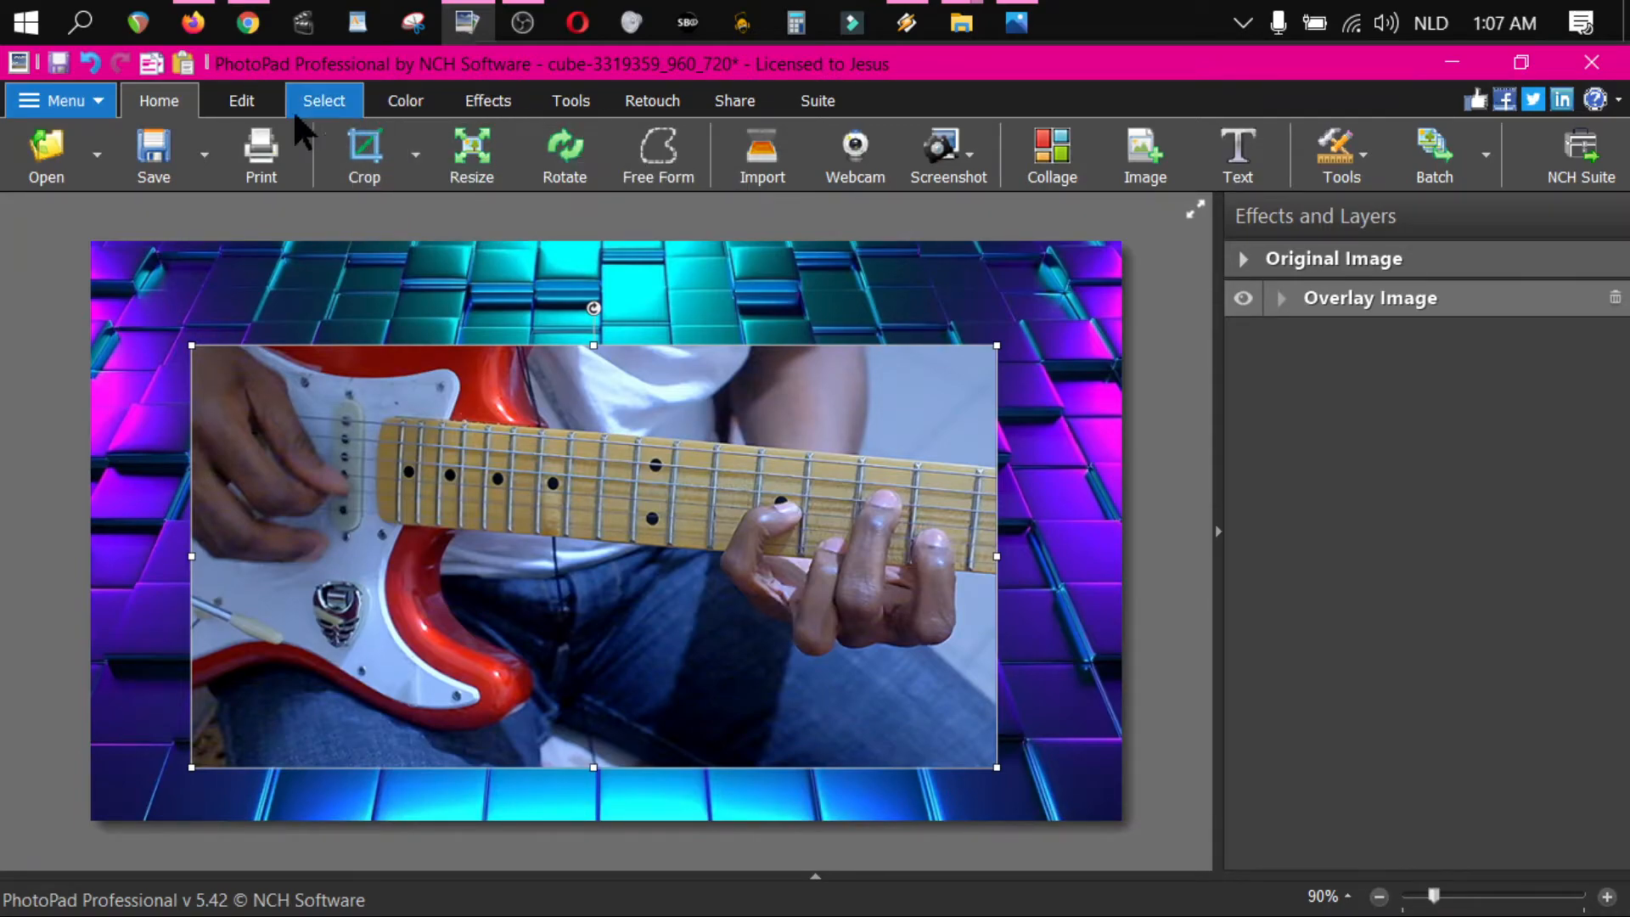
- Add a text layer over the thumbnail and set its font colour to white (ffffff)
left_click(574, 106)
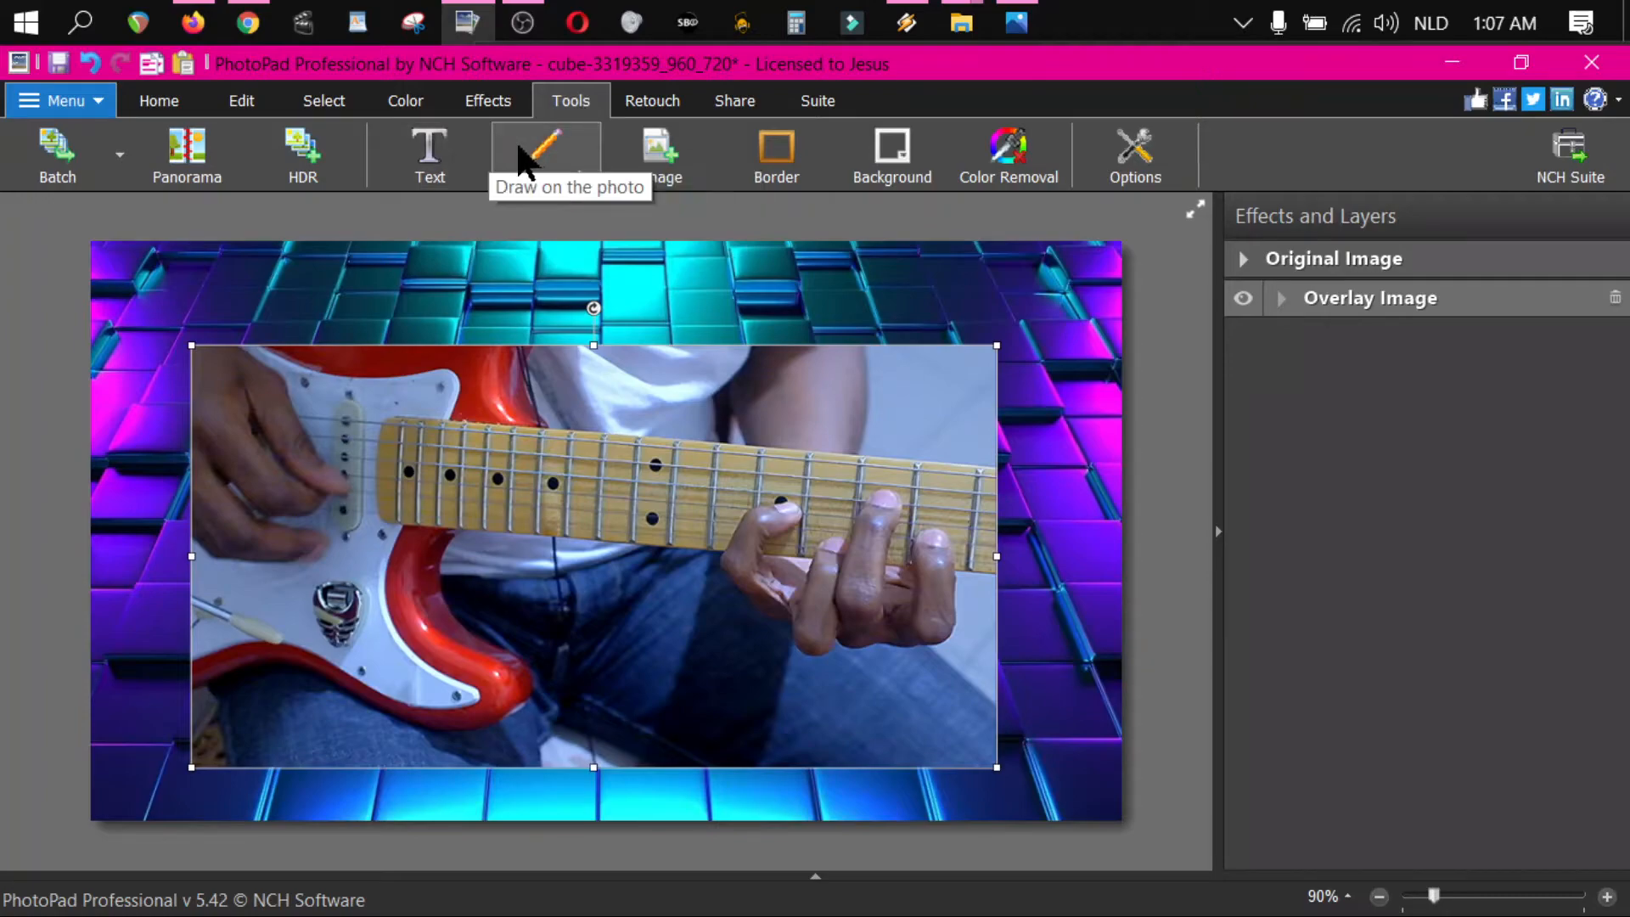
left_click(422, 152)
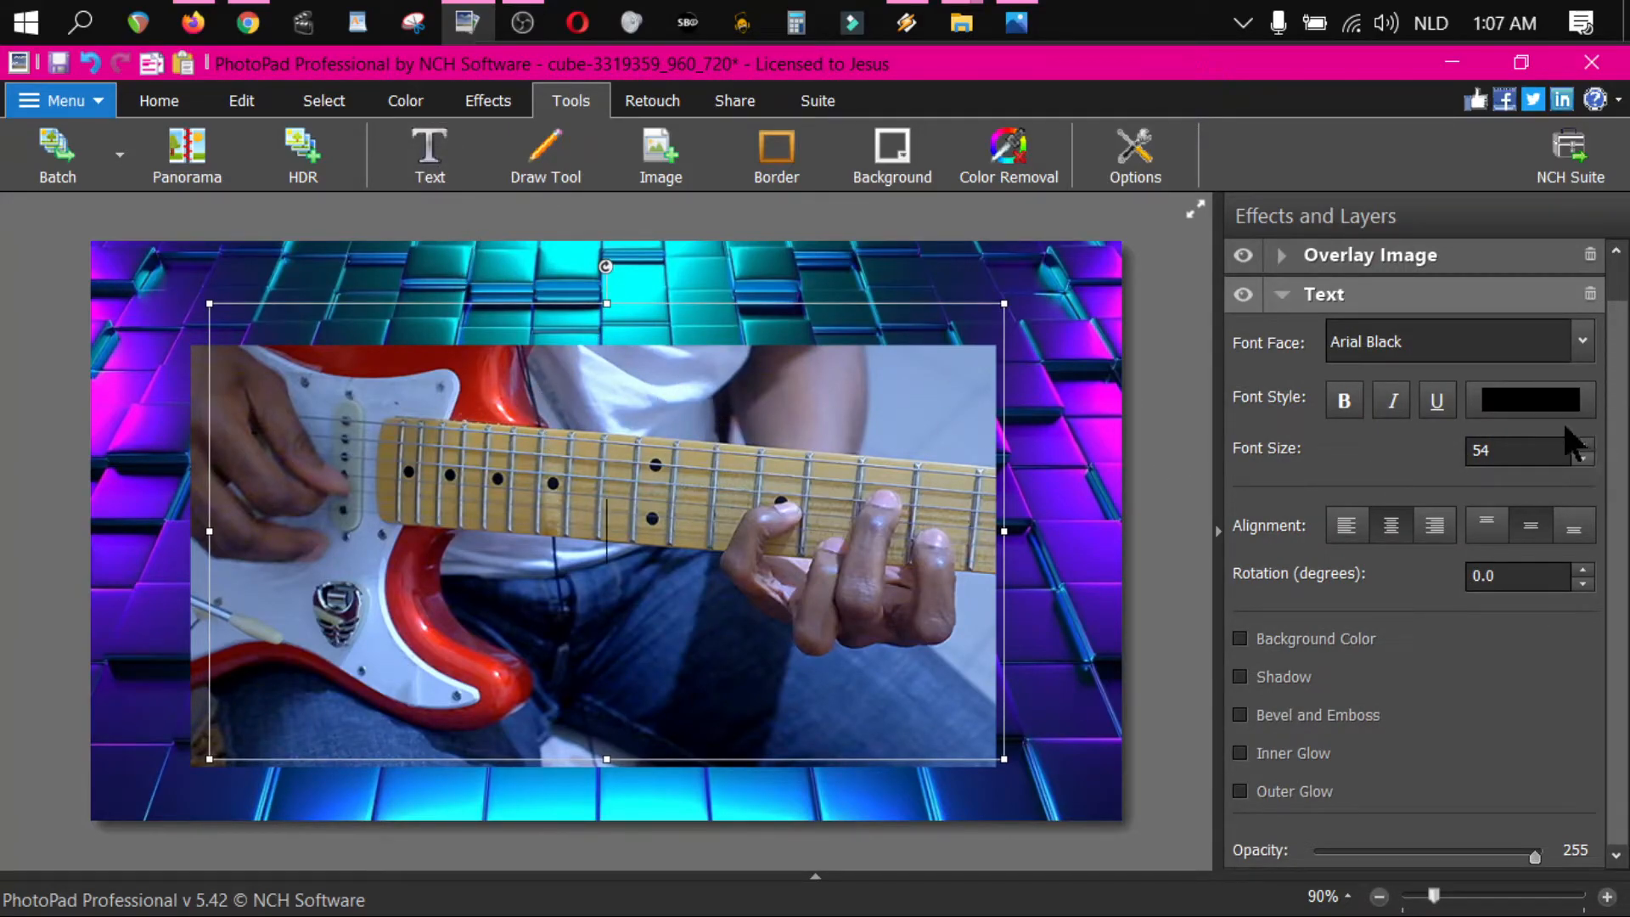
left_click(1520, 416)
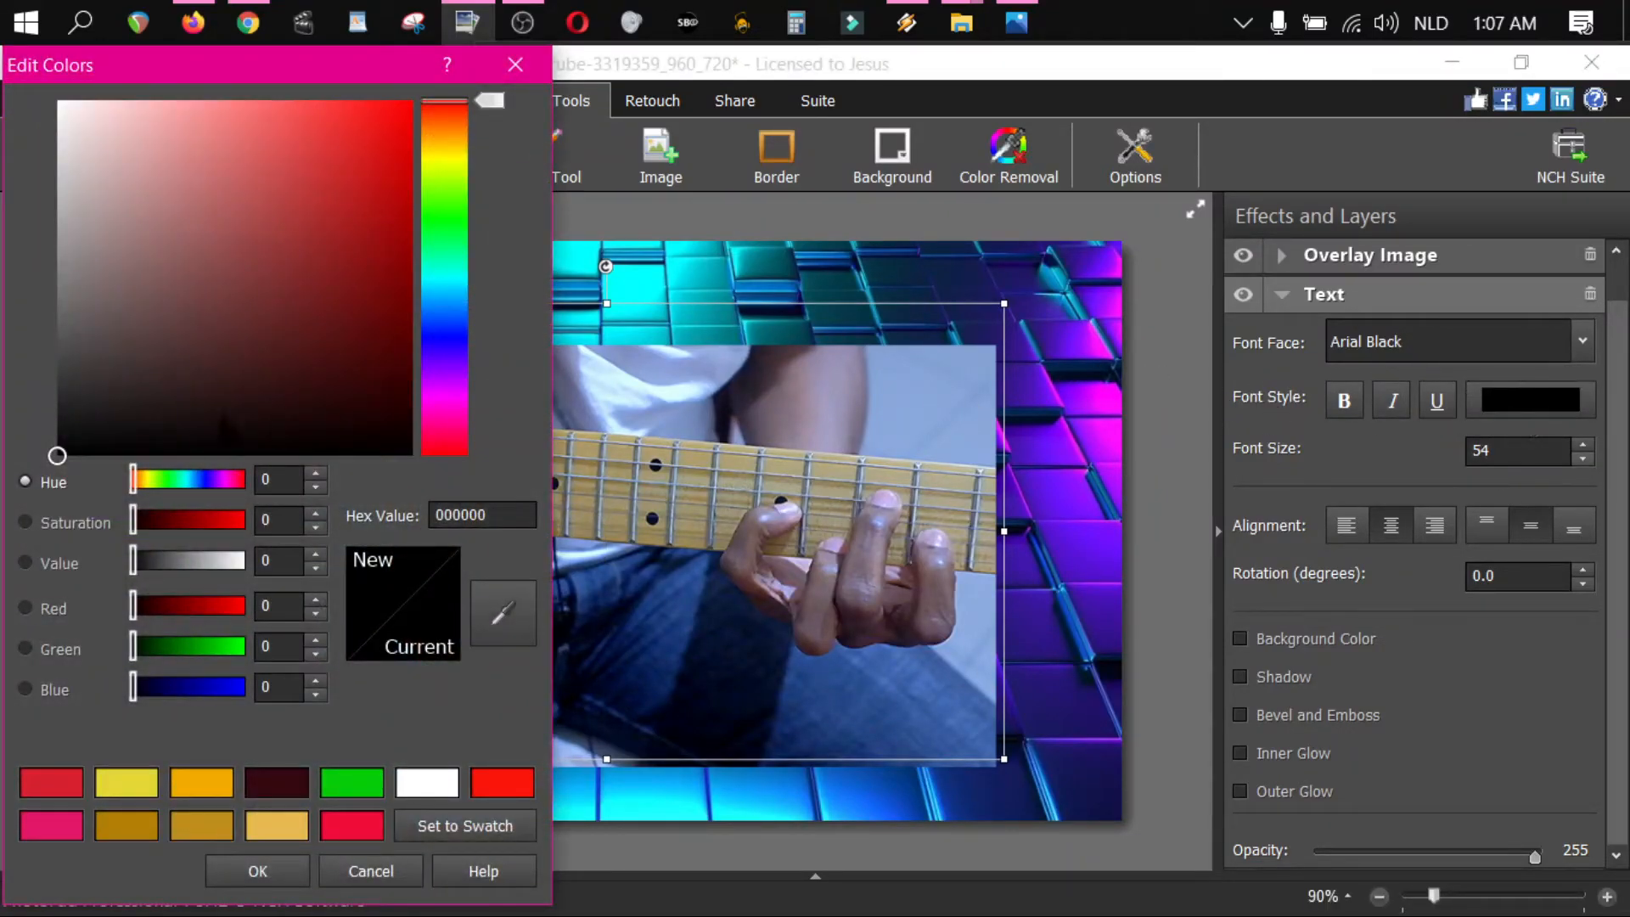
left_click(151, 289)
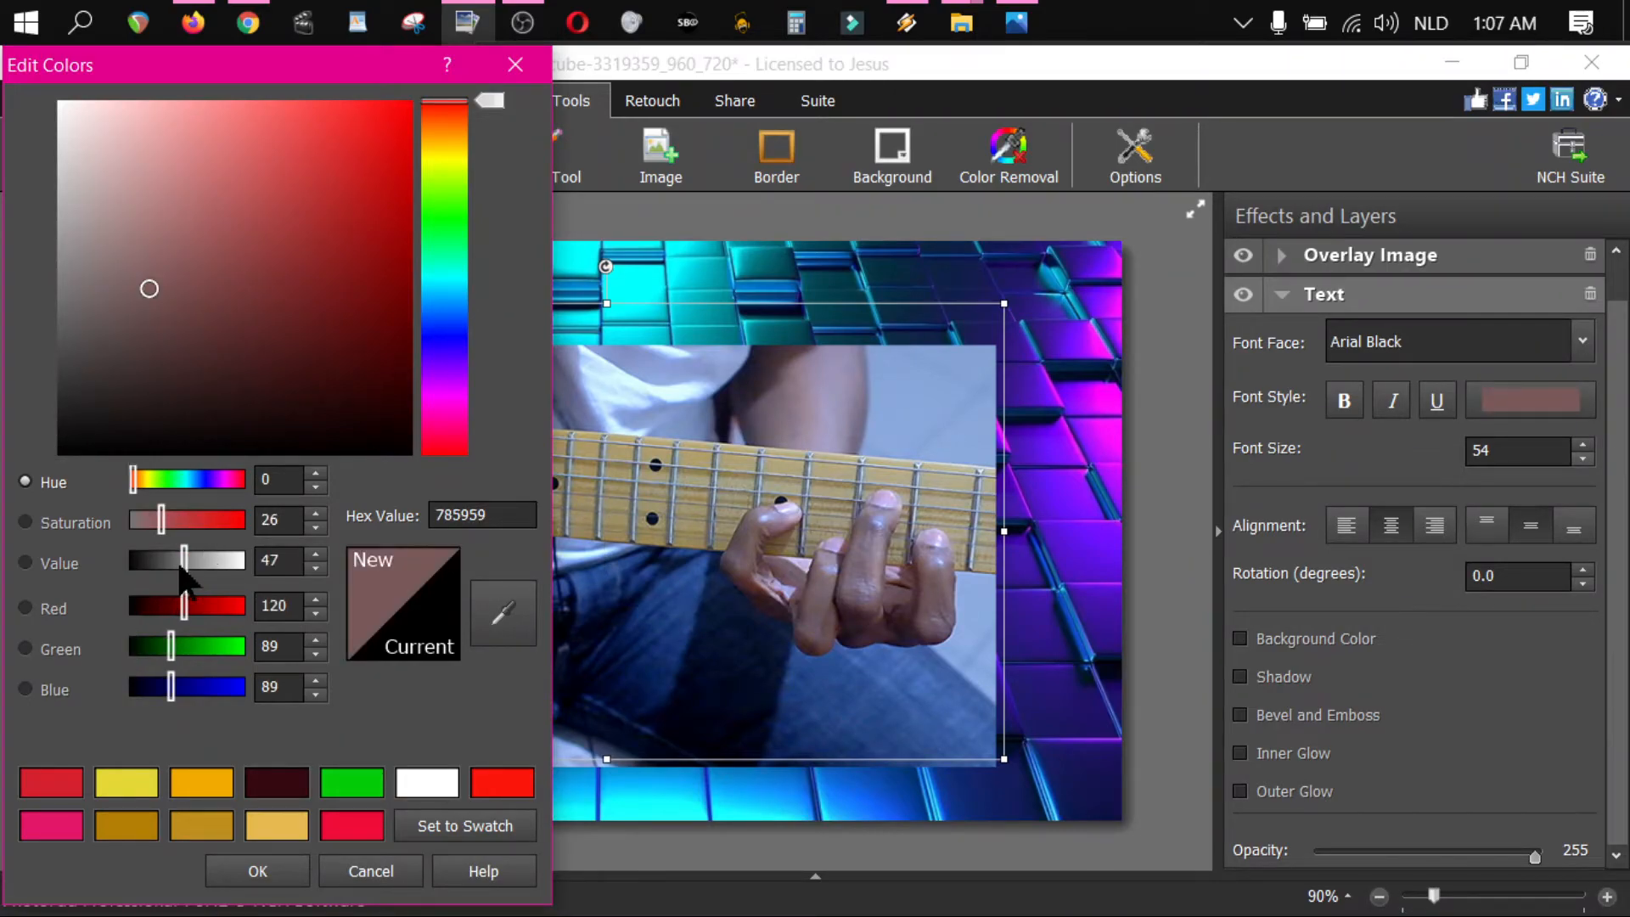
left_click(422, 786)
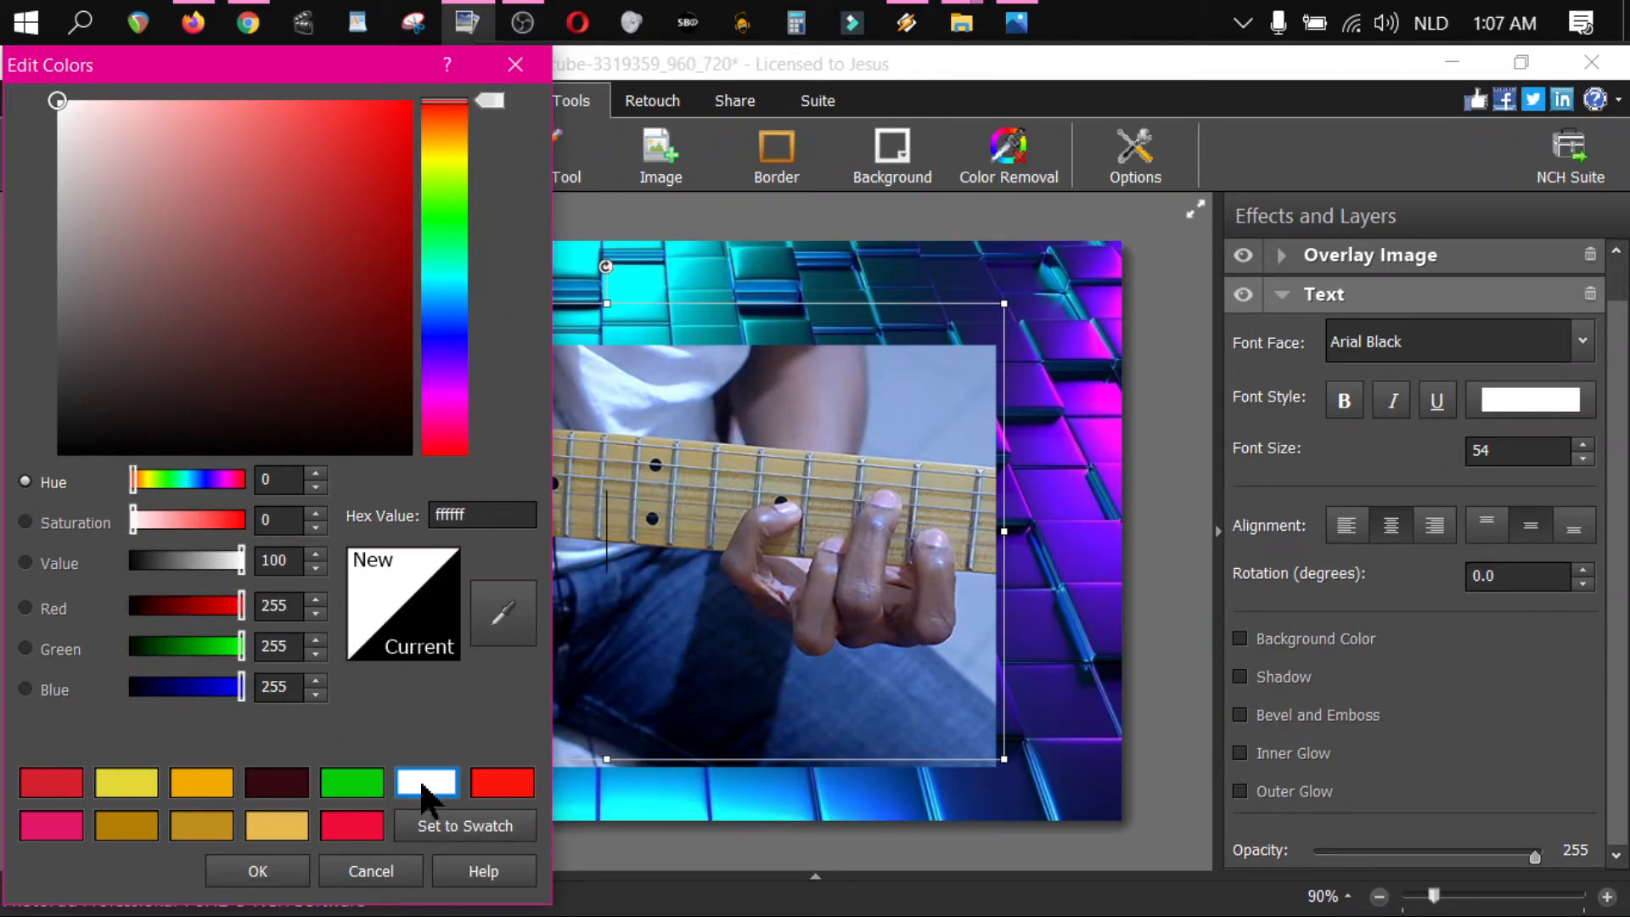
left_click(138, 520)
left_click_drag(130, 521, 120, 523)
left_click(248, 870)
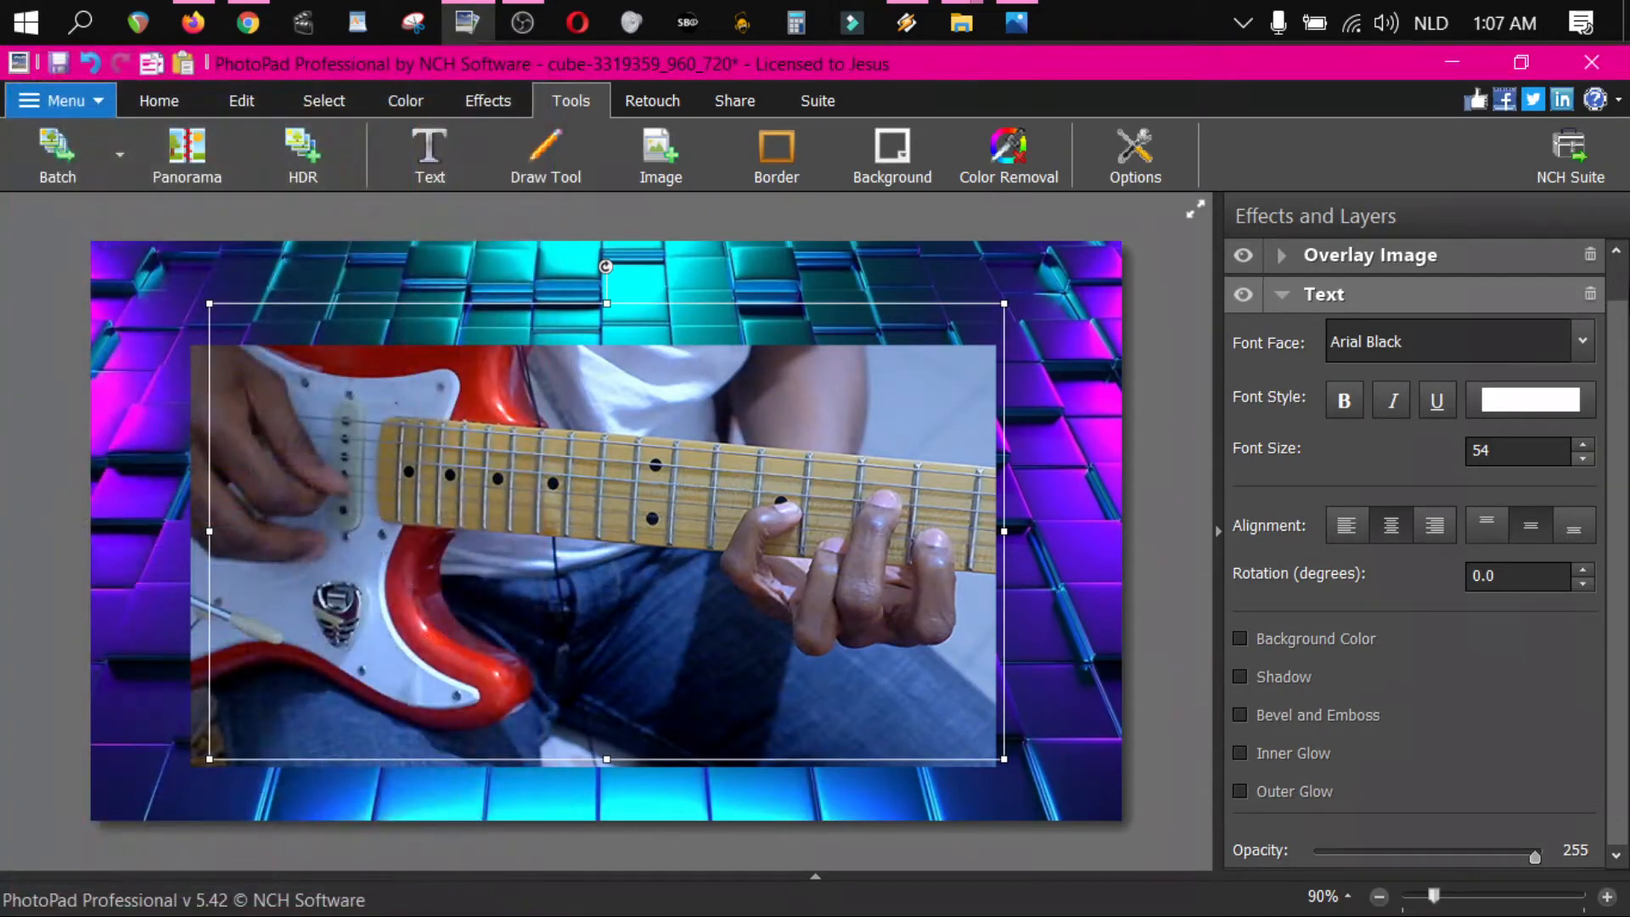
type("GHNJ?K.L")
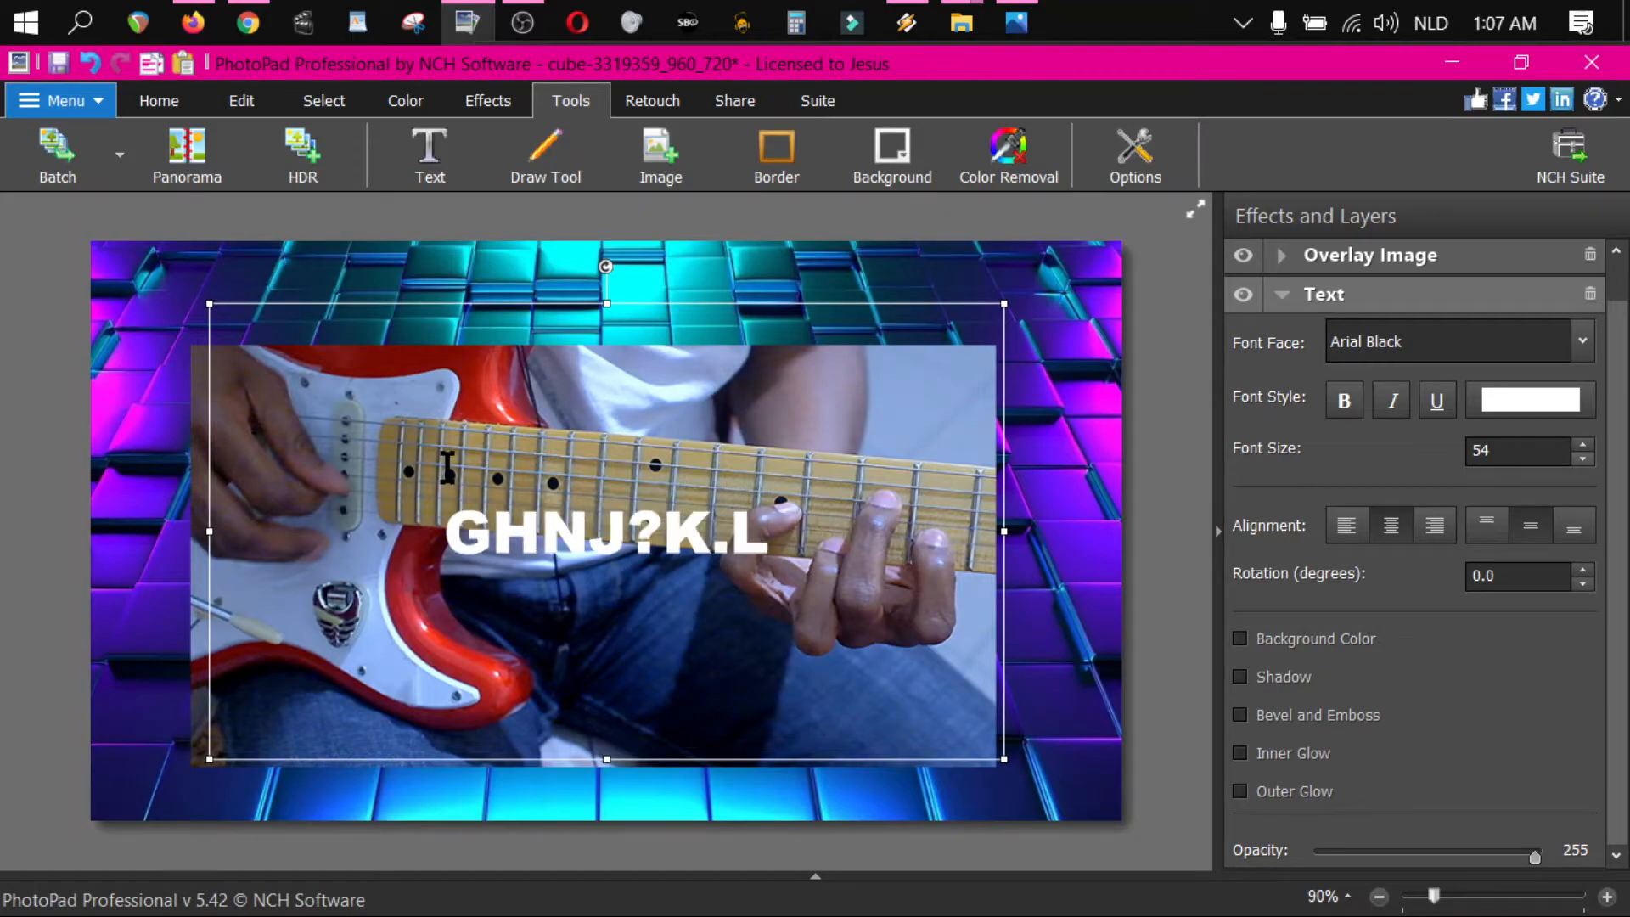
key("BackSpace")
key("BackSpace")
key("BackSpace")
key("BackSpace")
key("BackSpace")
key("BackSpace")
key("BackSpace")
key("BackSpace")
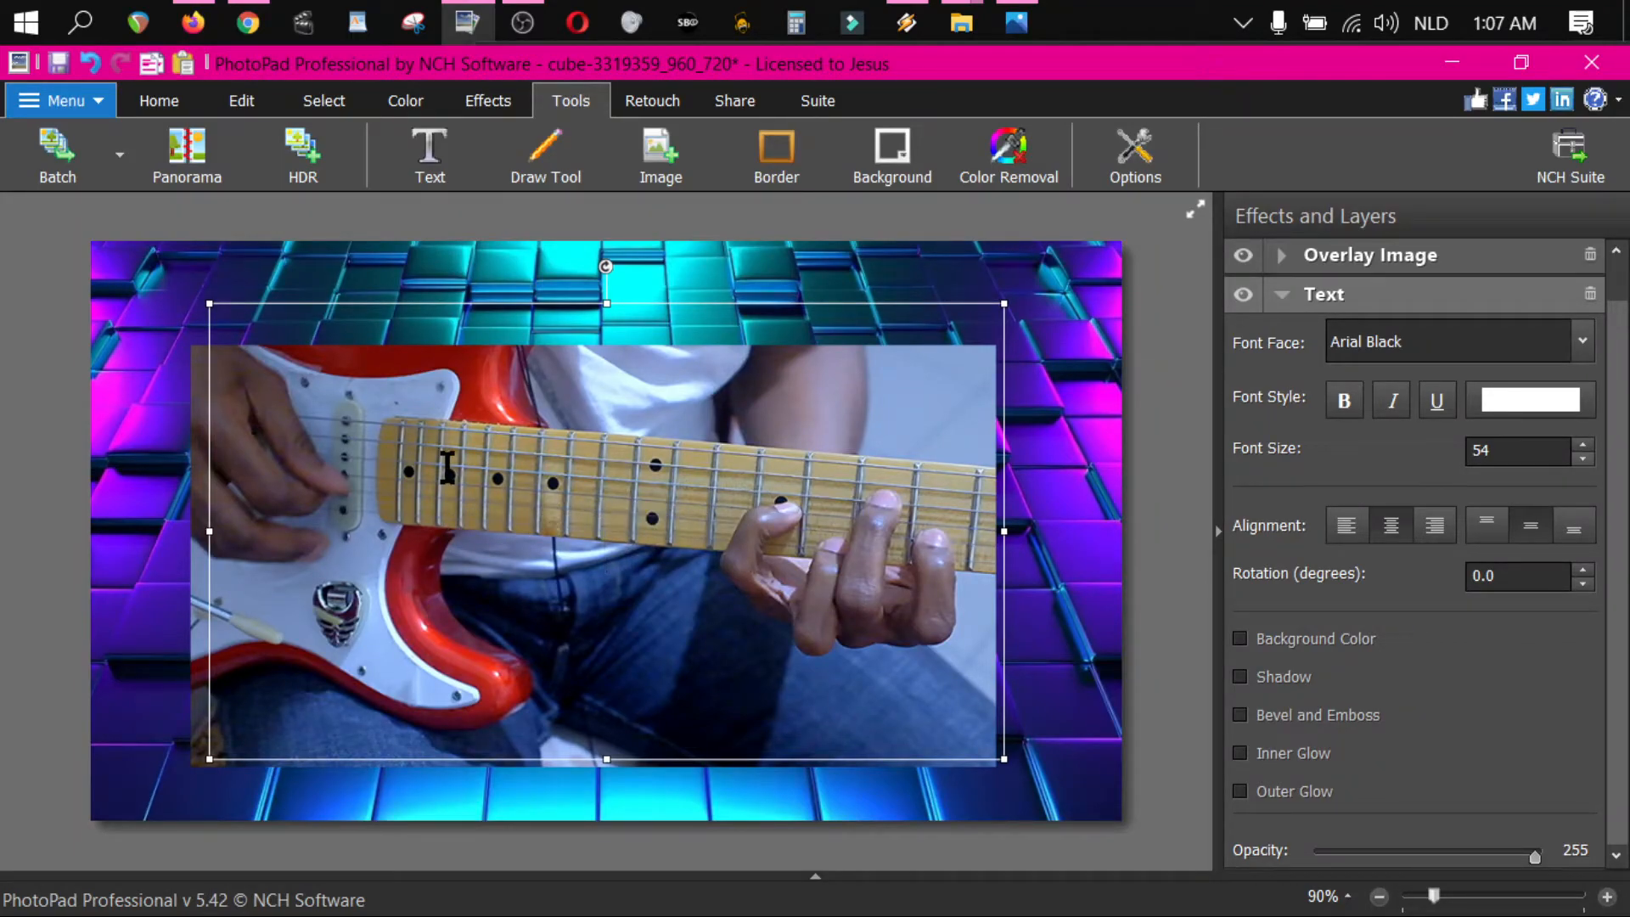
- Enter "AZERTYTY AZER" as the placeholder wording of the white text layer
type("AZERTY")
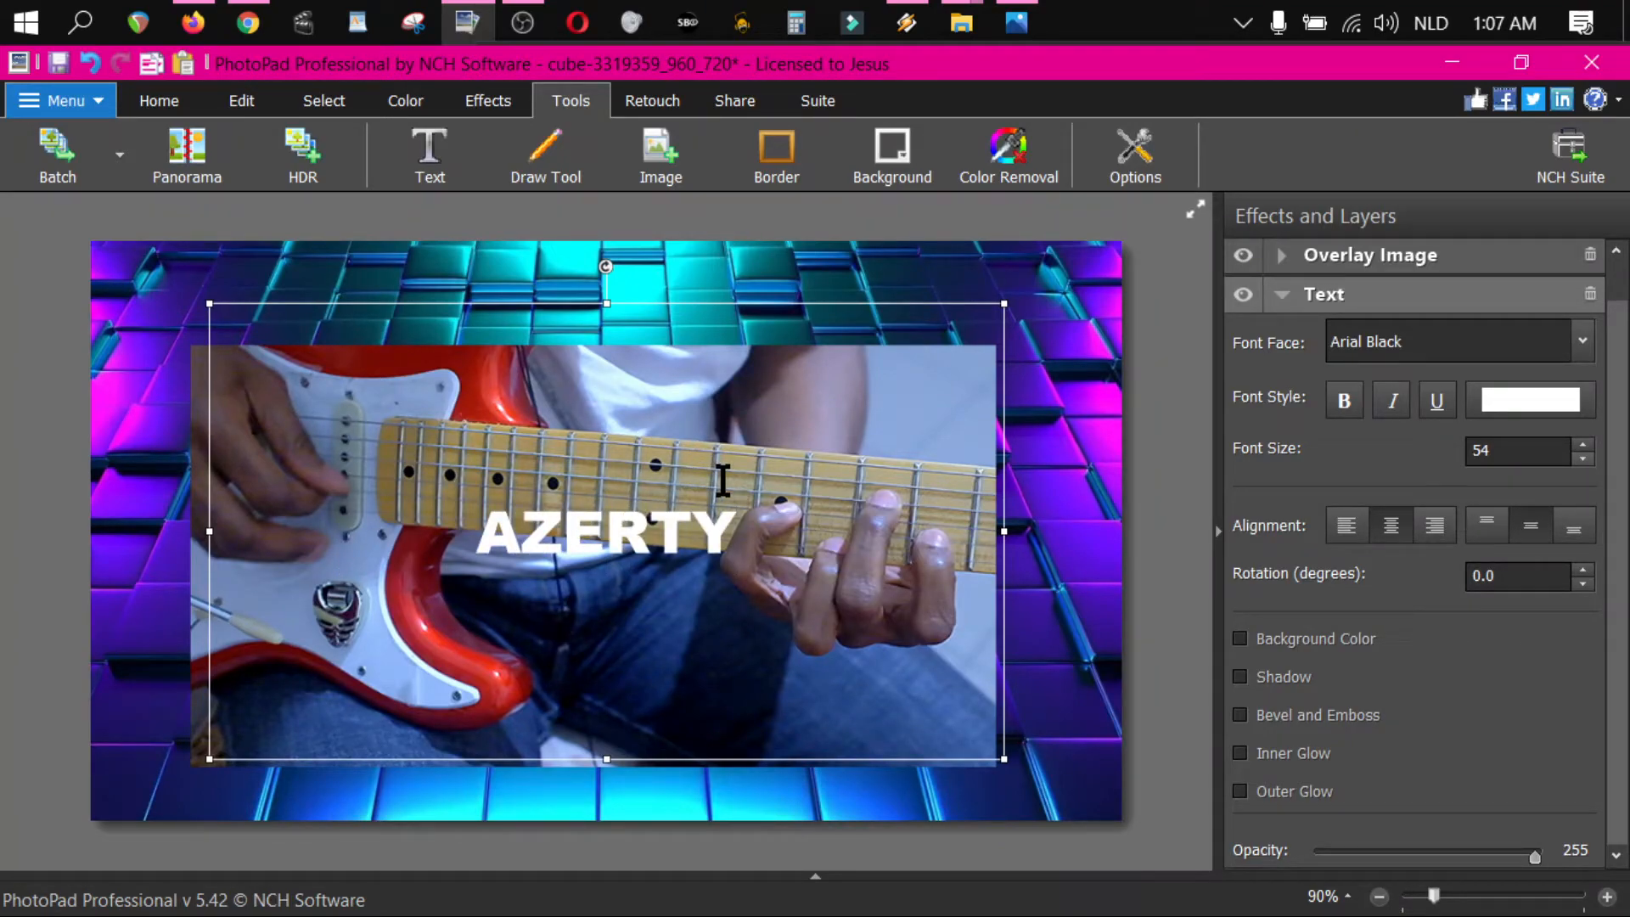
type("TY")
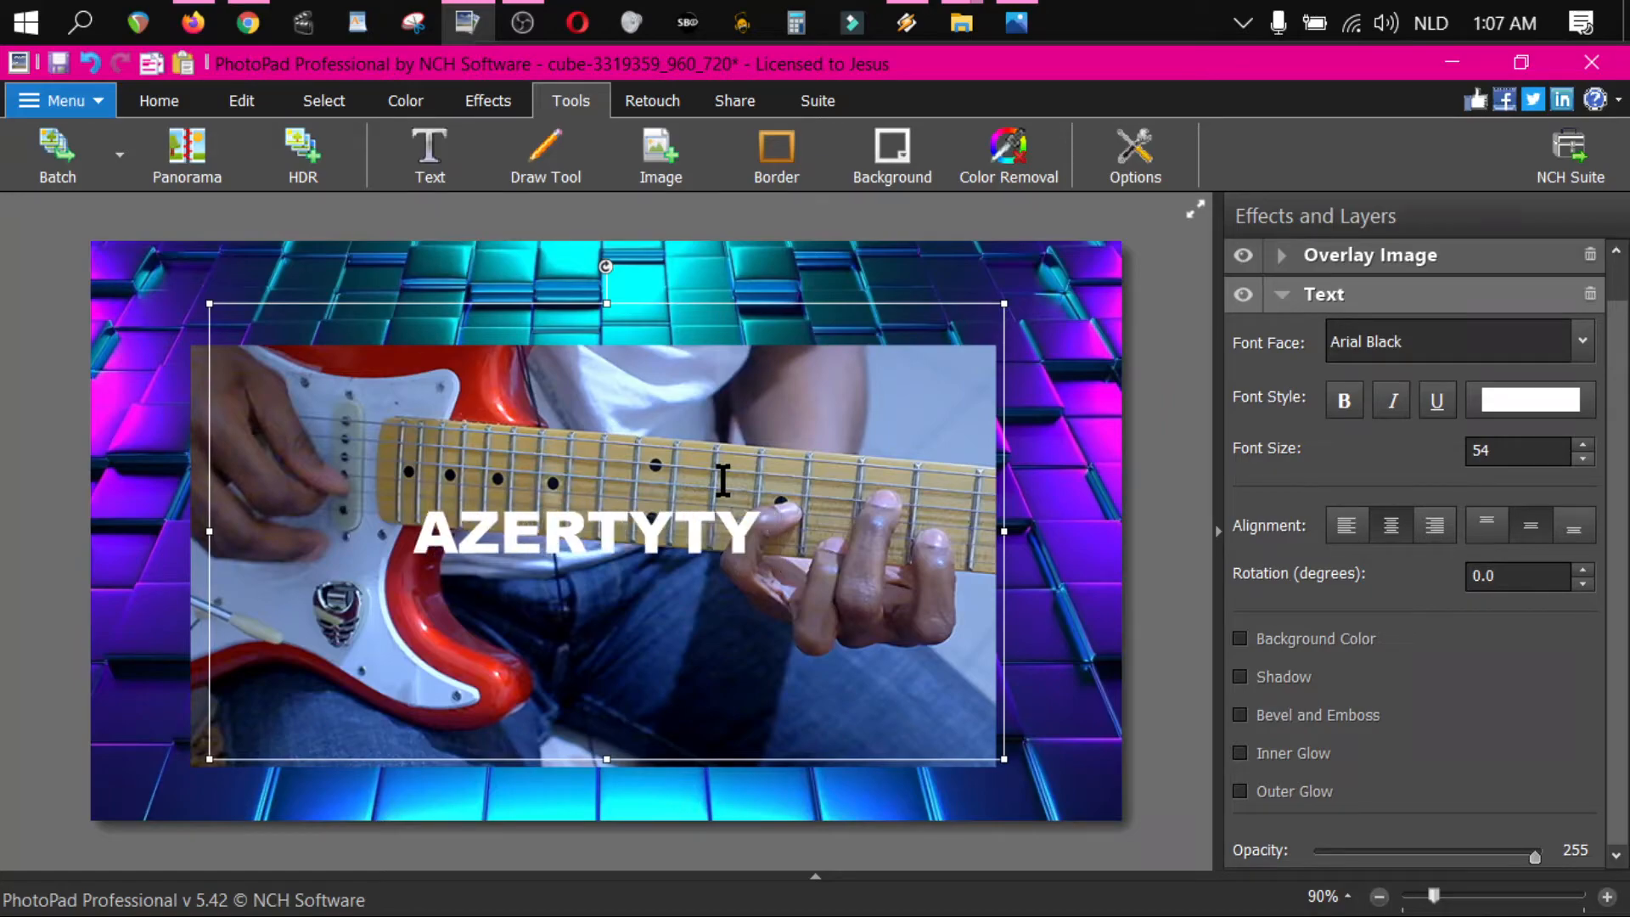
type("  AZER")
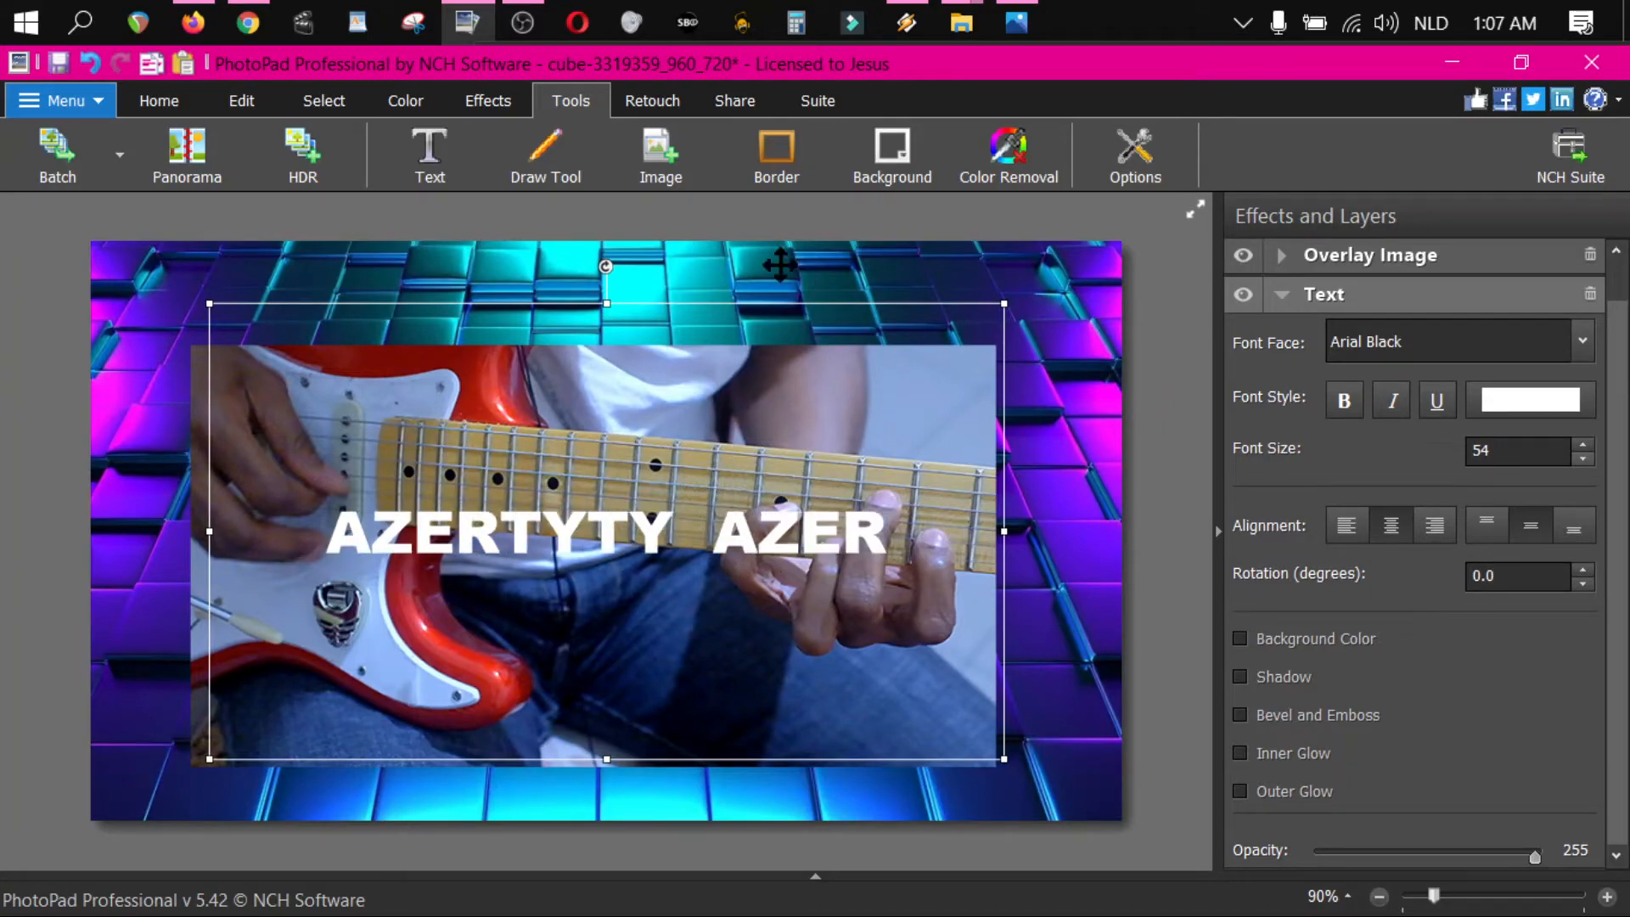
- Shrink the text box to fit its single line and move it above the guitar photo, along the background's upper edge
left_click_drag(608, 303, 615, 392)
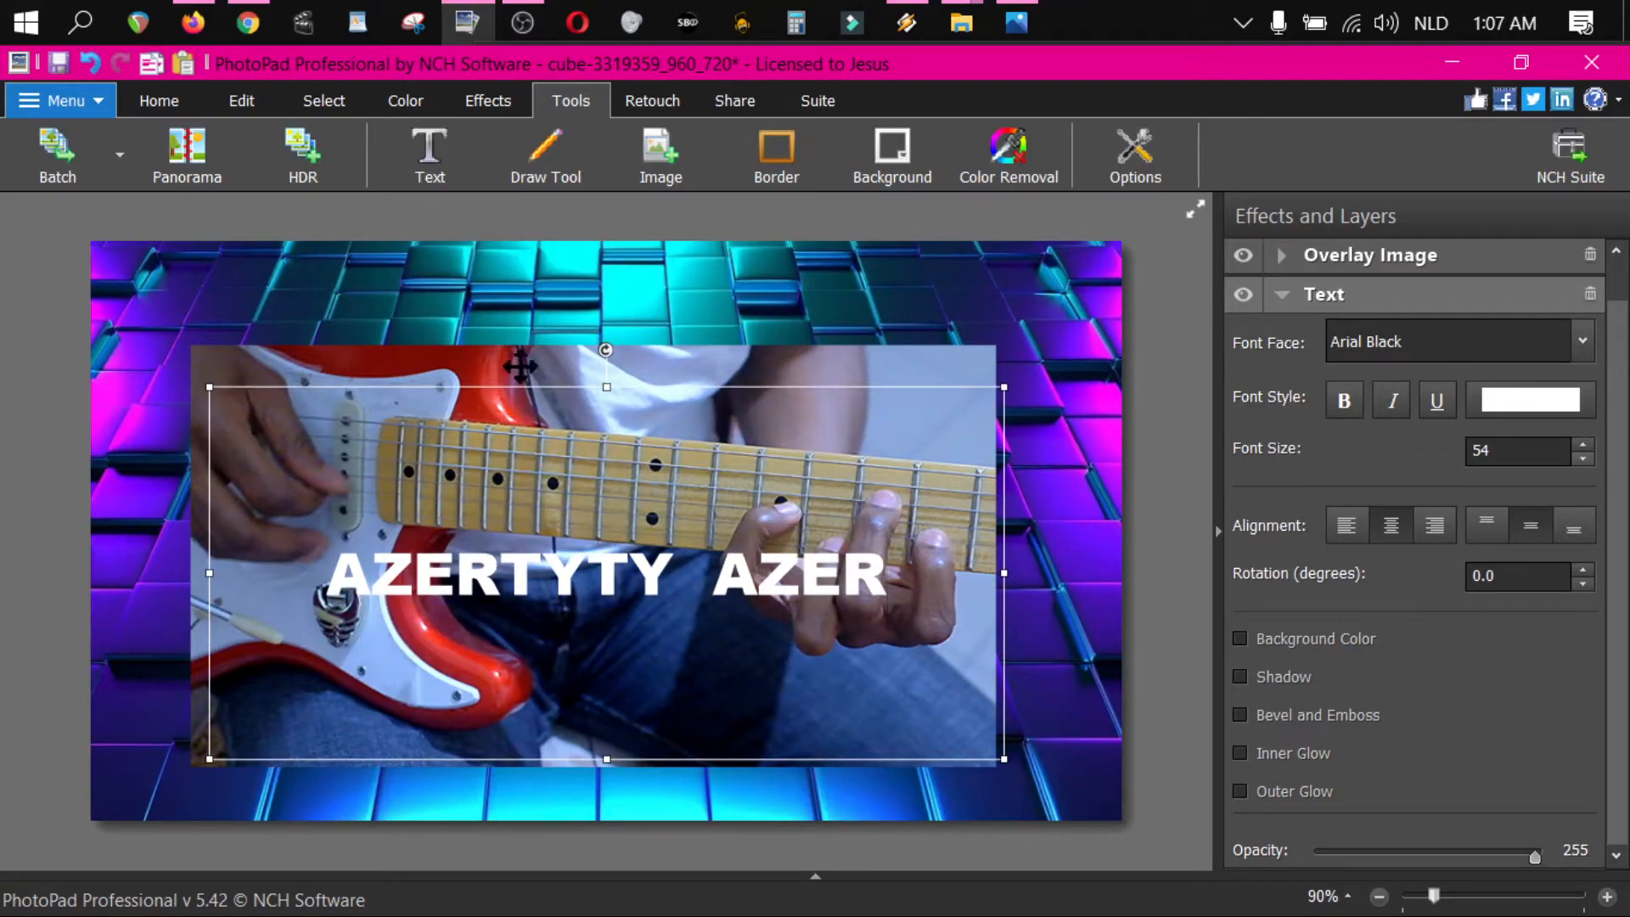
left_click_drag(608, 381, 624, 662)
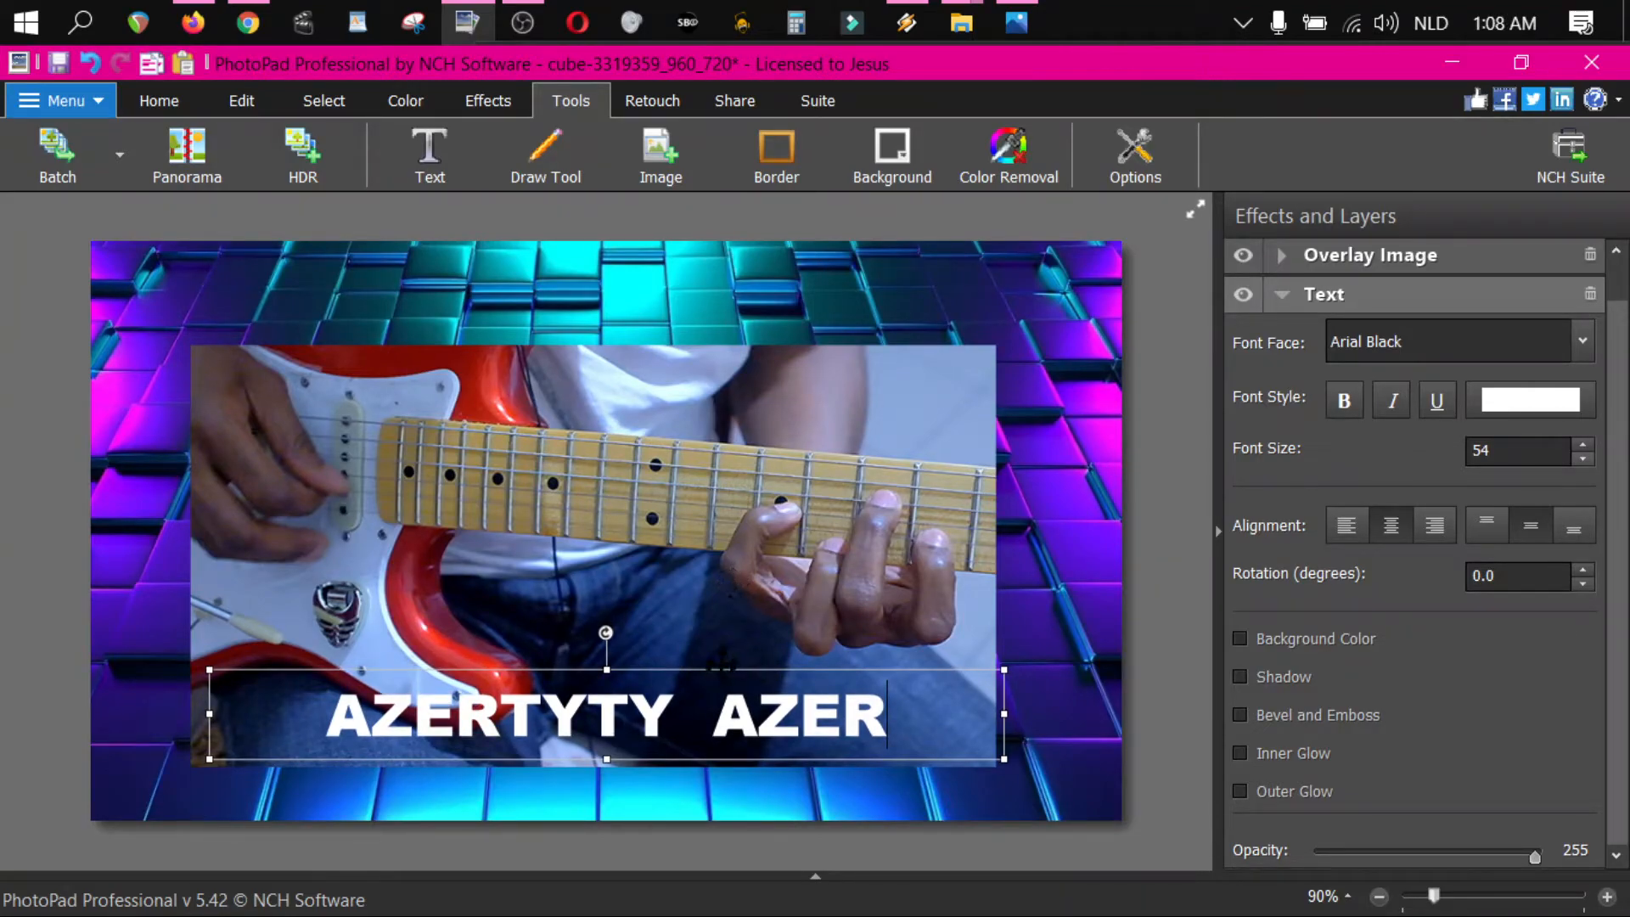
left_click_drag(714, 671, 670, 250)
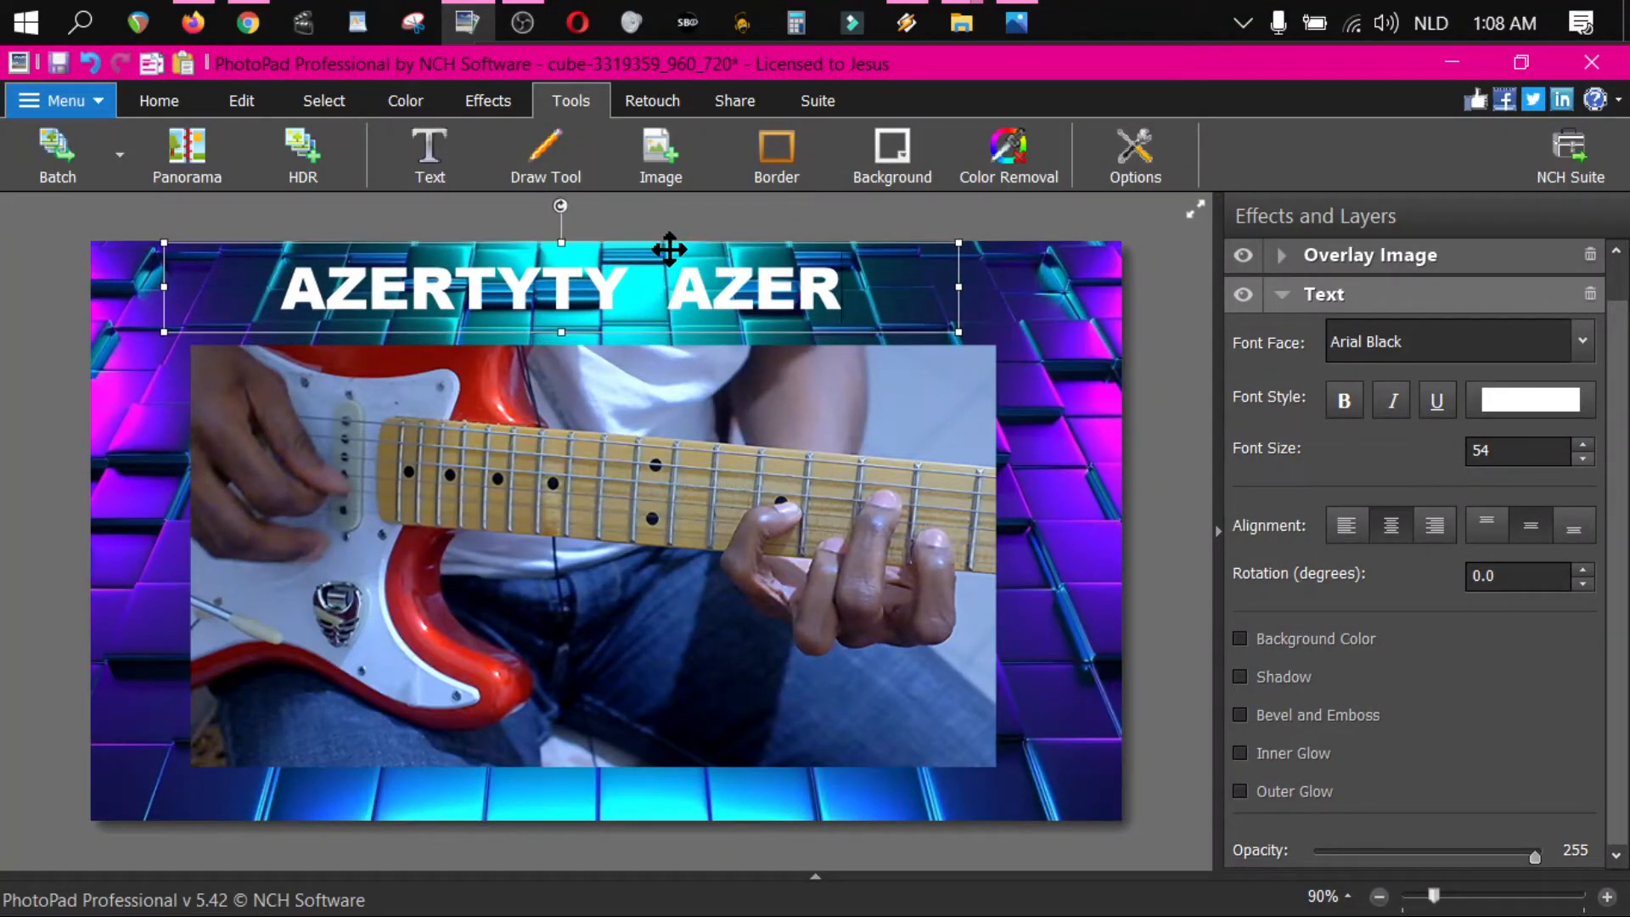
left_click_drag(955, 322, 968, 338)
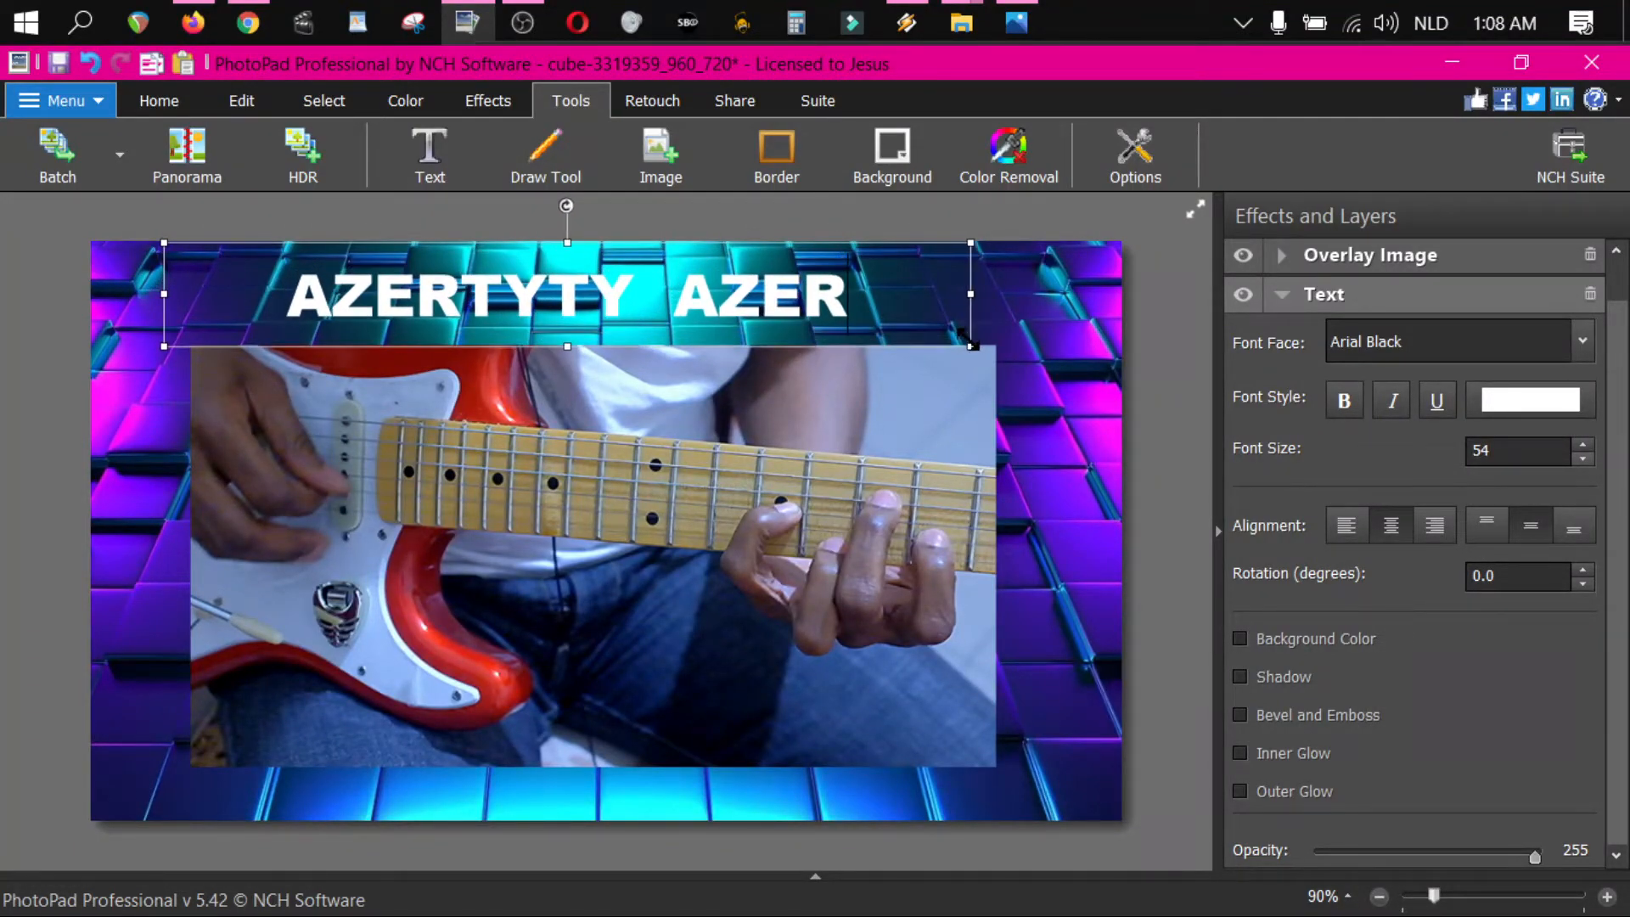
left_click_drag(163, 295, 381, 303)
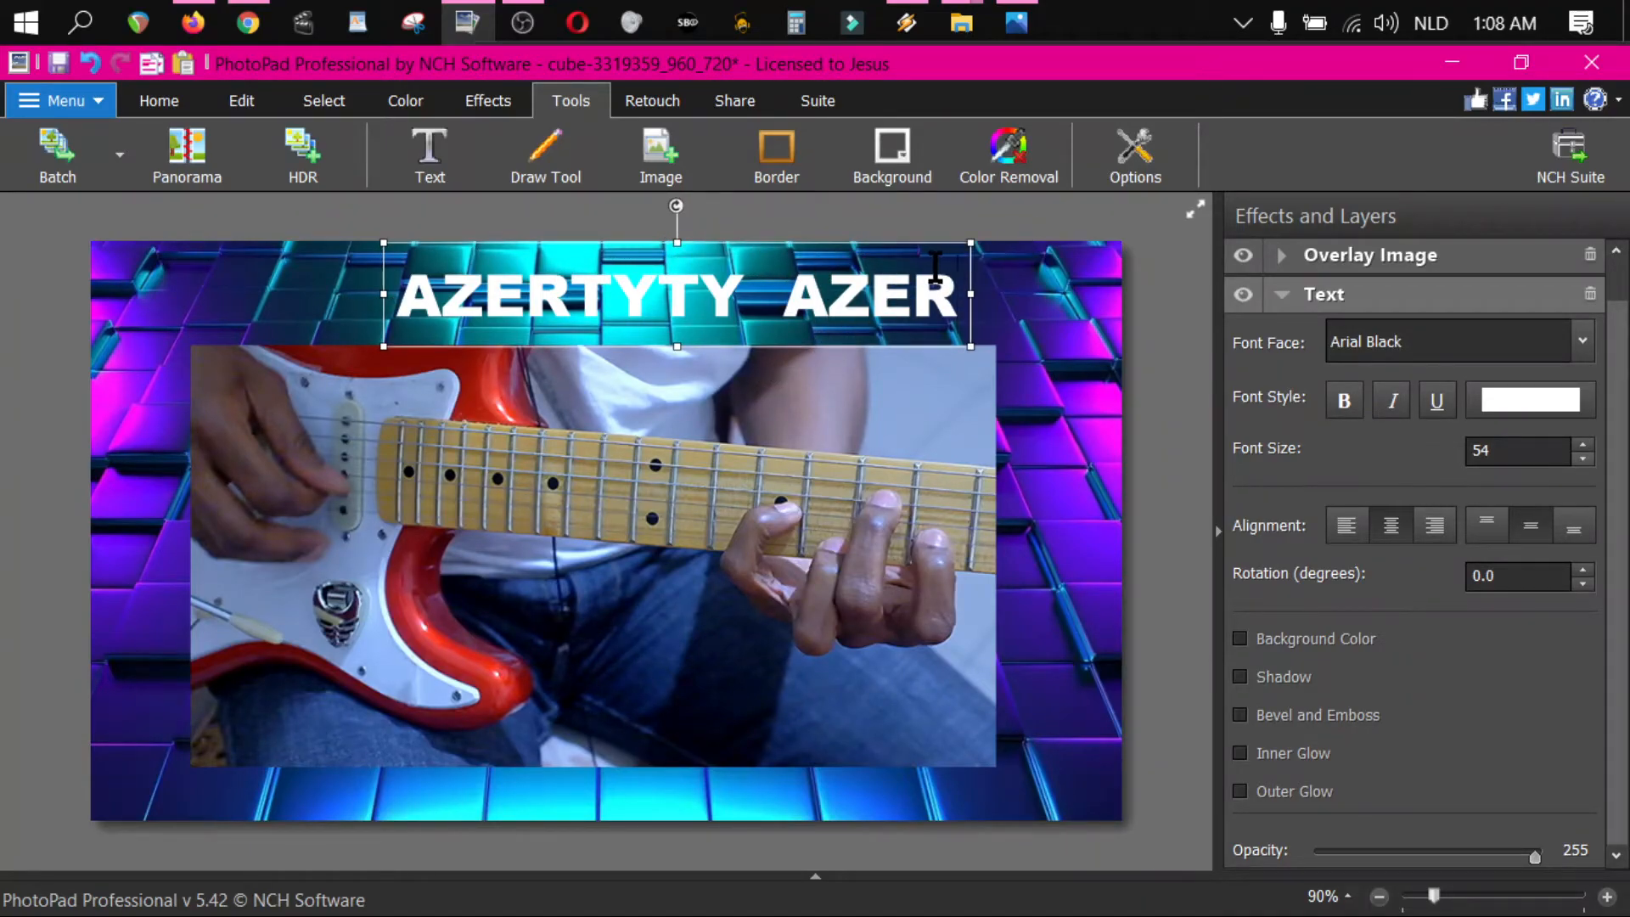
left_click_drag(969, 271, 875, 262)
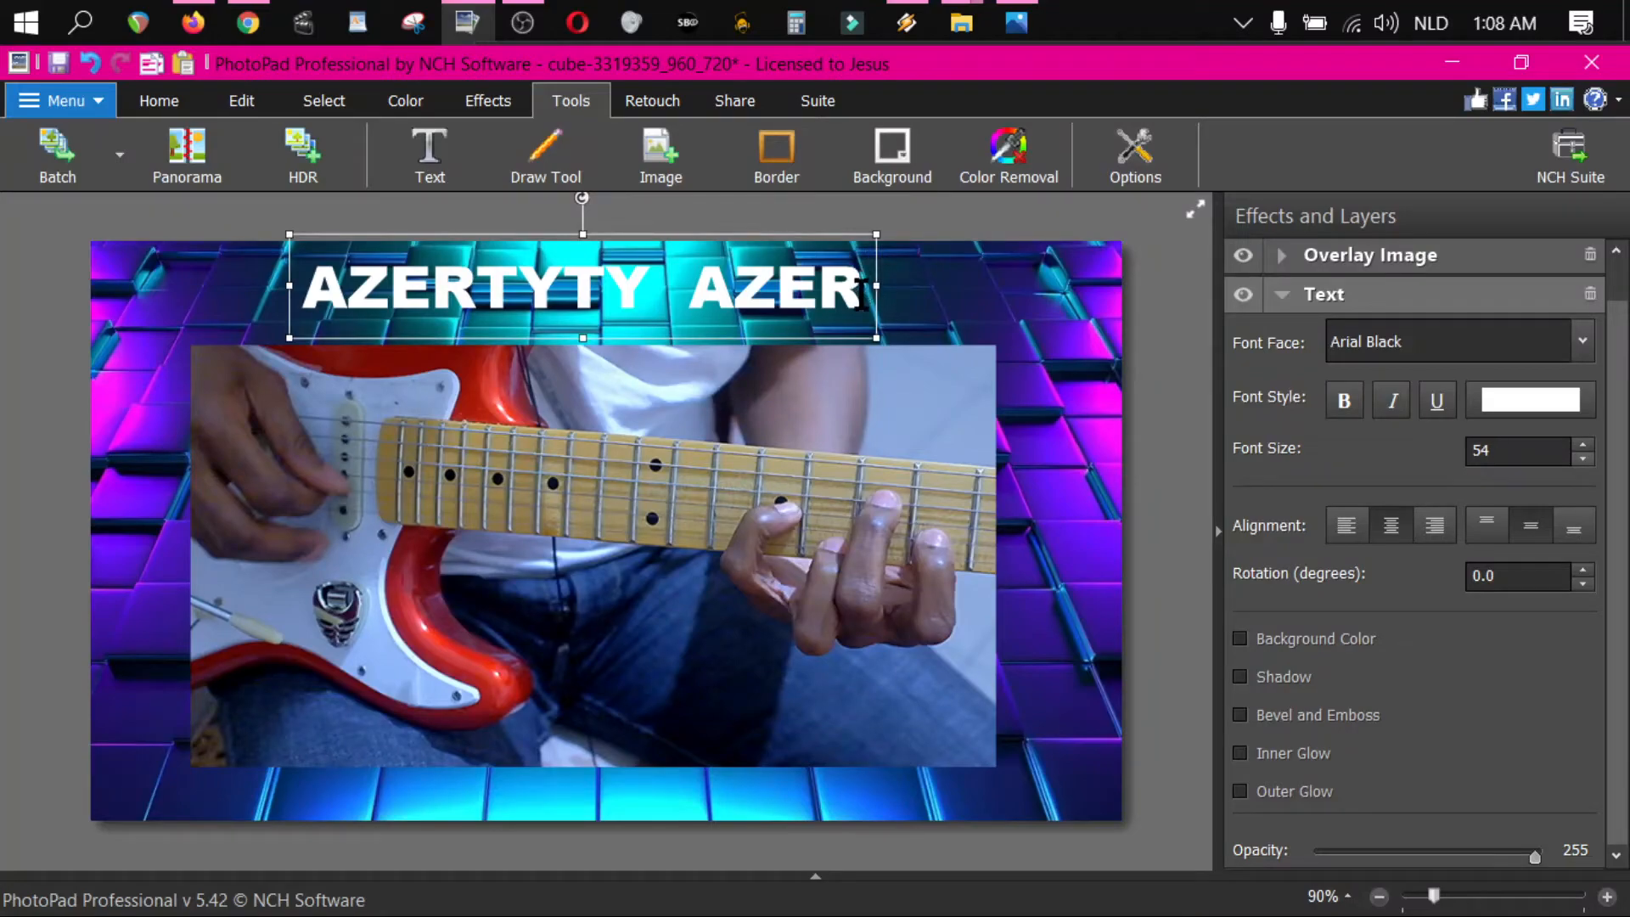
- Add a second line reading "I LOVE BYOU" and enlarge the text box to fit both lines near the image's upper edge
key("Return")
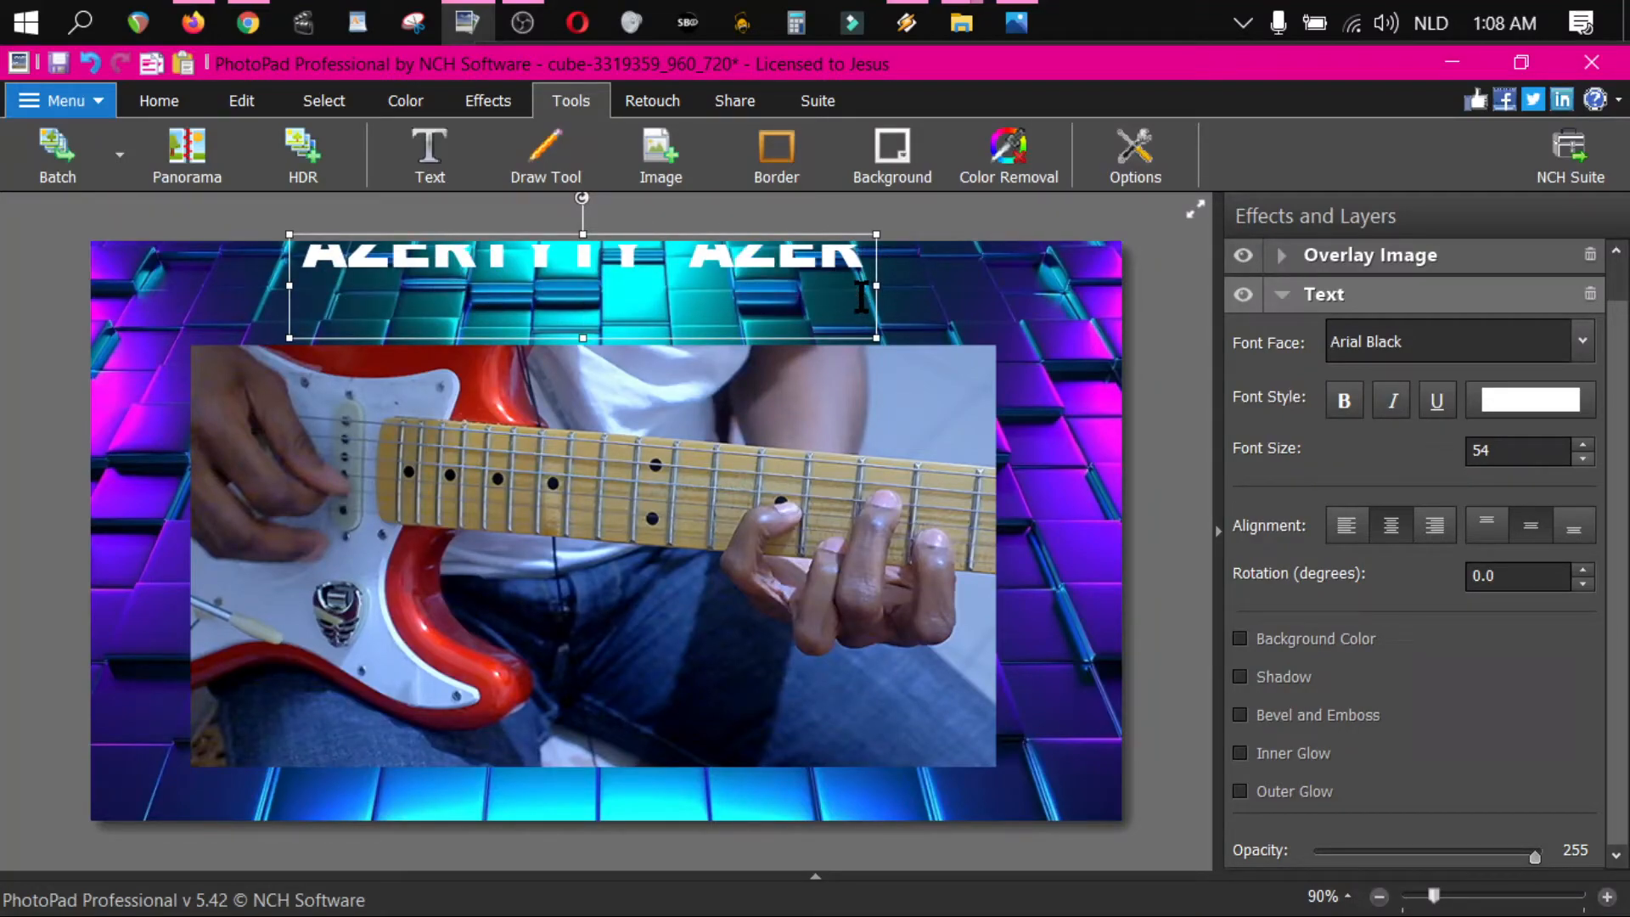
left_click_drag(883, 344, 964, 469)
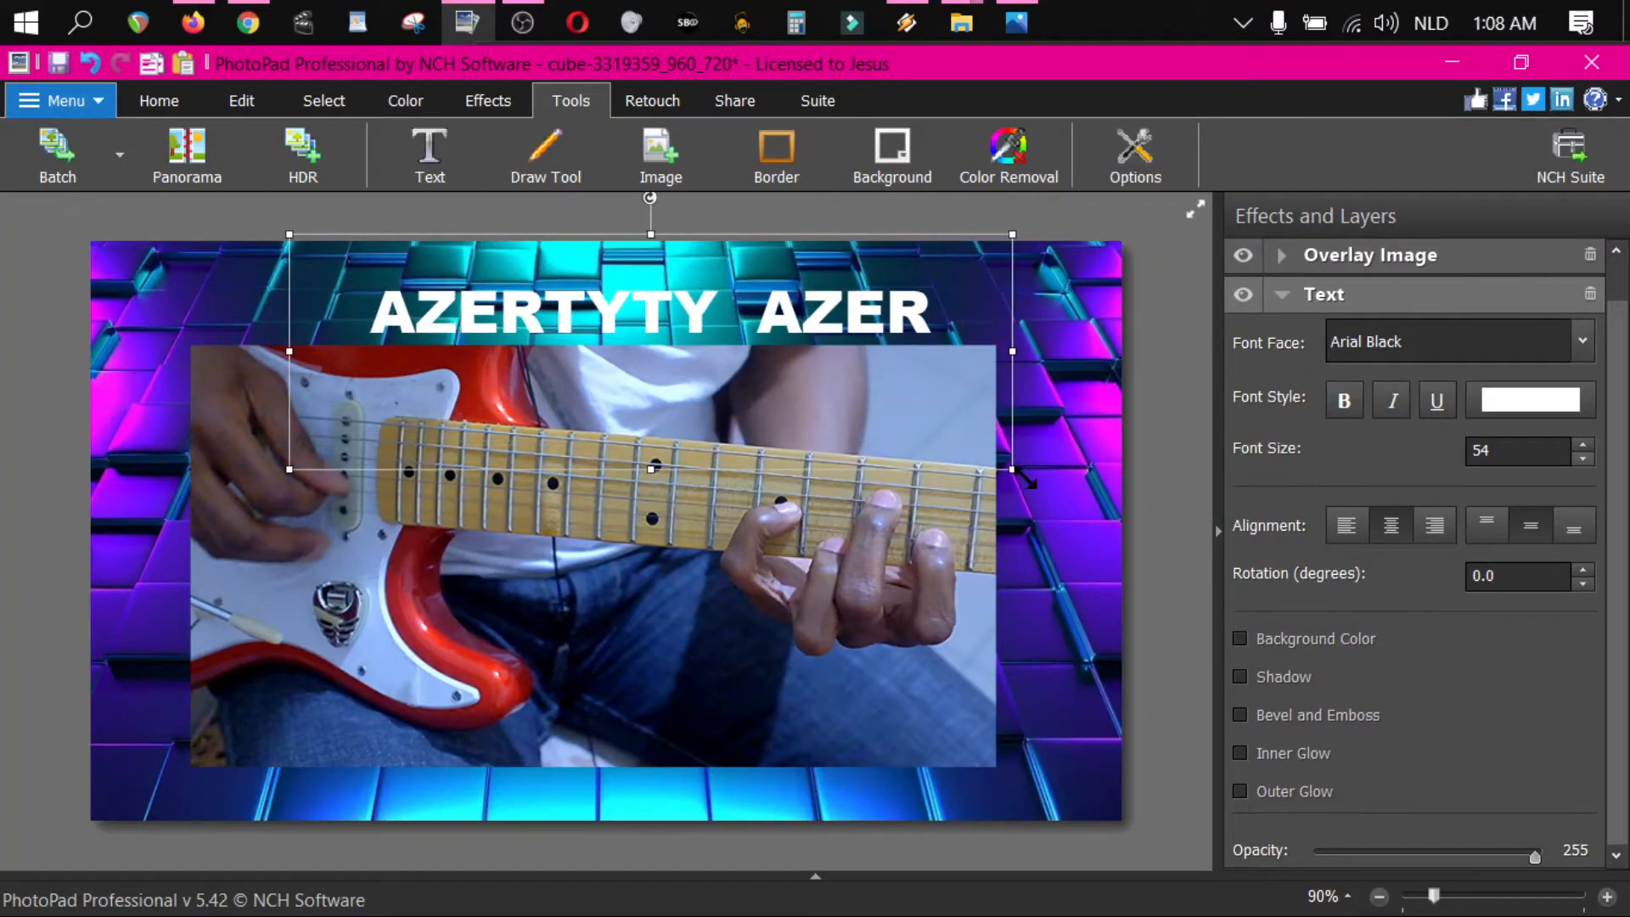
left_click_drag(289, 471, 223, 505)
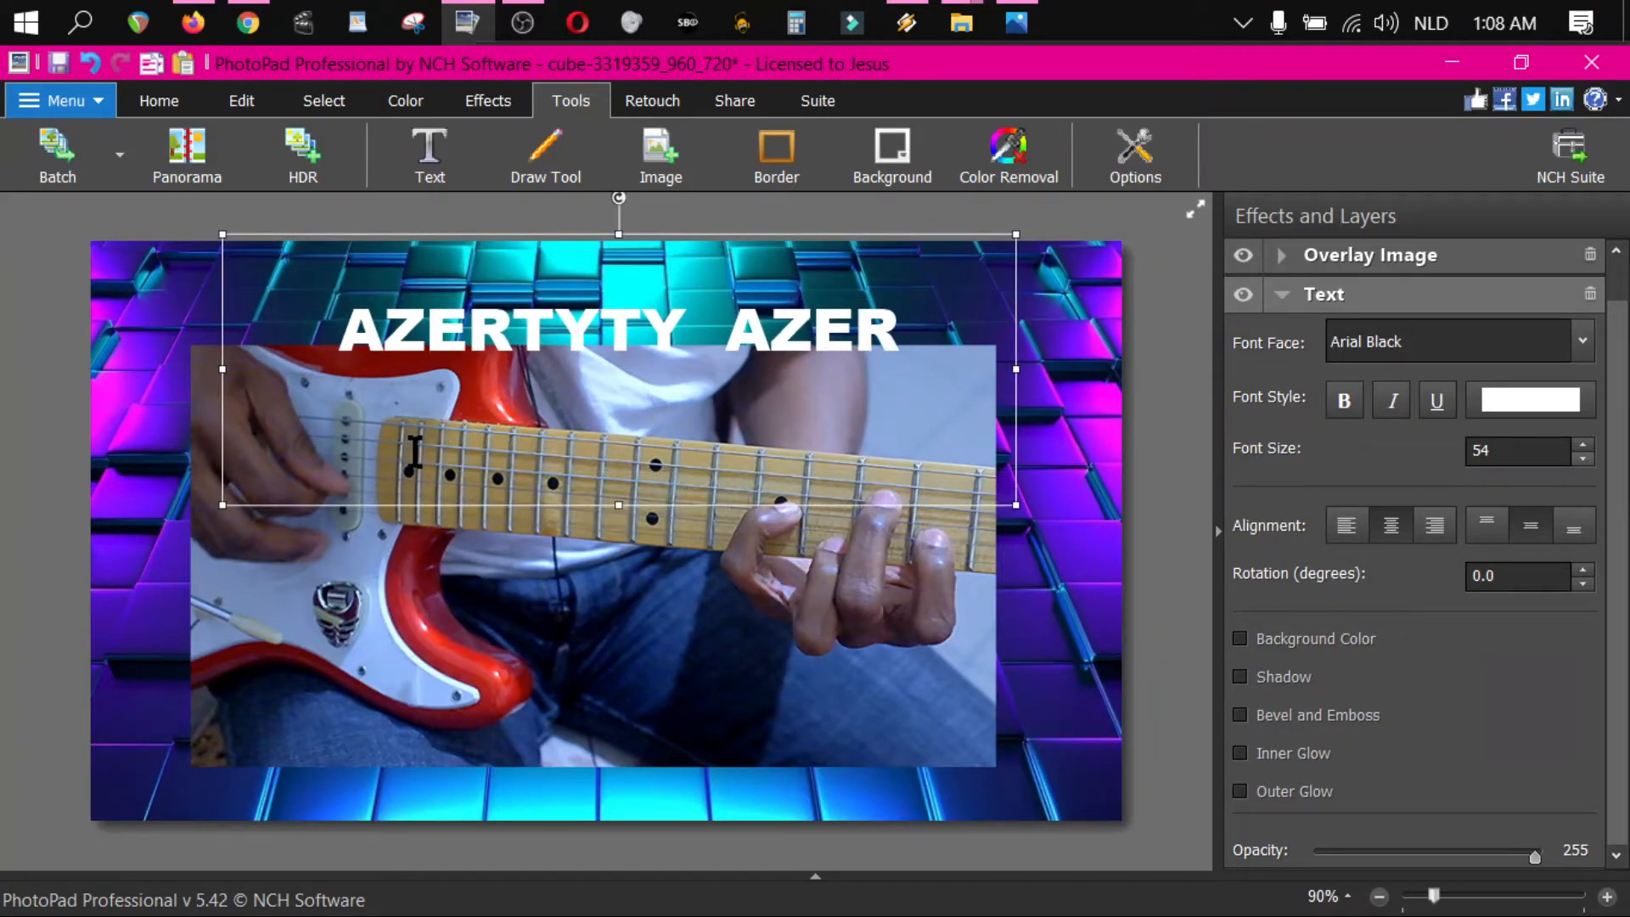
type("I L")
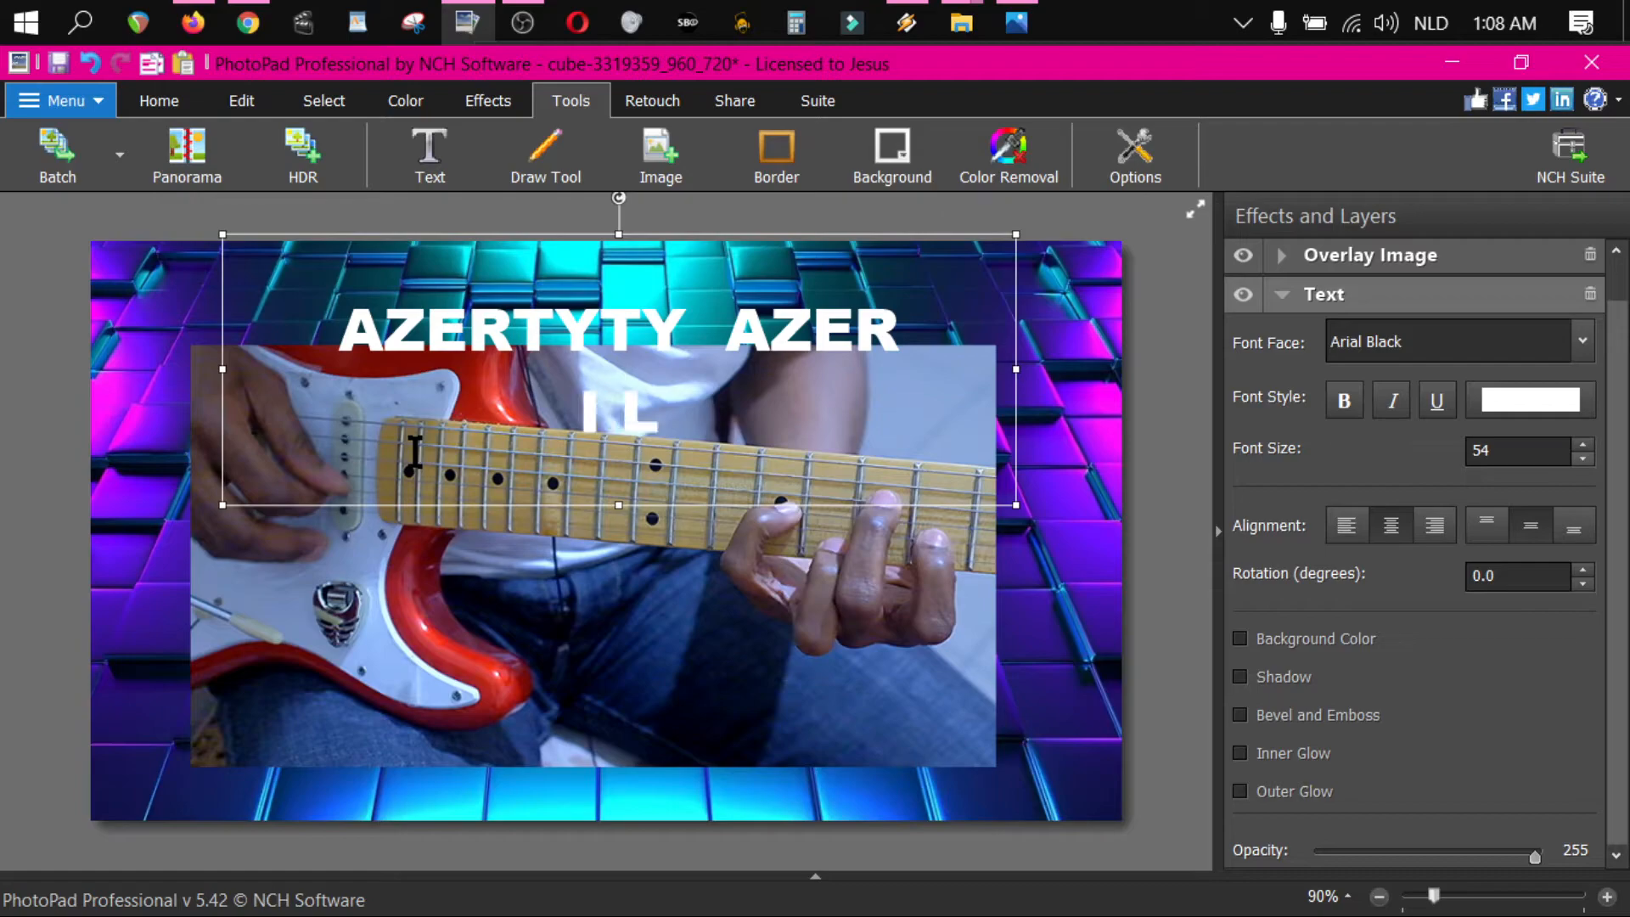
type("OVE BYOU")
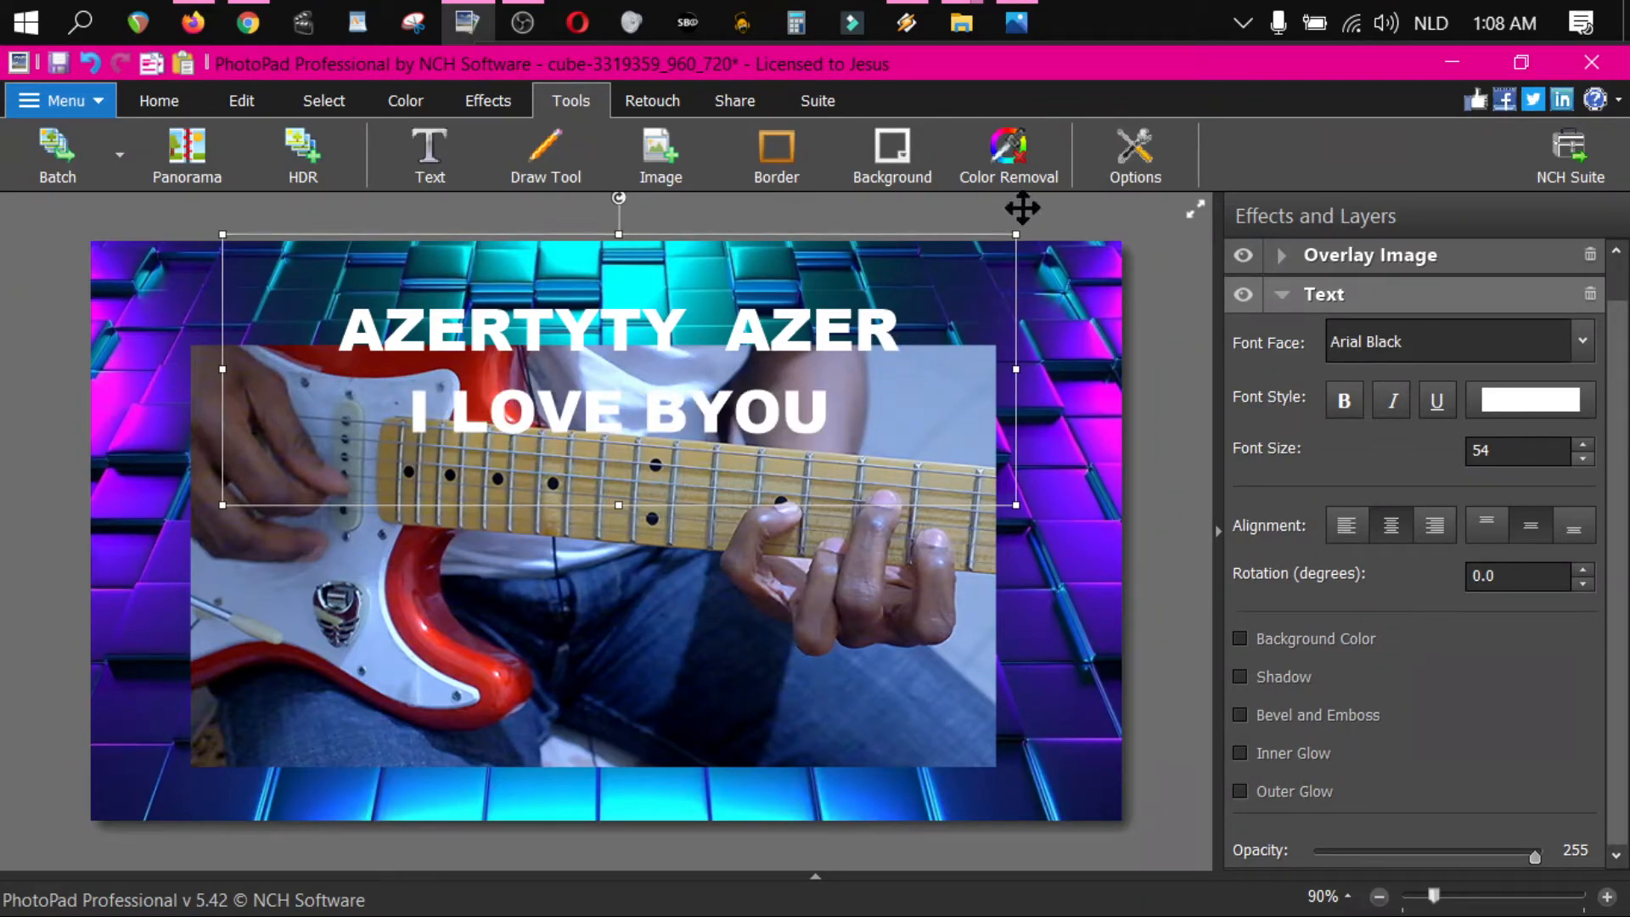
mouse_move(1017, 256)
left_mouse_down()
mouse_move(1015, 336)
mouse_move(985, 382)
mouse_move(1023, 259)
left_mouse_up()
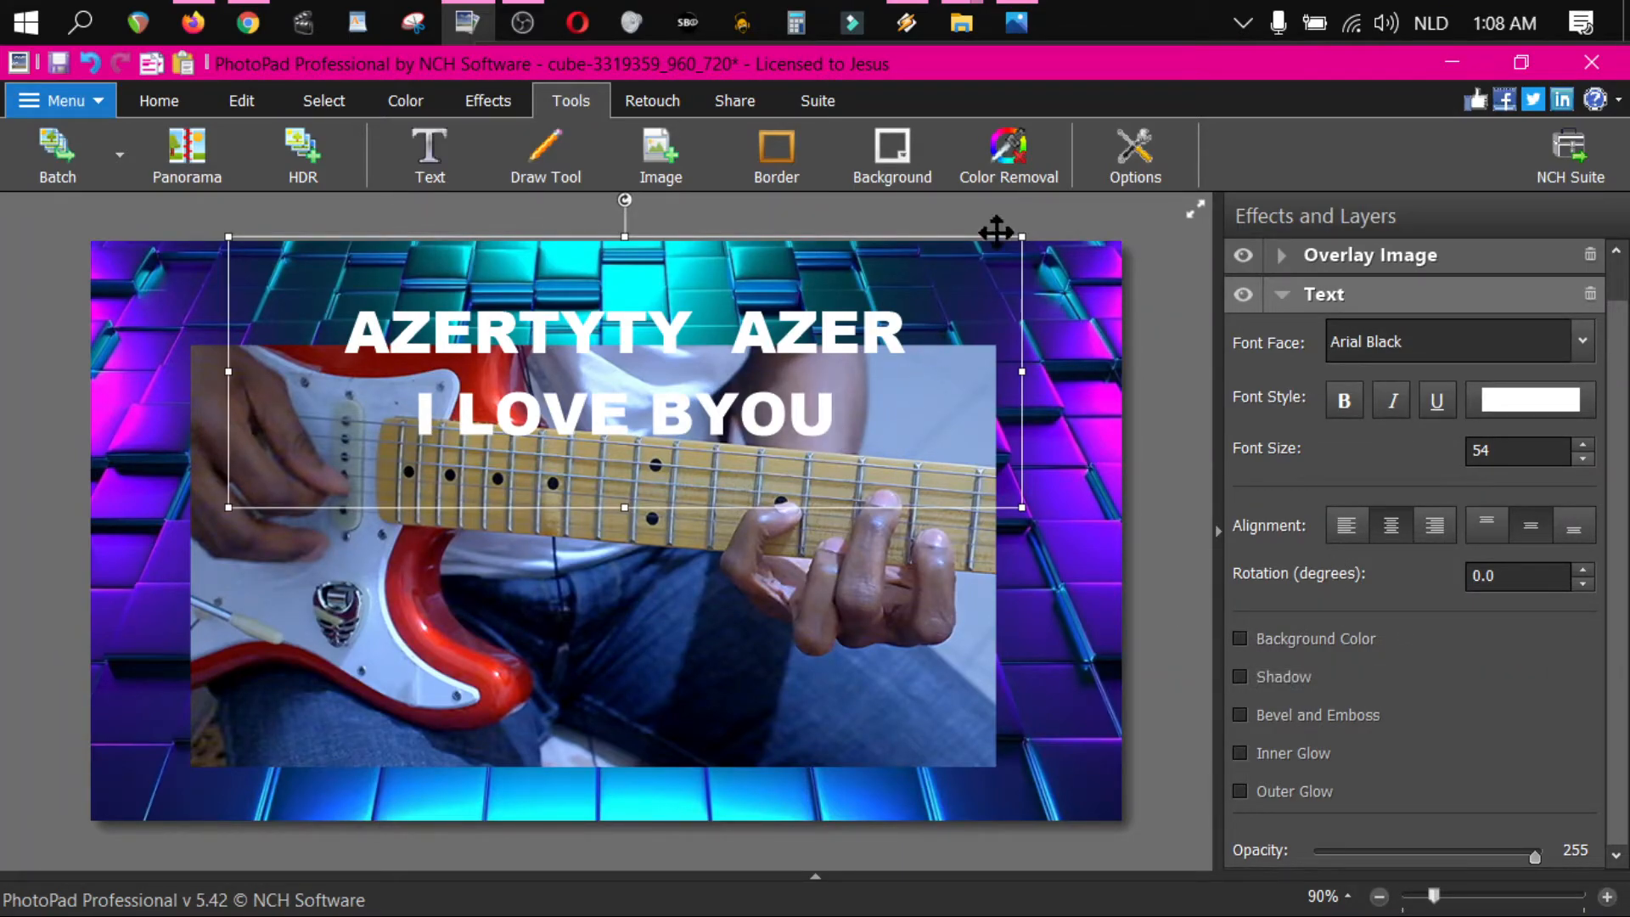
mouse_move(1022, 257)
left_mouse_down()
mouse_move(994, 375)
mouse_move(981, 297)
mouse_move(1021, 253)
left_mouse_up()
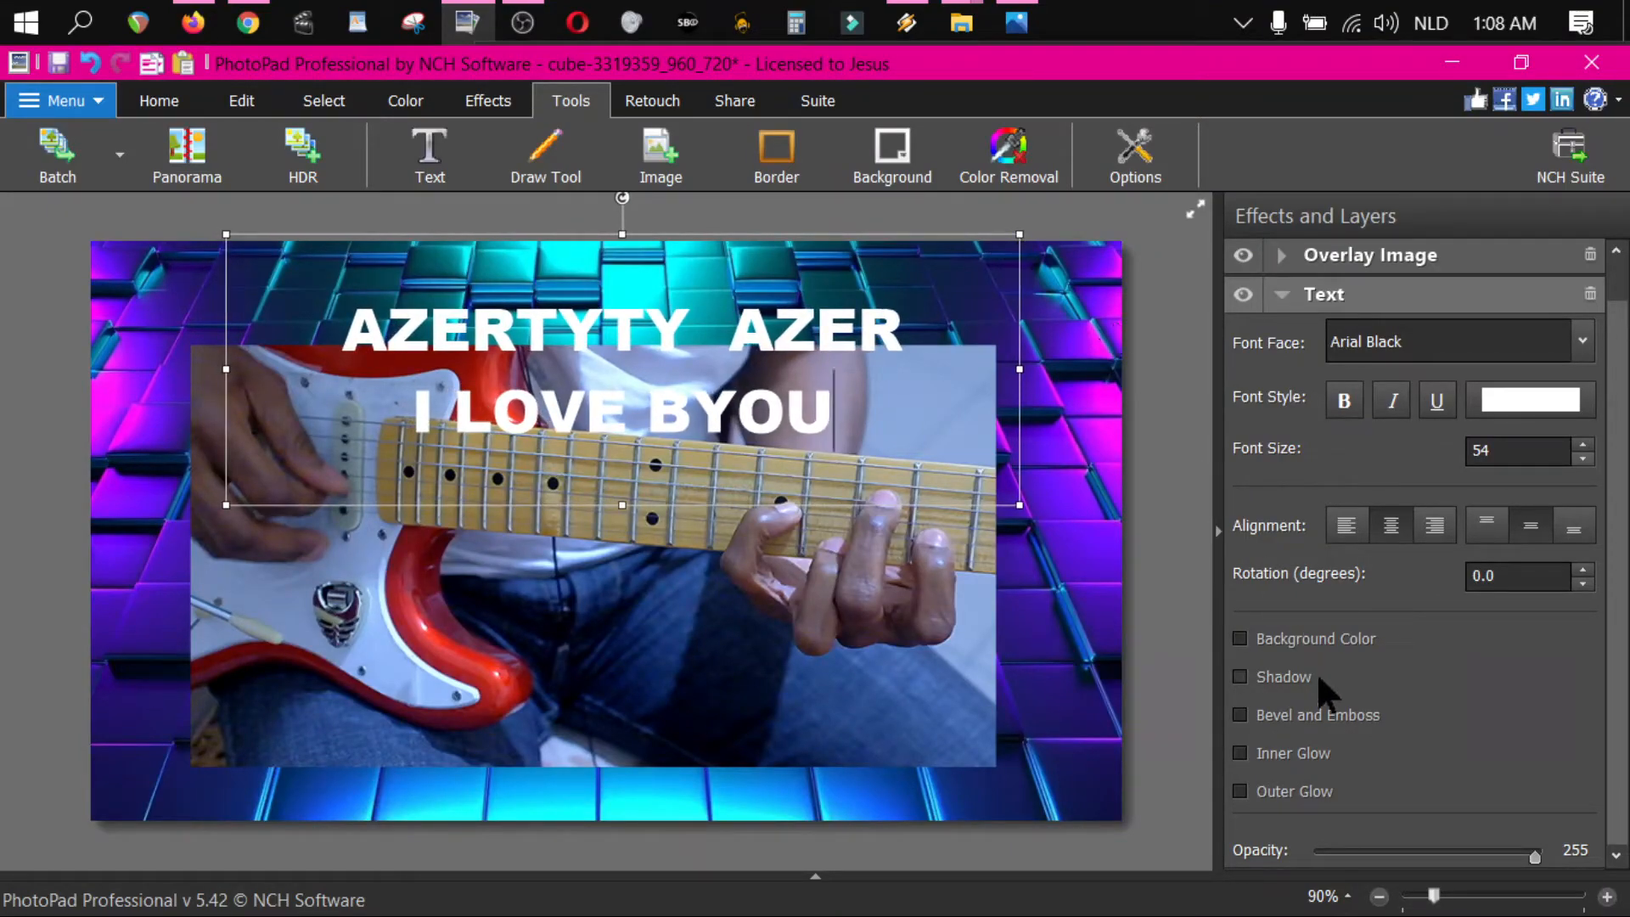
- Give the text a dark drop shadow, making it sharper and casting it farther from the letters
left_click(1258, 678)
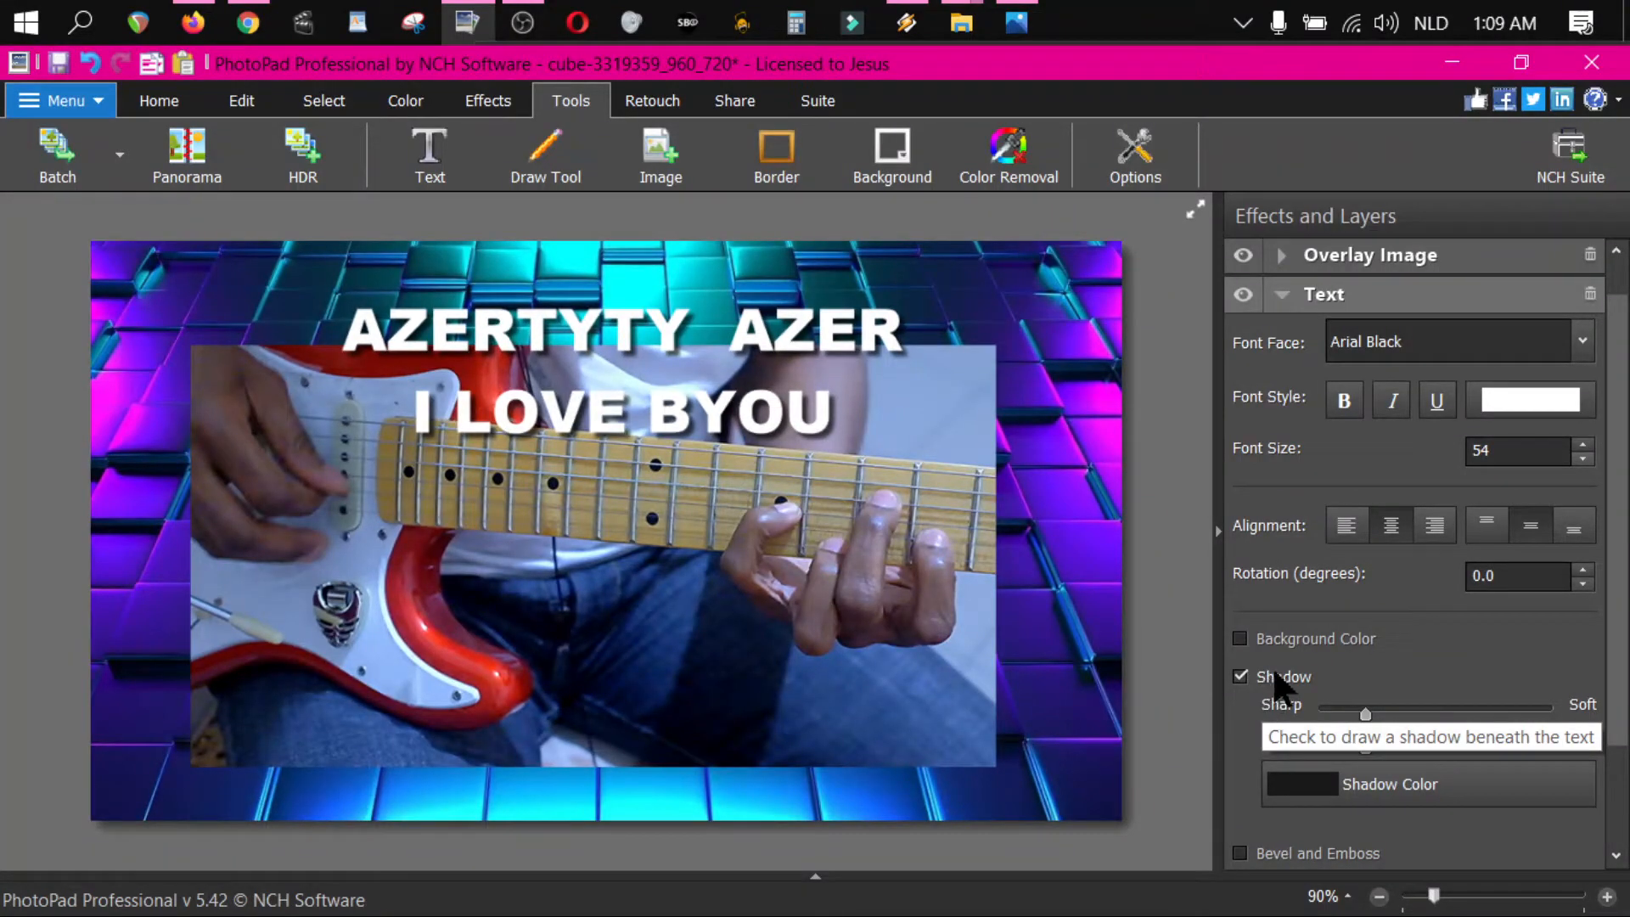
left_click_drag(1366, 715, 1338, 718)
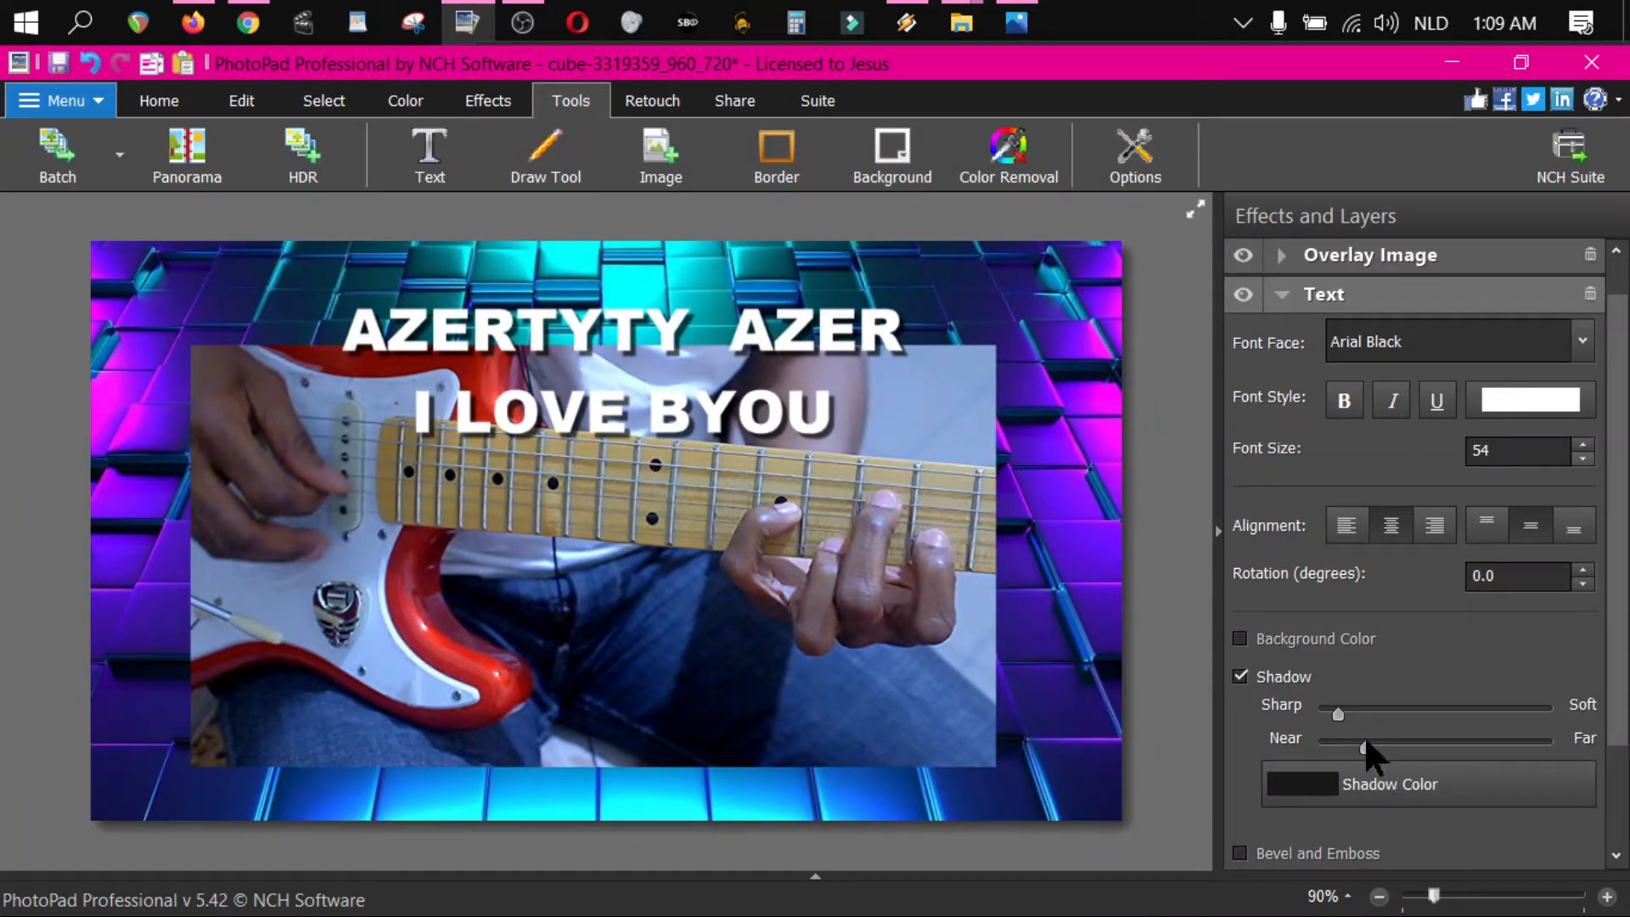
left_click_drag(1367, 747, 1411, 747)
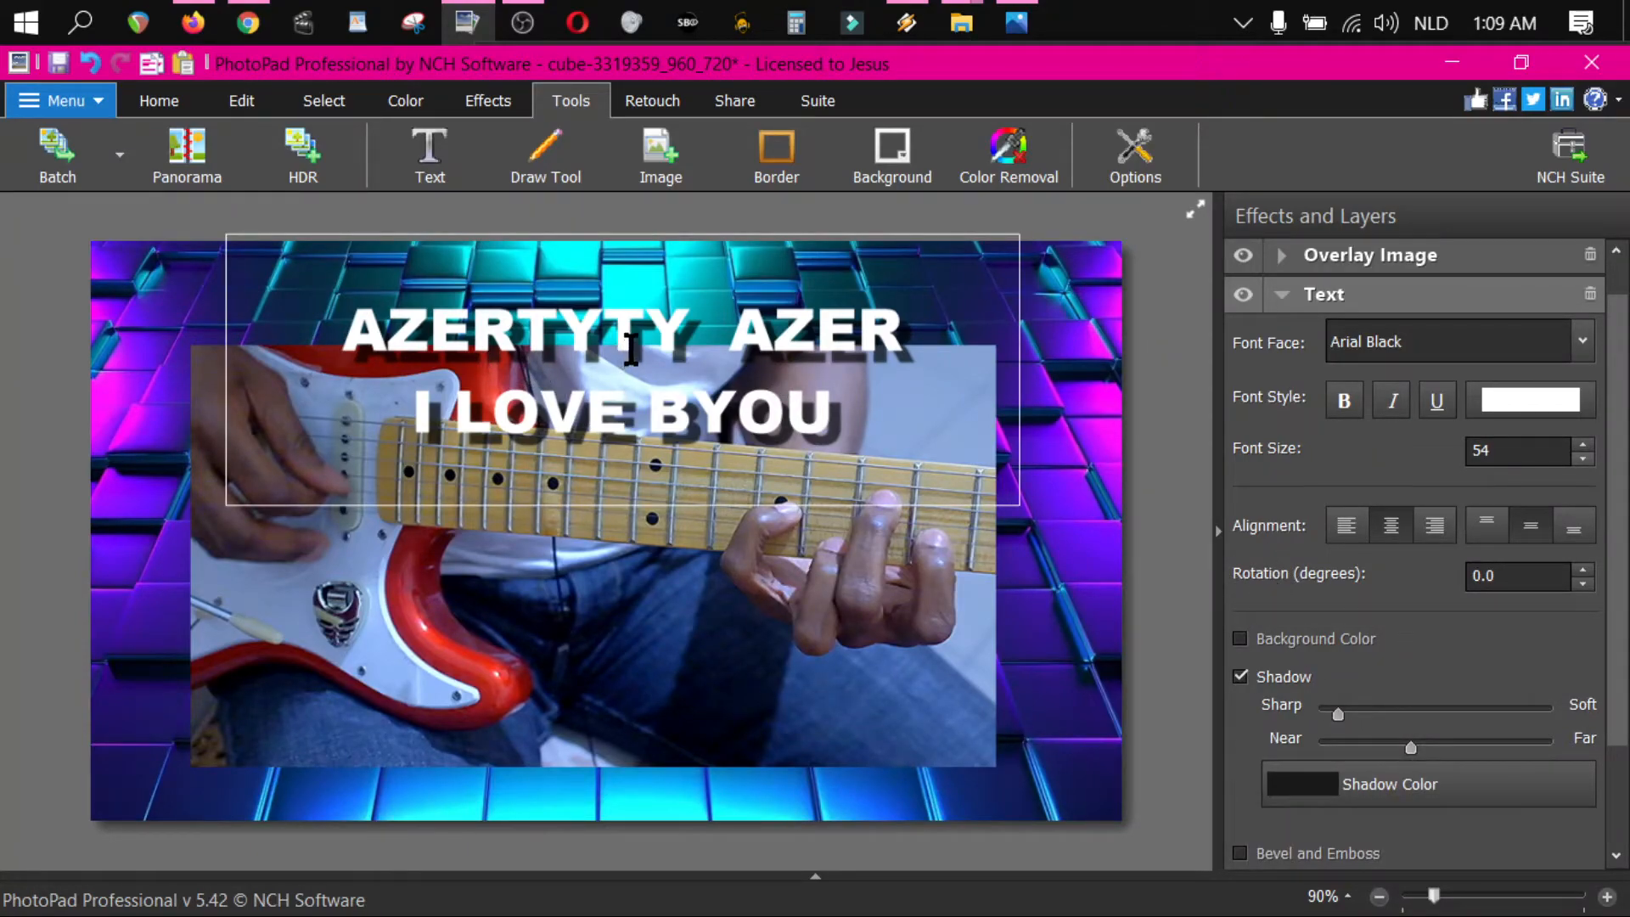
- Shorten the first word of the placeholder text to "AZERTYY"
left_click(652, 333)
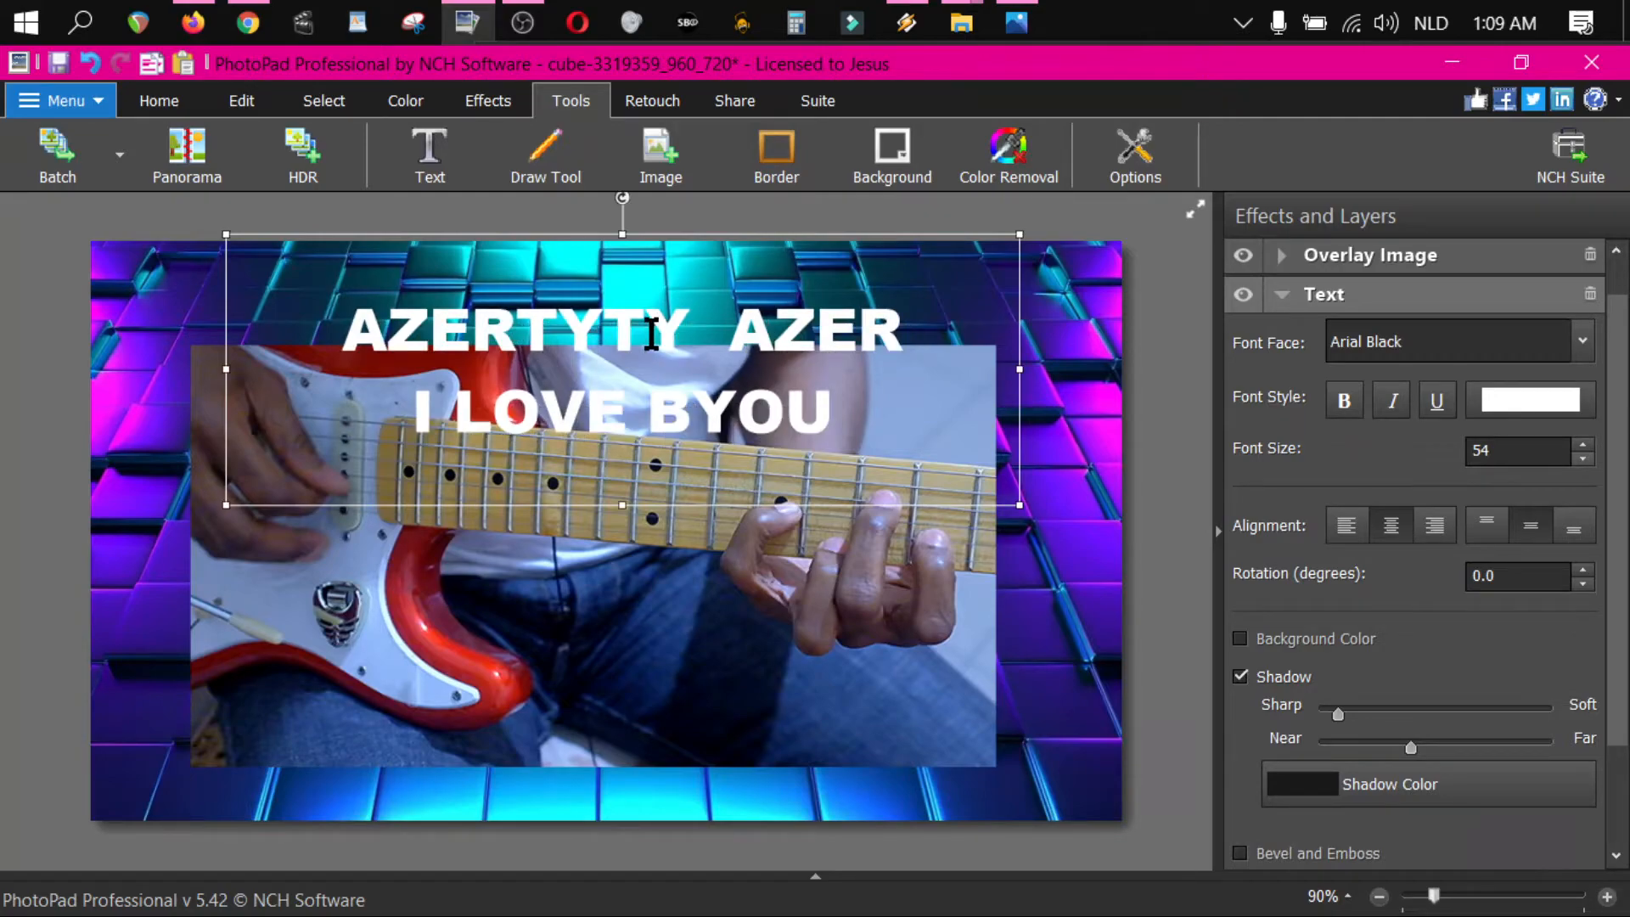
key("BackSpace")
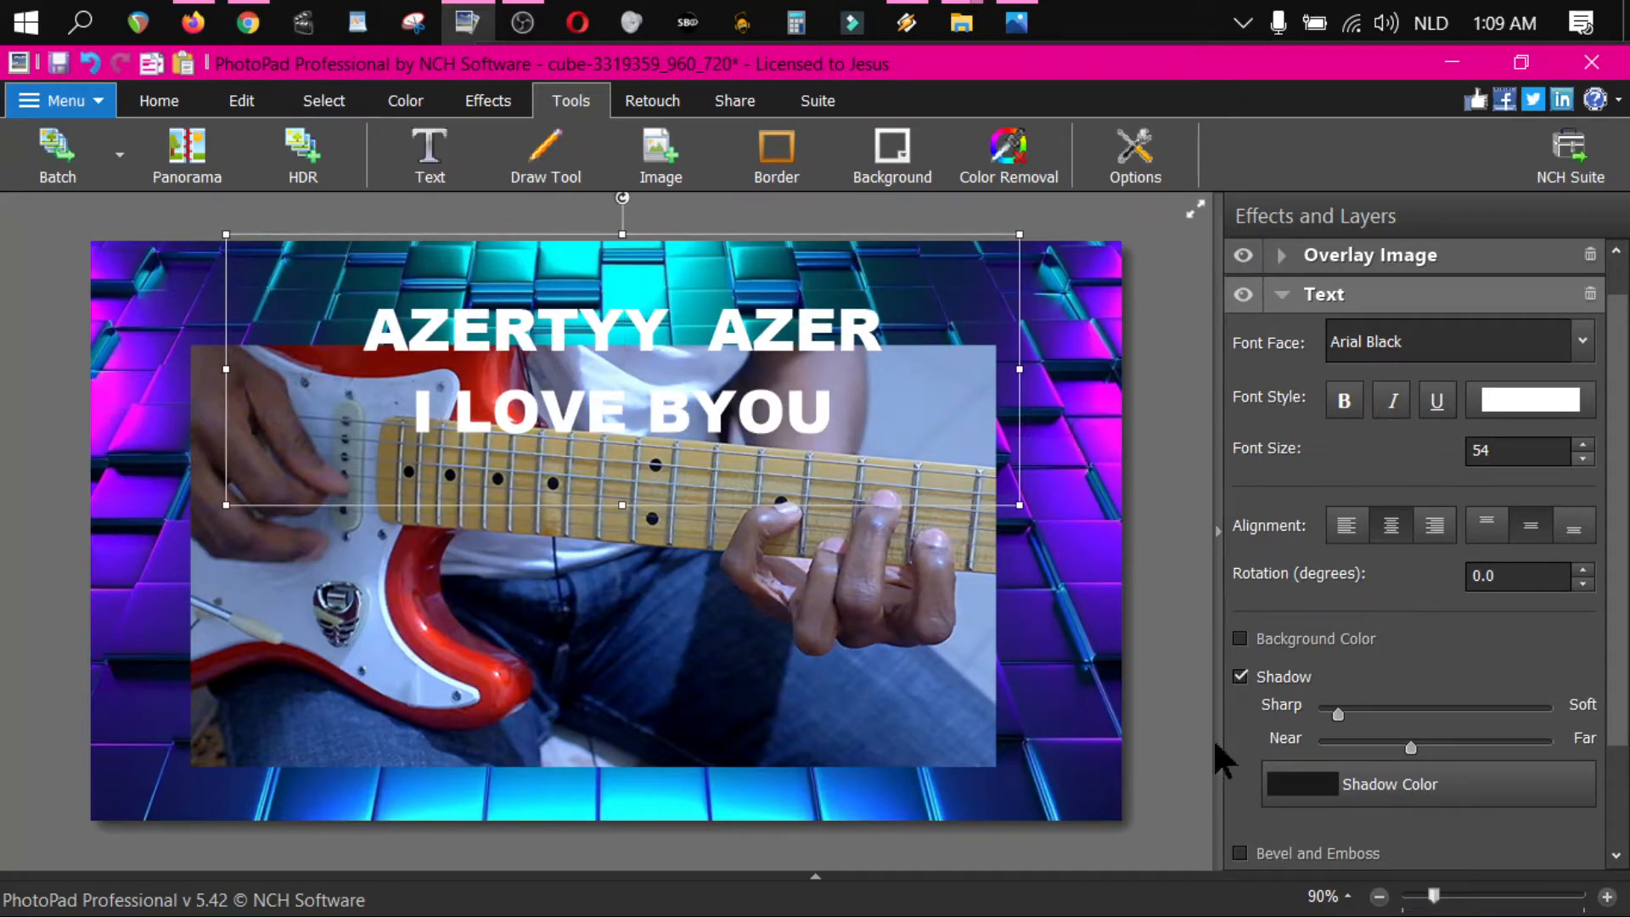
left_click(1240, 638)
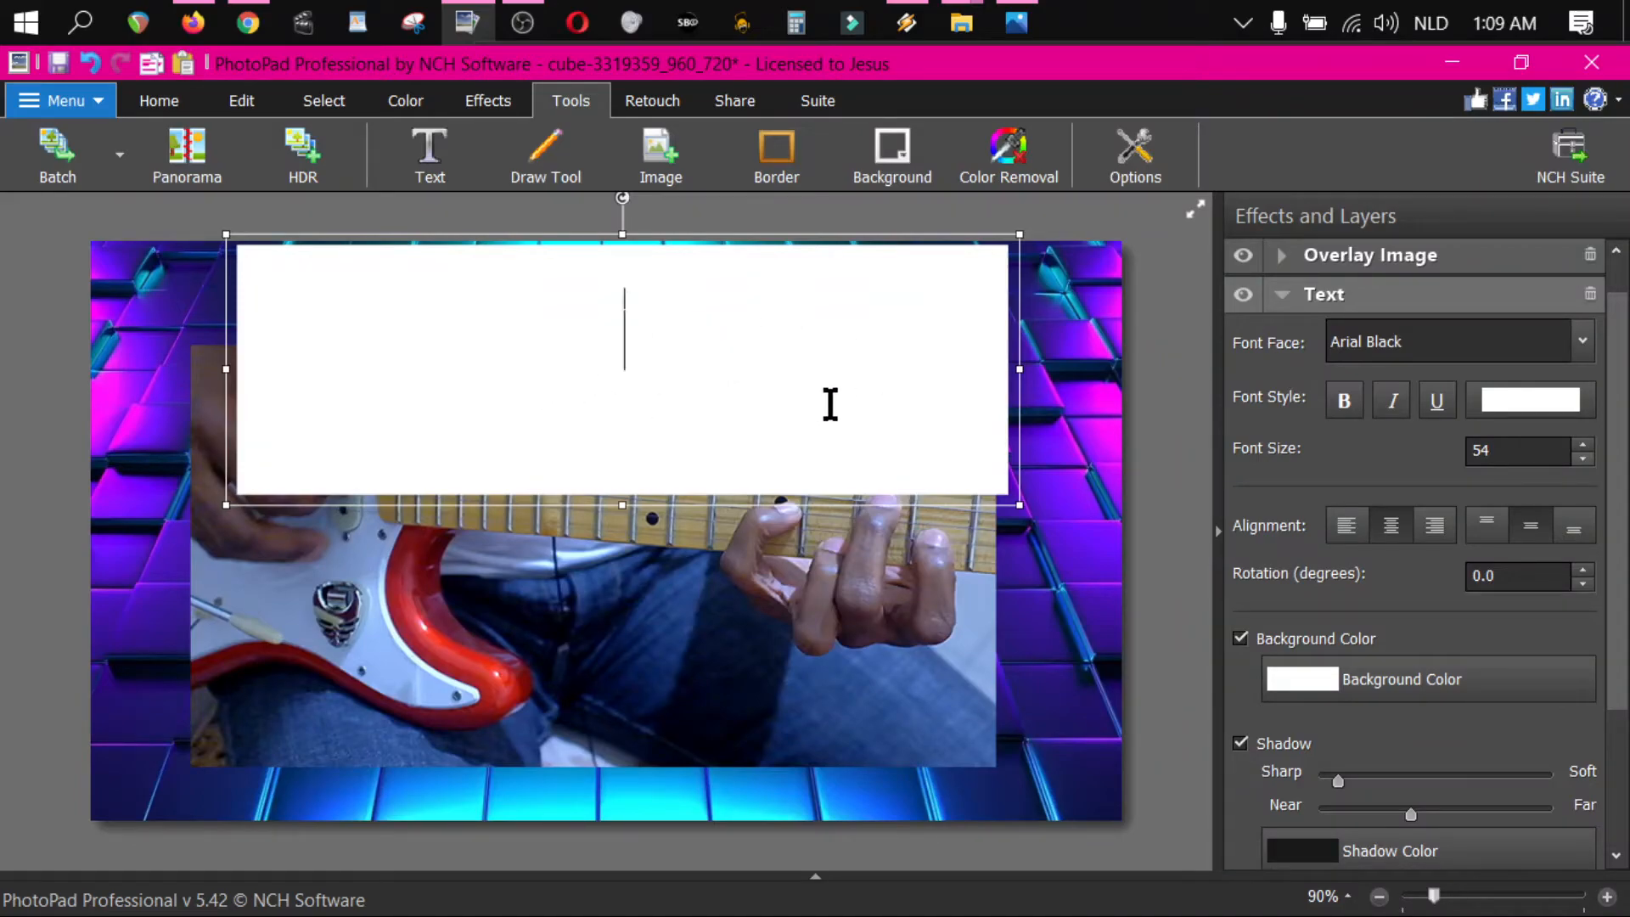
left_click(1240, 638)
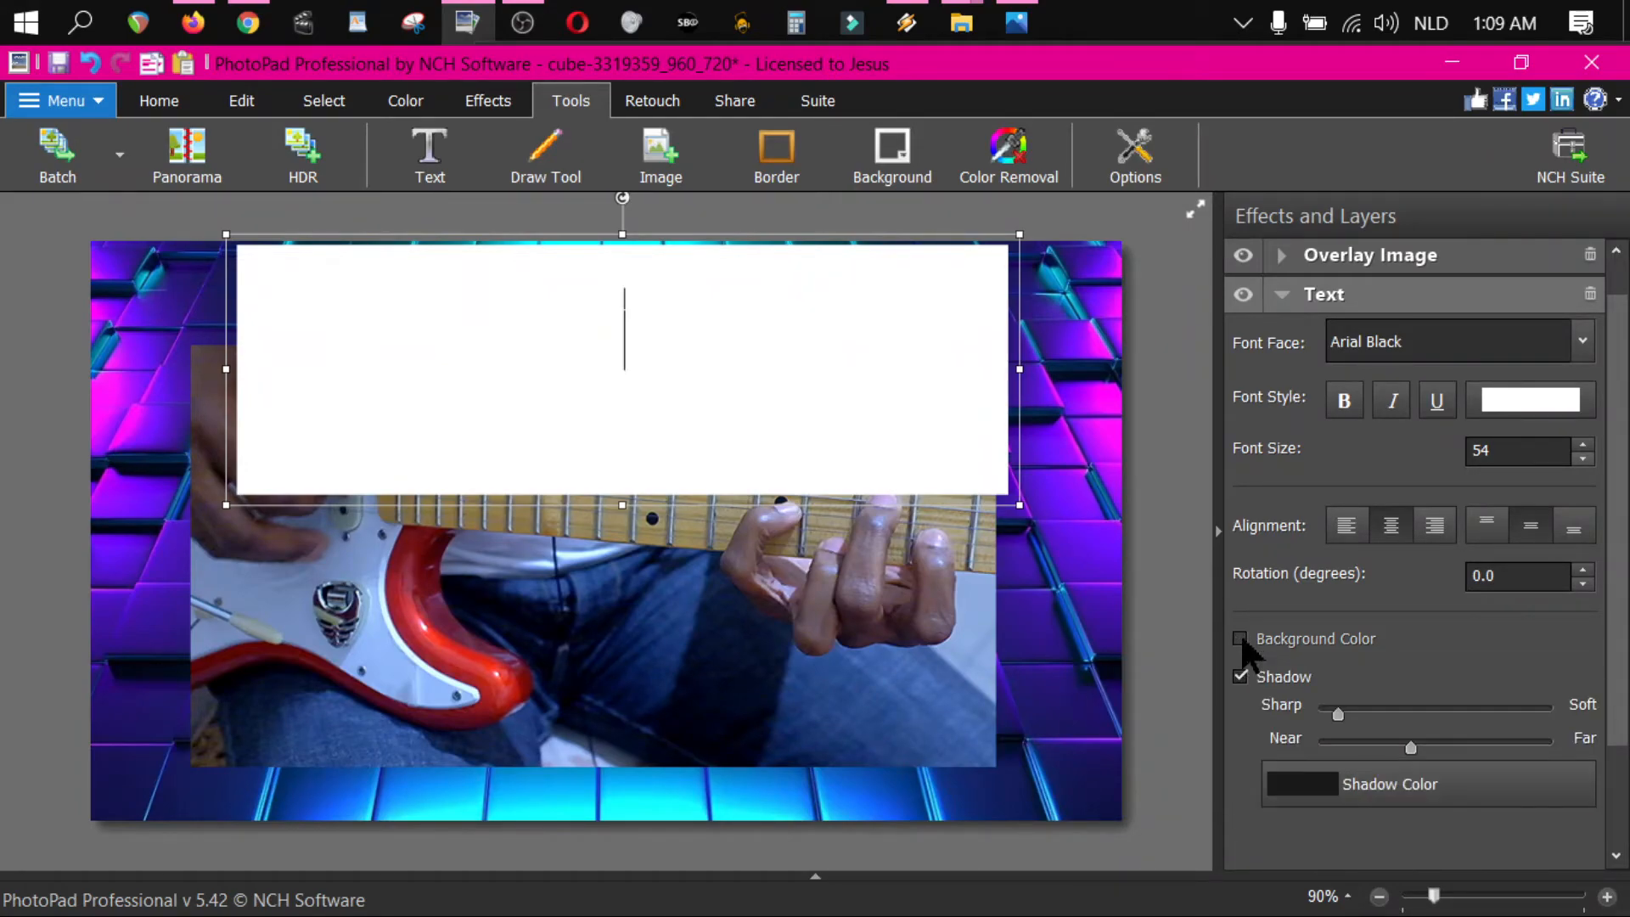
left_click(1240, 639)
left_click(1241, 638)
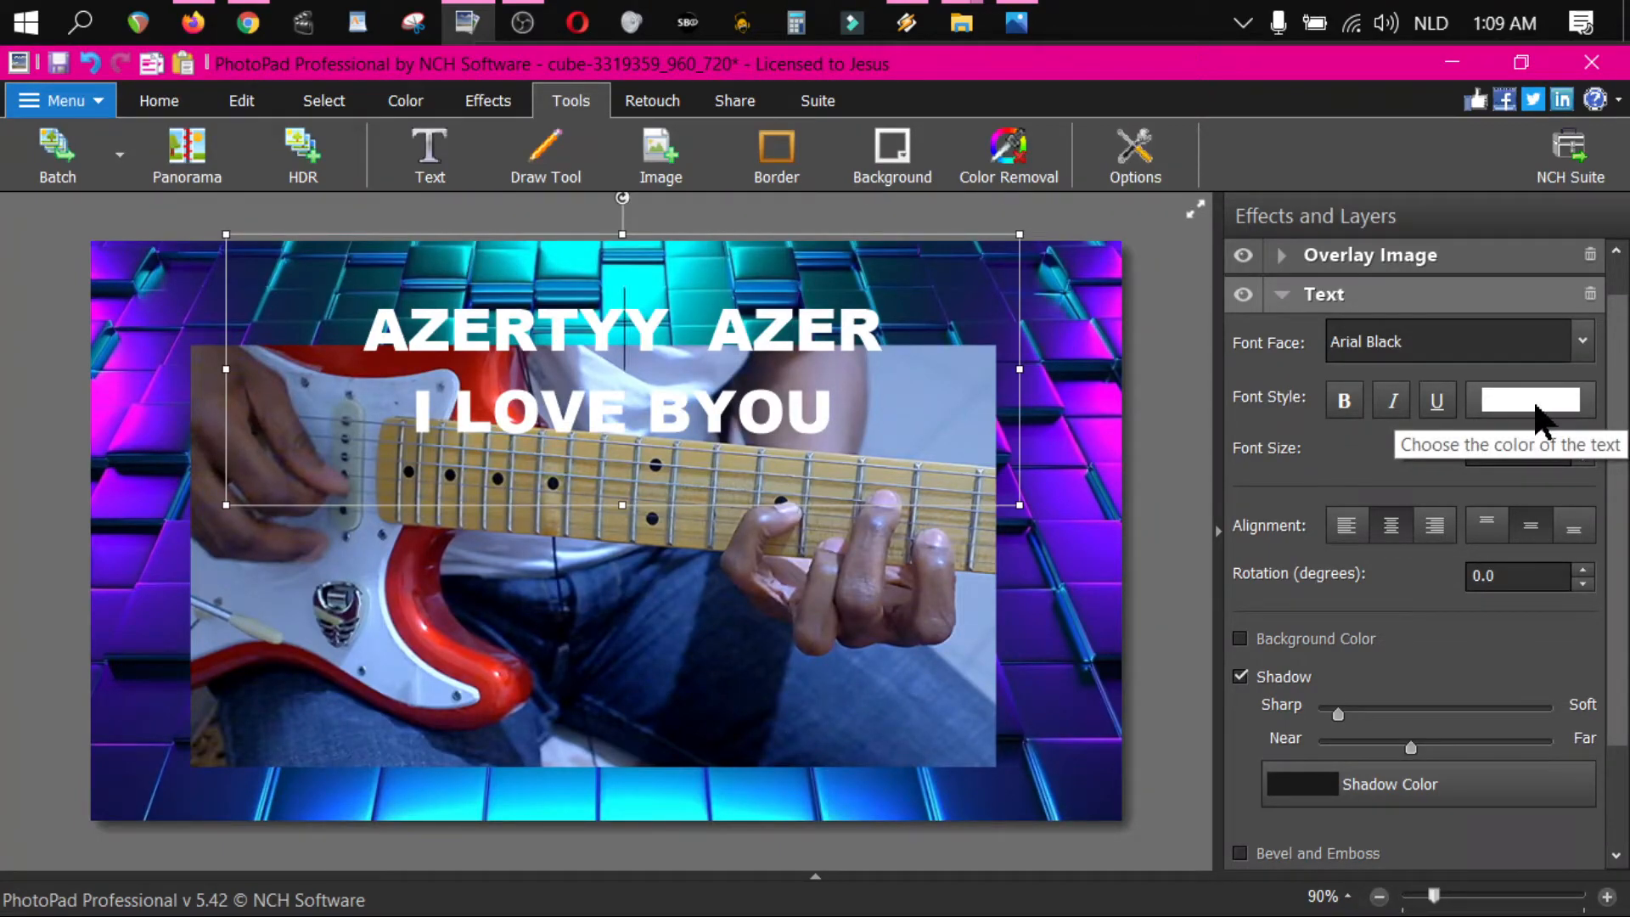
- Turn on the text's background color and set it to black (000000)
left_click(1240, 639)
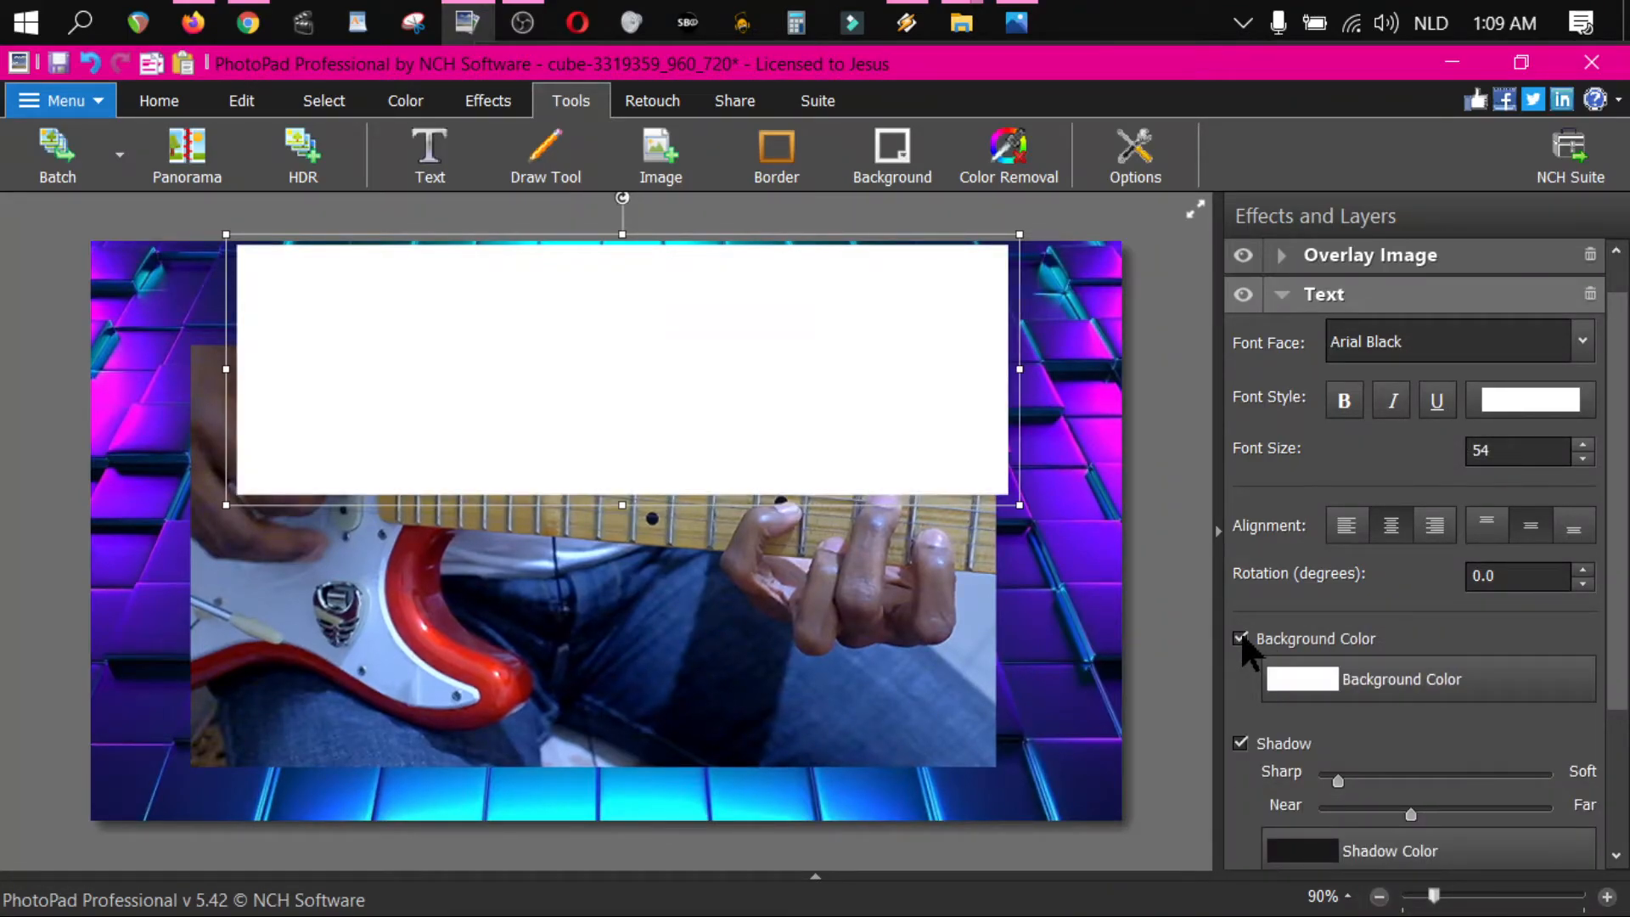
left_click(1302, 684)
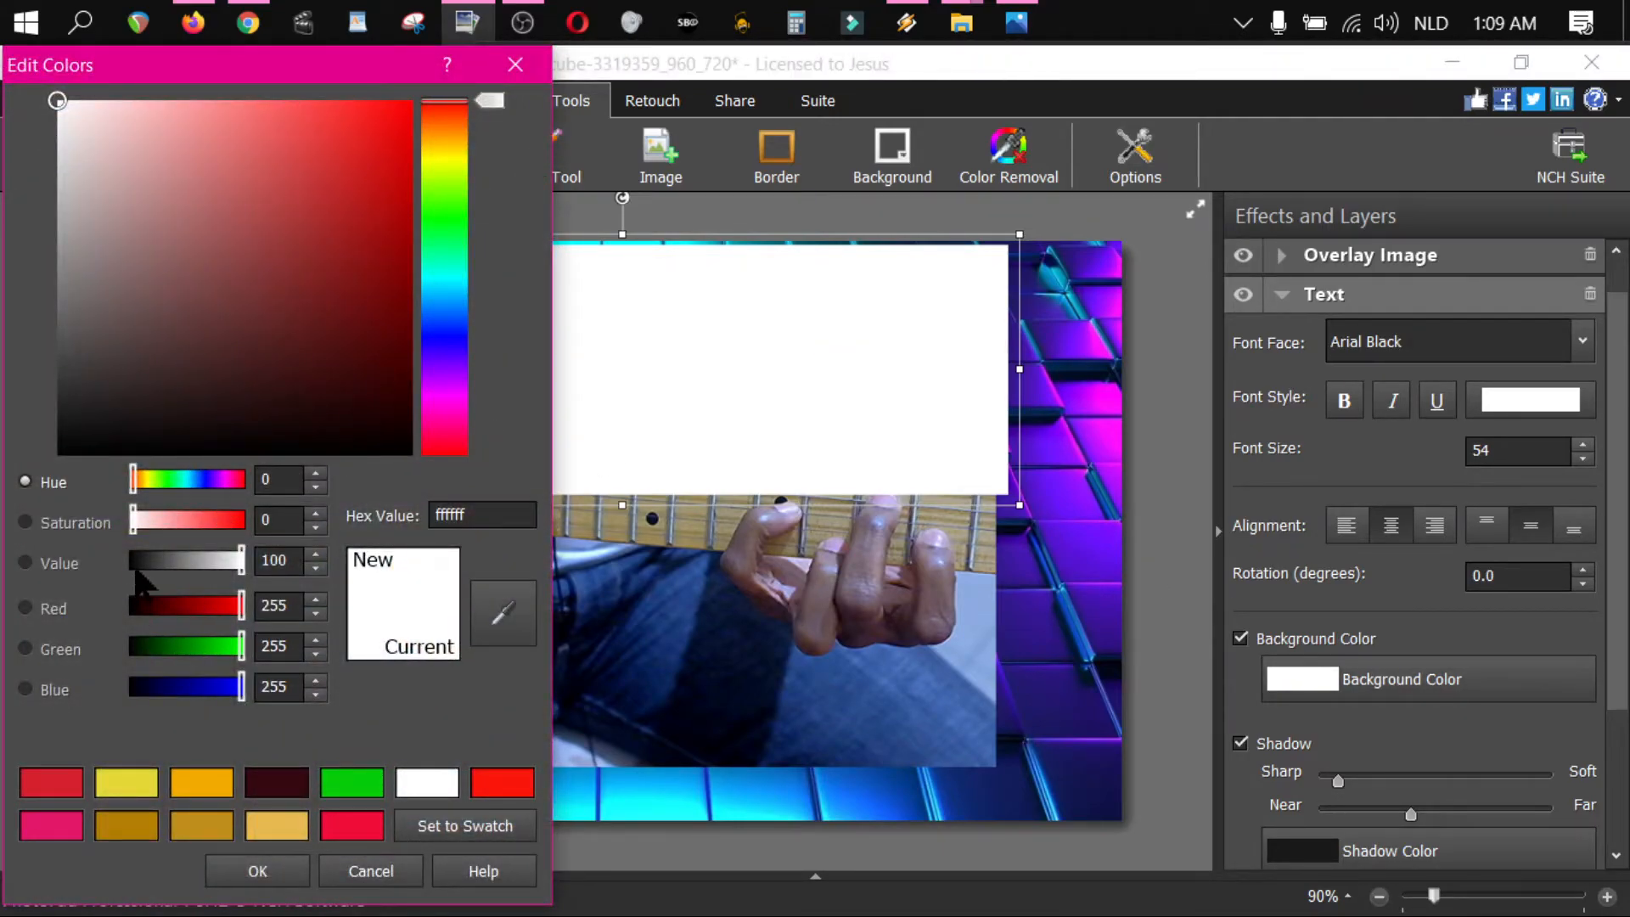
left_click_drag(142, 568, 111, 567)
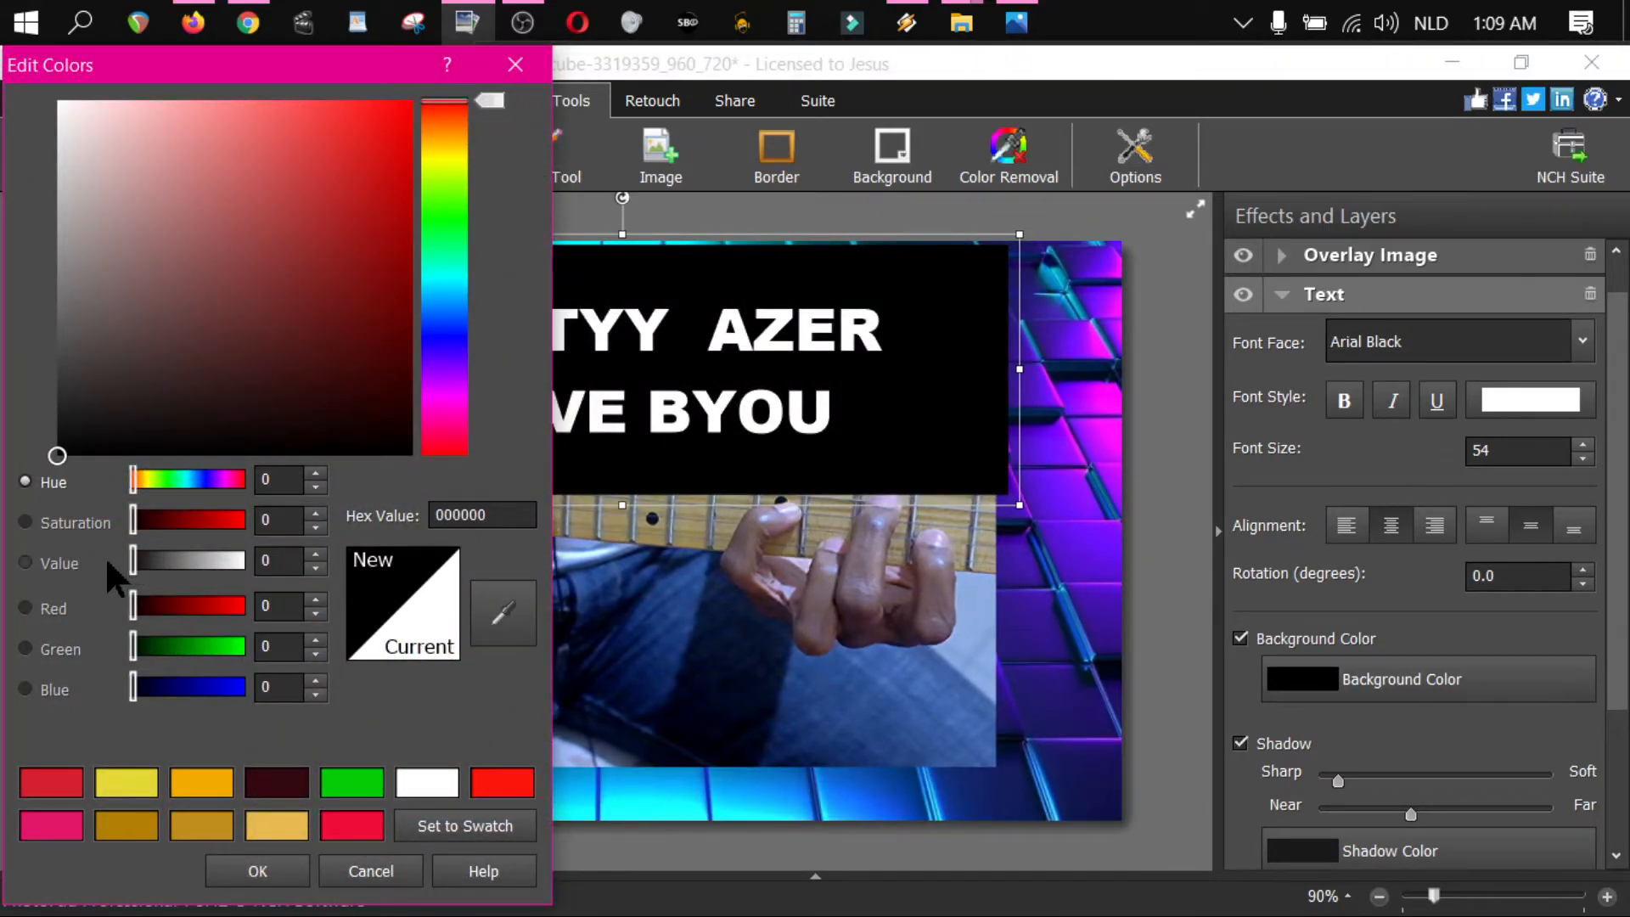
left_click(257, 871)
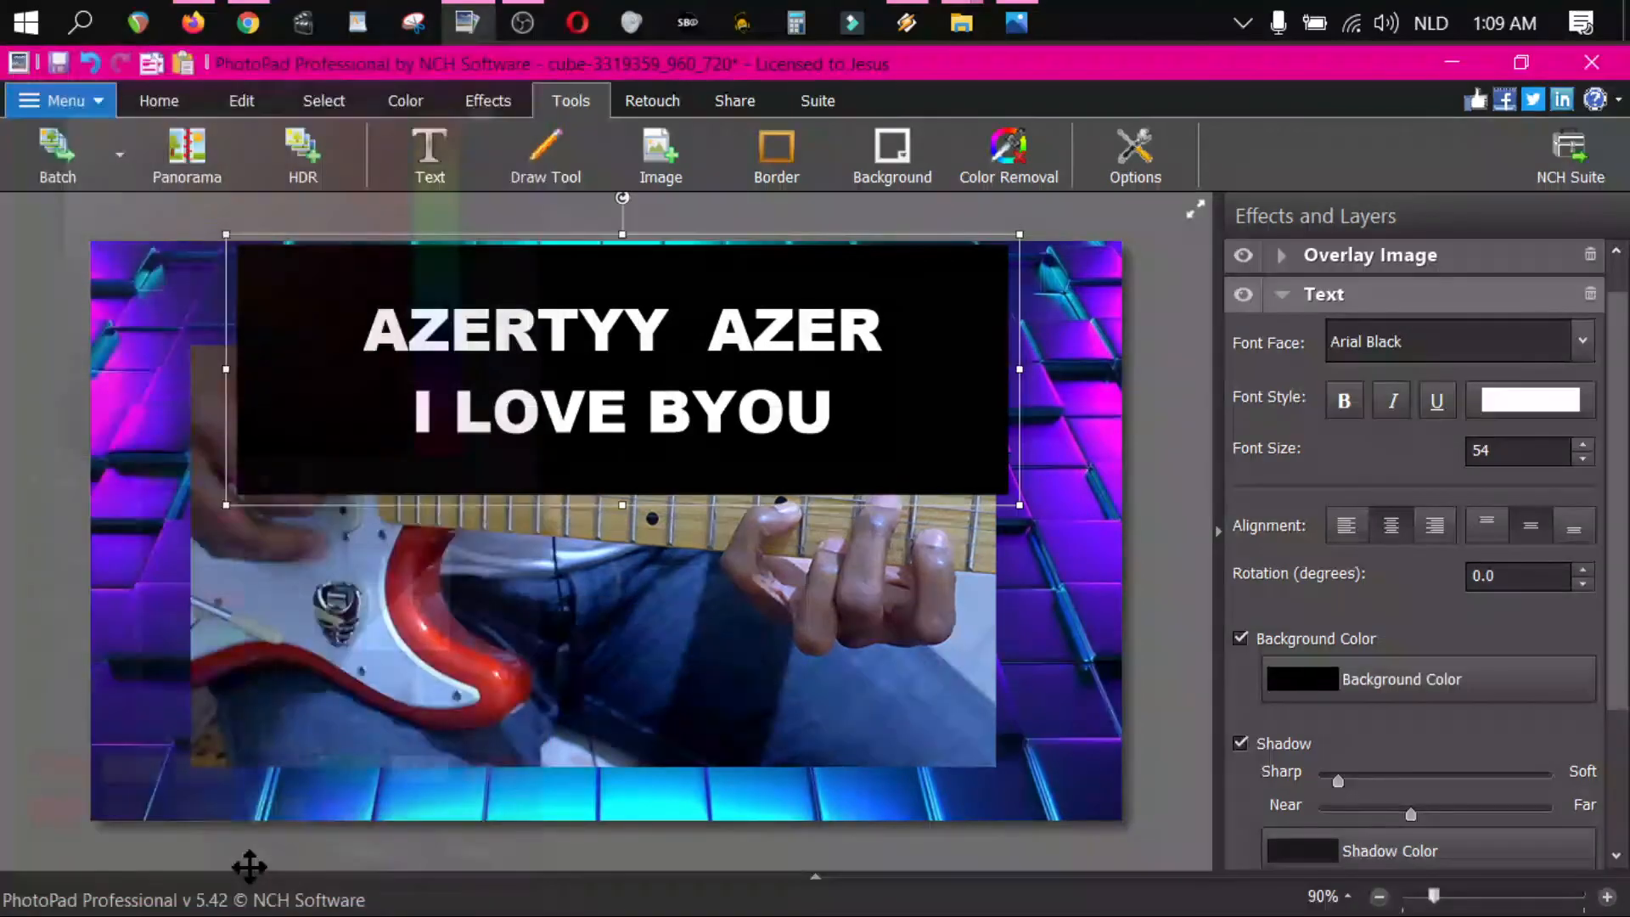
- Copy the two-line placeholder text and delete its second line, "I LOVE BYOU", from the text box
mouse_move(1020, 501)
left_mouse_down()
mouse_move(1012, 382)
mouse_move(1016, 515)
left_mouse_up()
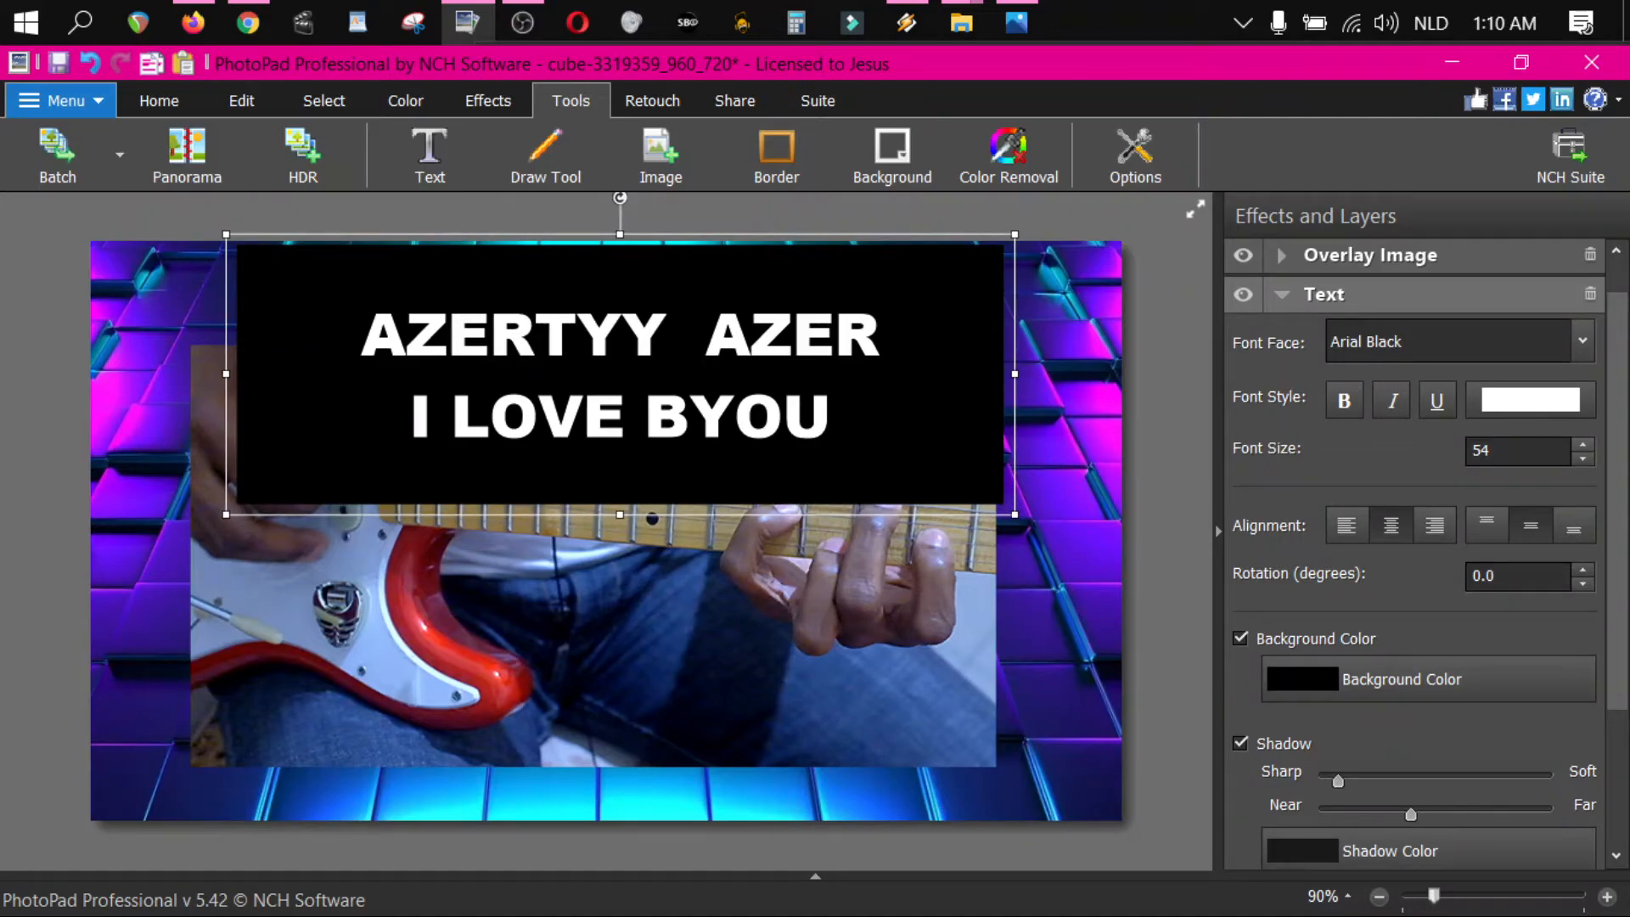
left_click_drag(830, 425, 362, 315)
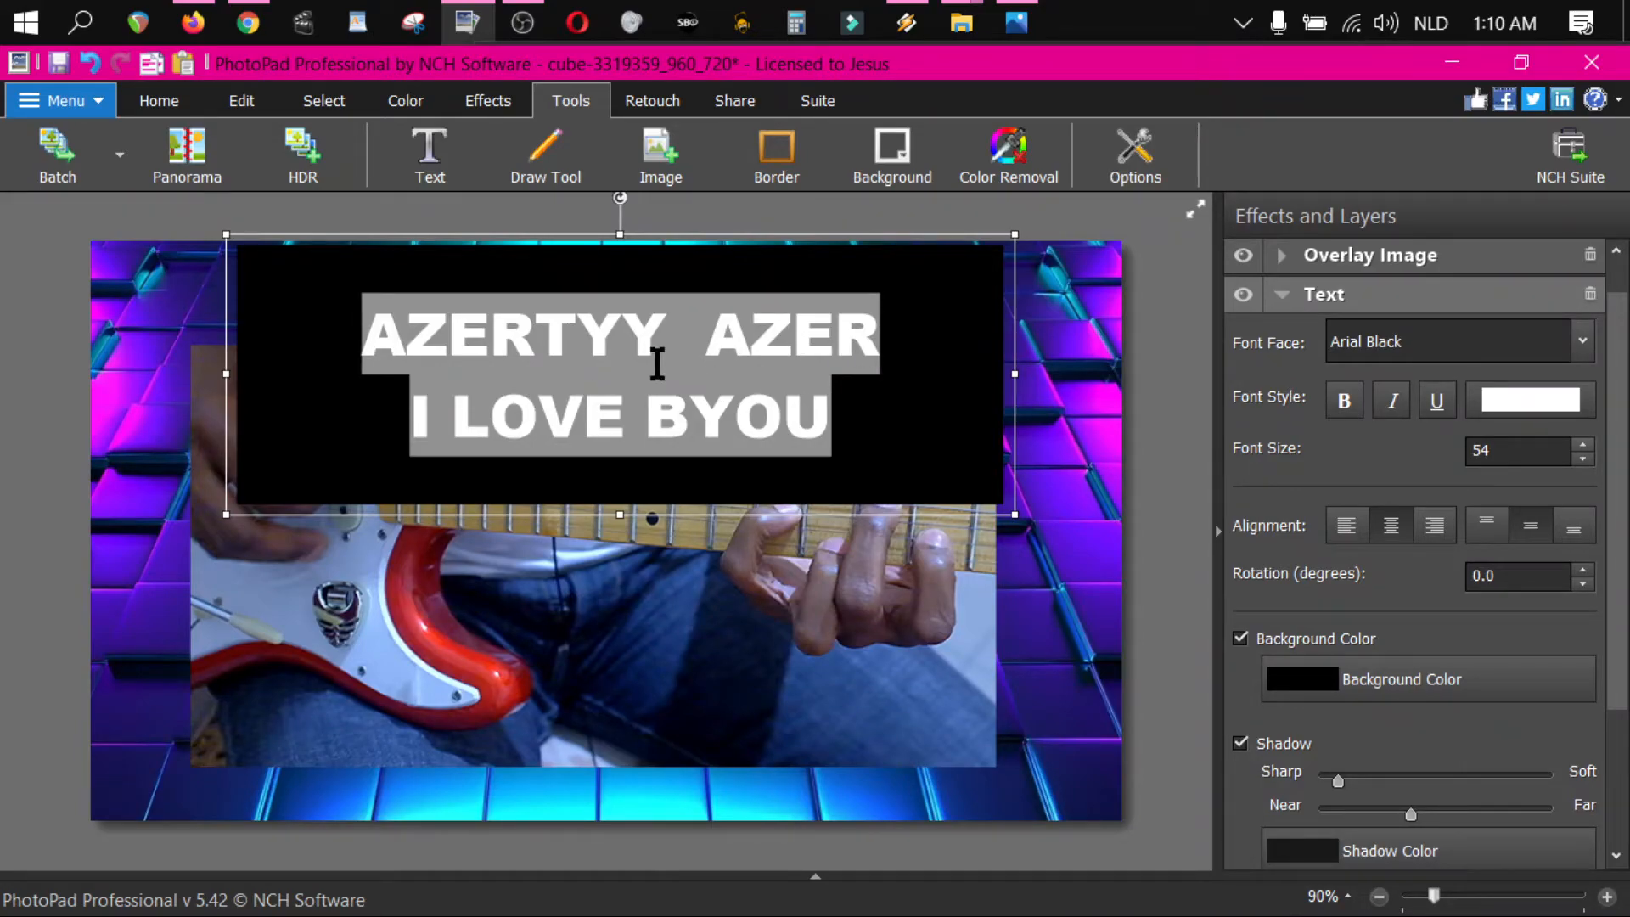
left_click(515, 416)
double_click(710, 420)
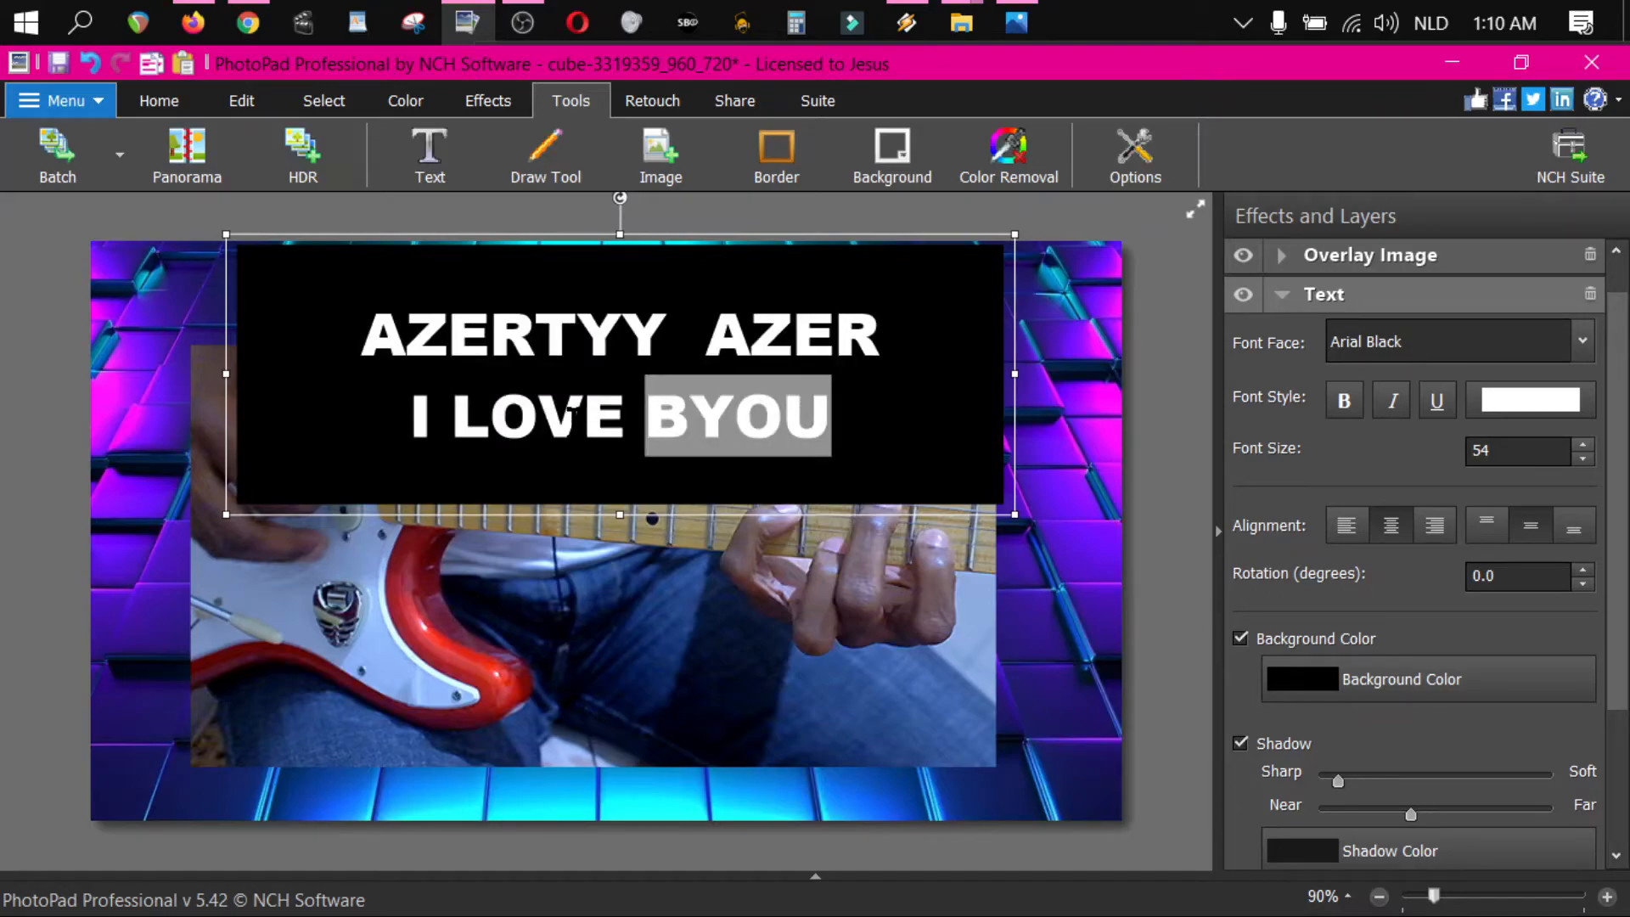
left_click(811, 434)
left_click_drag(832, 418, 411, 417)
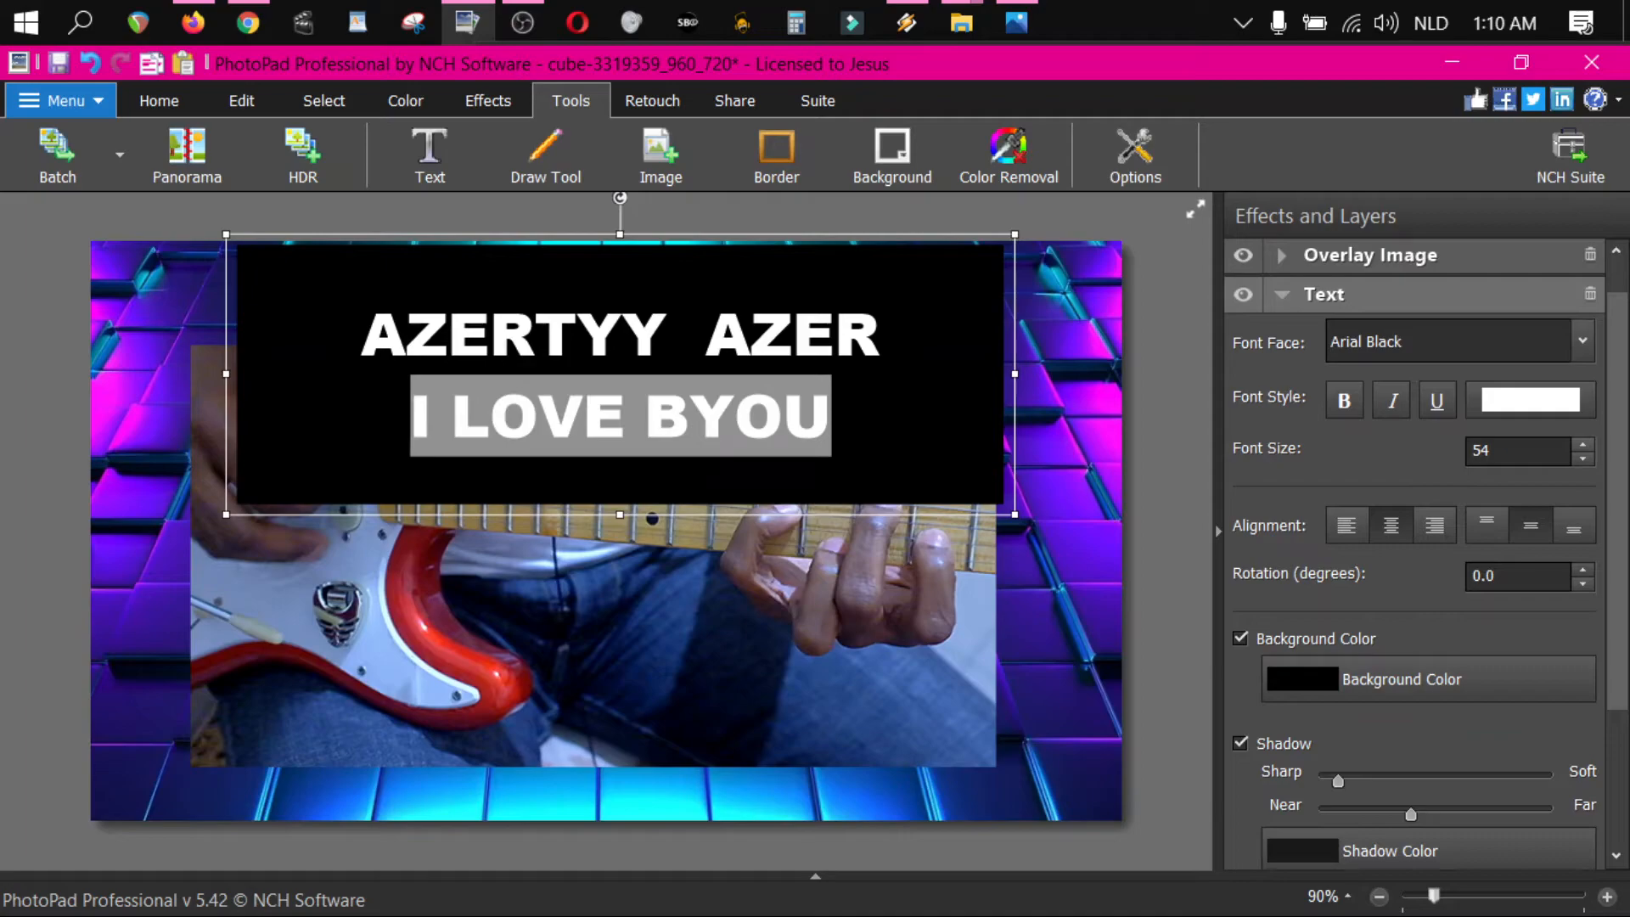
key("BackSpace")
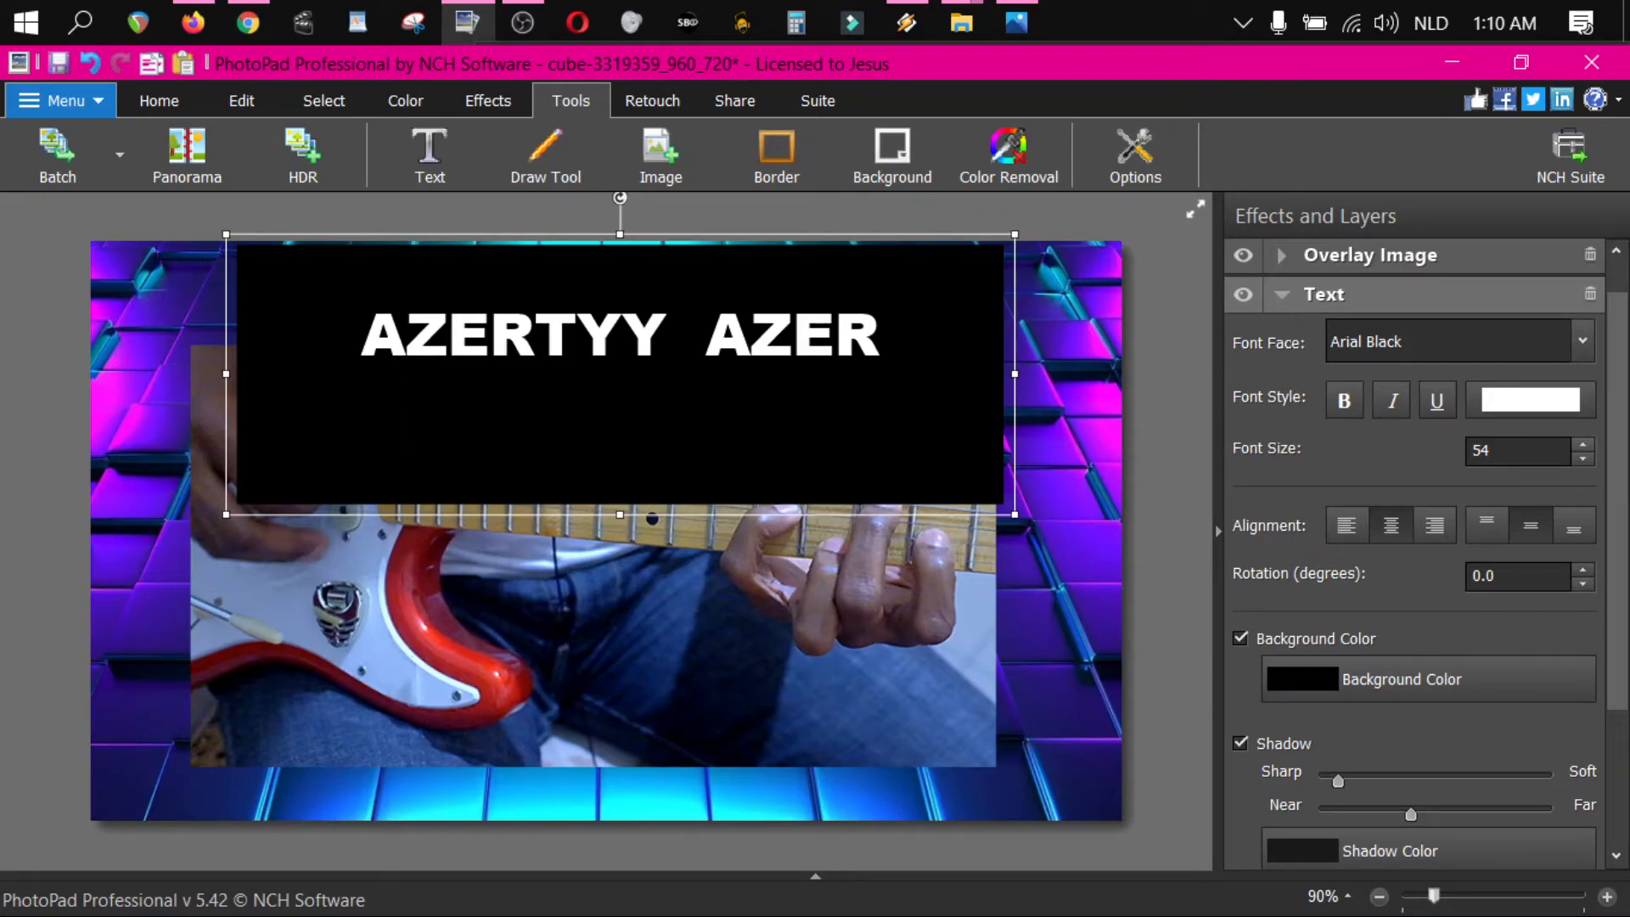
- Shrink the black text box around the remaining line near the background's upper edge, keeping the letters fully inside
left_click_drag(1015, 514, 941, 375)
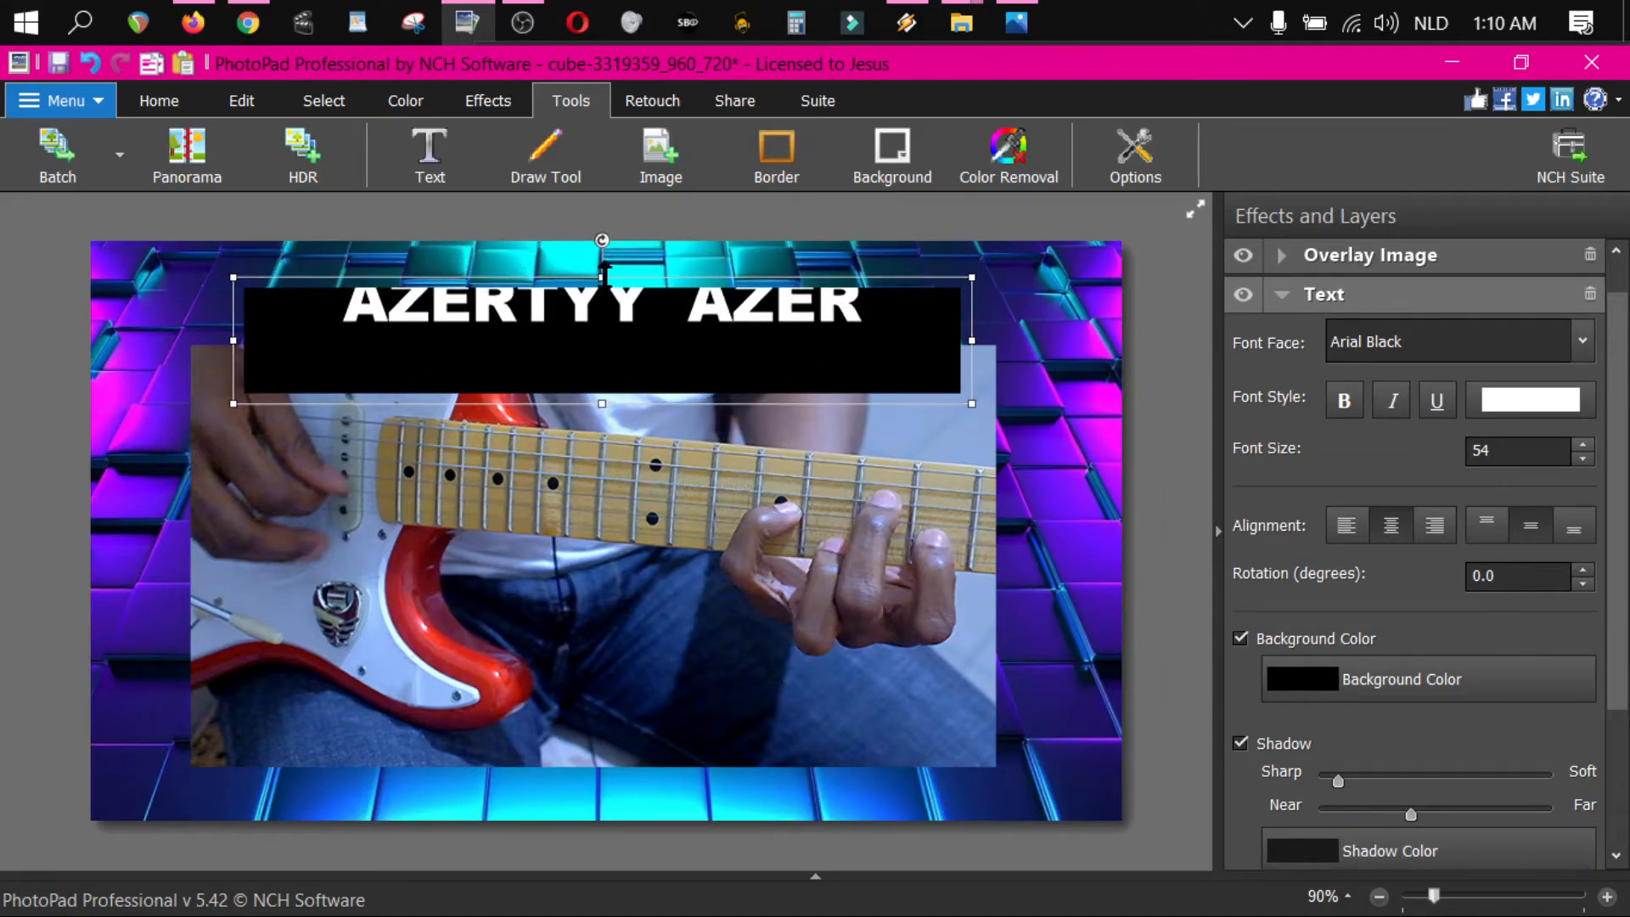
left_click_drag(602, 272, 602, 245)
left_click_drag(602, 406, 602, 374)
left_click_drag(970, 292, 974, 340)
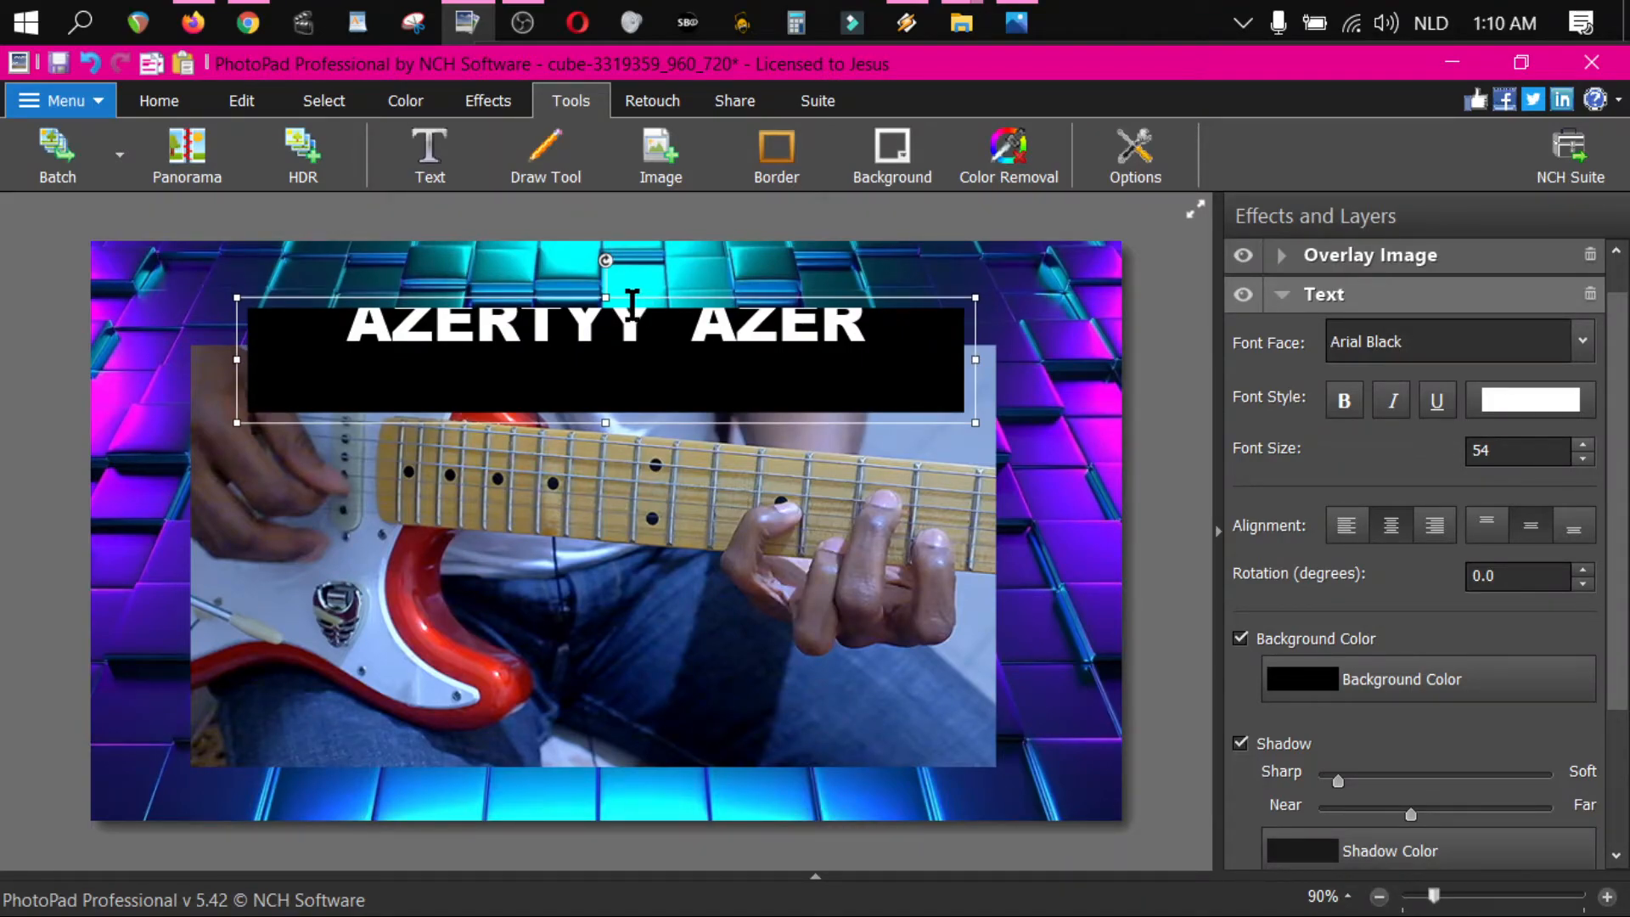
left_click_drag(605, 293, 605, 259)
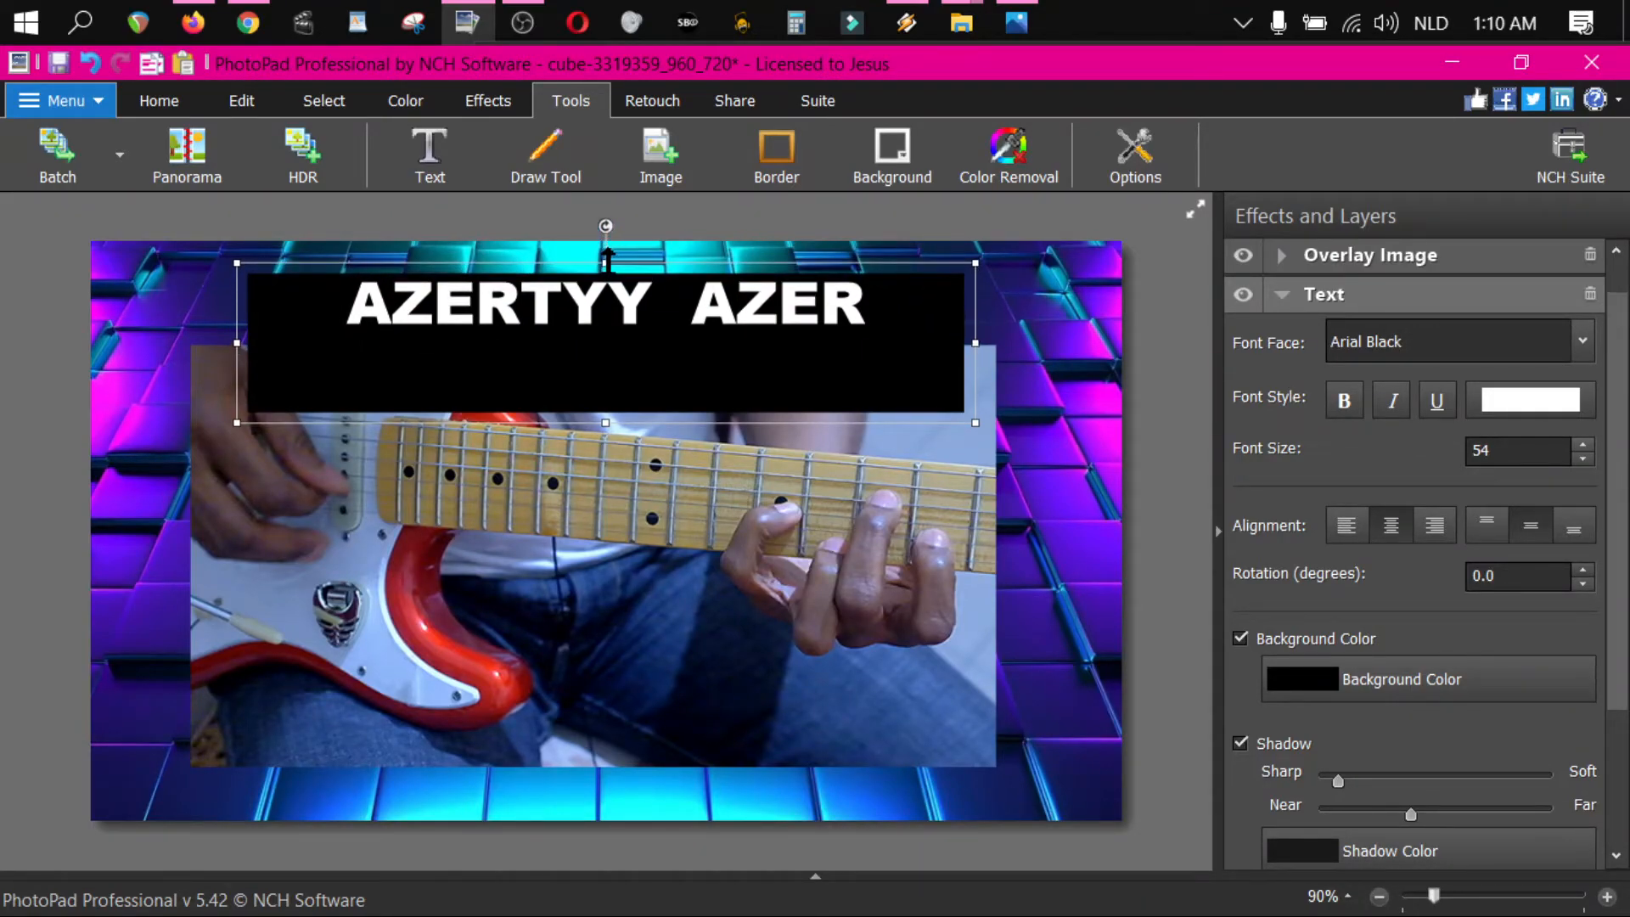
mouse_move(976, 425)
left_mouse_down()
mouse_move(977, 392)
mouse_move(982, 412)
left_mouse_up()
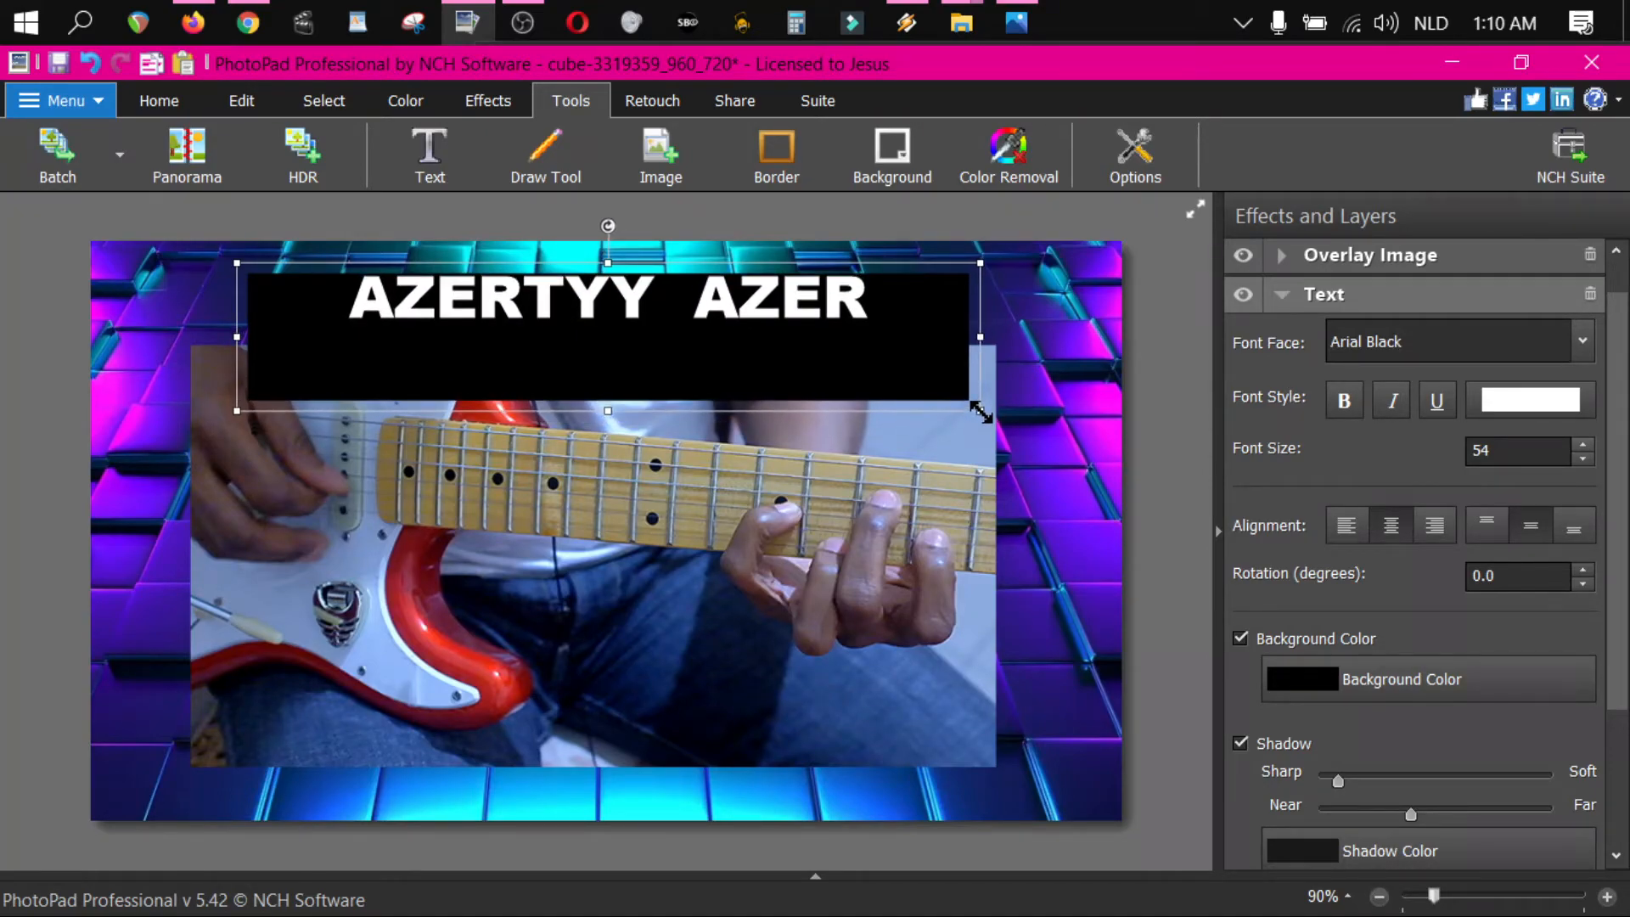
left_click_drag(981, 263, 994, 259)
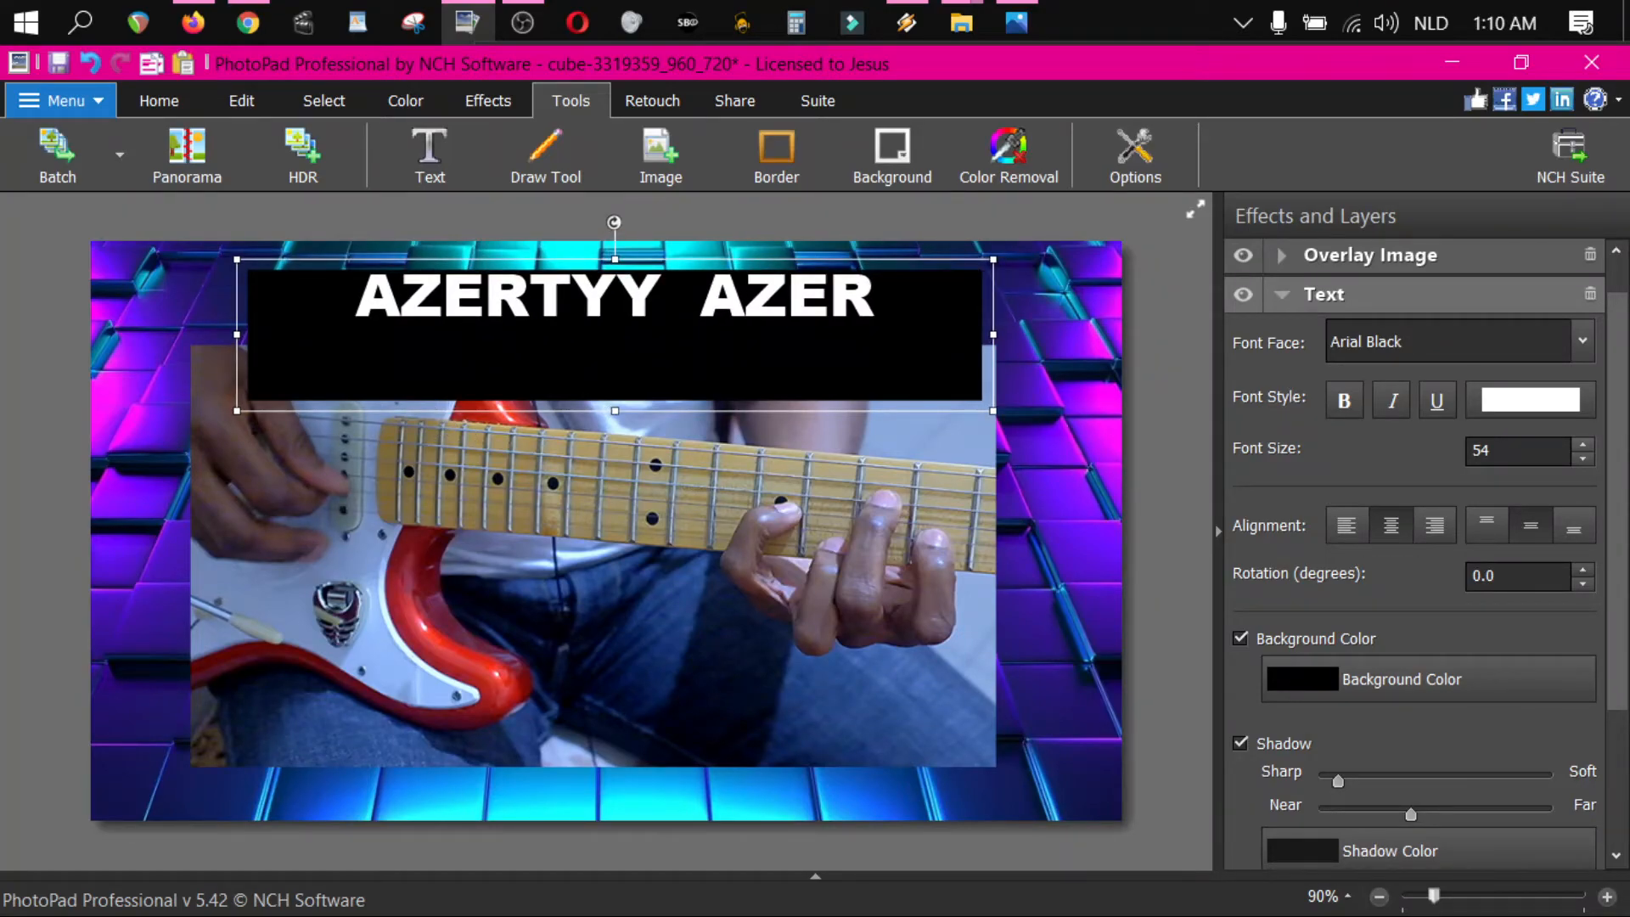
left_click_drag(237, 334, 223, 334)
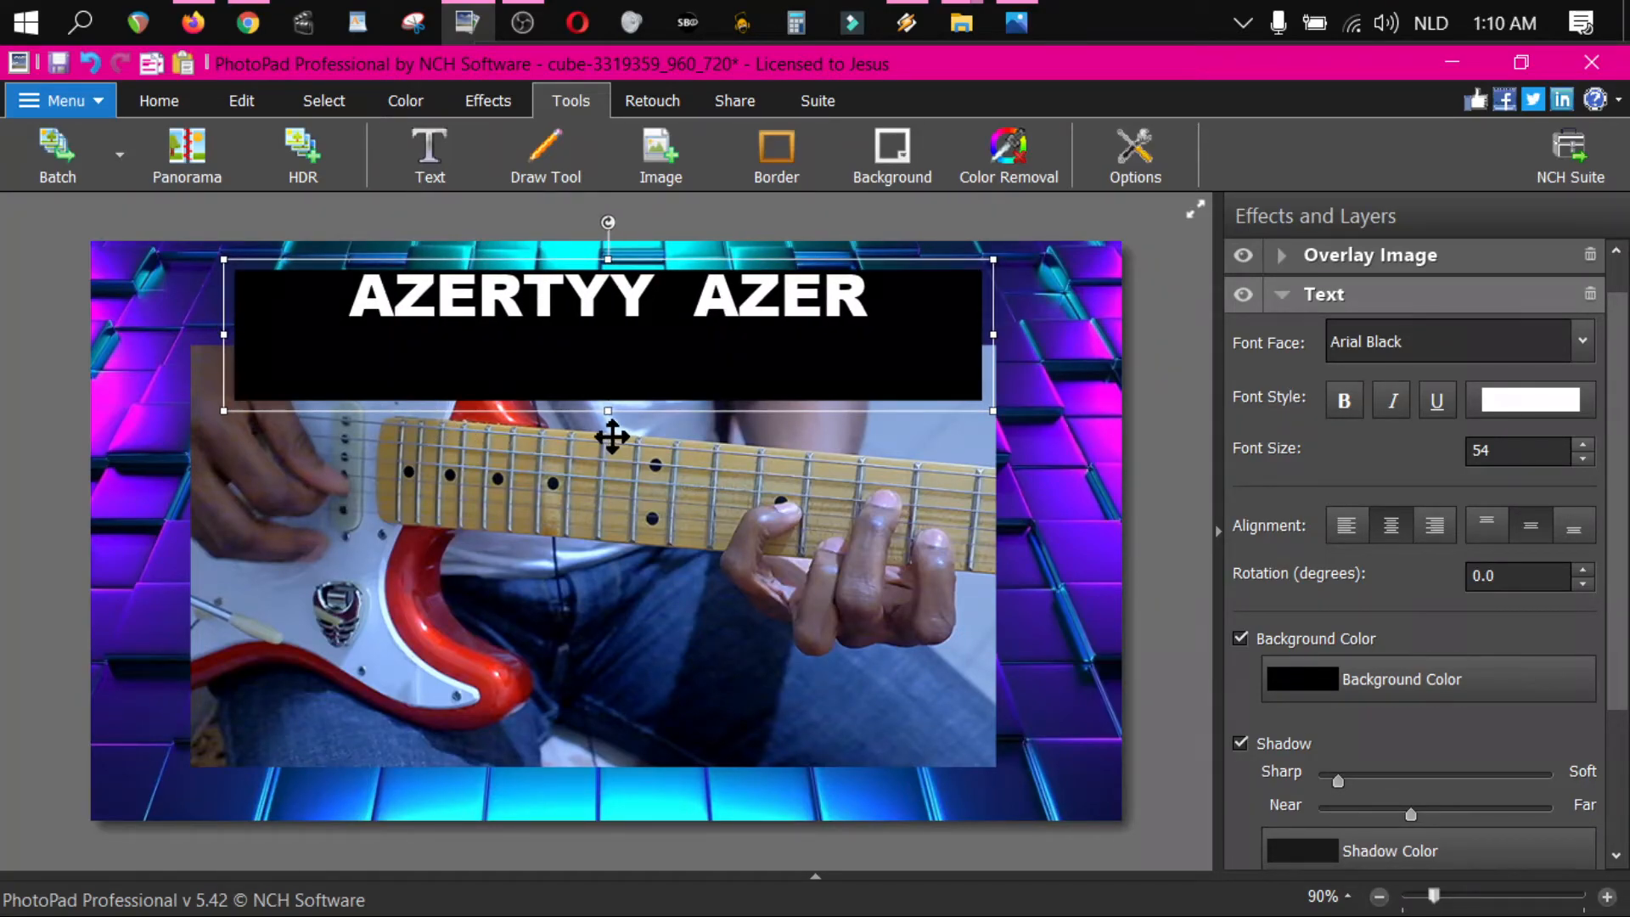
- Align the text box with the image's upper edge and reduce it to a thin strip as wide as its single line
left_click_drag(609, 411, 608, 469)
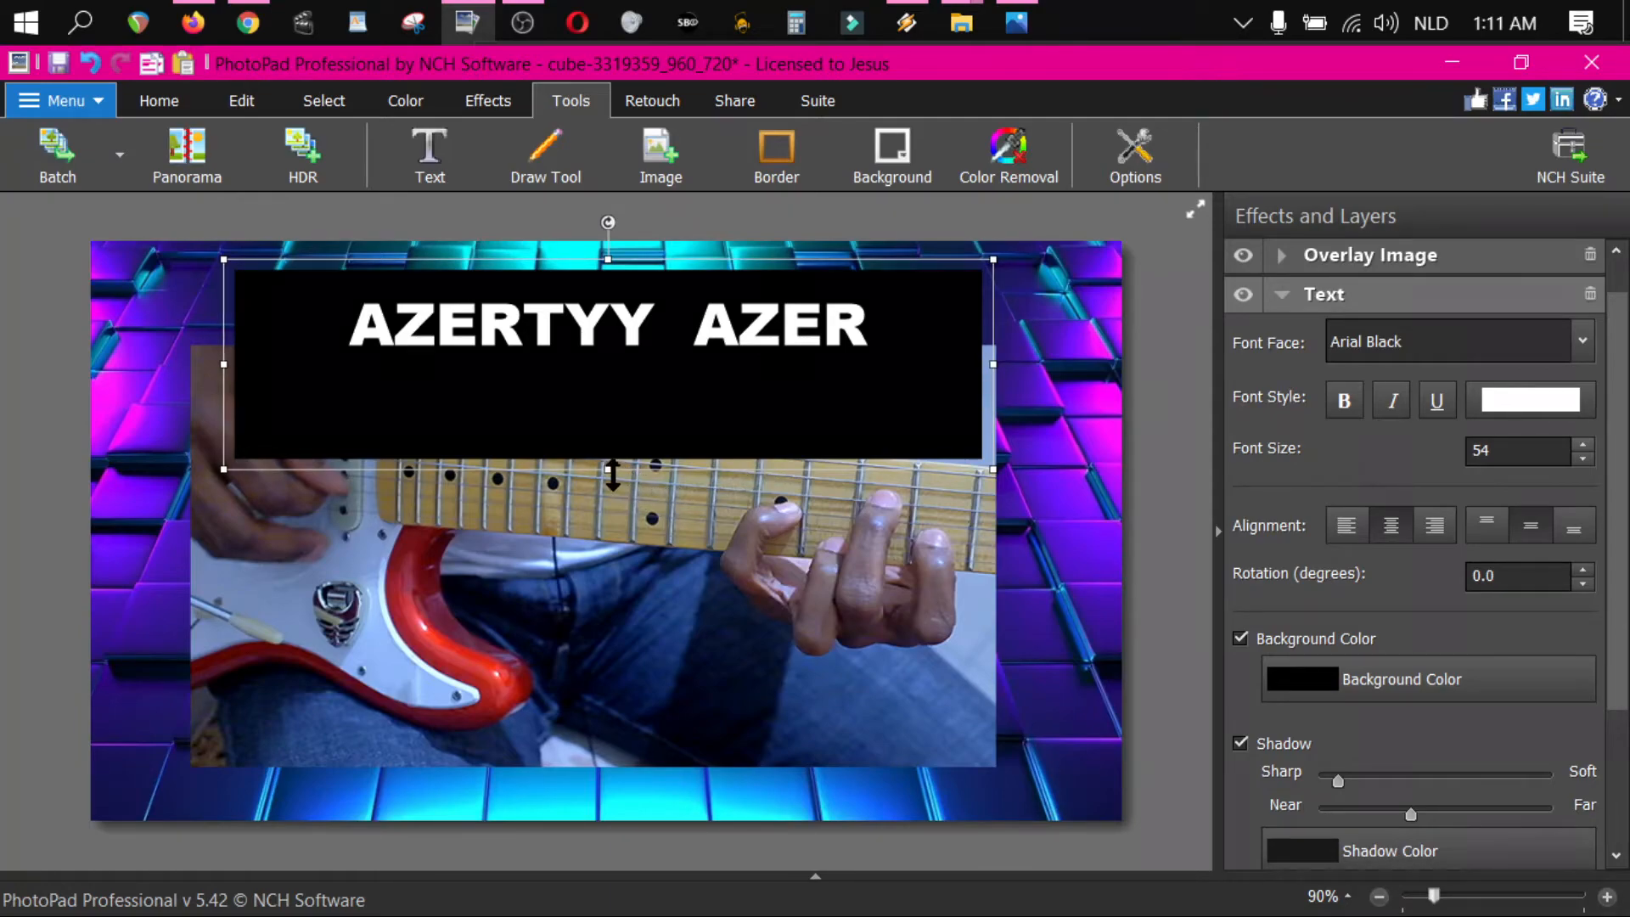
left_click_drag(609, 473, 607, 367)
left_click_drag(616, 257, 613, 200)
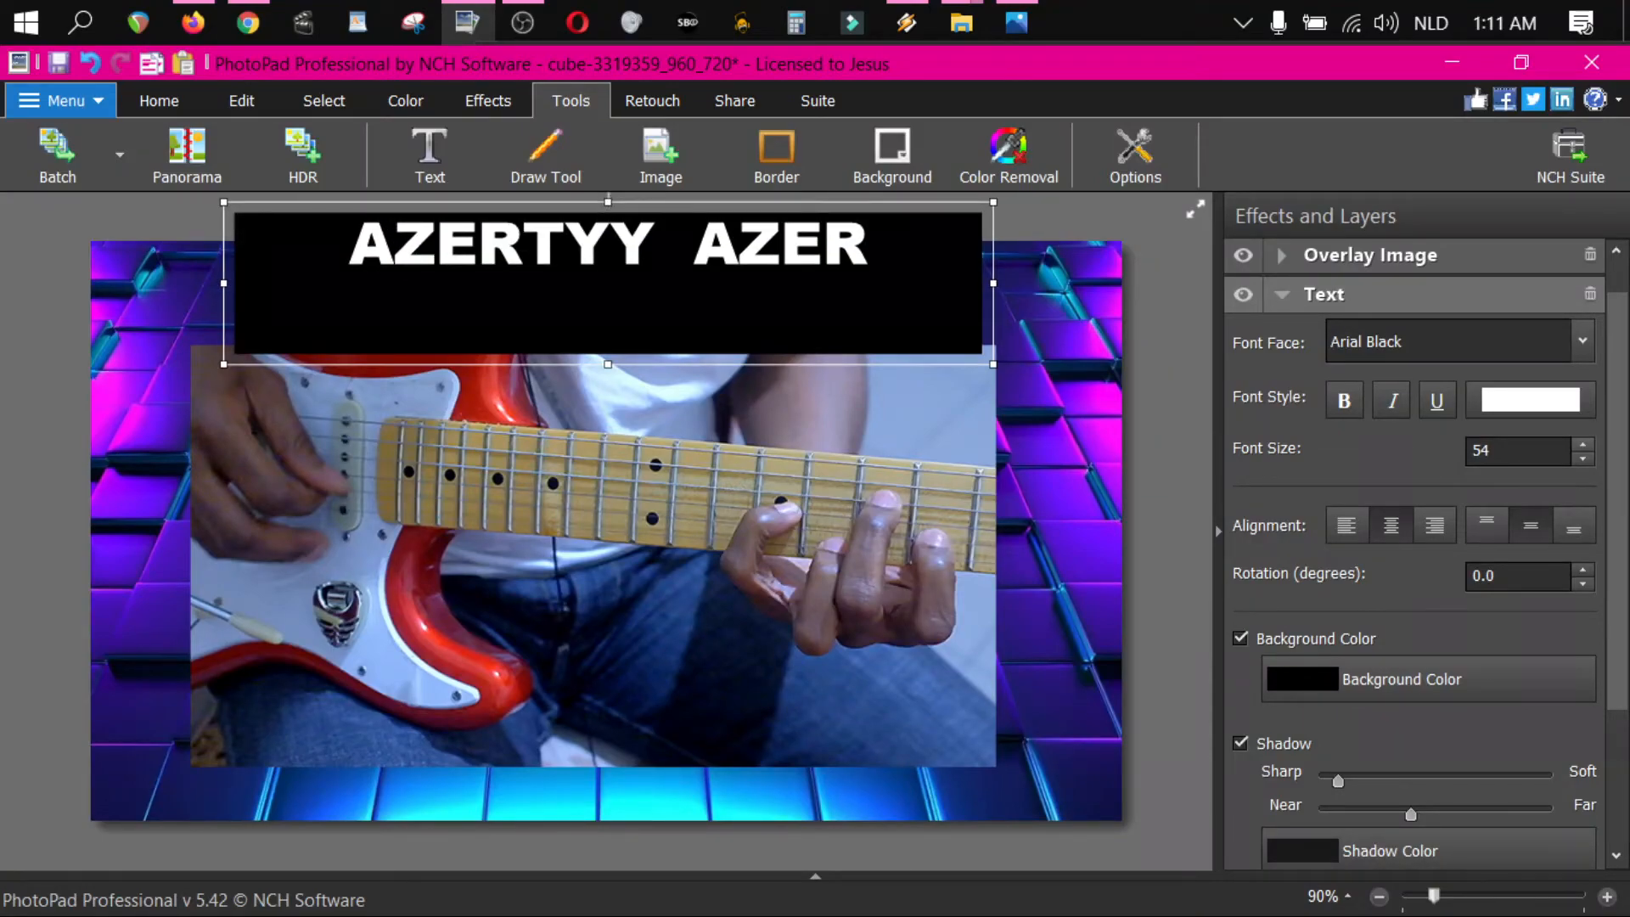
left_click_drag(991, 219, 994, 257)
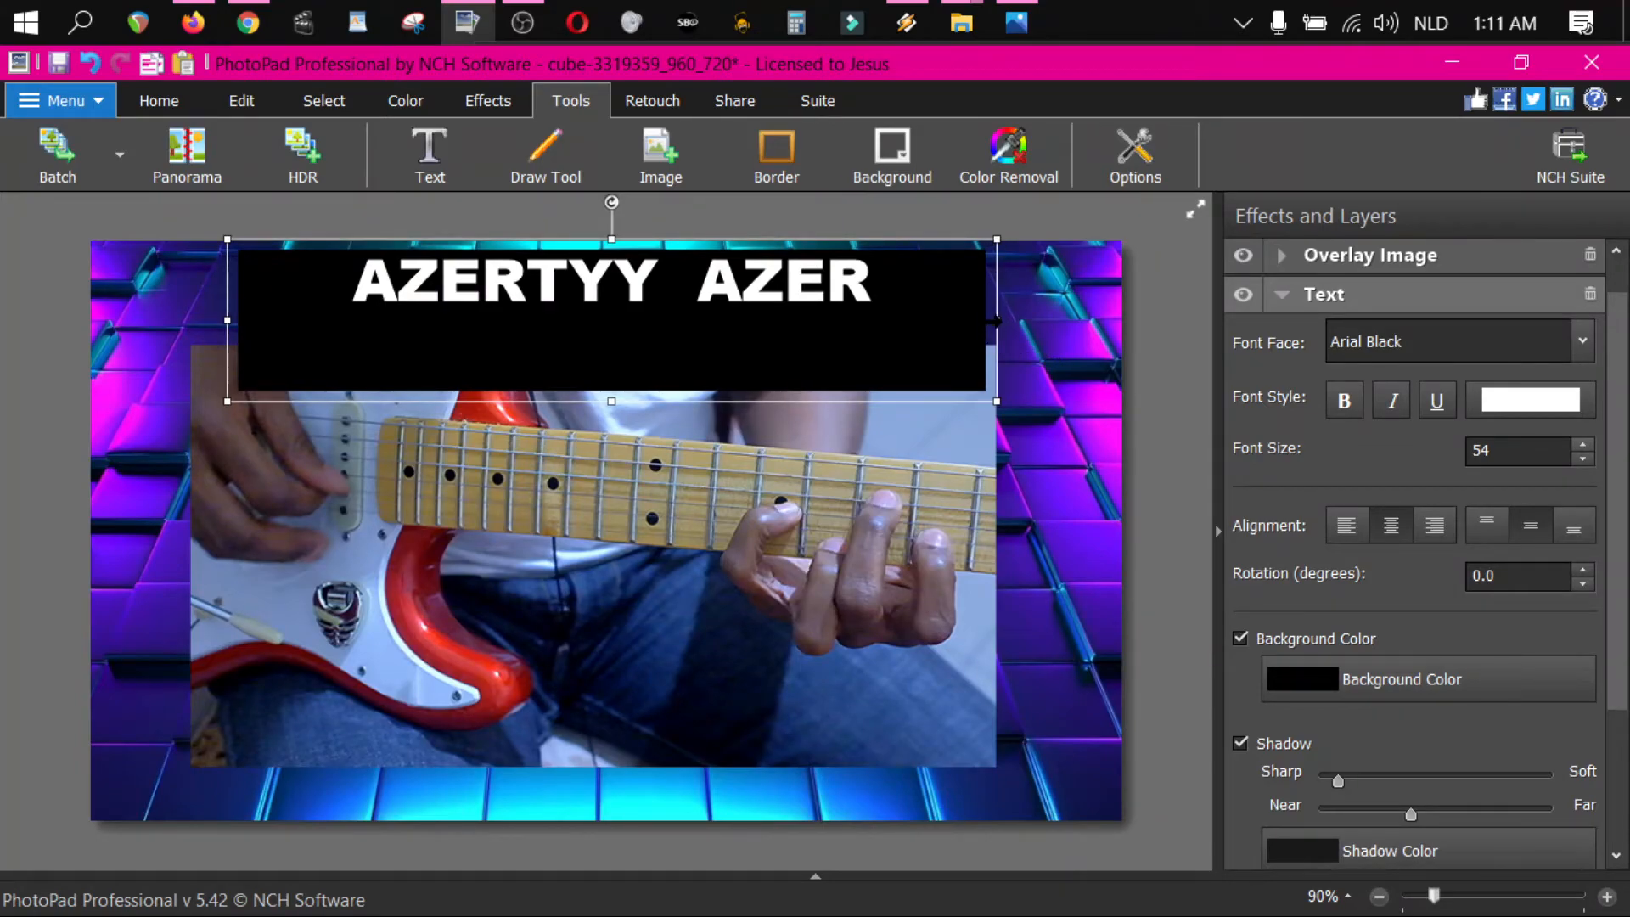
left_click_drag(998, 321, 795, 299)
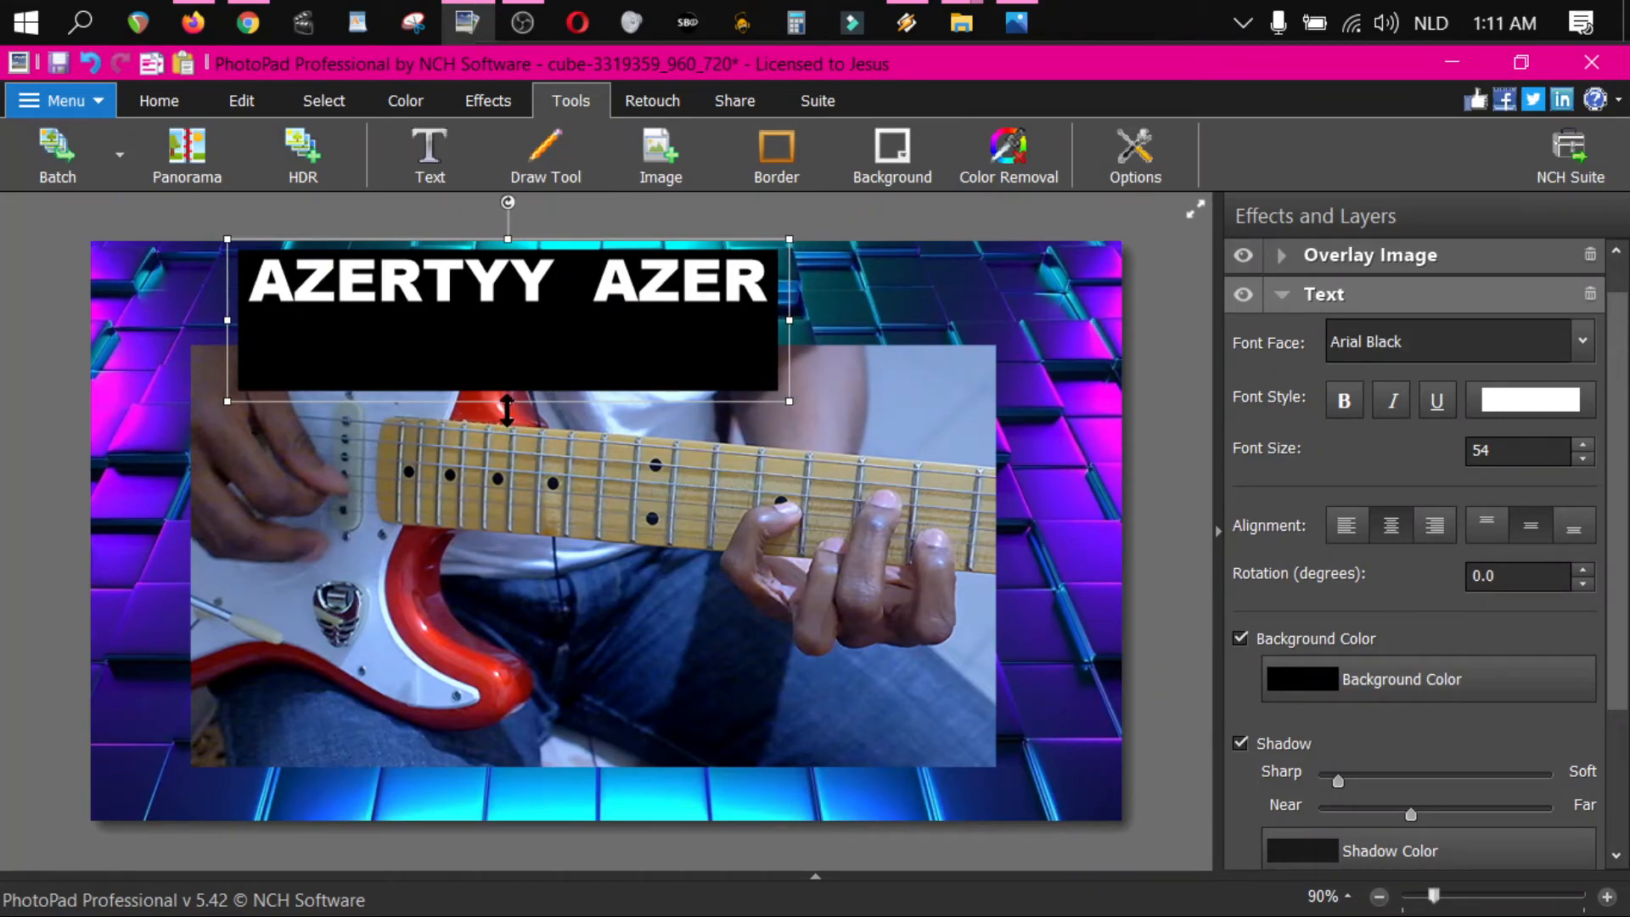
left_click_drag(507, 406, 510, 320)
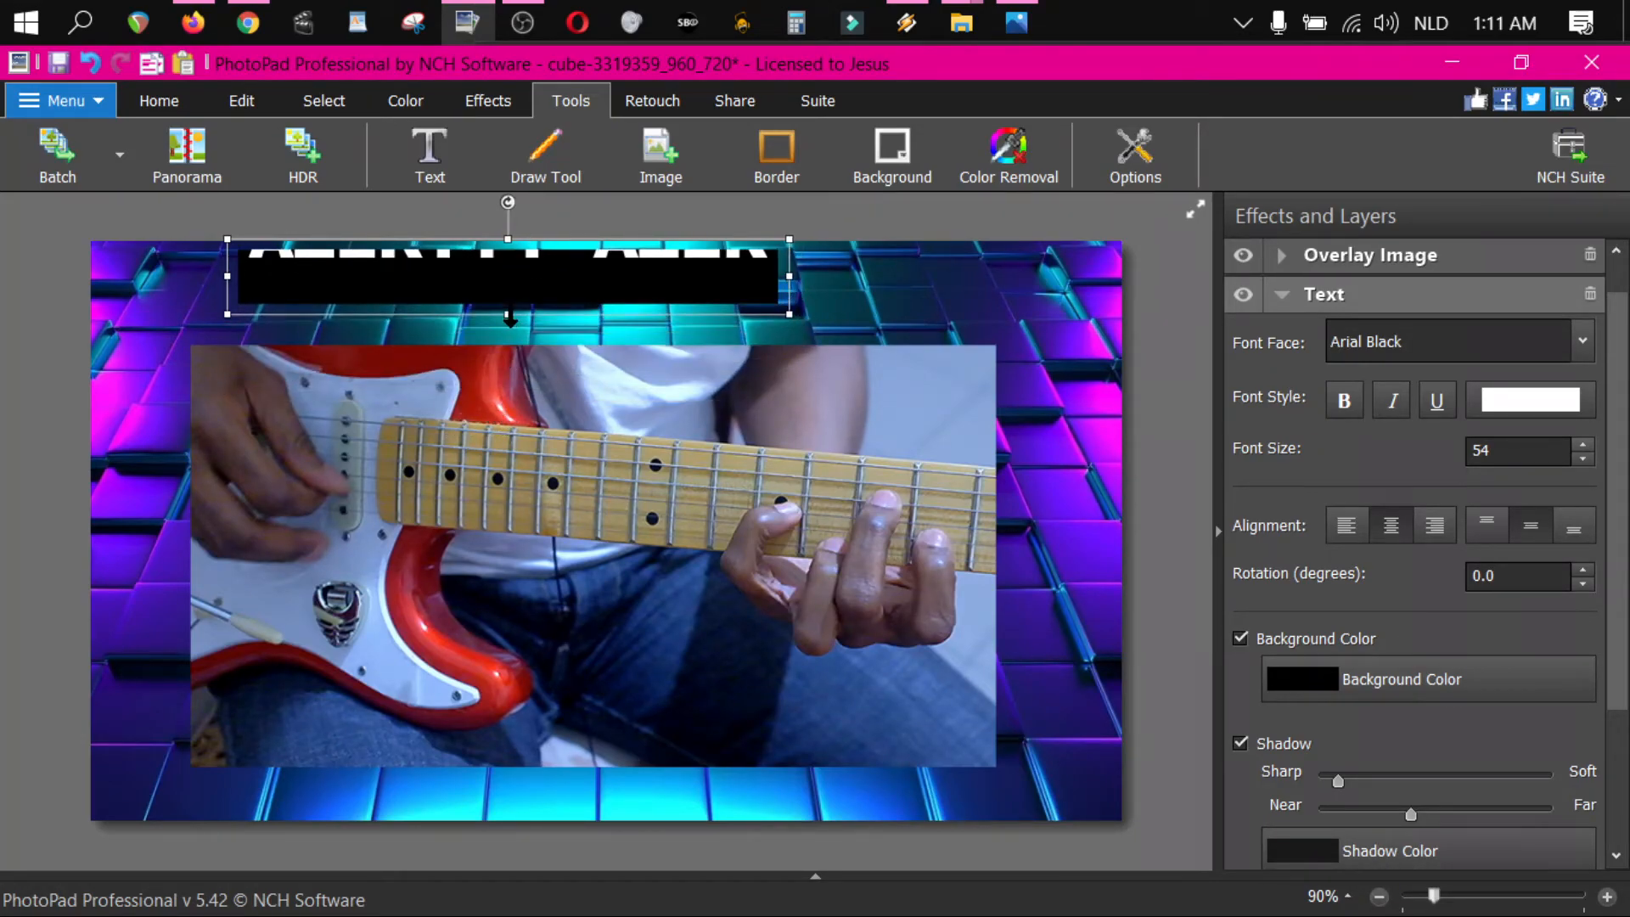
- Replace the wording on the black strip with "LOVE IS GOOD" and center the strip just above the guitar photo
left_click_drag(640, 270, 248, 270)
key("BackSpace")
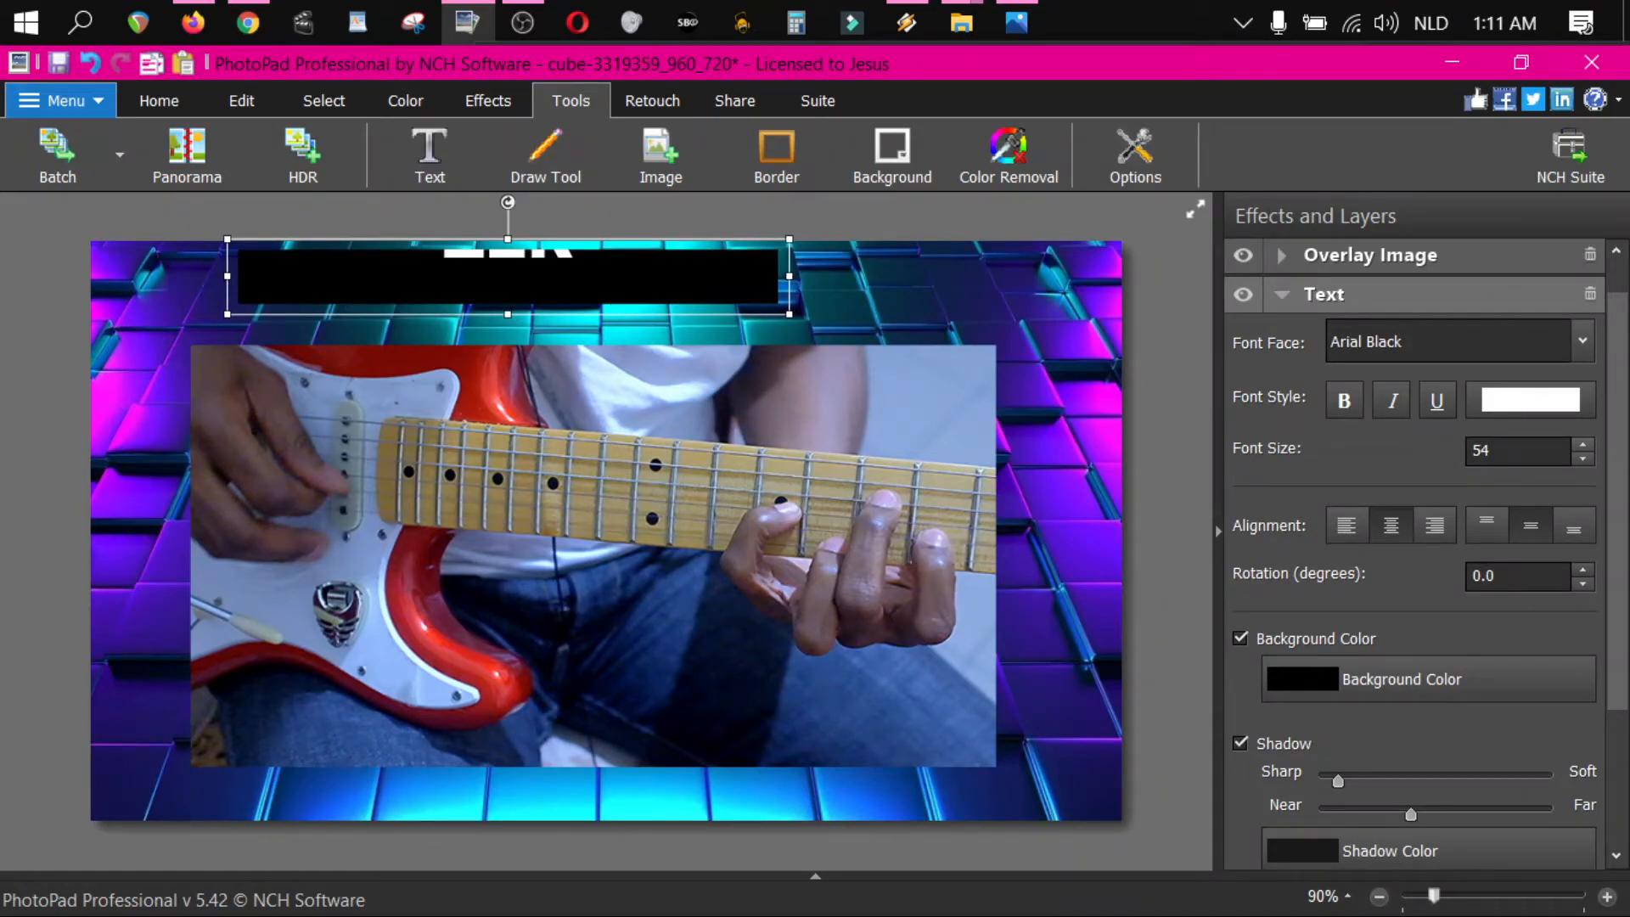
key("BackSpace")
key("BackSpace")
key("BackSpace")
type("LOVE I")
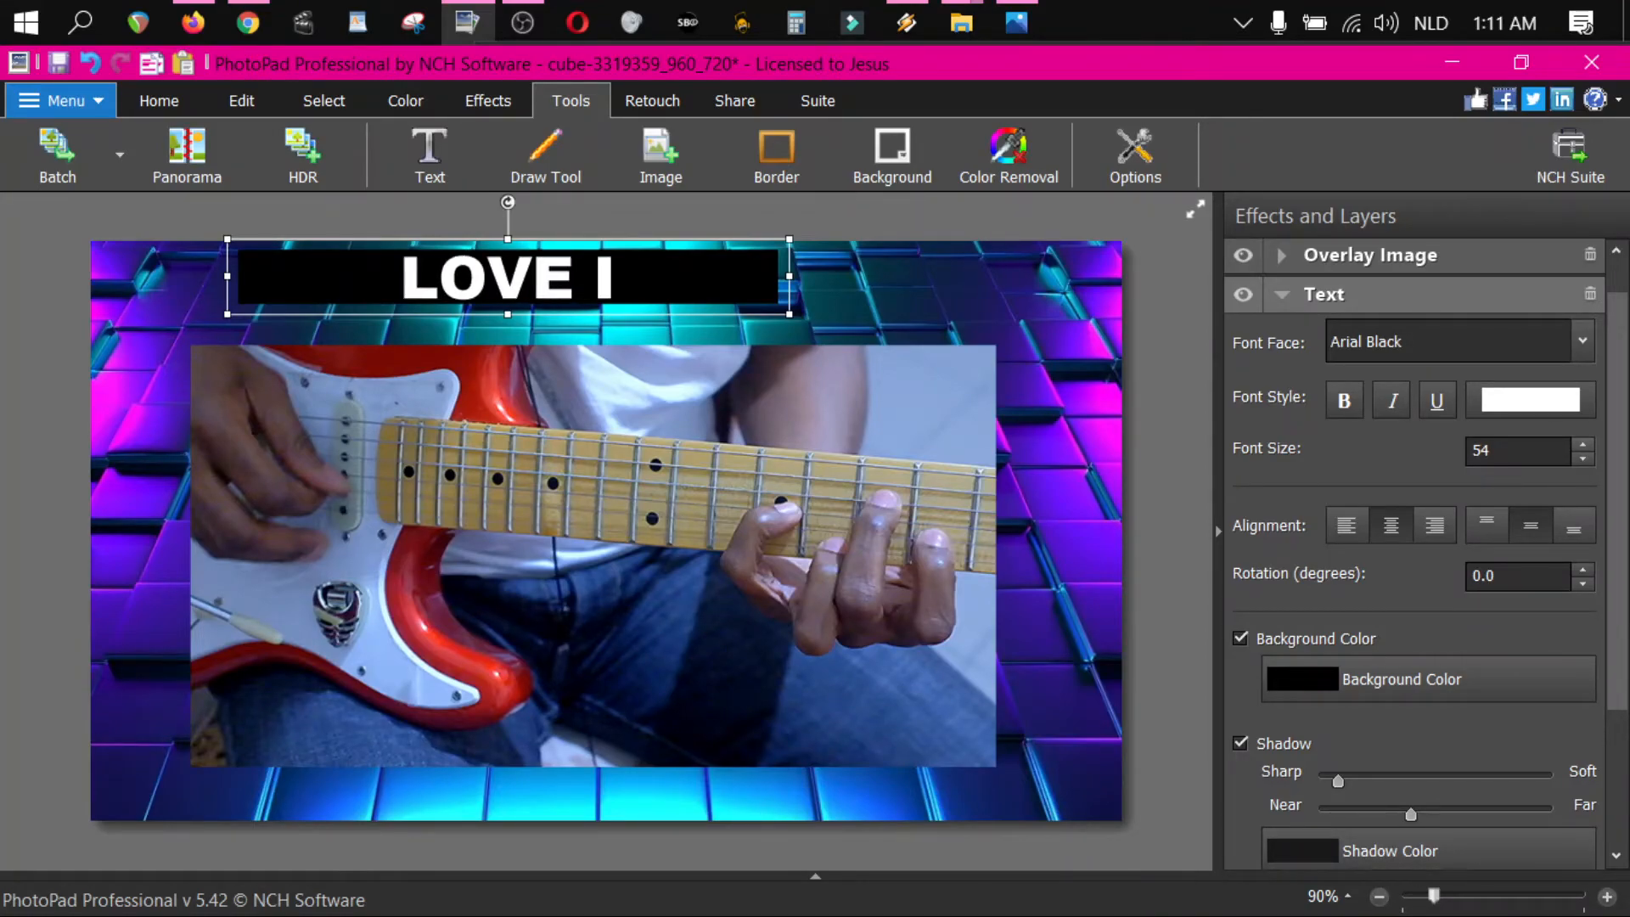
type("S GOOD")
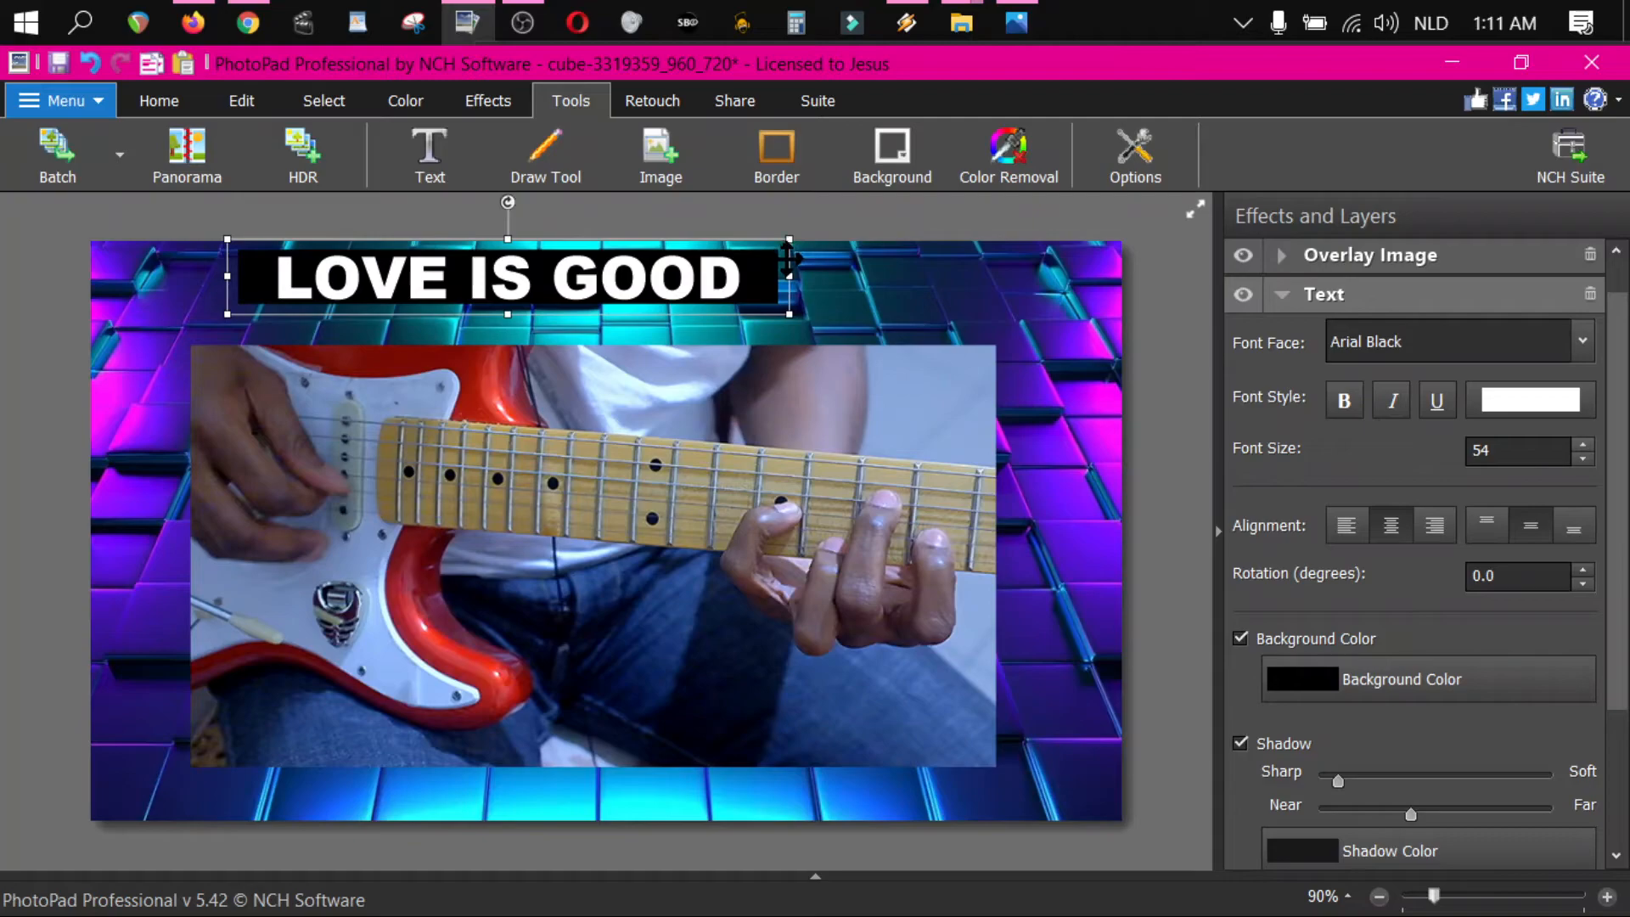
left_click_drag(789, 260, 873, 281)
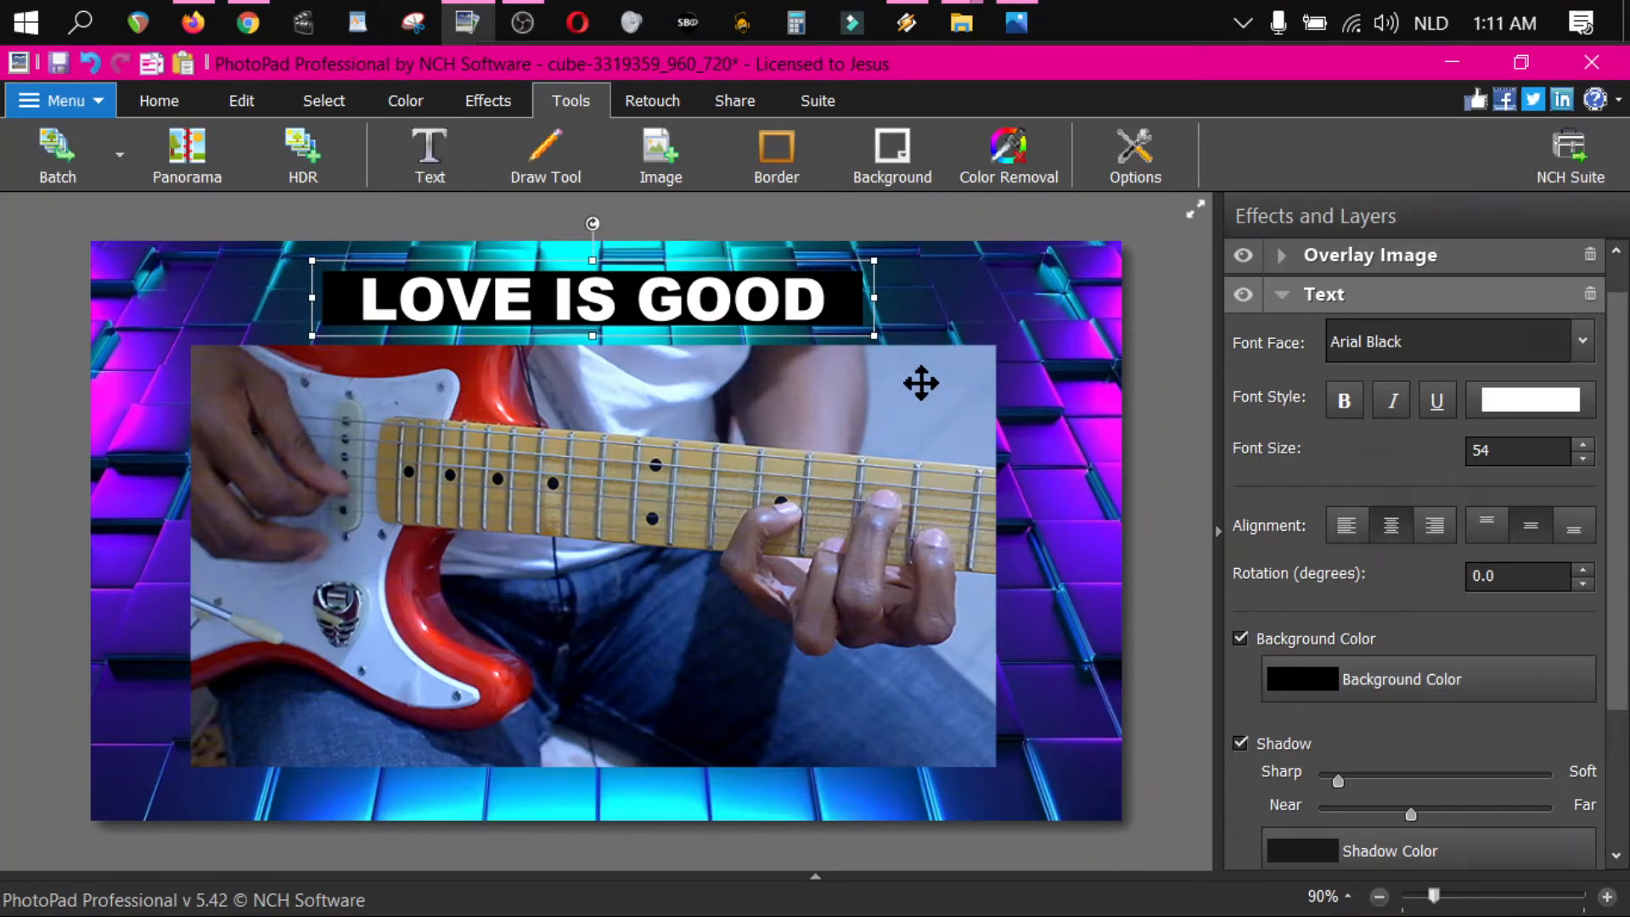
- Add a second text layer and reduce its box to a wide band across the guitar neck
left_click(425, 157)
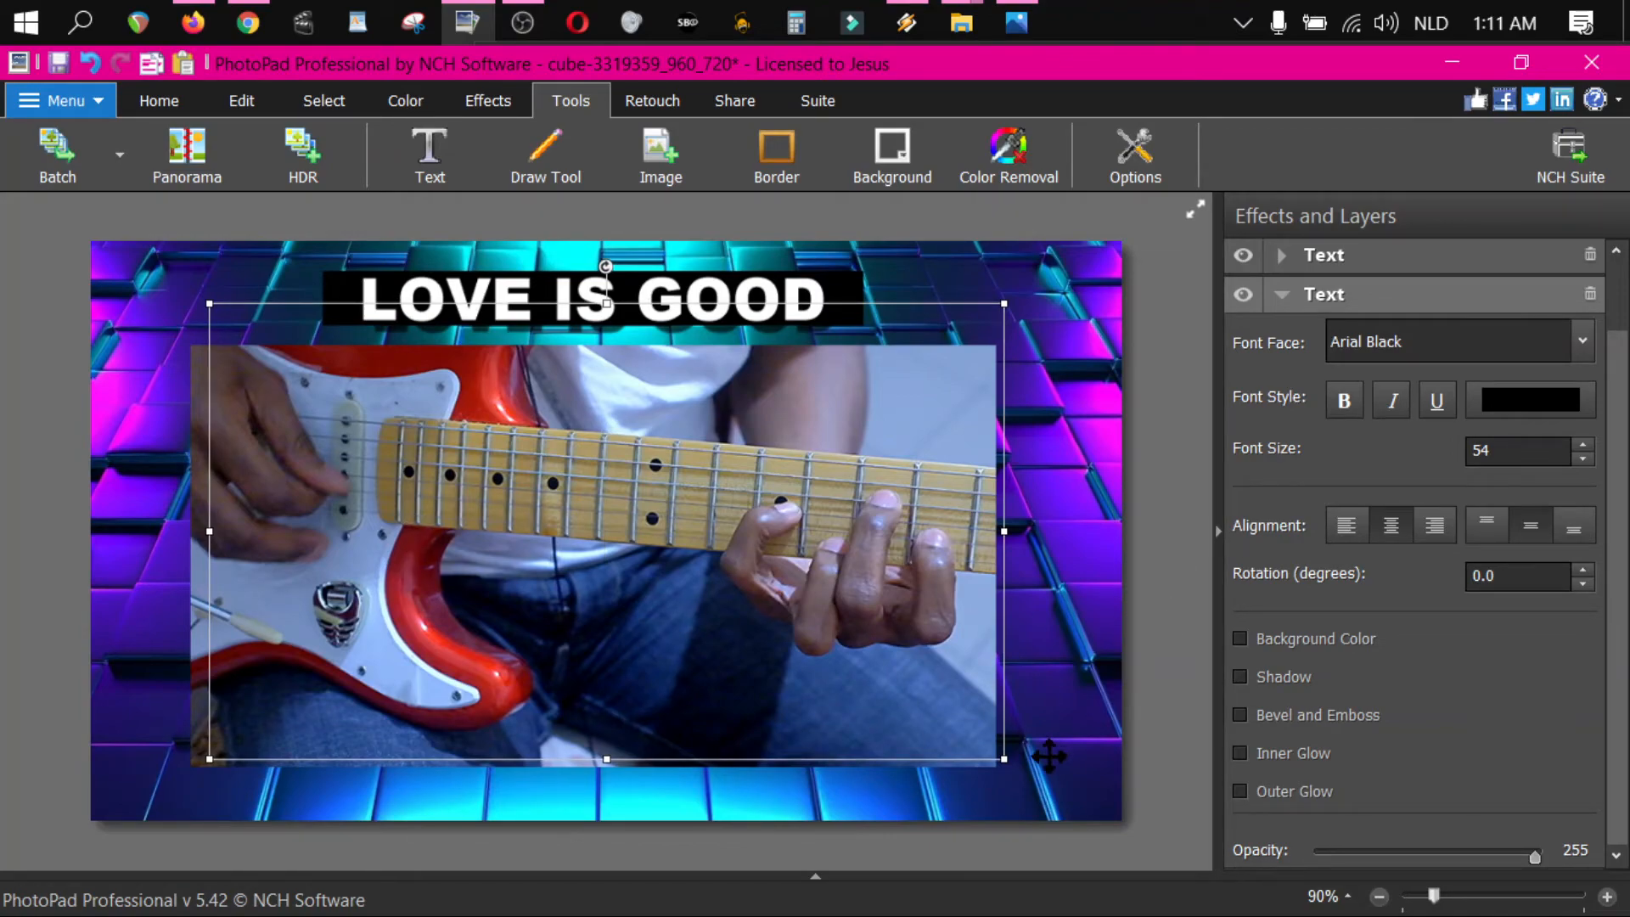
left_click_drag(1009, 761, 1005, 466)
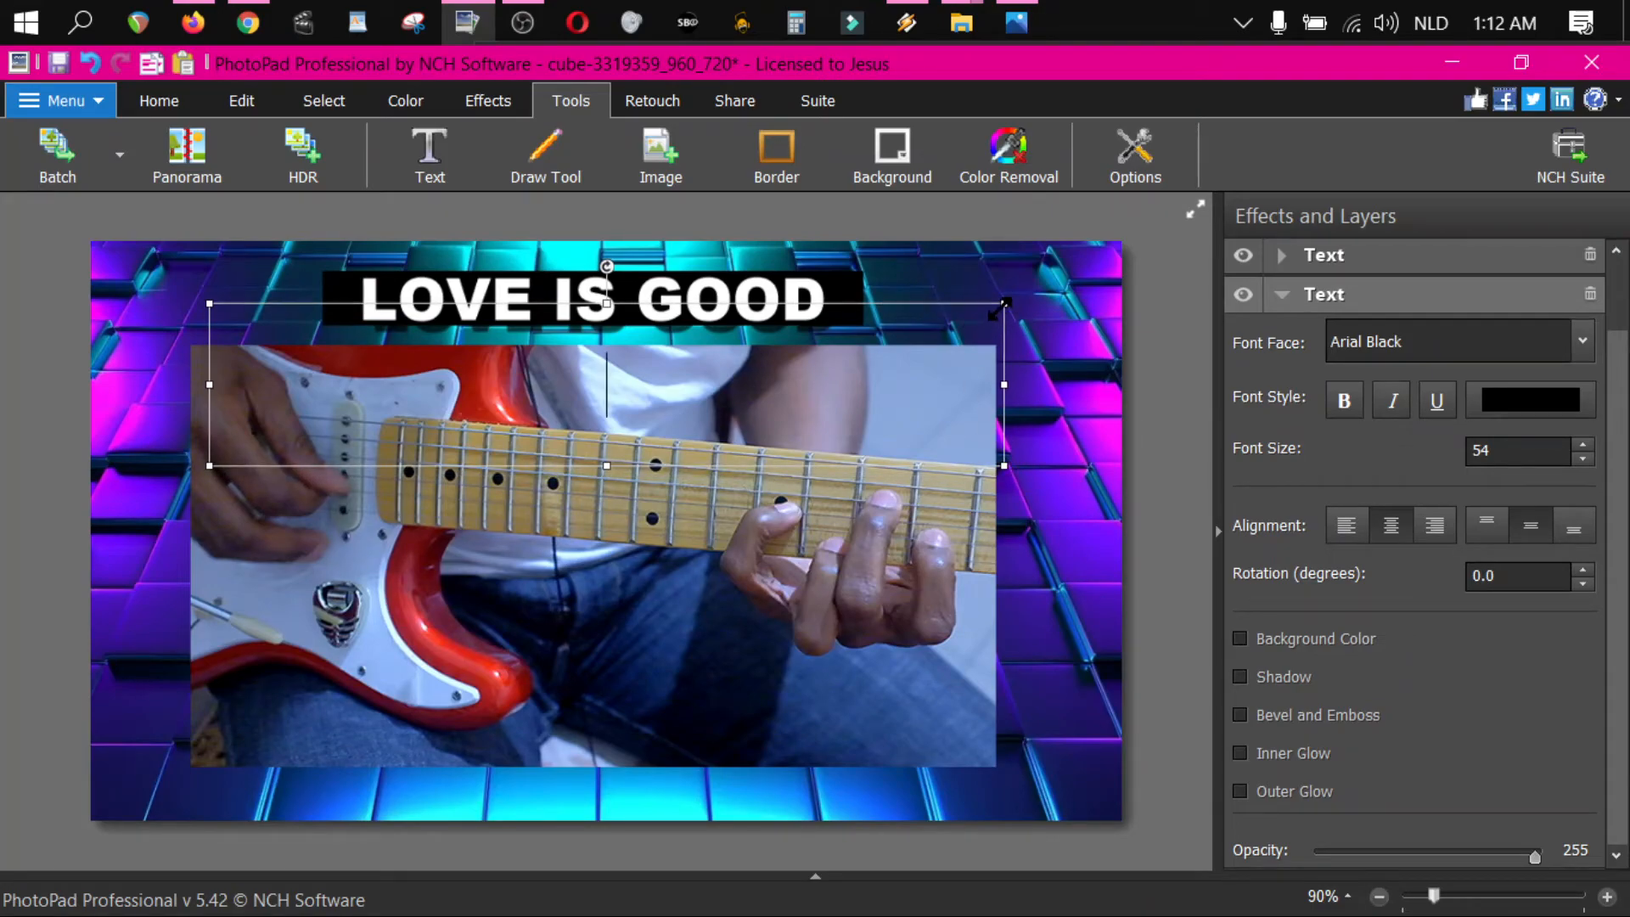
left_click_drag(987, 305, 995, 380)
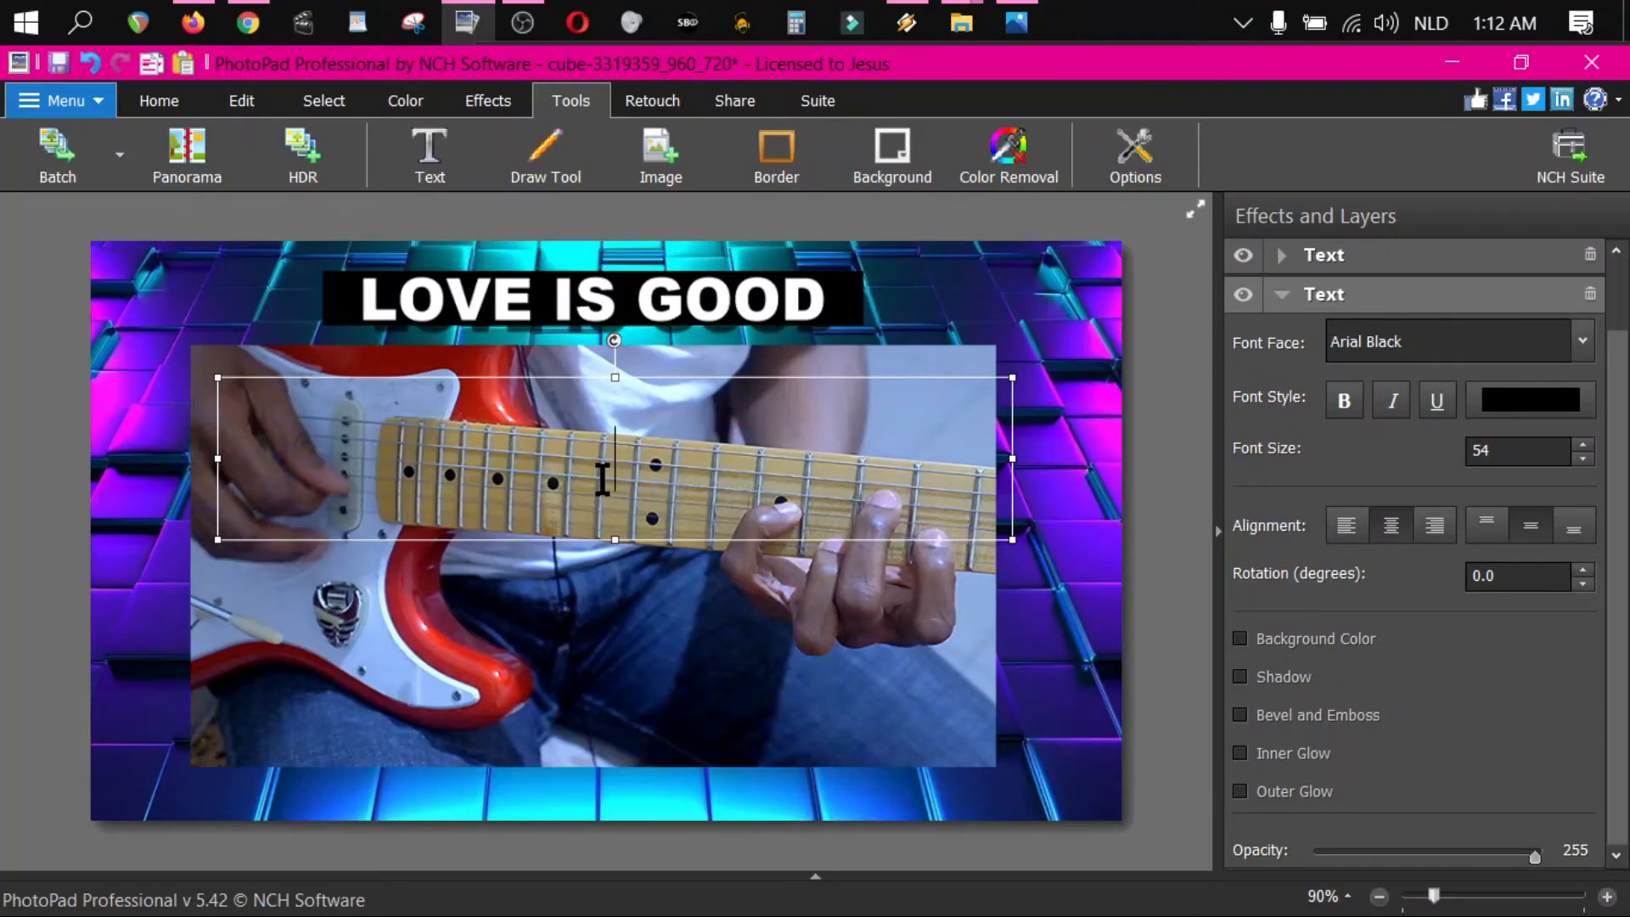
- Paste the copied placeholder text into the new text layer and delete its first line, "AZERTYY AZER"
type("AZERTYY  AZER I LOVE BYOU")
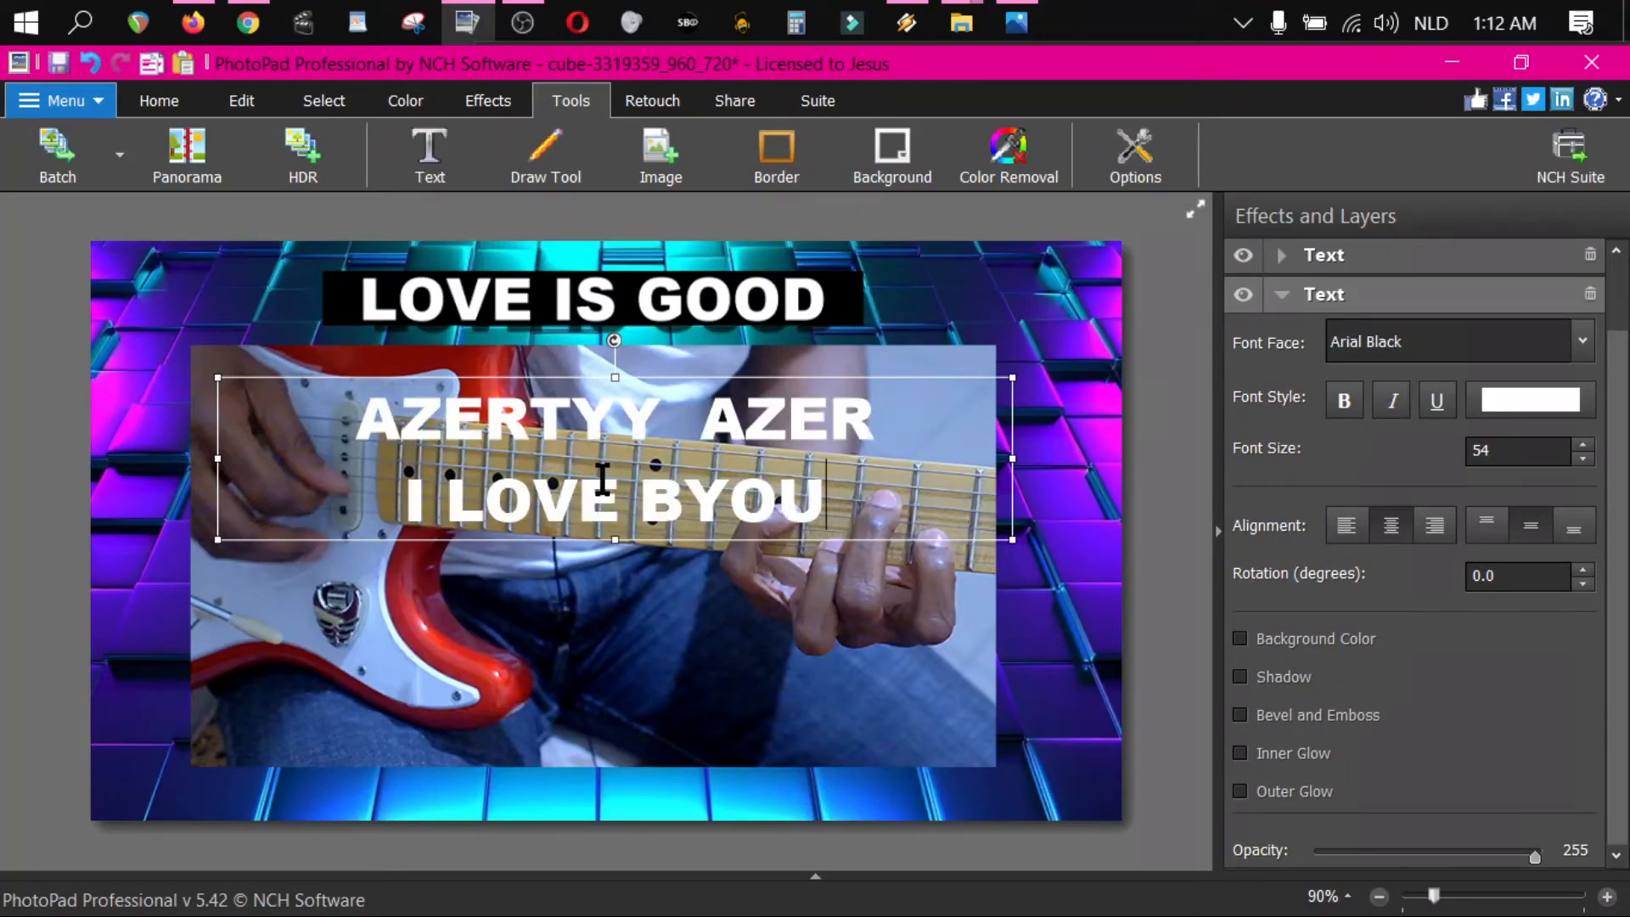
left_click_drag(909, 433, 345, 433)
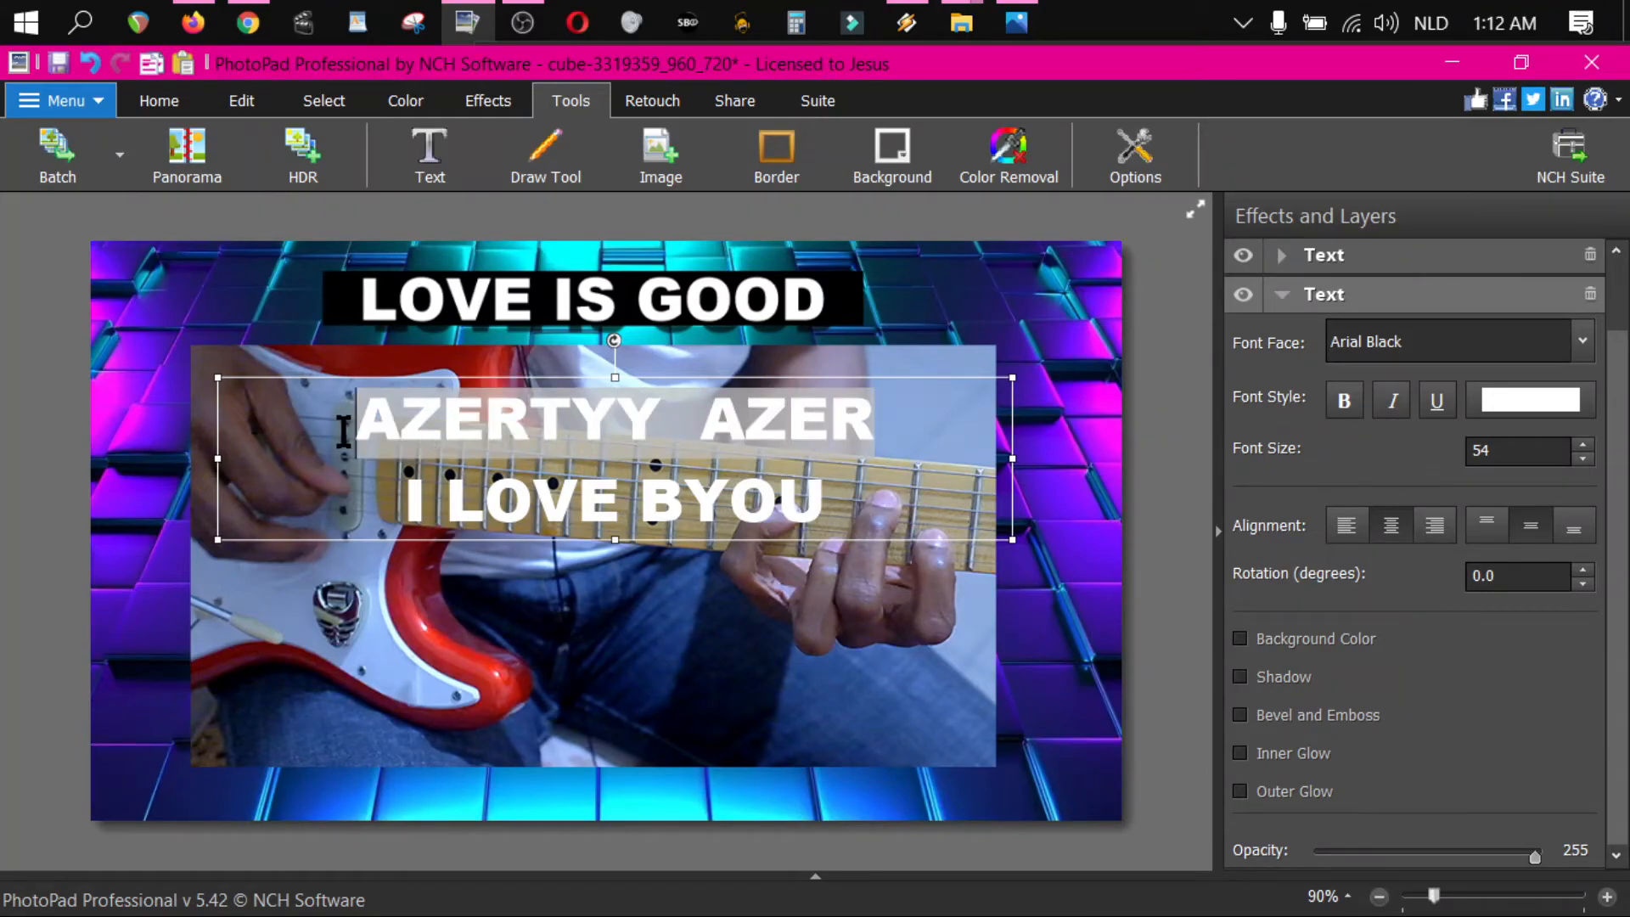
key("Delete")
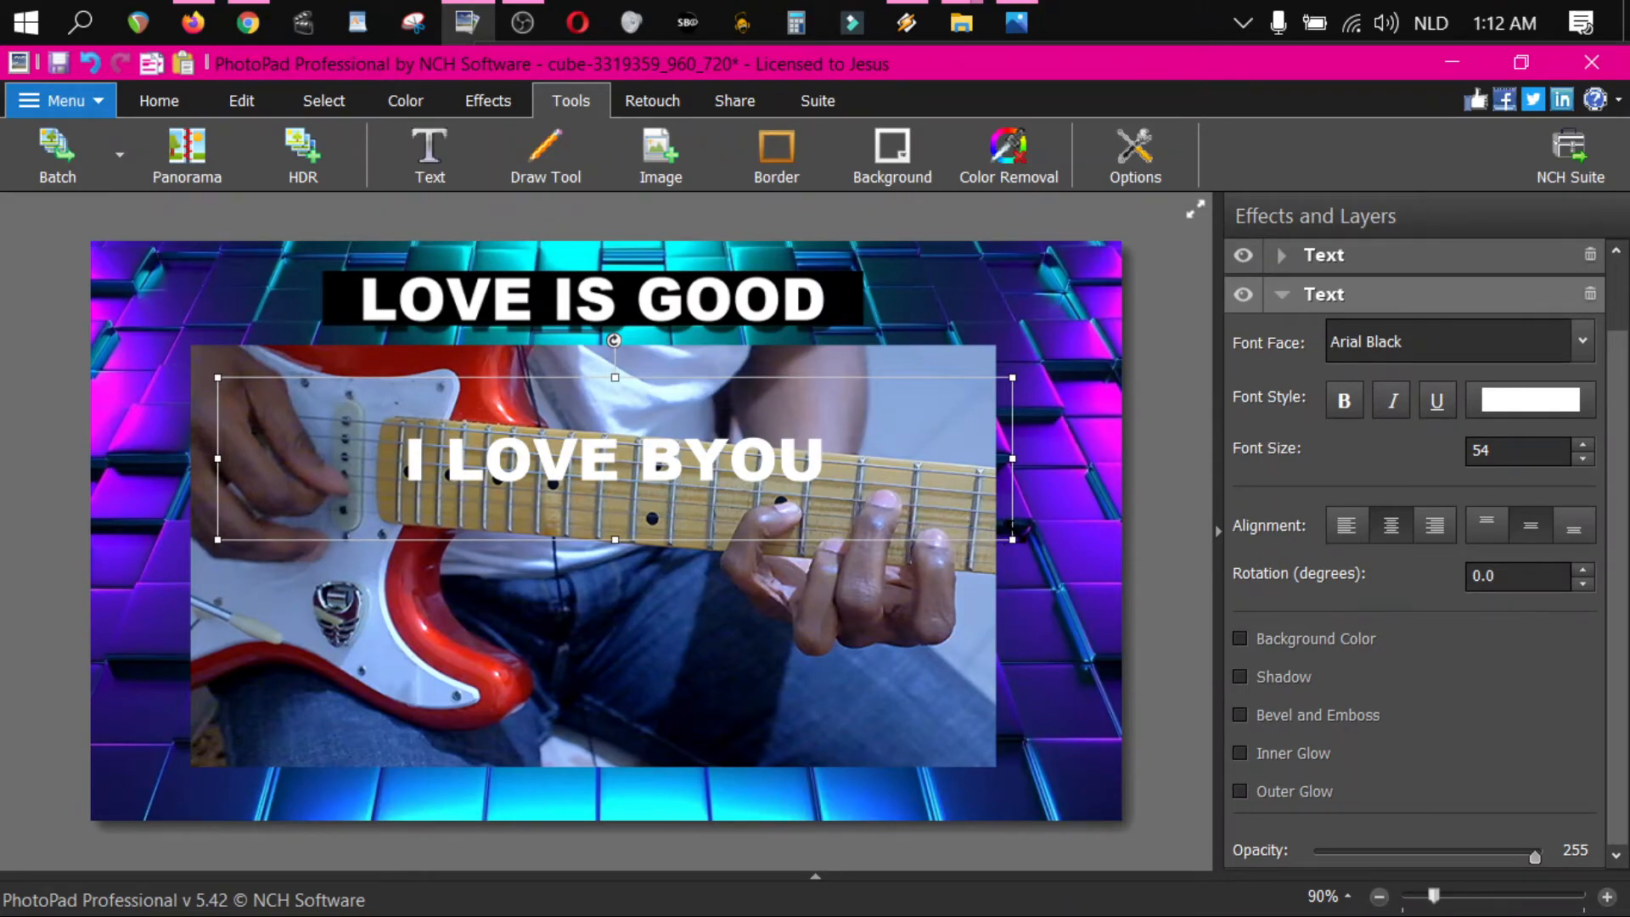
- Set the "I LOVE BYOU" text to font size 73 and fit its box around the line at the photo's upper edge
left_click_drag(1013, 539, 943, 421)
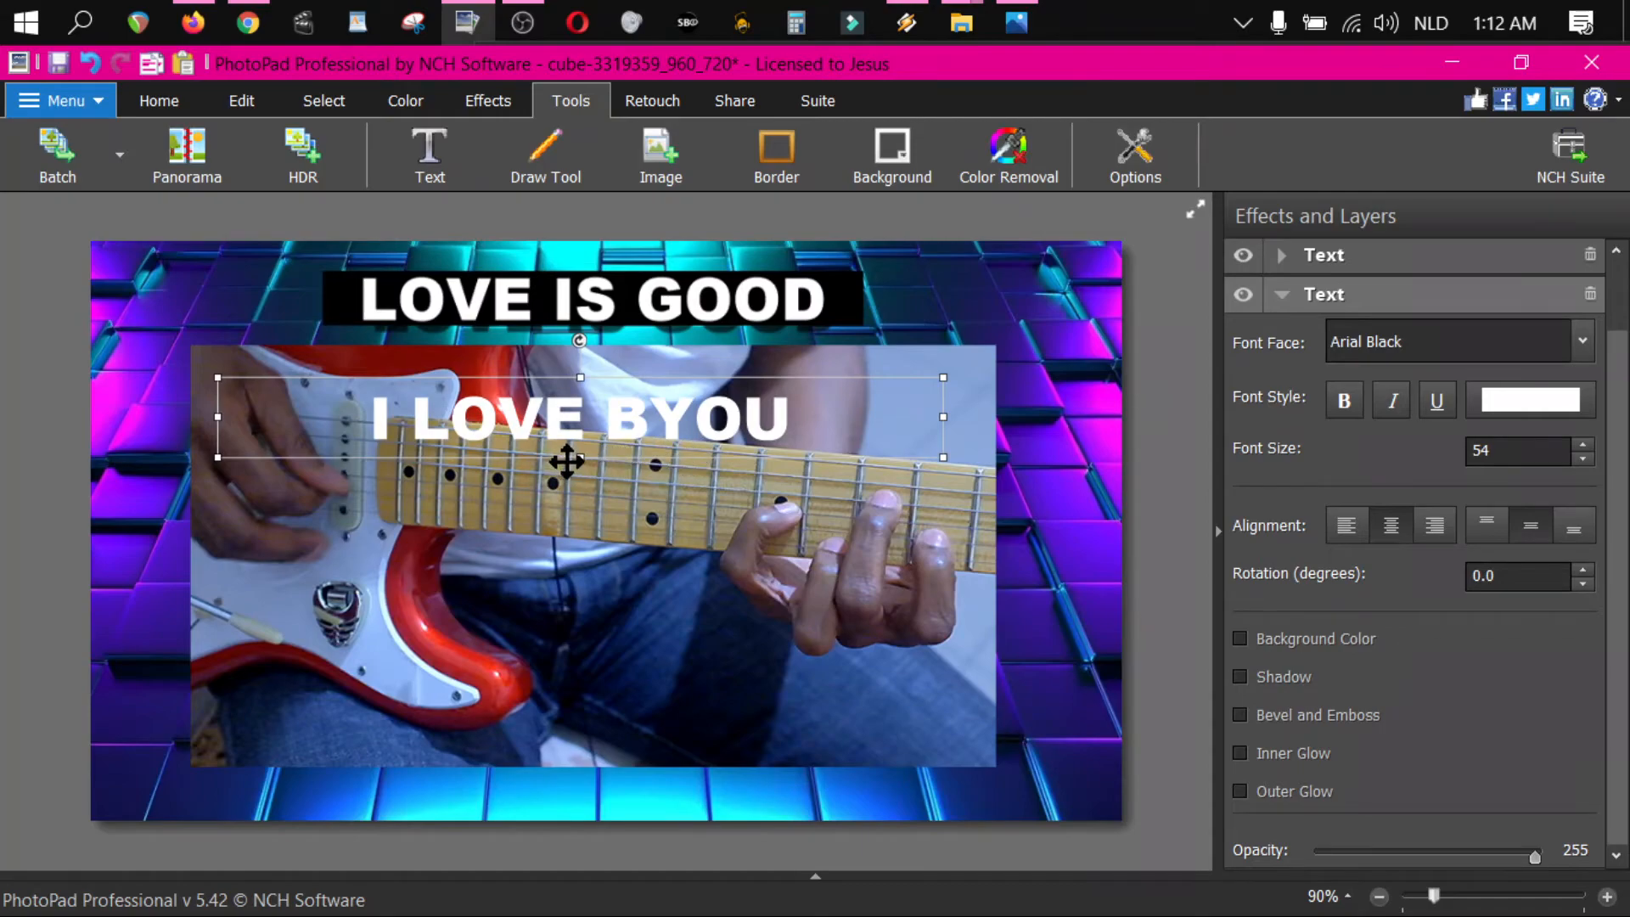
left_click_drag(581, 457, 581, 556)
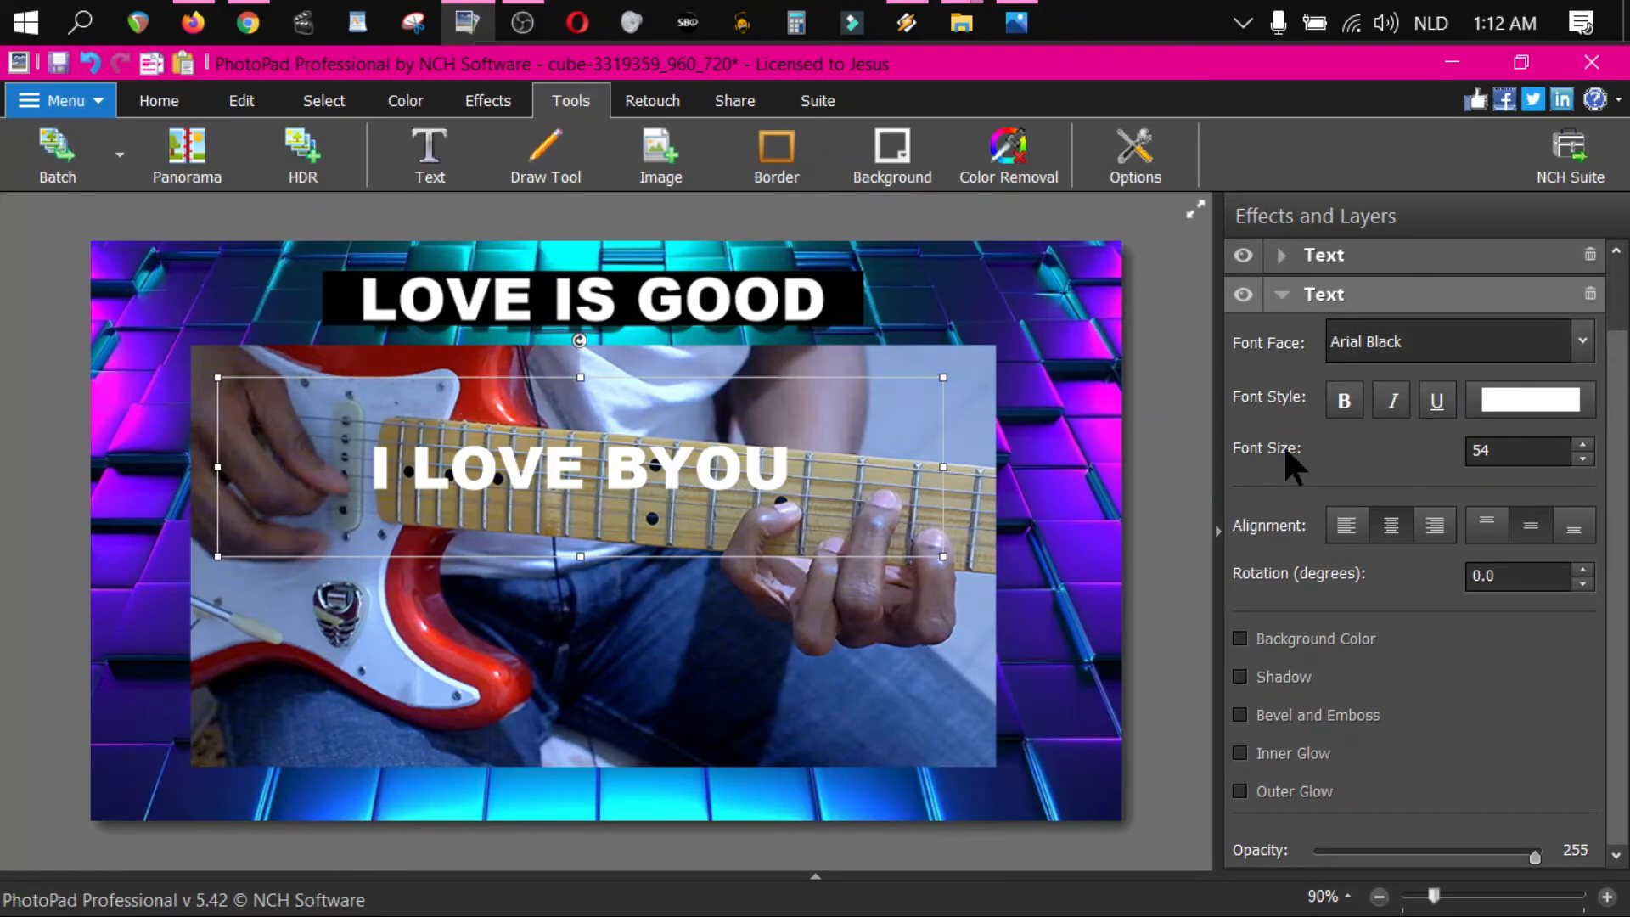
left_click(1585, 444)
left_click(1585, 444)
left_click(1584, 444)
left_click(1585, 444)
left_click(1585, 444)
left_click(1585, 444)
left_click(1585, 444)
left_click(1585, 444)
left_click(1585, 444)
left_click(1585, 444)
left_click(1585, 444)
left_click(1584, 444)
left_click(1584, 445)
left_click(1585, 445)
left_click(1585, 444)
left_click(1585, 445)
left_click(1585, 444)
left_click(1585, 444)
left_click(1585, 444)
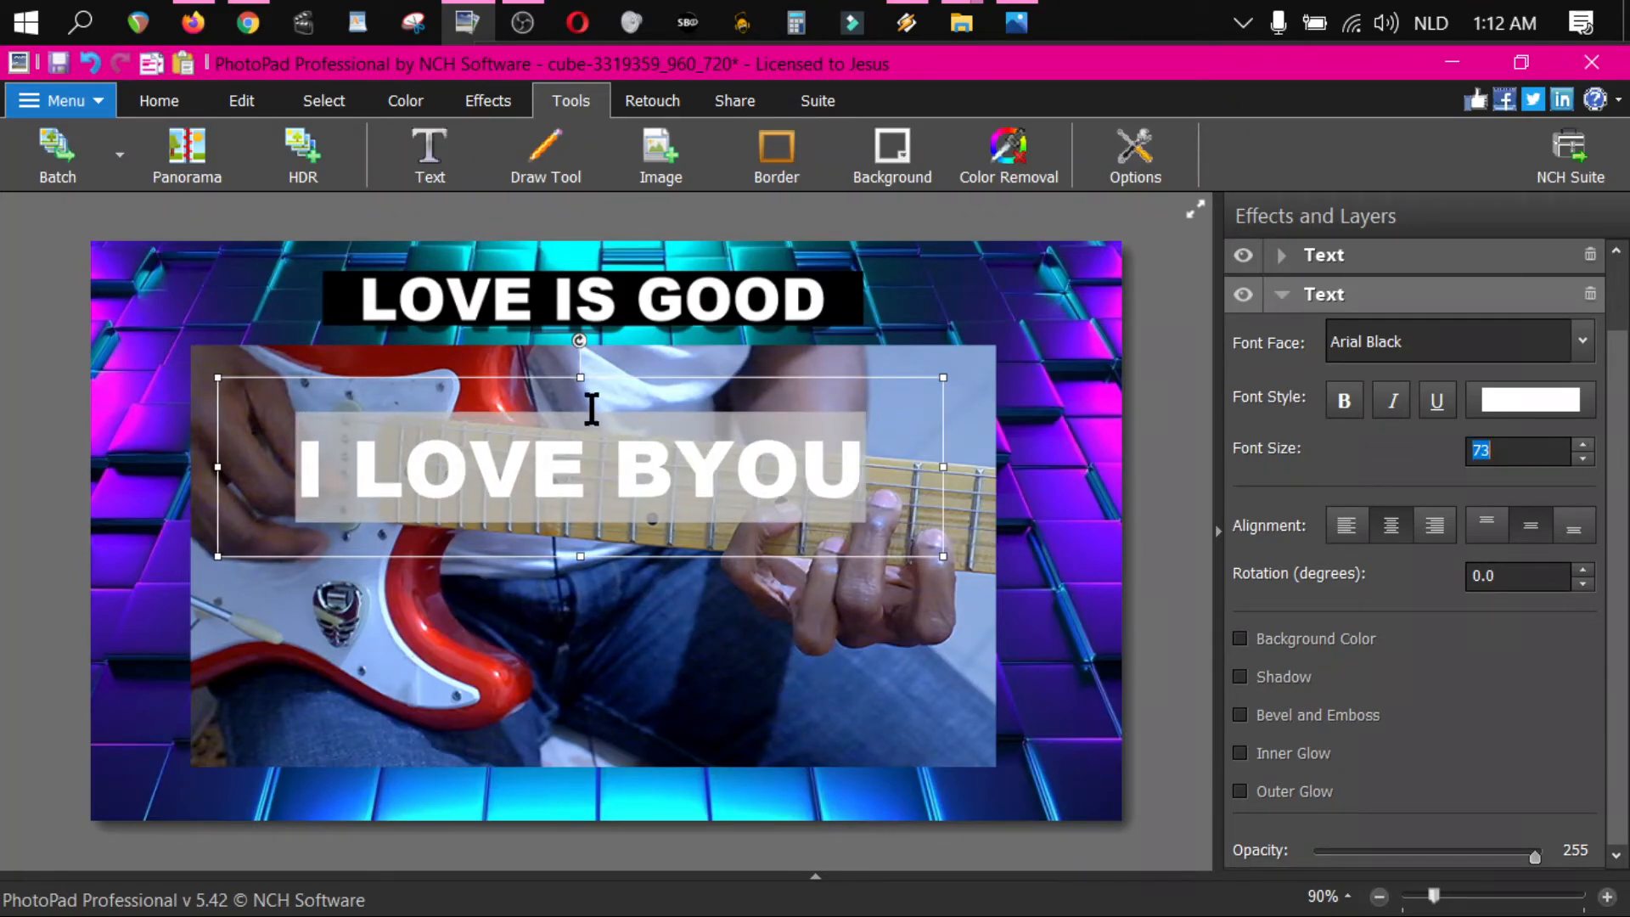
left_click_drag(578, 381, 578, 466)
left_click_drag(944, 508, 897, 367)
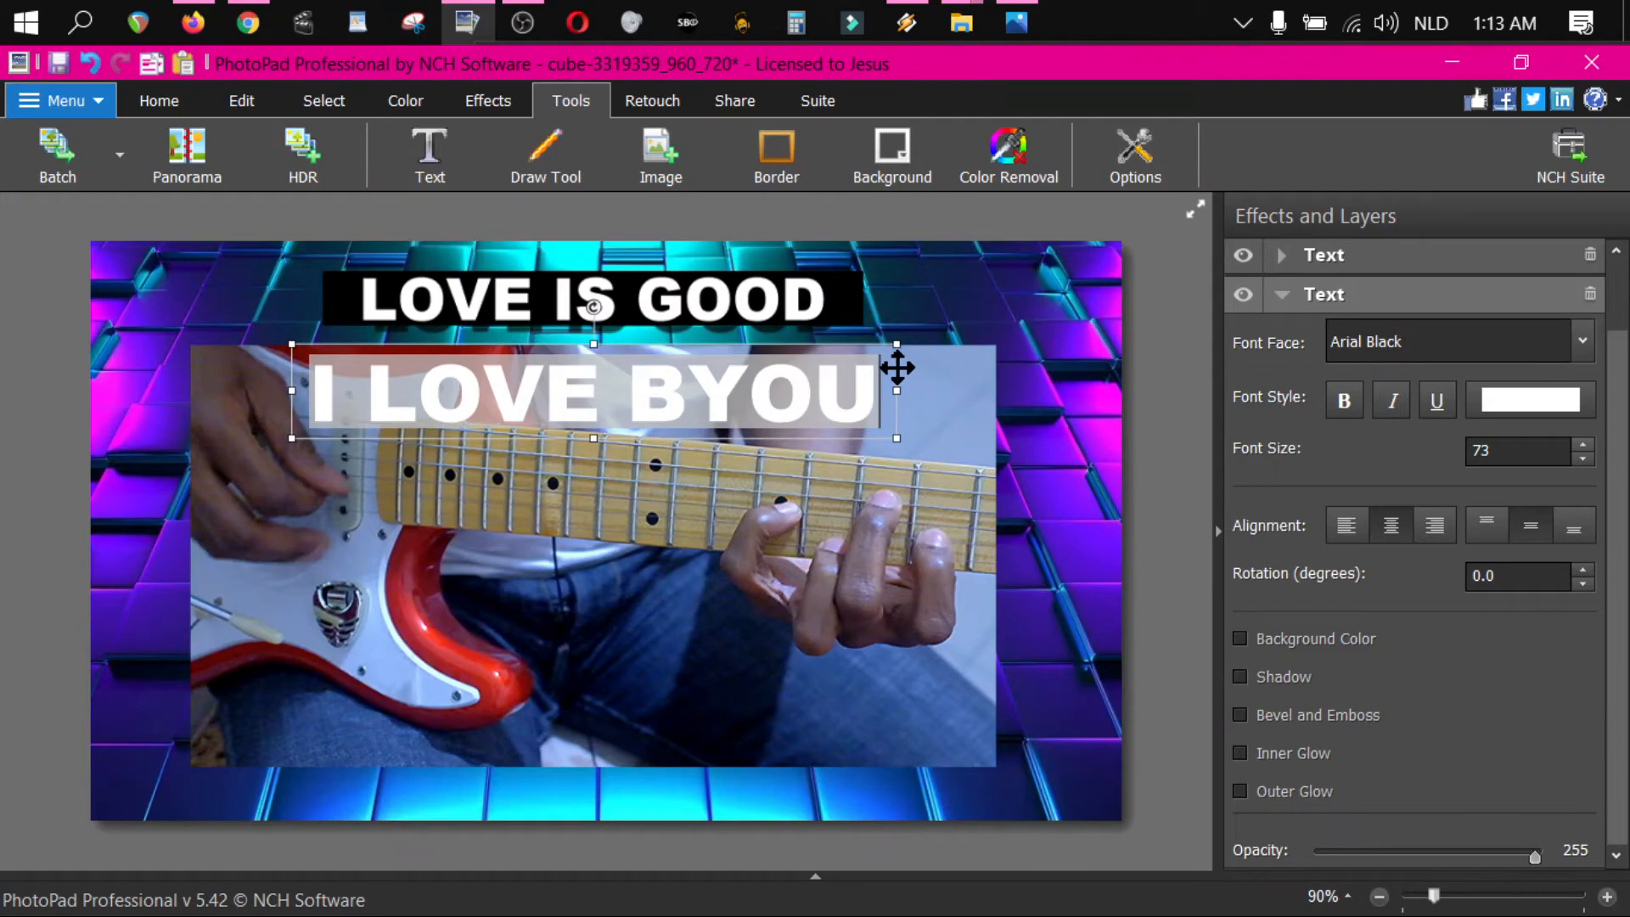
- Try a Bahnschrift SemiLight font on the "I LOVE BYOU" text and return it to Arial Black
left_click(1581, 338)
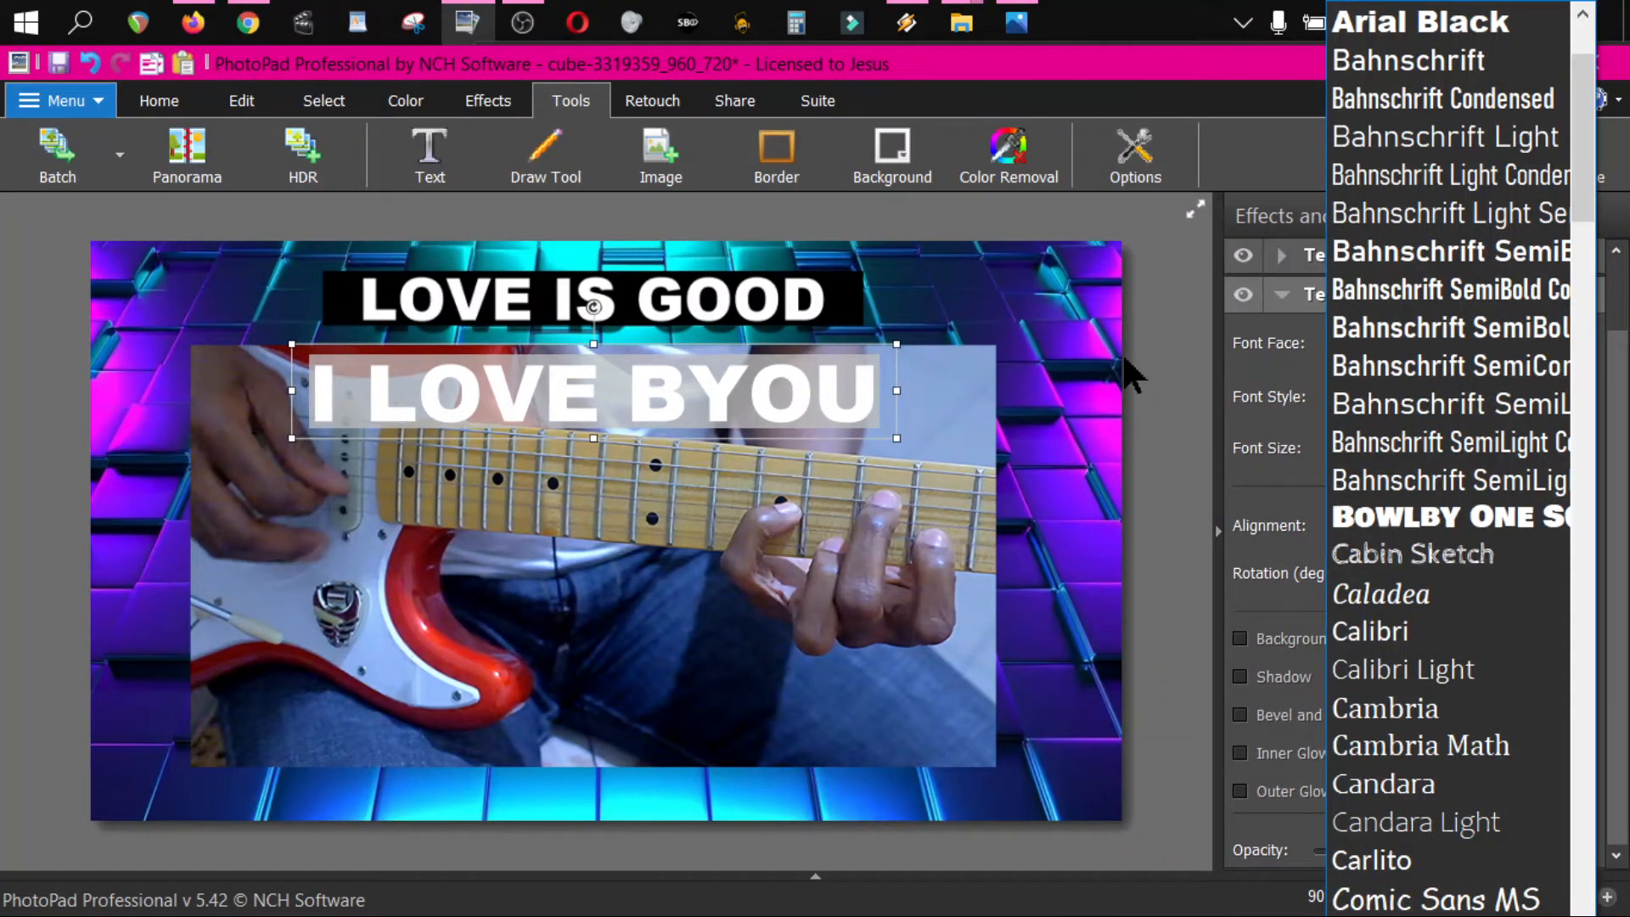
left_click(1388, 480)
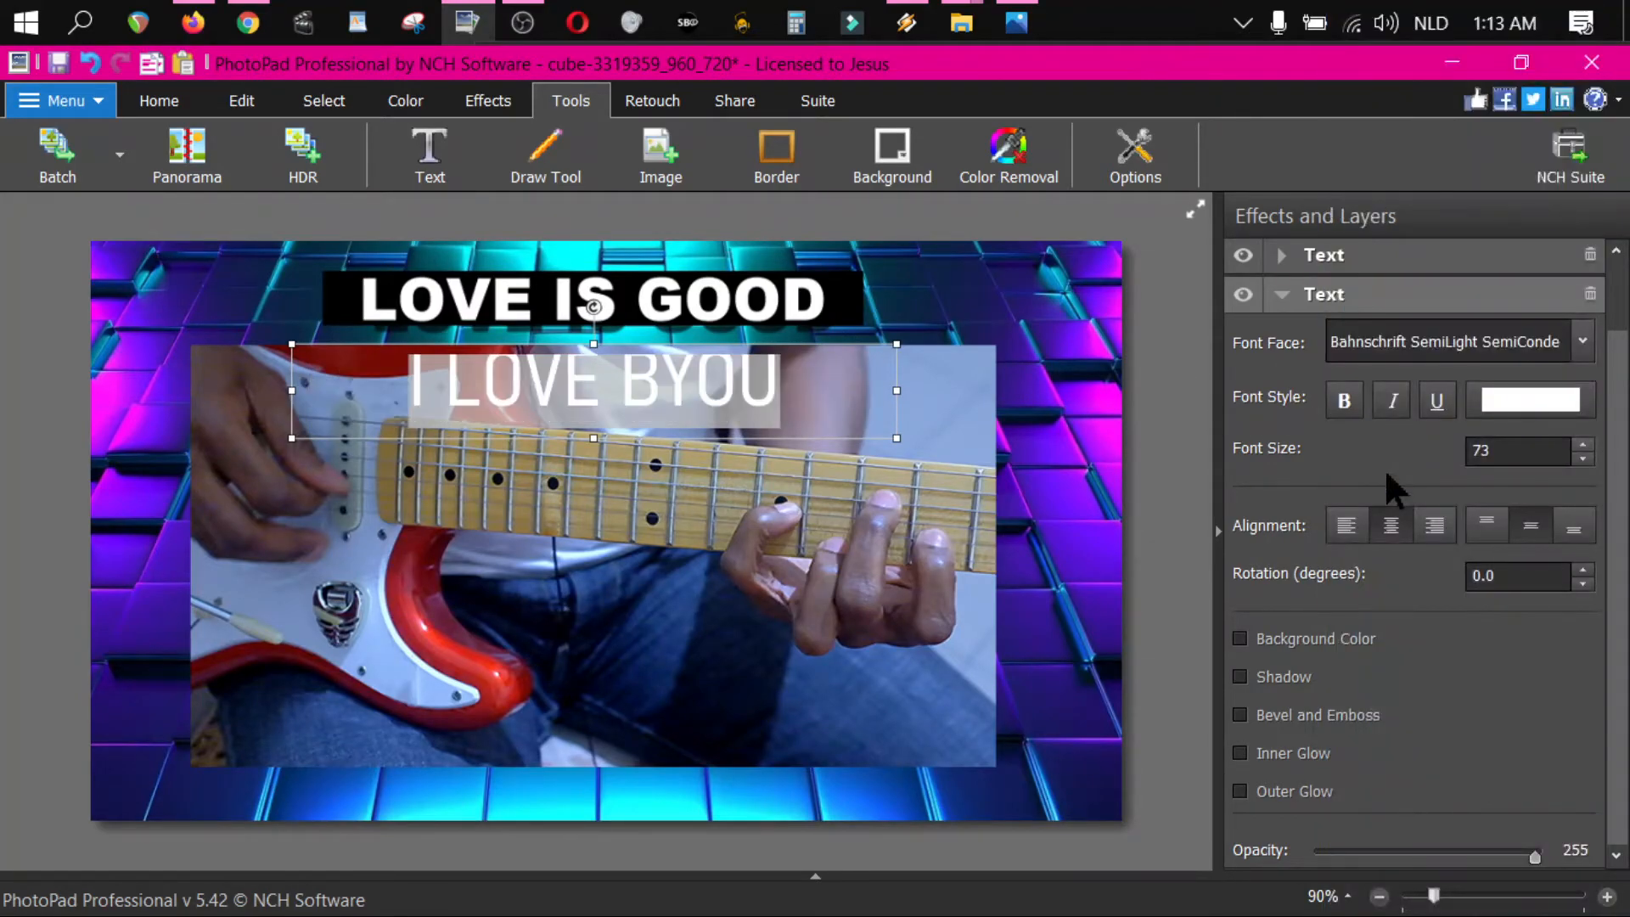
left_click(1455, 340)
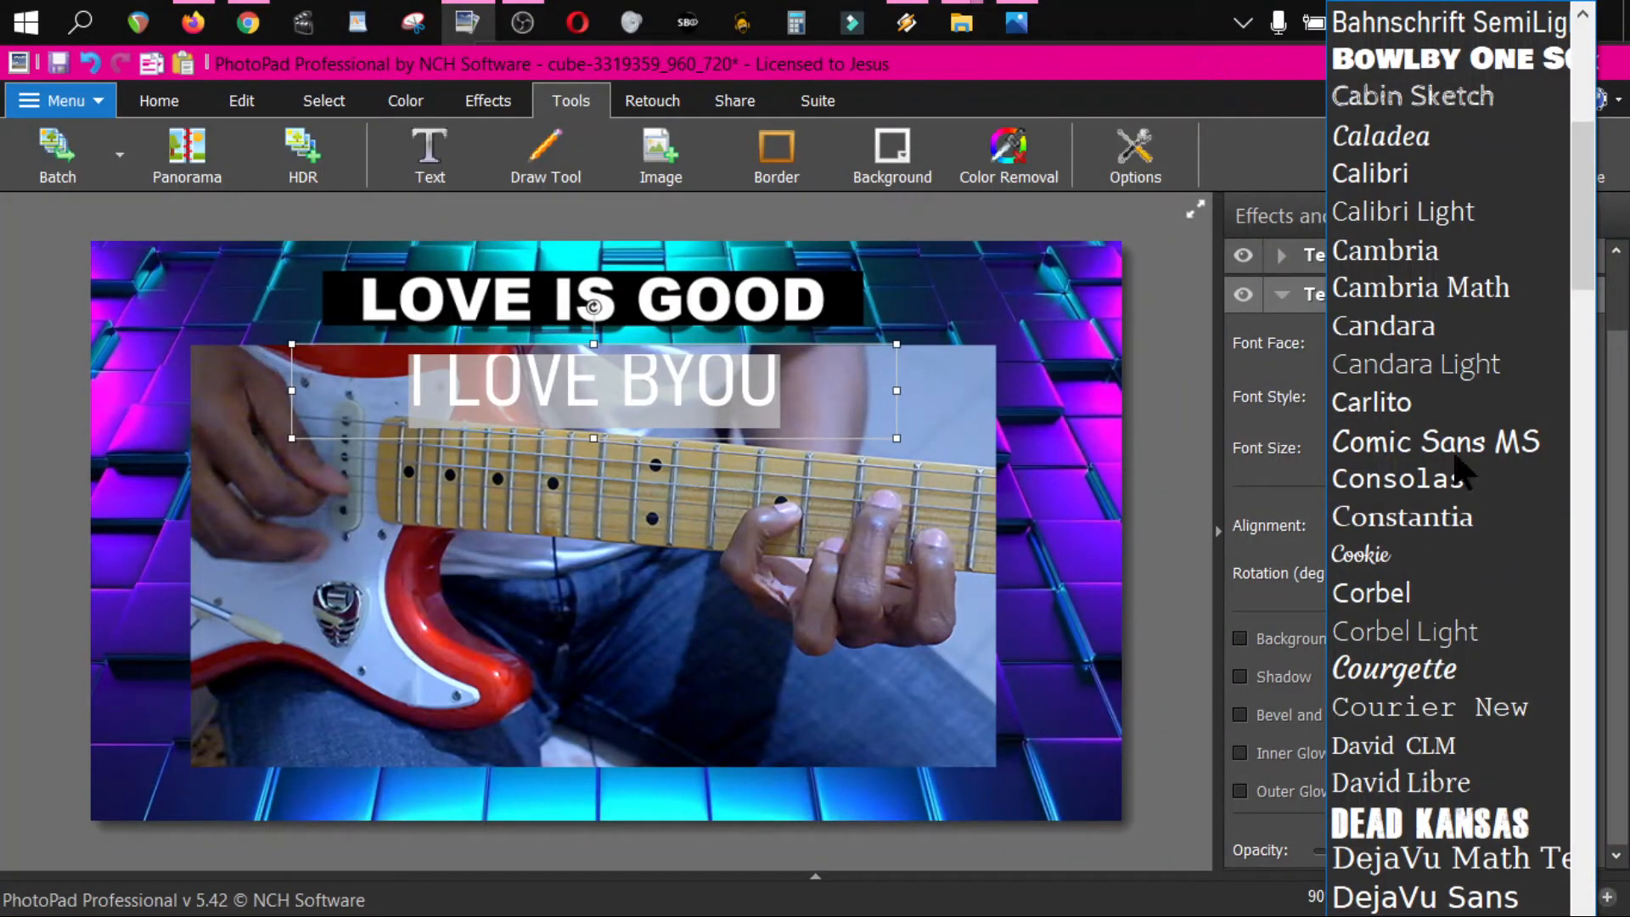
right_click(1576, 188)
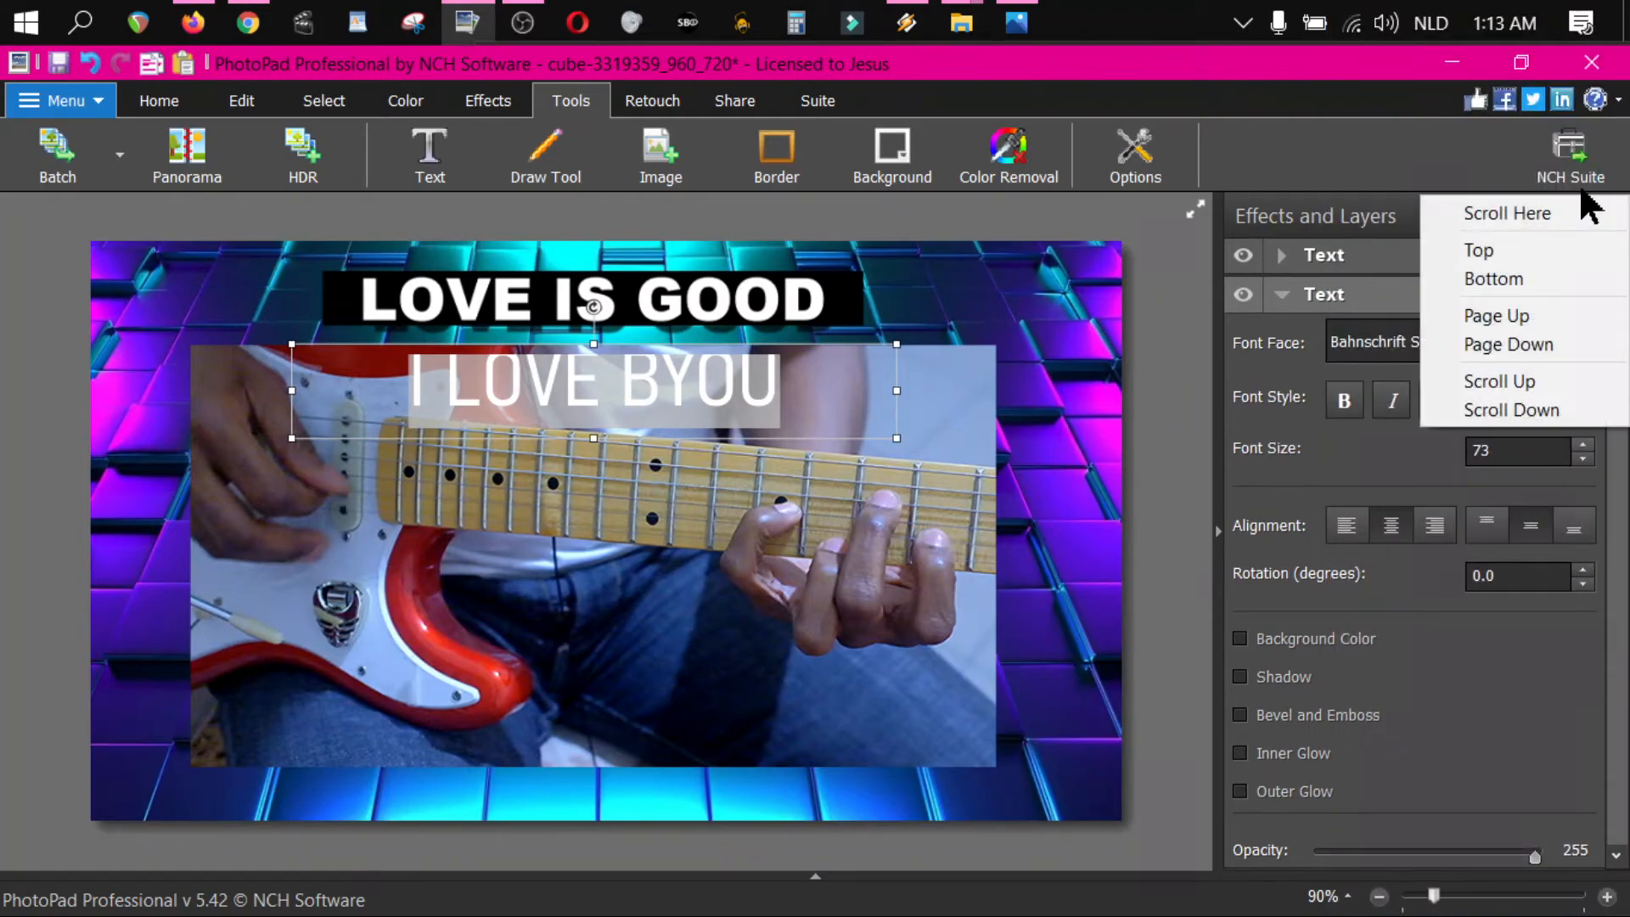
left_click(1411, 146)
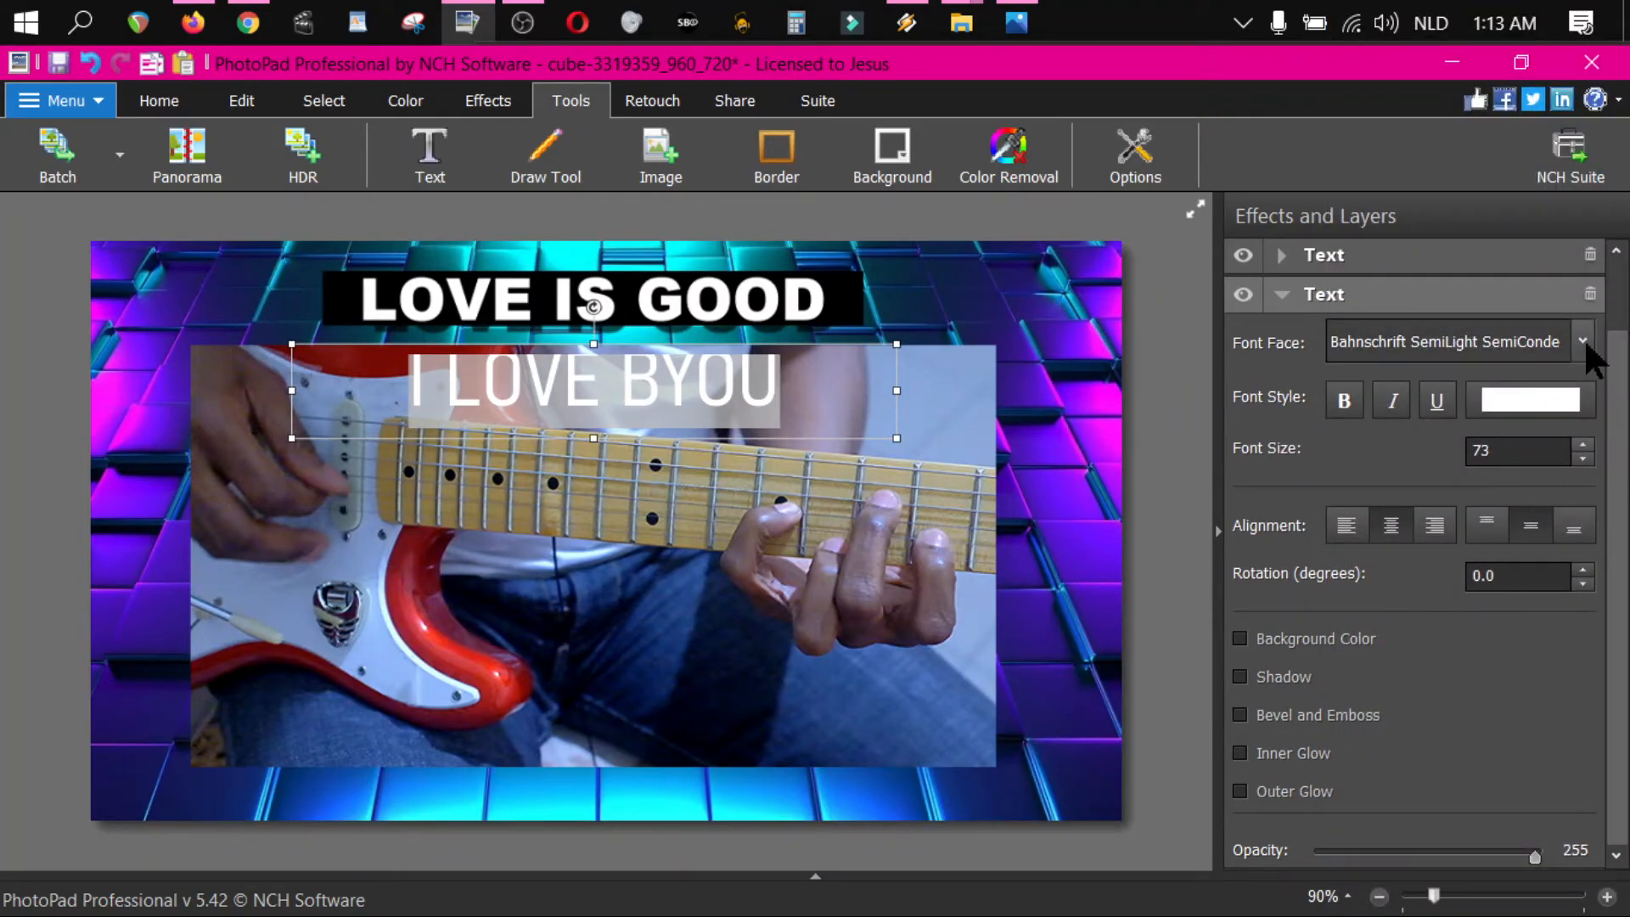
left_click(1583, 340)
left_click_drag(1585, 287, 1587, 194)
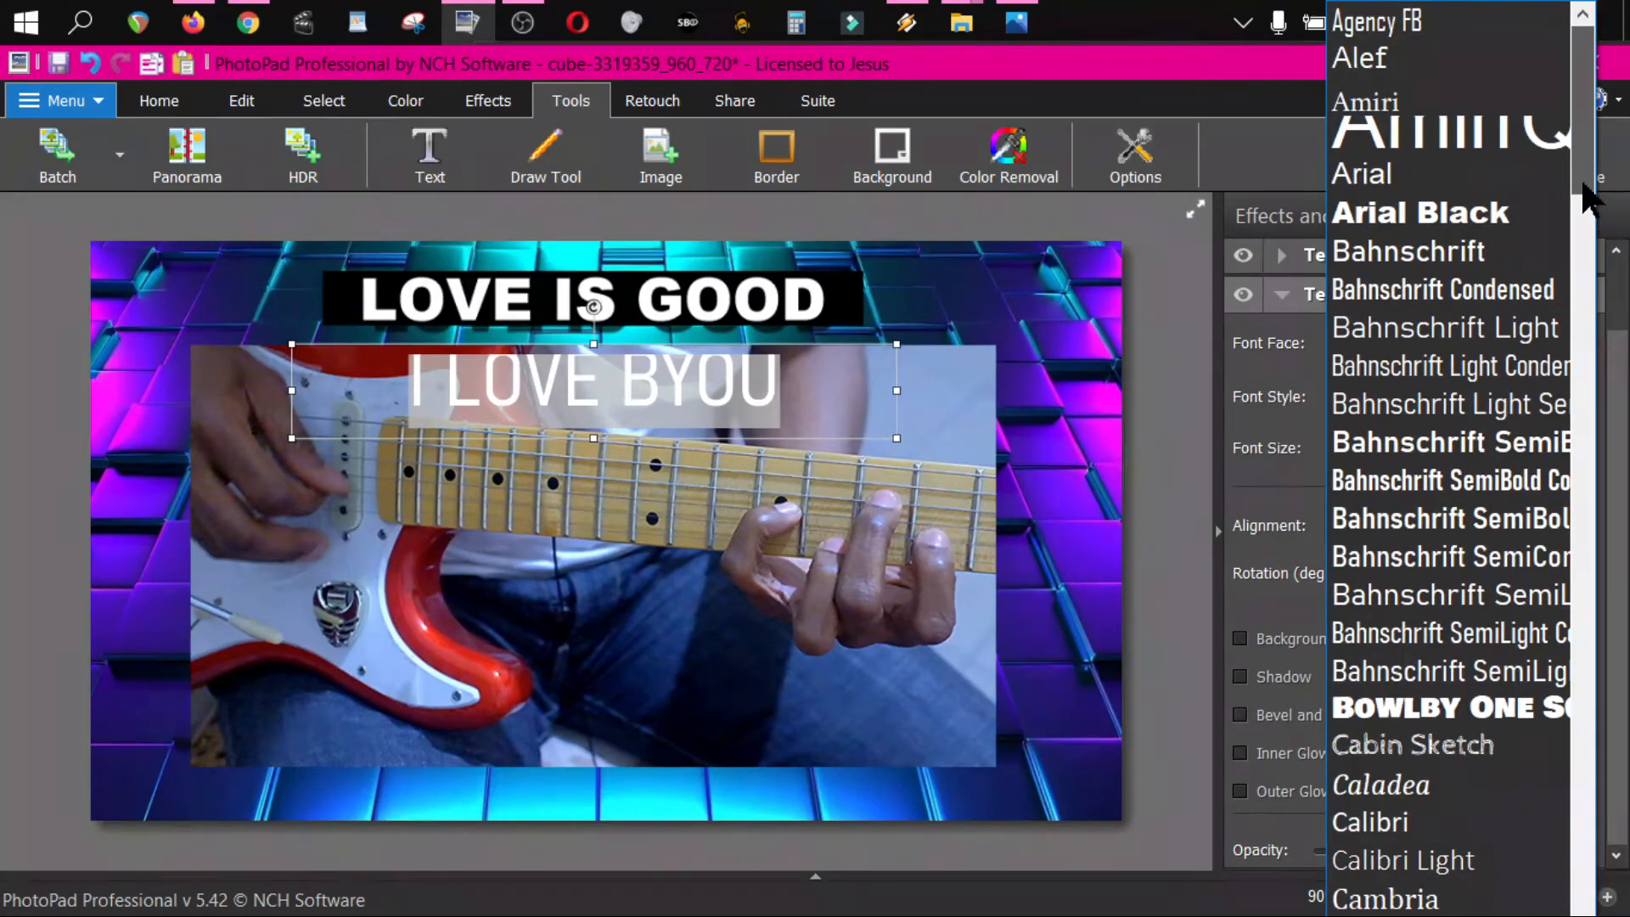
left_click(1476, 226)
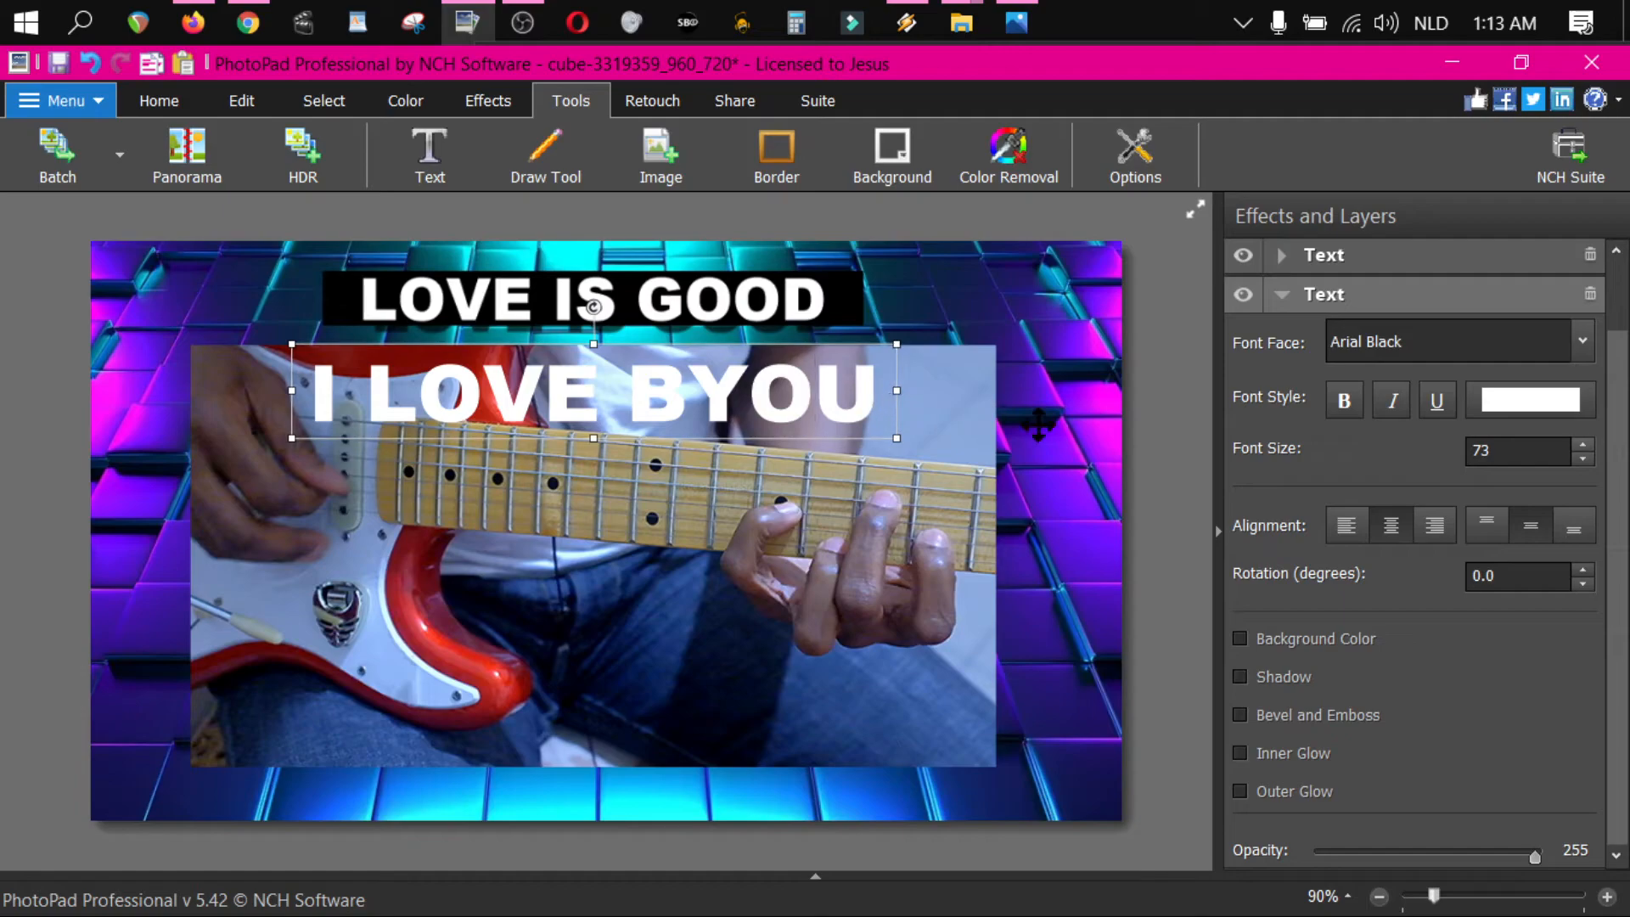
- Give the "I LOVE BYOU" text a black background and move it to the lower part of the guitar photo
left_click(1240, 639)
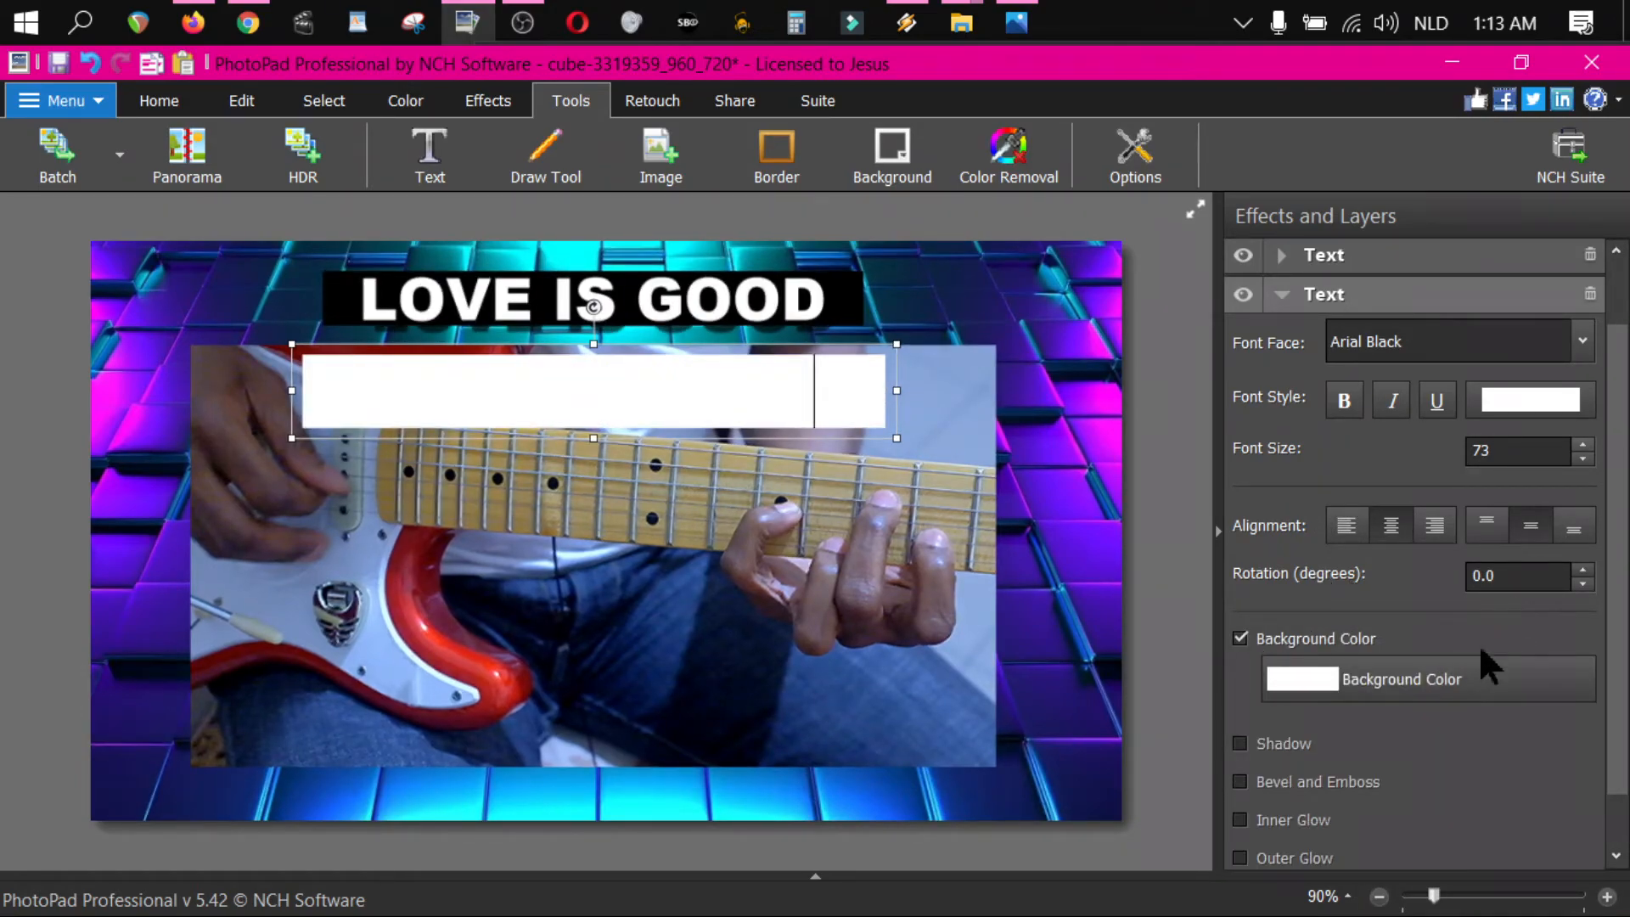
left_click(1329, 679)
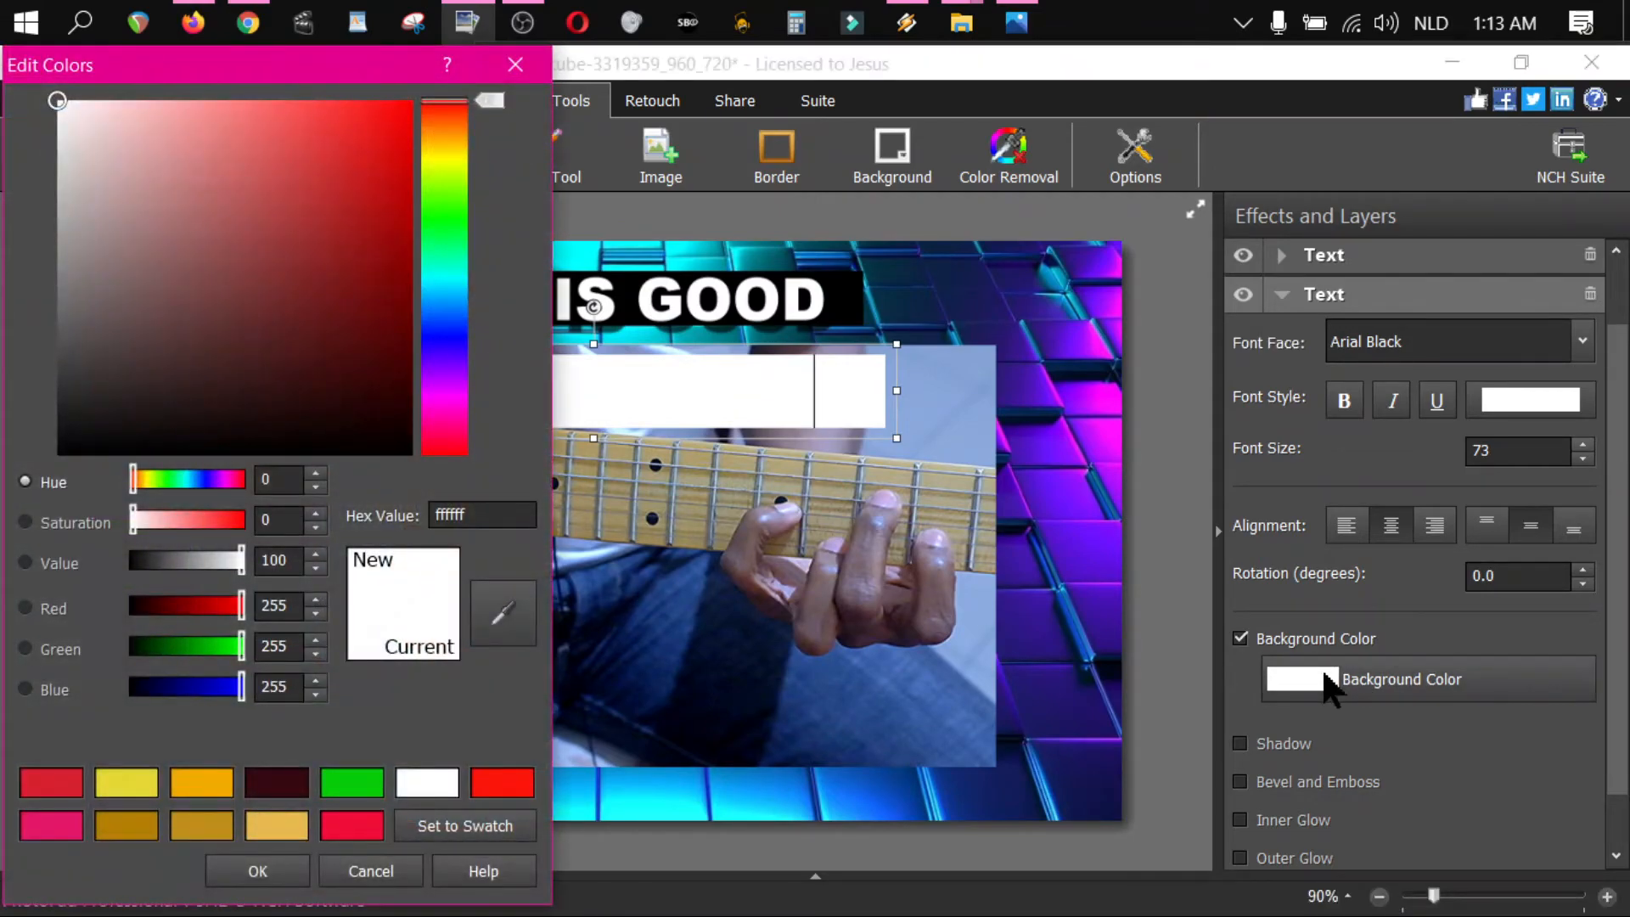
left_click(137, 562)
left_click_drag(136, 567, 120, 563)
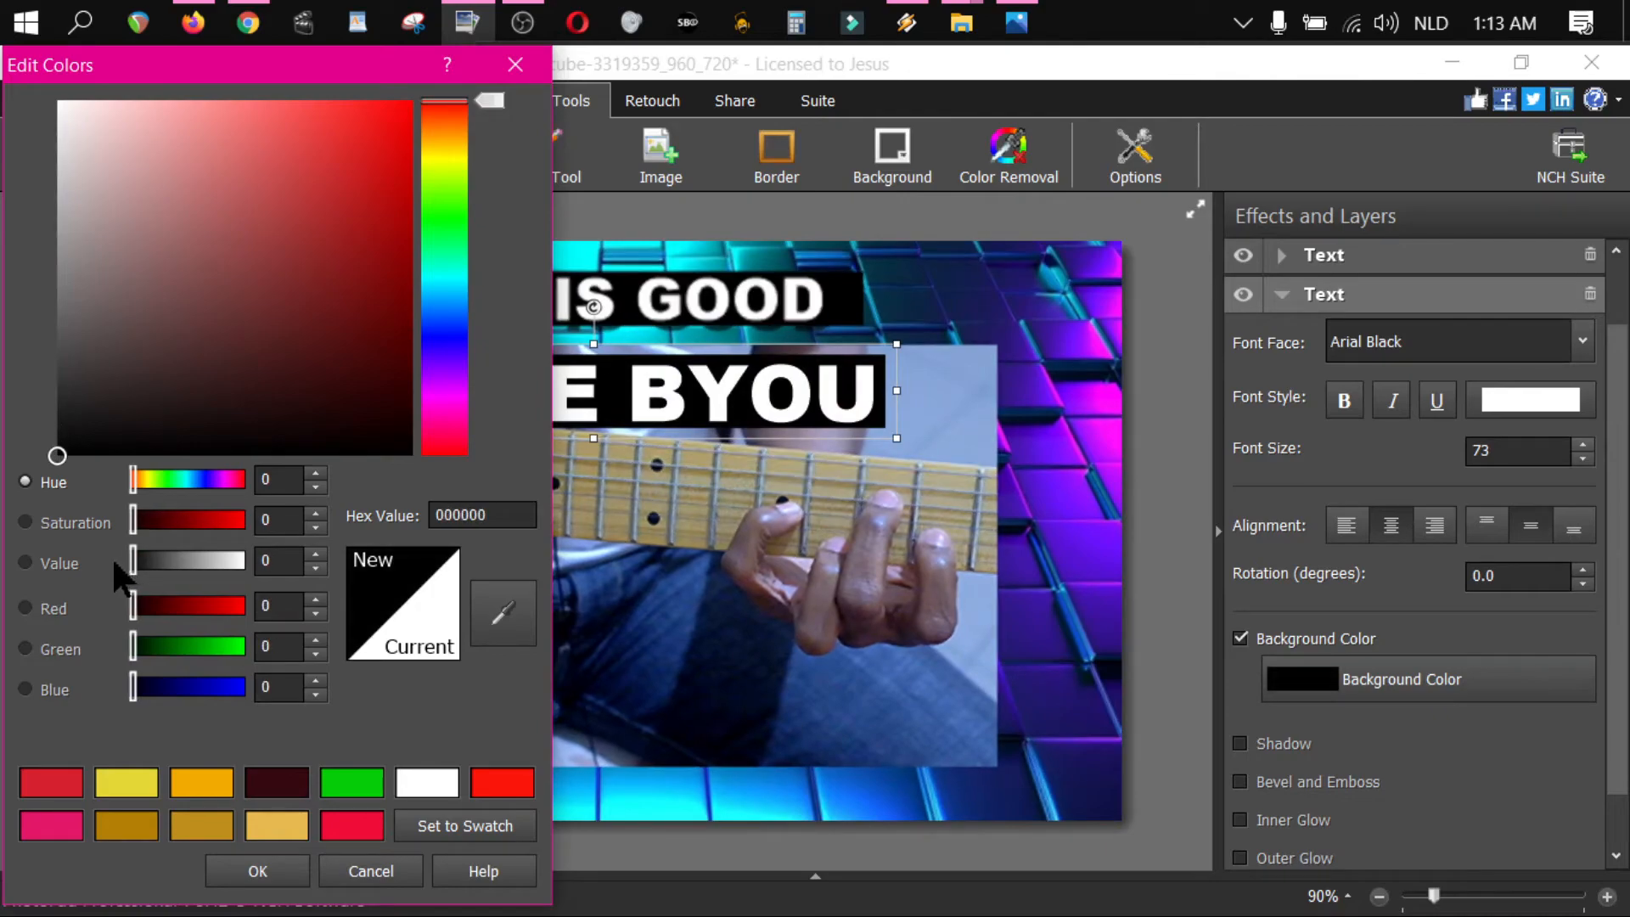
left_click(255, 872)
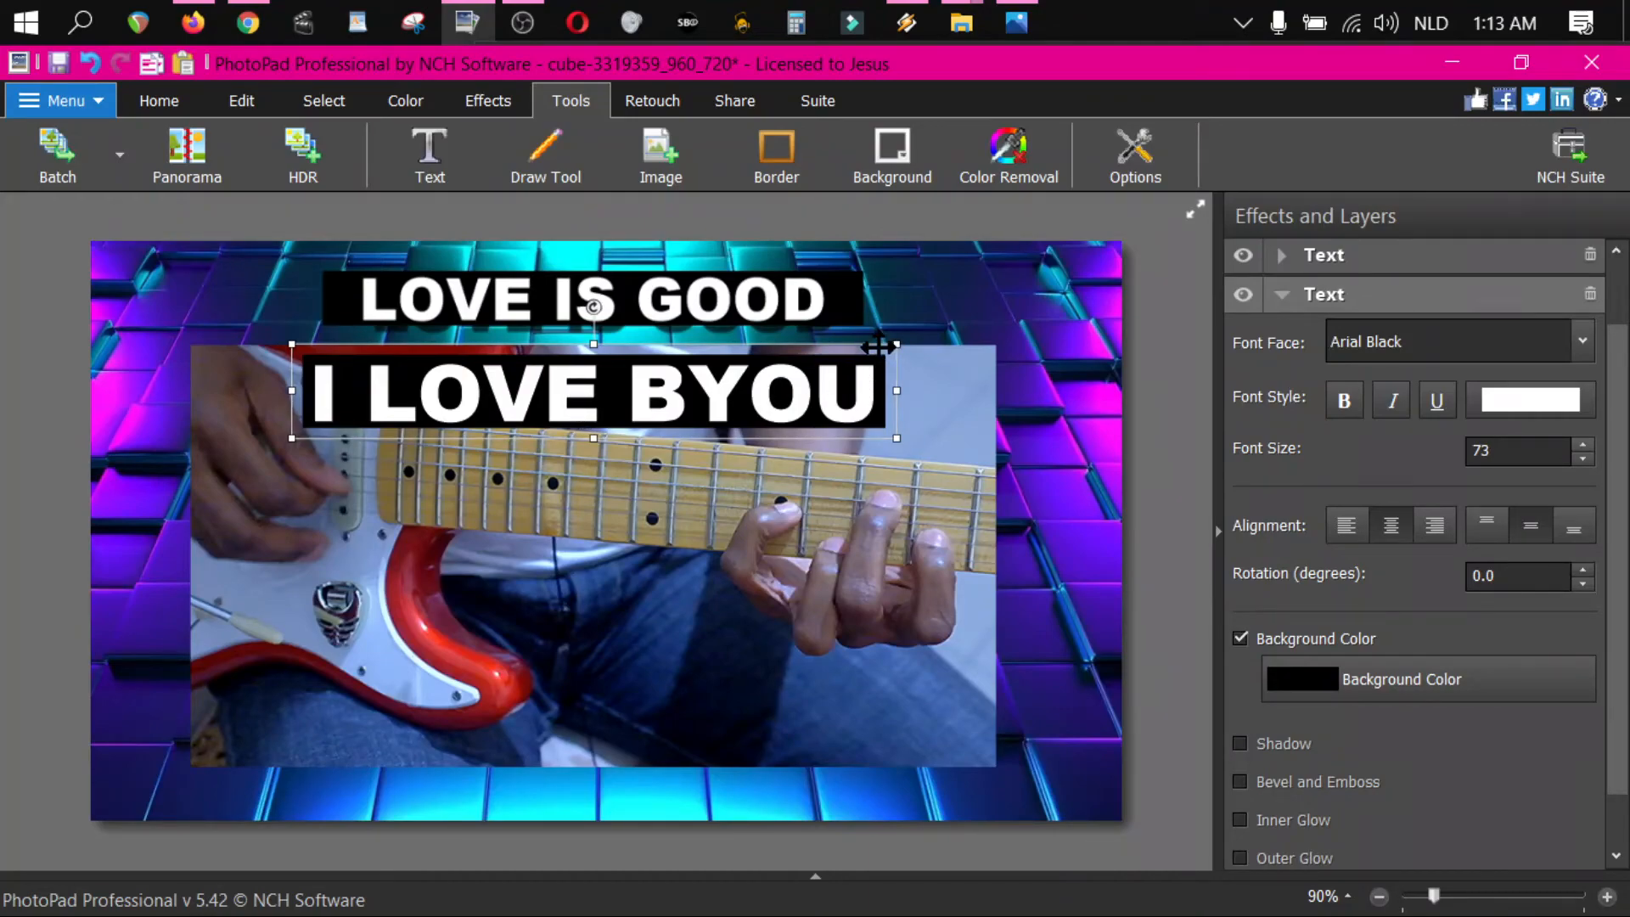
left_click_drag(874, 343, 869, 644)
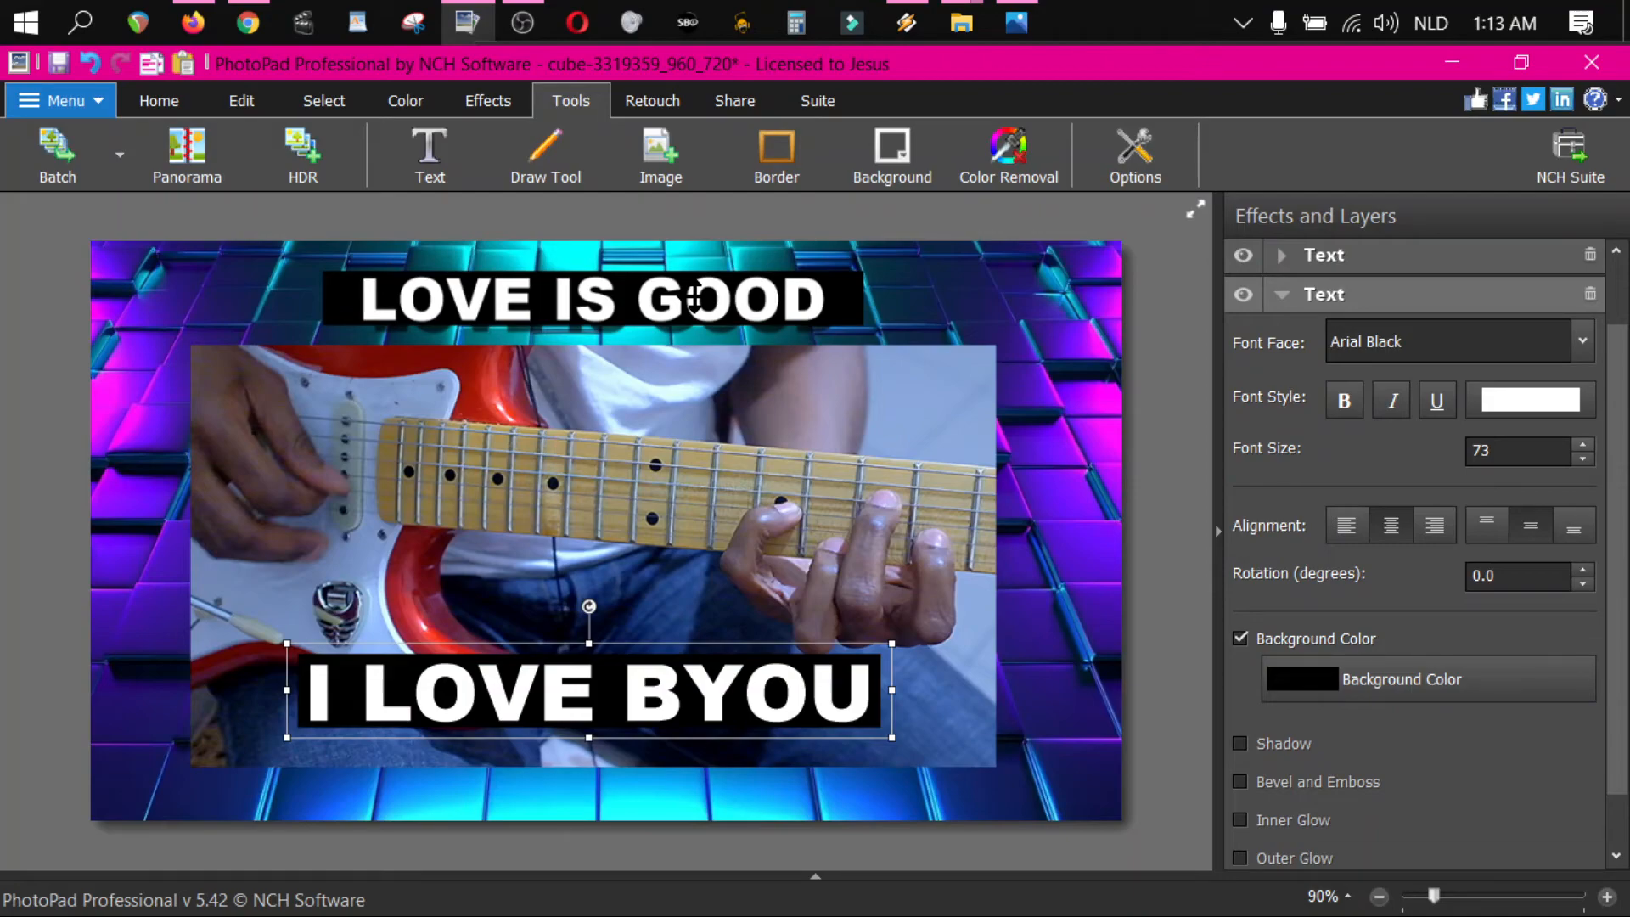
- Hide and show the first text layer to identify its wording on the image, and look through its settings
left_click(1281, 287)
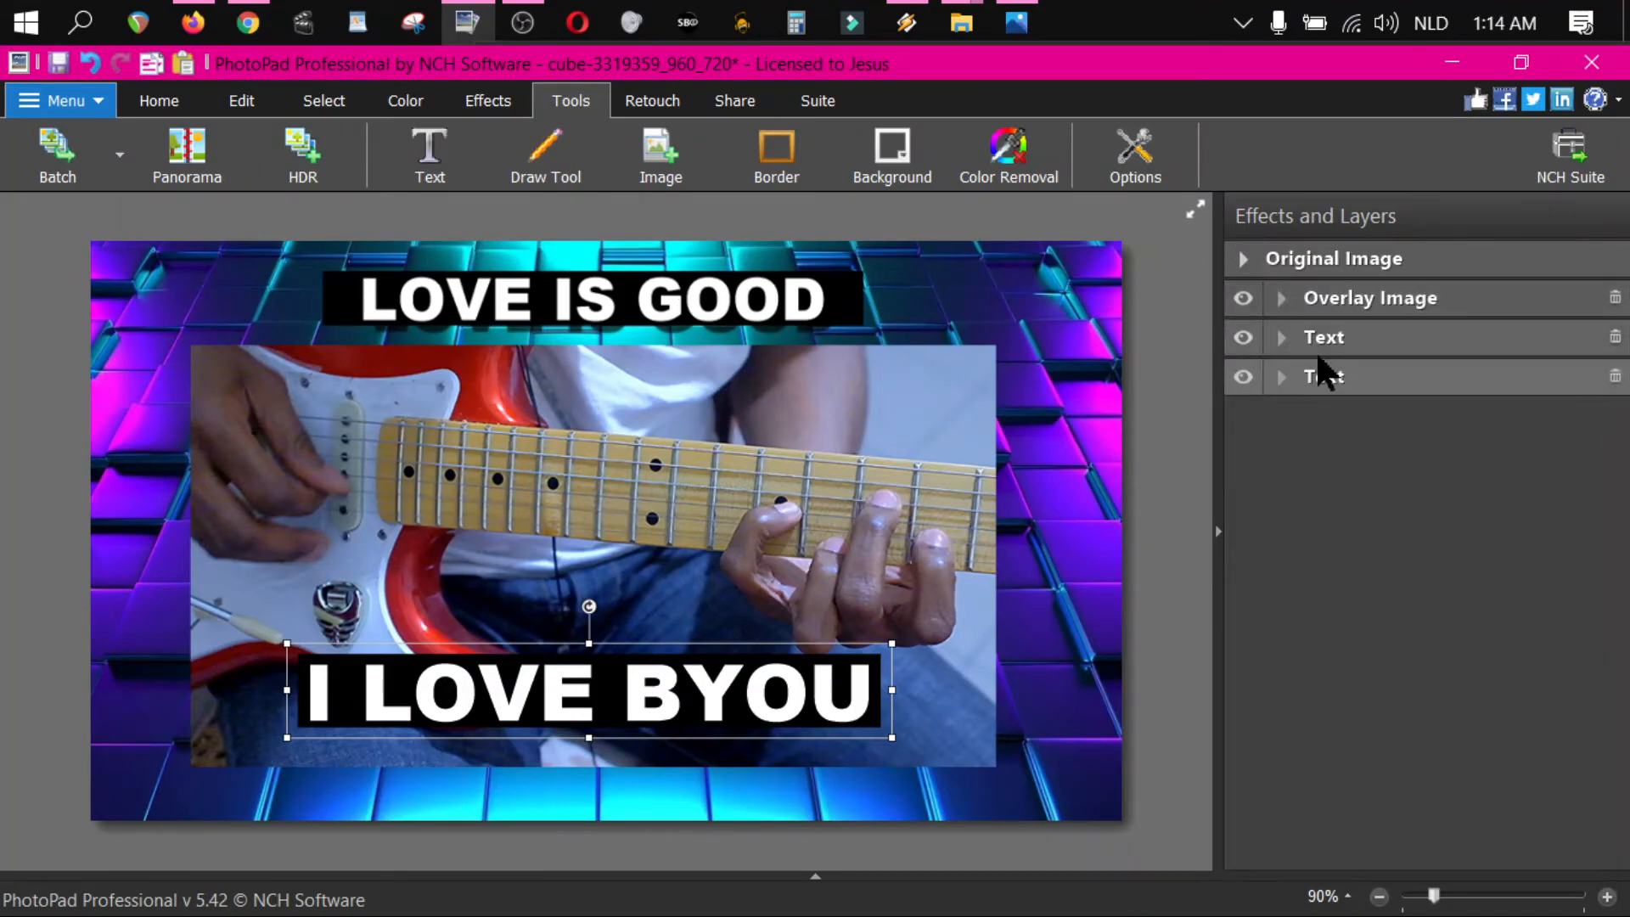
left_click(1244, 338)
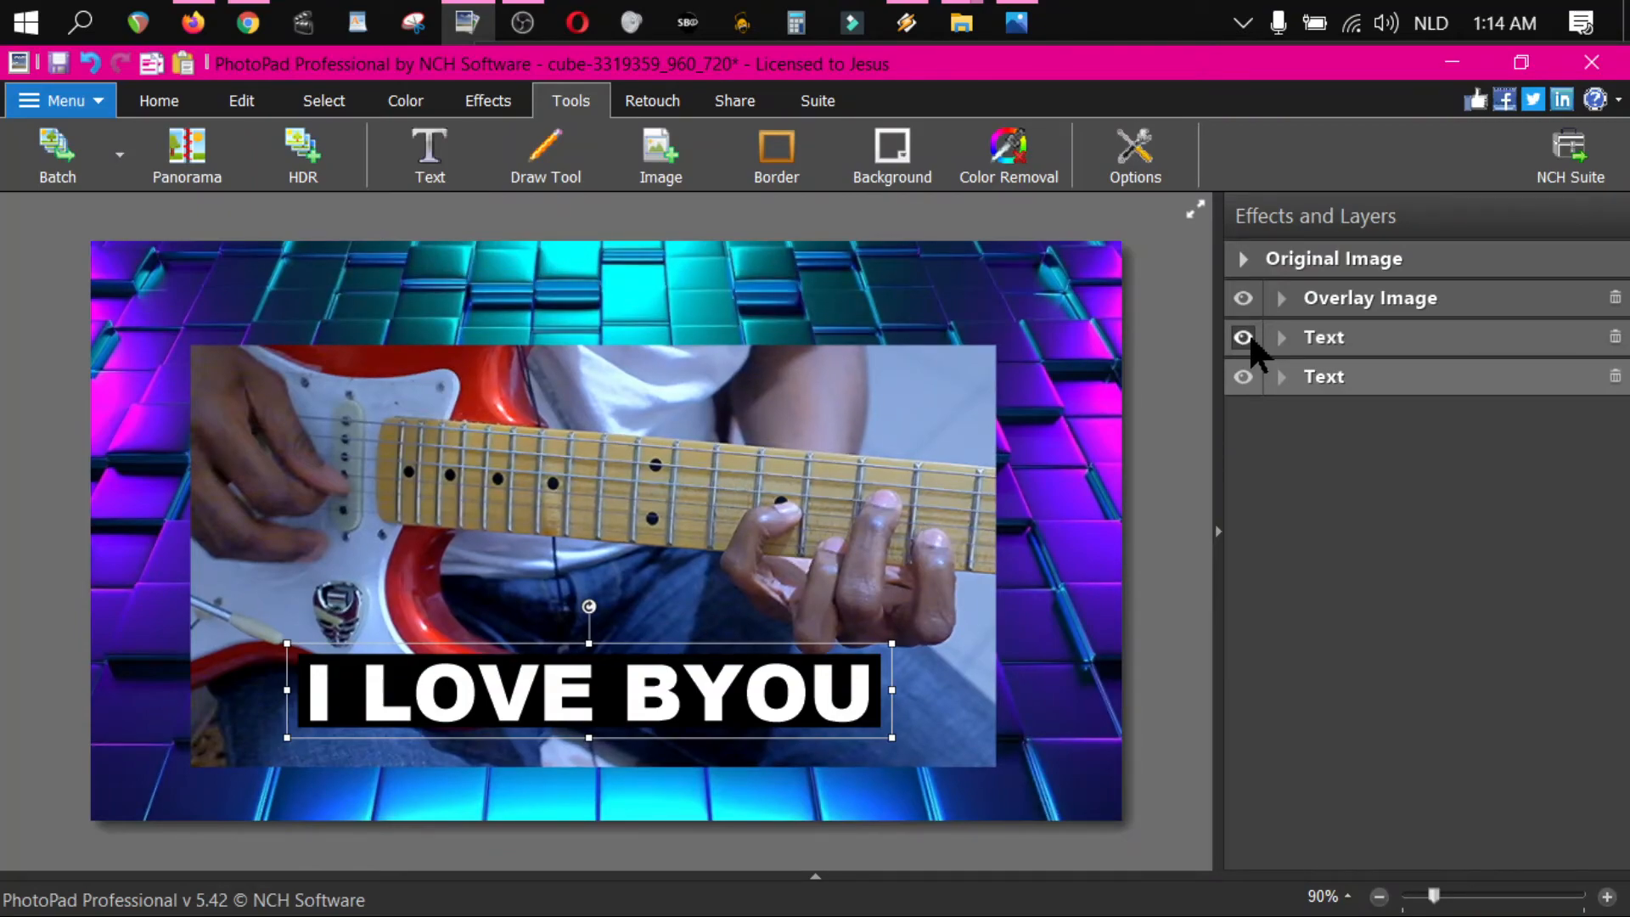
left_click(1245, 338)
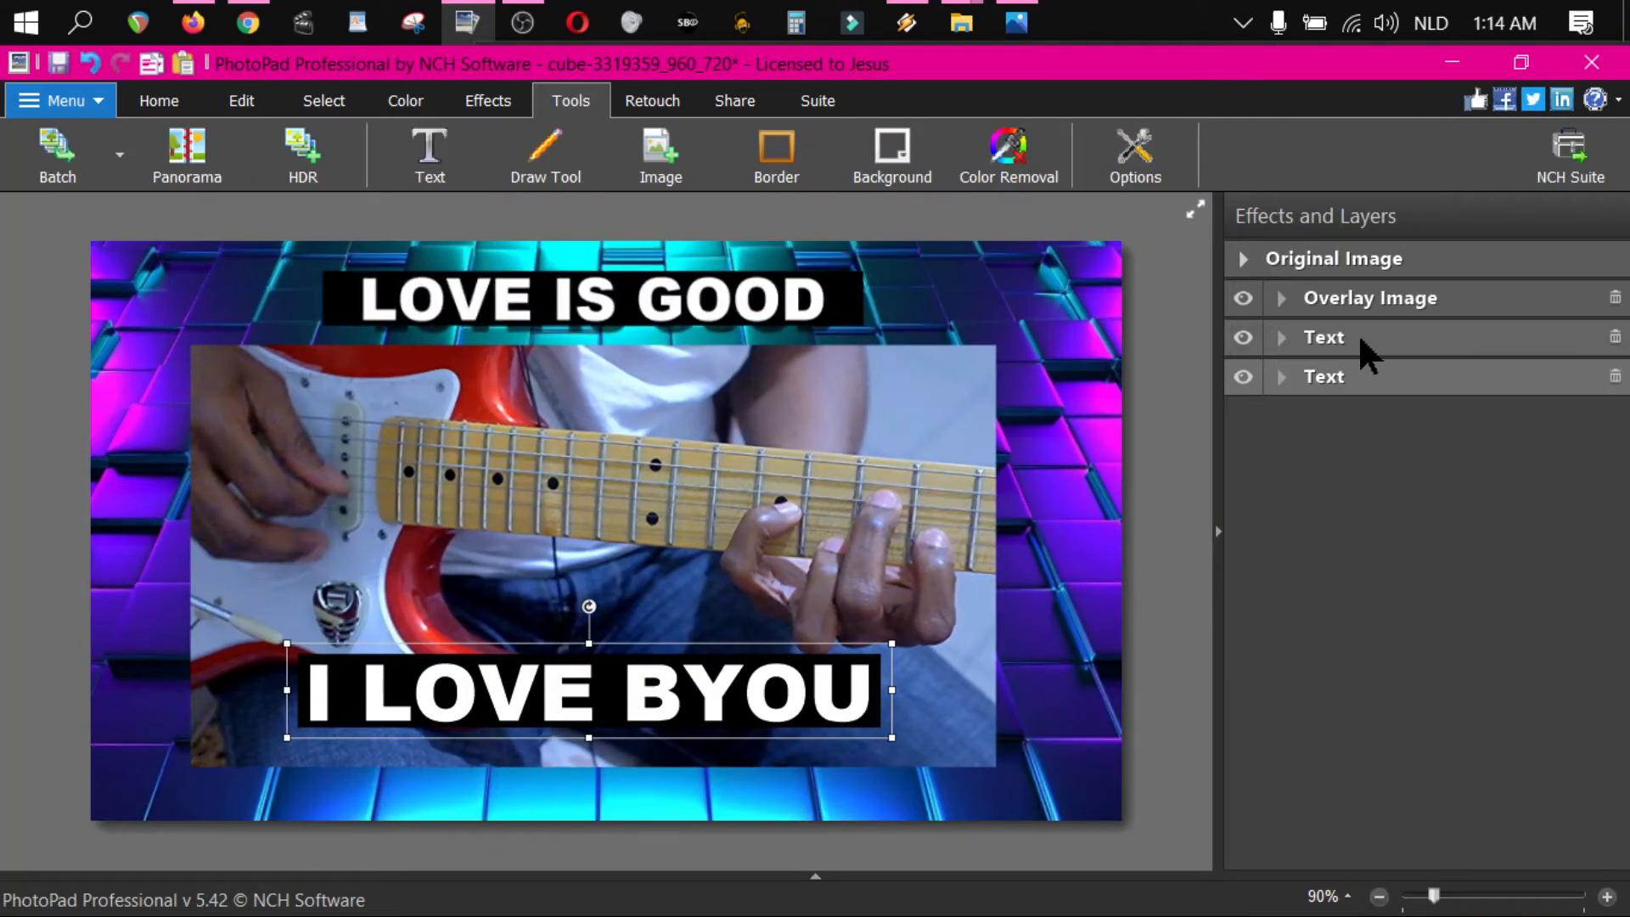
left_click(1282, 337)
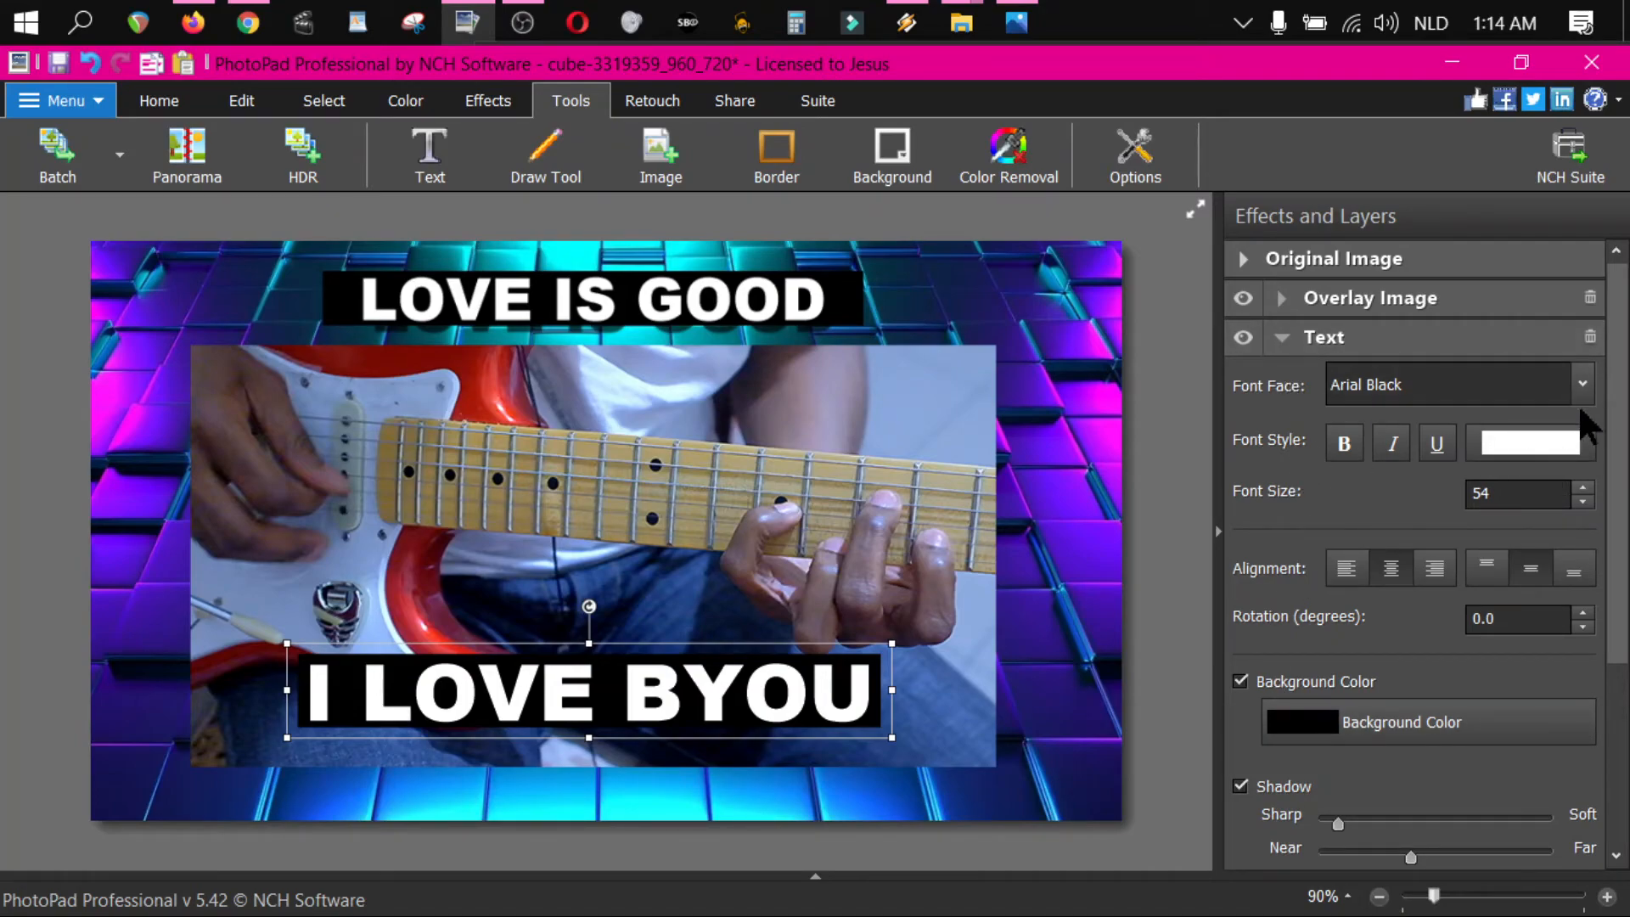
left_click_drag(1621, 427, 1620, 430)
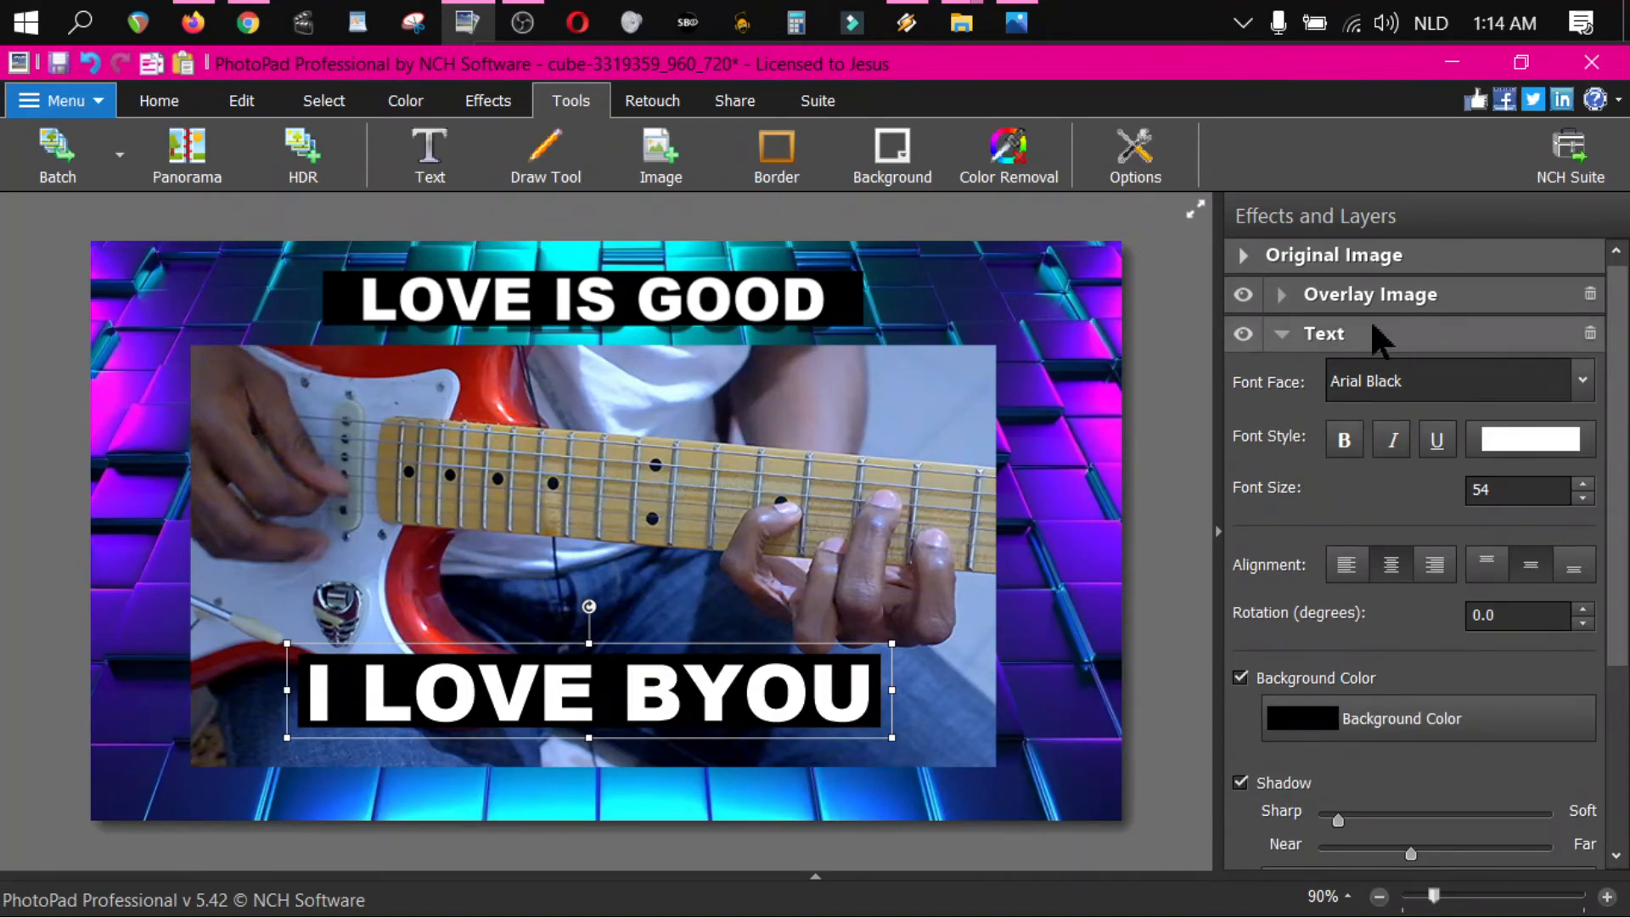
left_click(1283, 334)
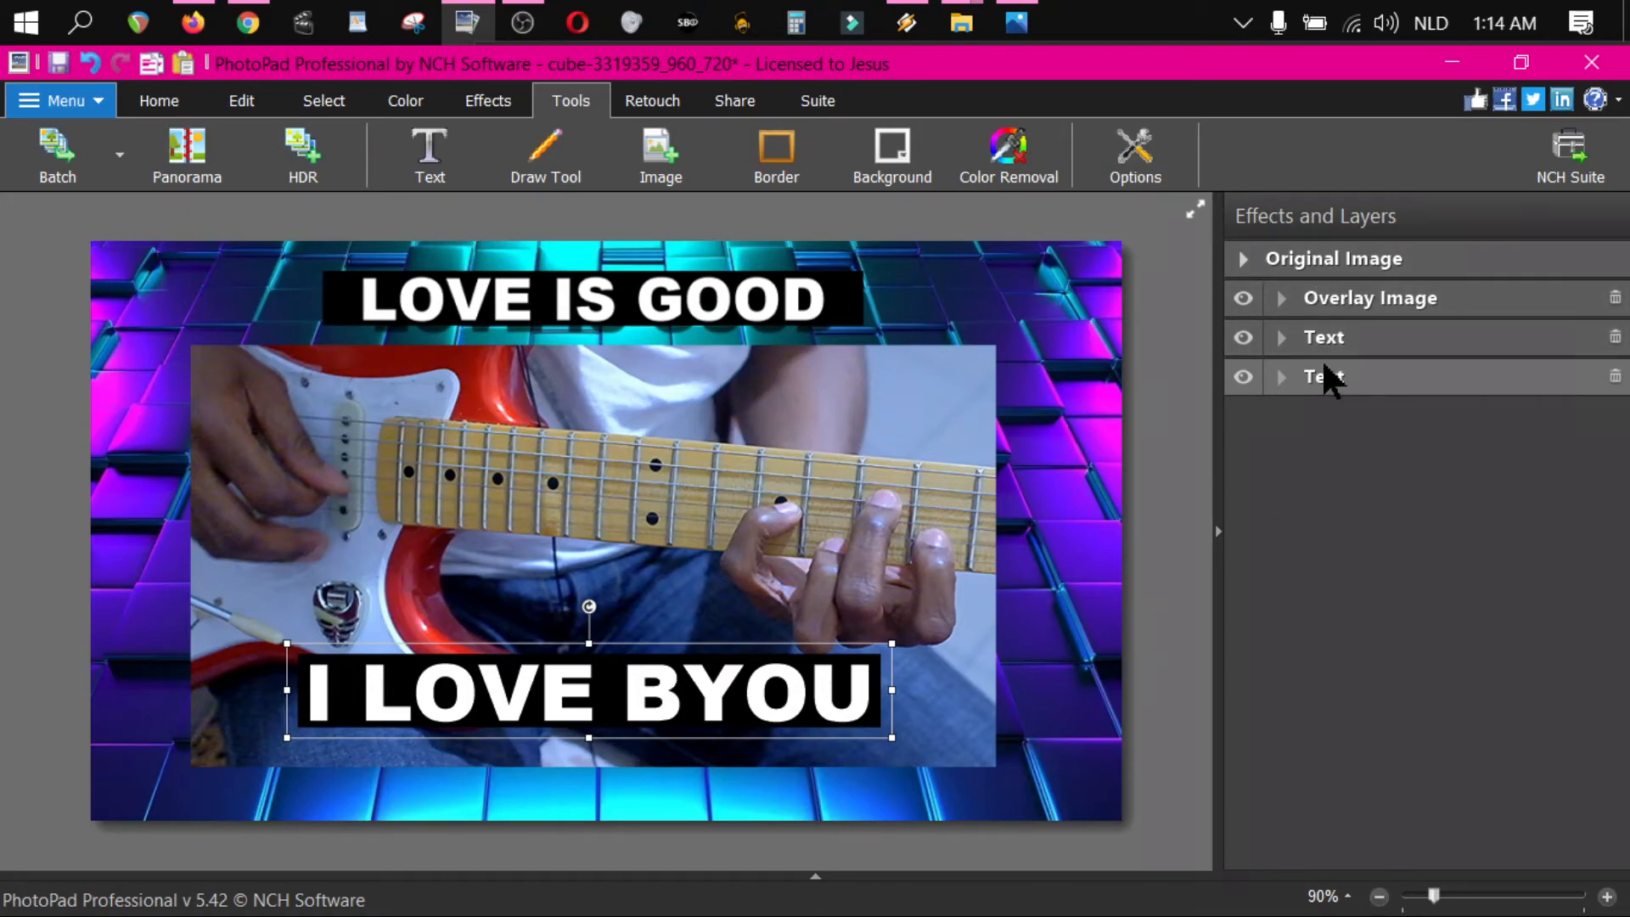
left_click(1244, 338)
left_click(1244, 338)
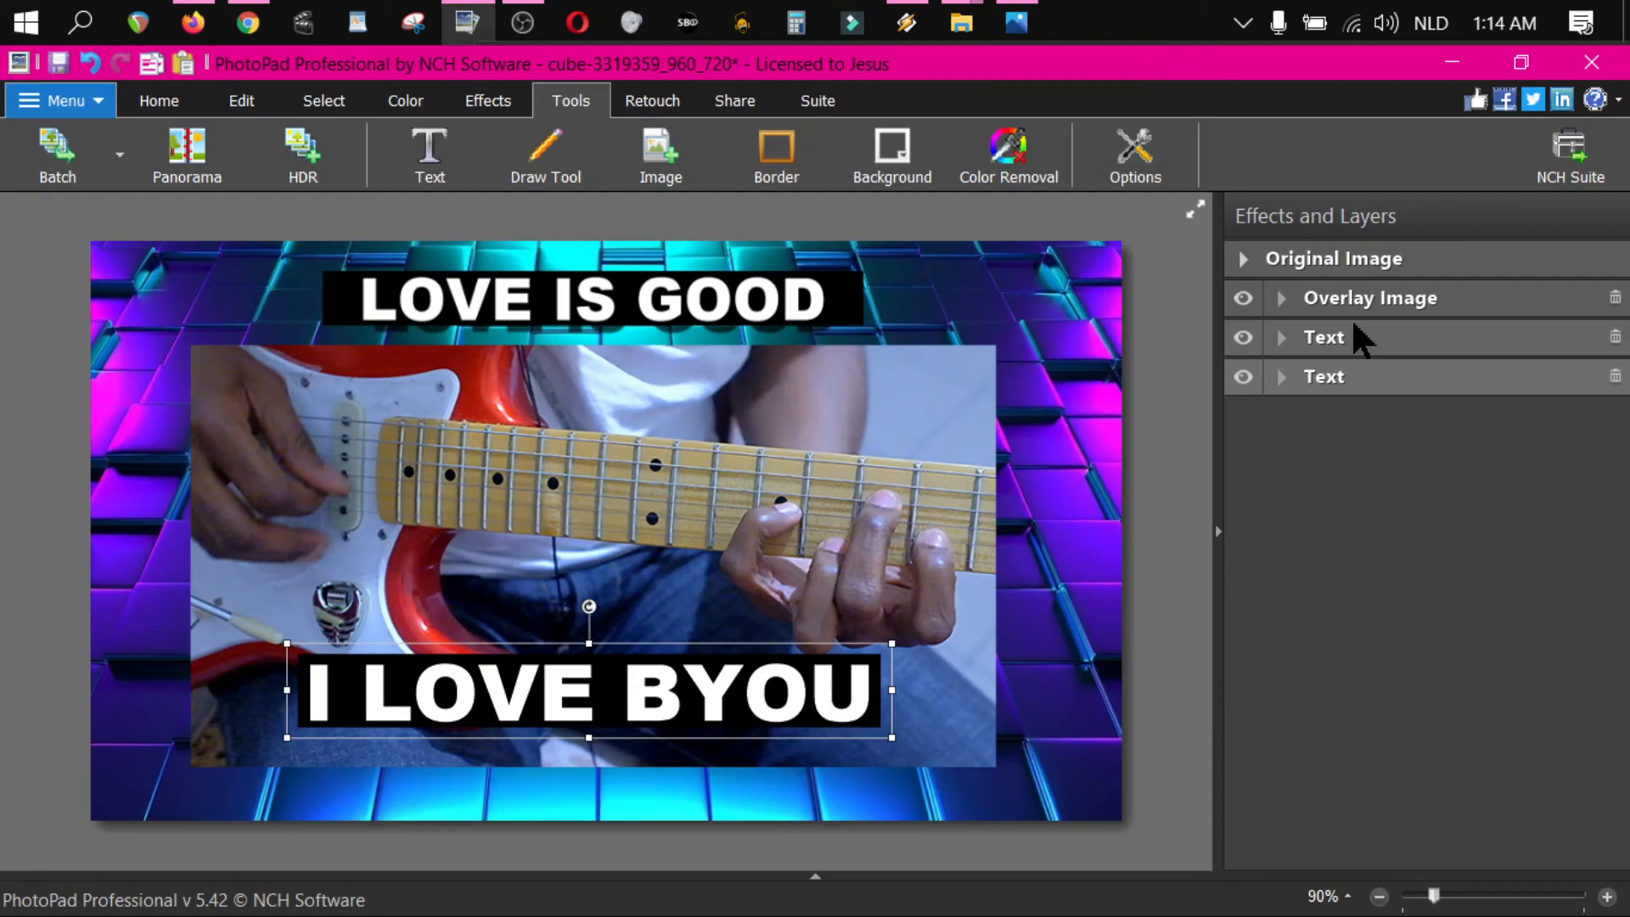
- Enlarge the "LOVE IS GOOD" text box over the photo's upper part and set its font size to 70
left_click(1285, 340)
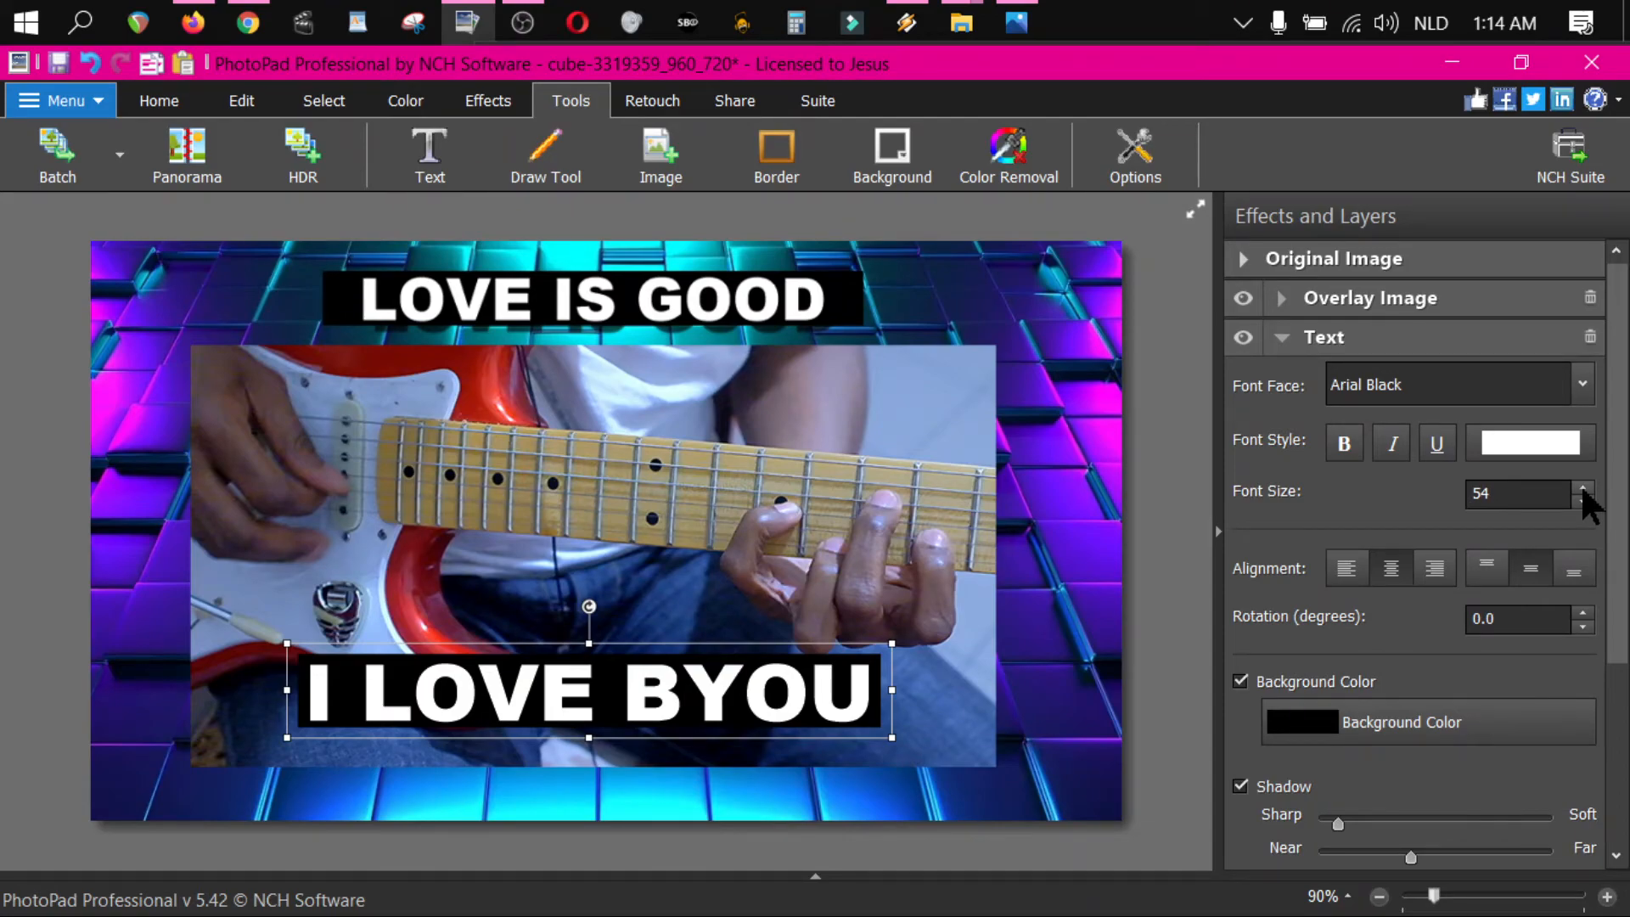
left_click(1583, 489)
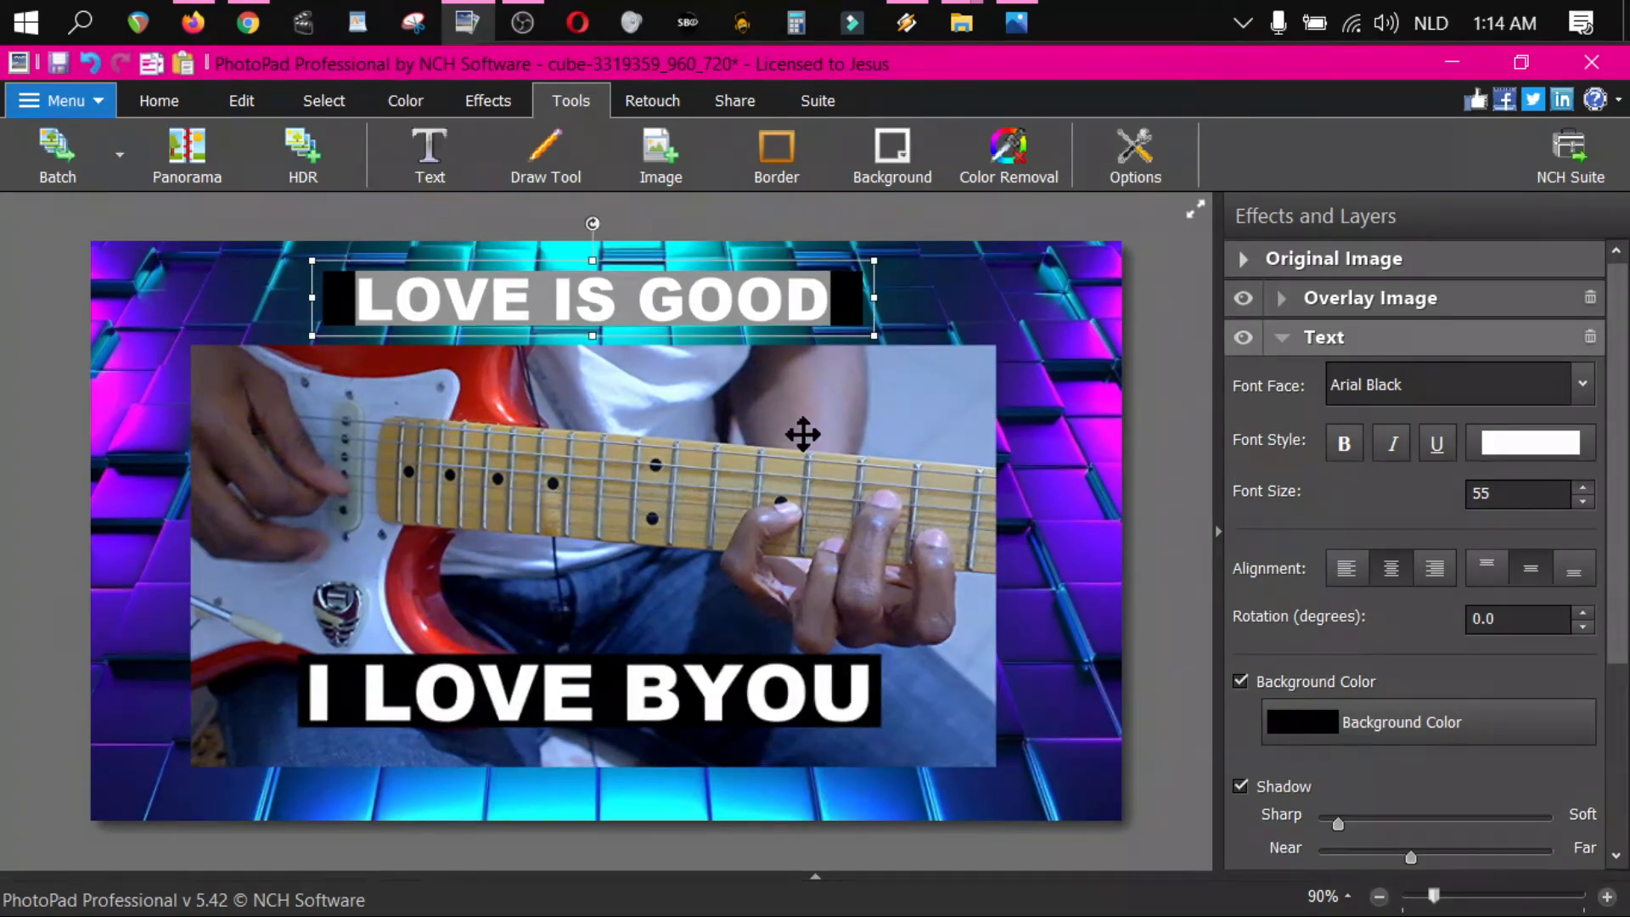
left_click_drag(884, 338, 1026, 445)
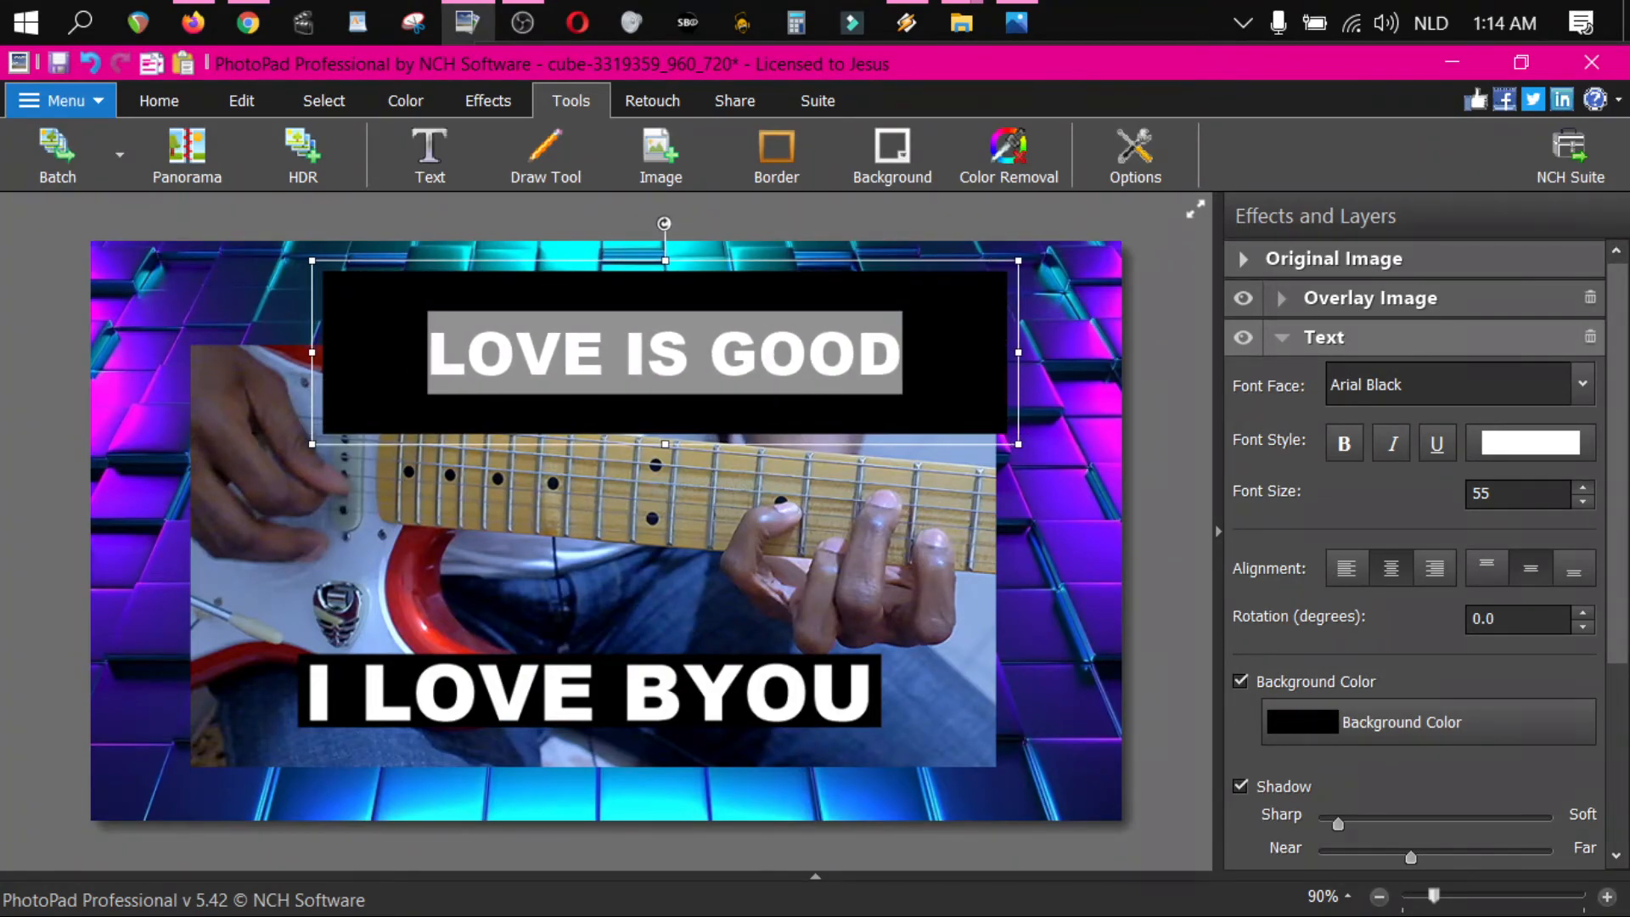
left_click(1586, 486)
left_click(1586, 486)
left_click(1586, 487)
left_click(1587, 487)
left_click(1586, 486)
left_click(1586, 486)
left_click(1586, 486)
left_click(1586, 487)
left_click(1587, 487)
left_click(1586, 486)
left_click(1587, 486)
left_click(1586, 486)
left_click(1587, 487)
left_click(1586, 487)
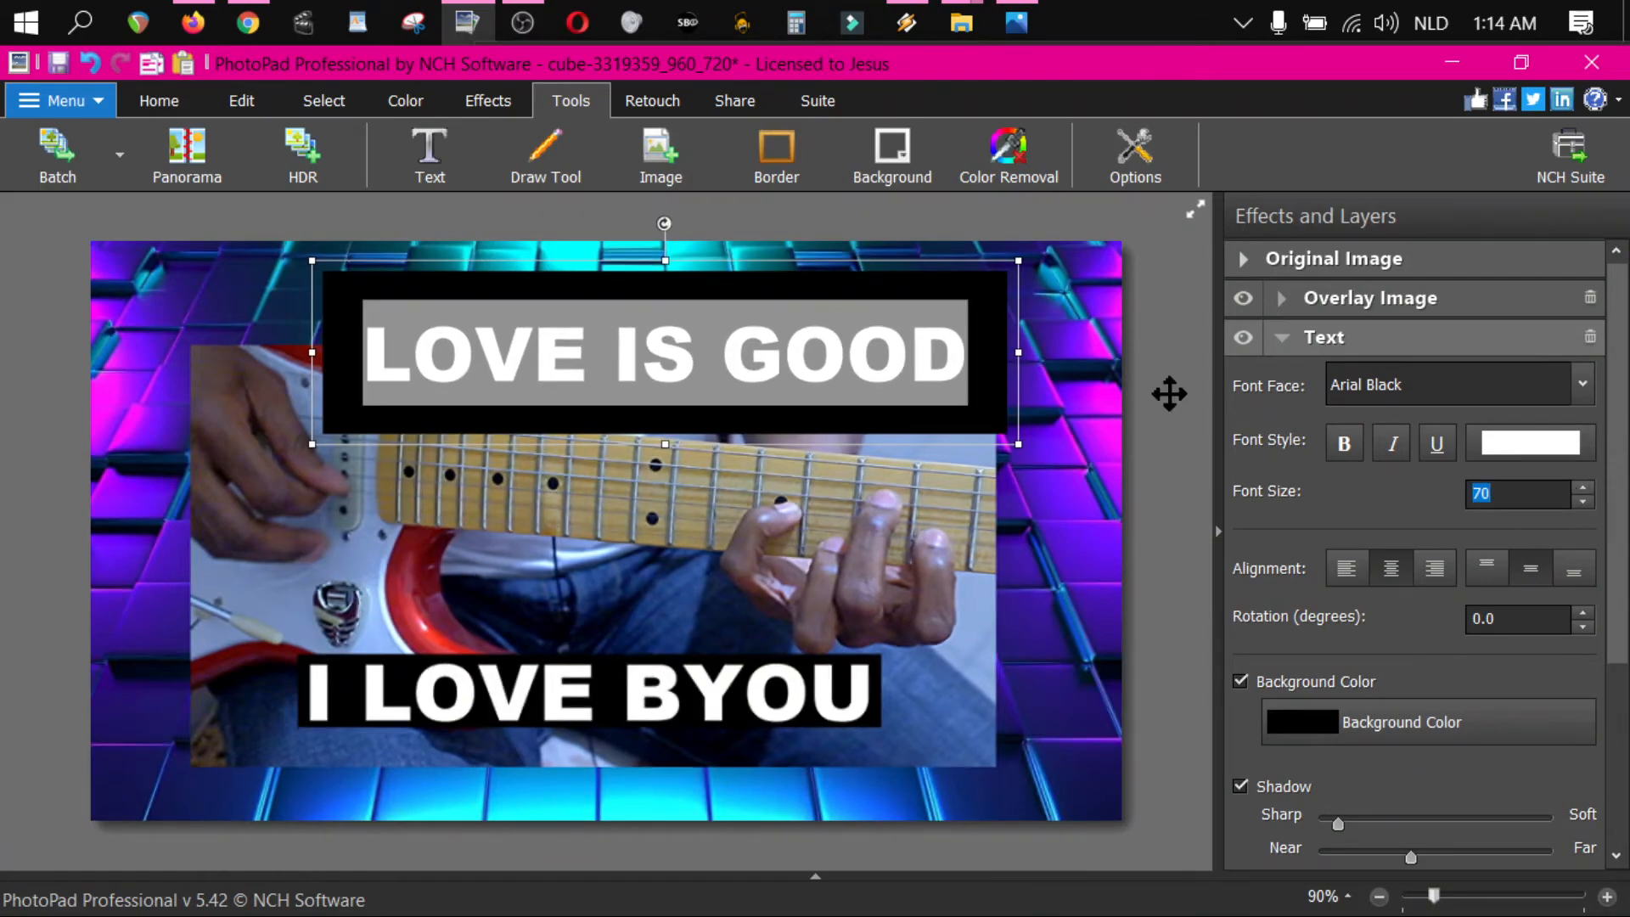
- Shrink the "LOVE IS GOOD" box closely around its text and position it centrally along the image's upper edge
left_click_drag(1025, 276, 1008, 253)
left_click(917, 348)
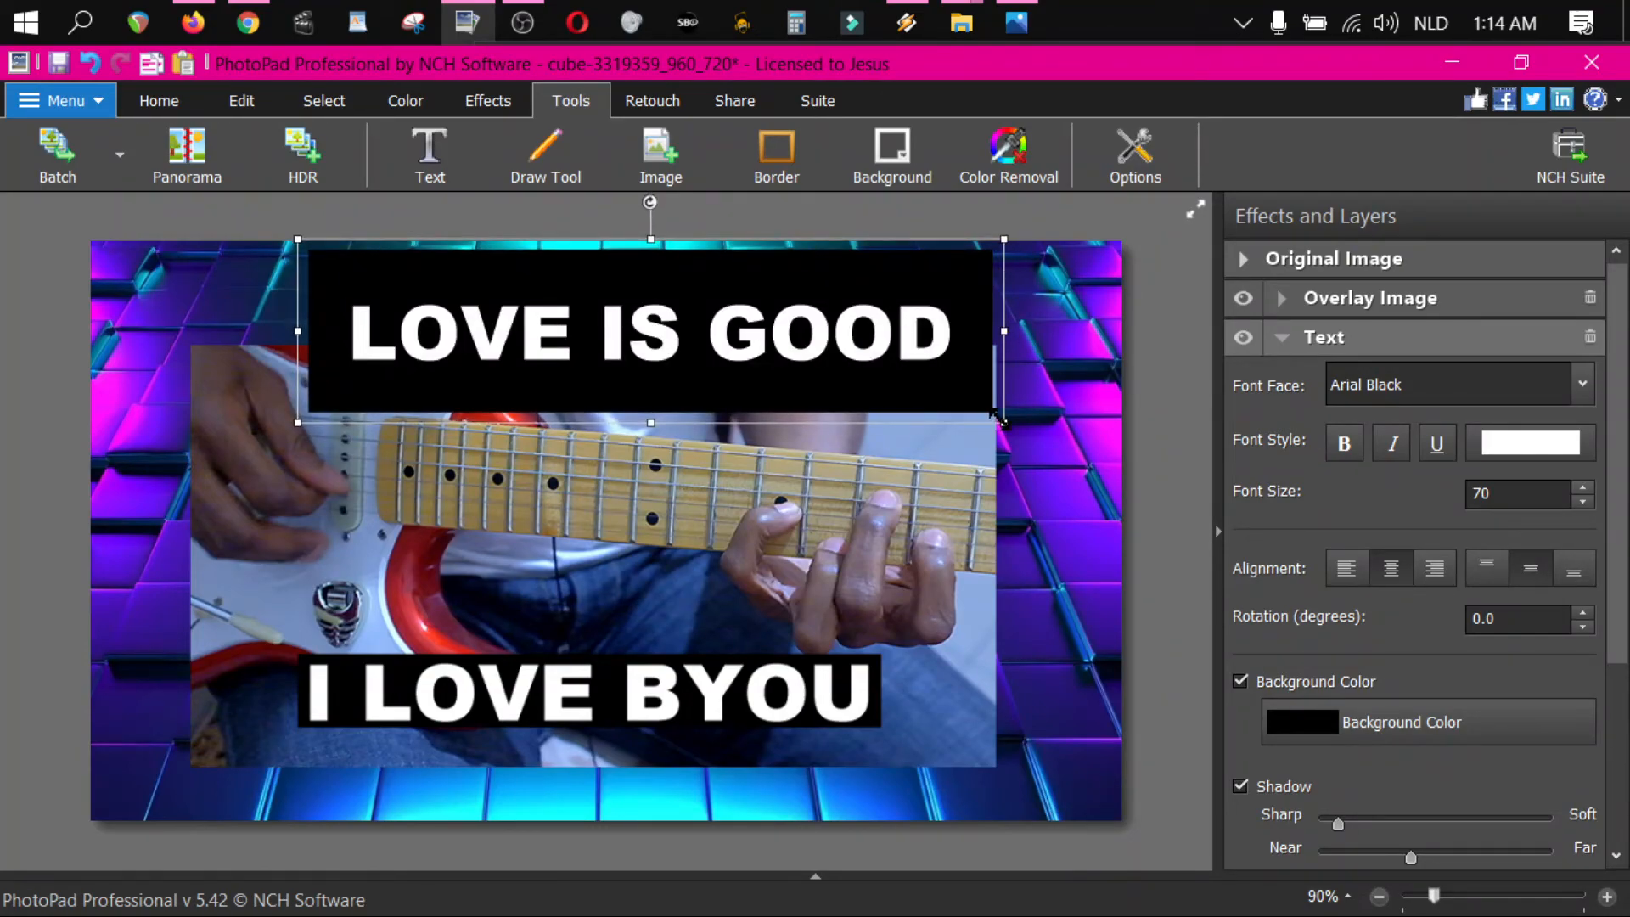
left_click_drag(987, 422, 947, 376)
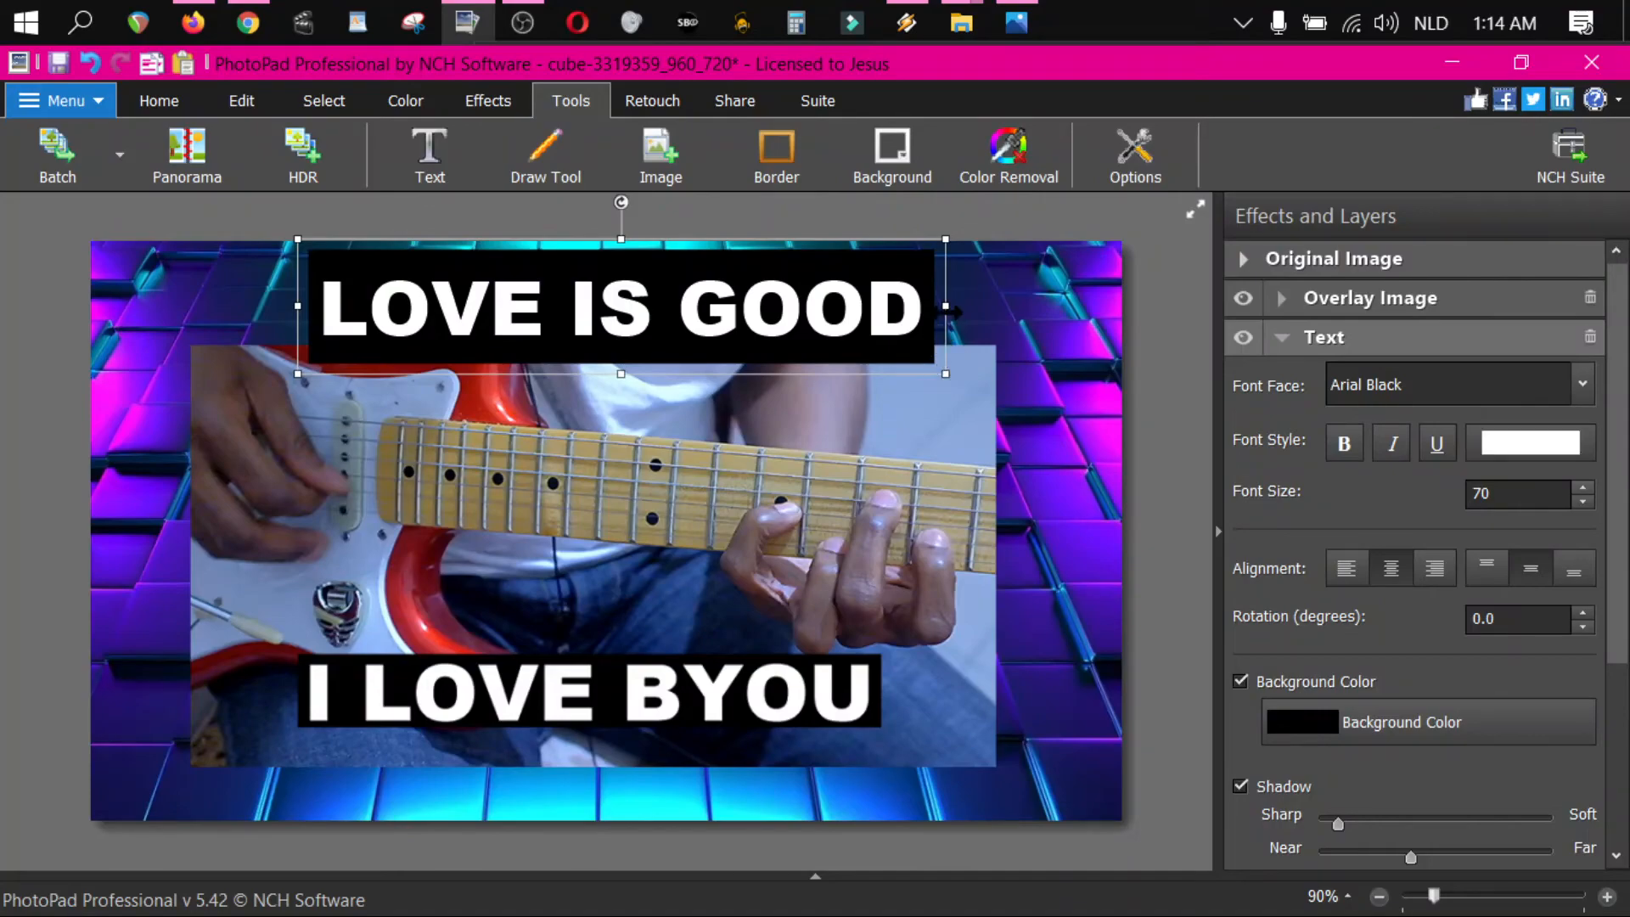
mouse_move(948, 286)
left_mouse_down()
mouse_move(986, 350)
mouse_move(967, 283)
left_mouse_up()
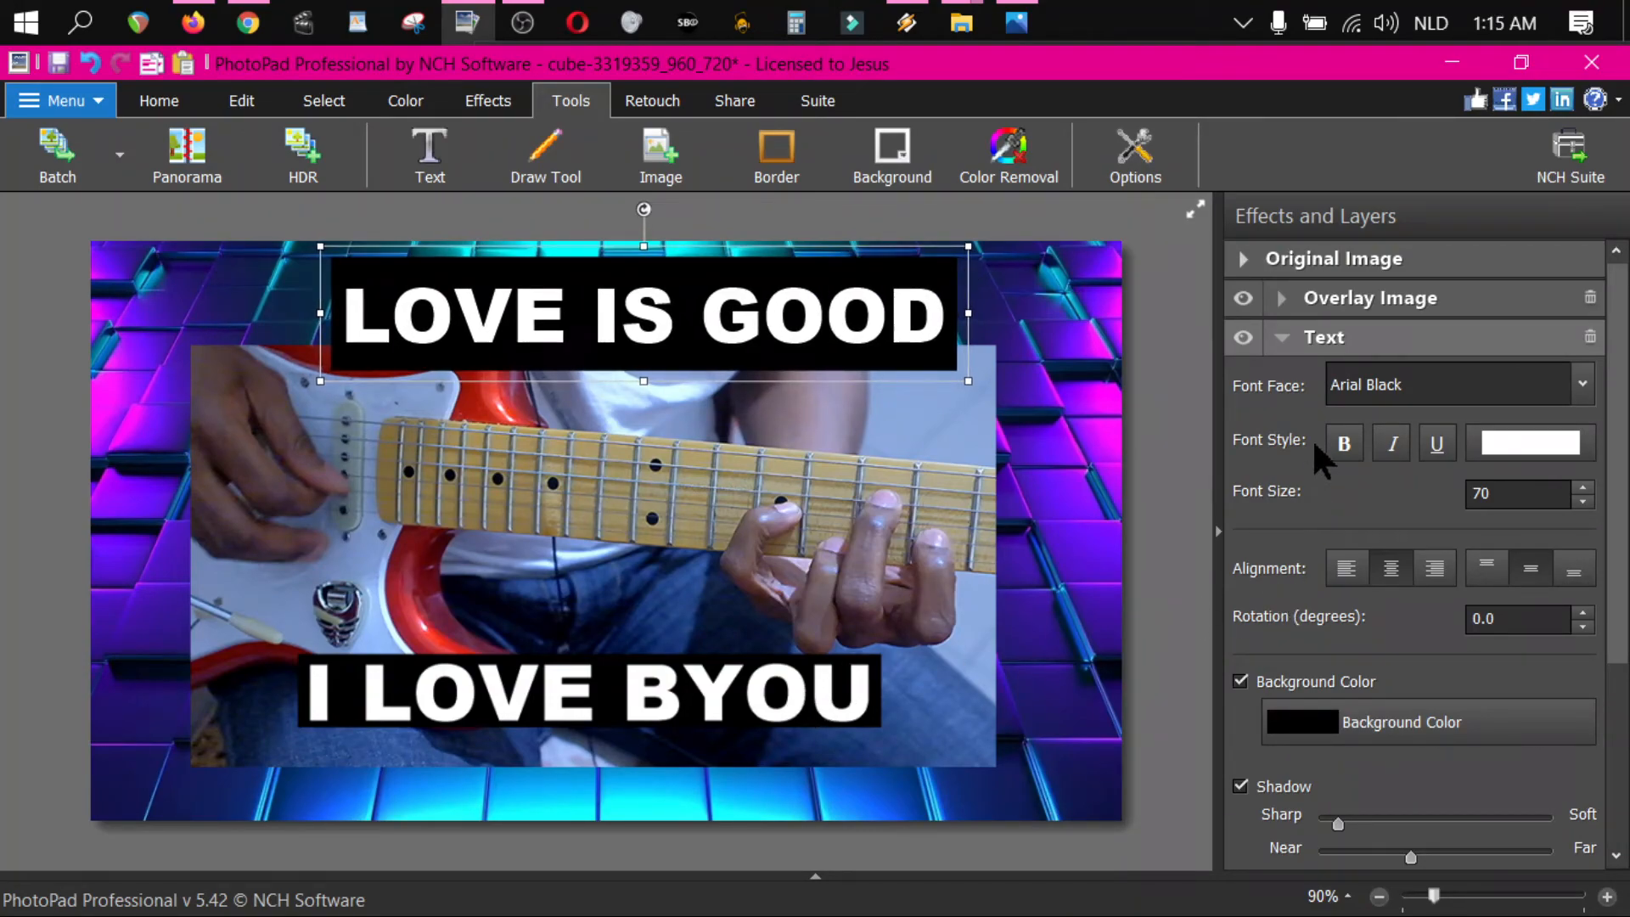
- Open the "I LOVE BYOU" layer's settings and enlarge its text box across most of the image's lower part
left_click(1283, 337)
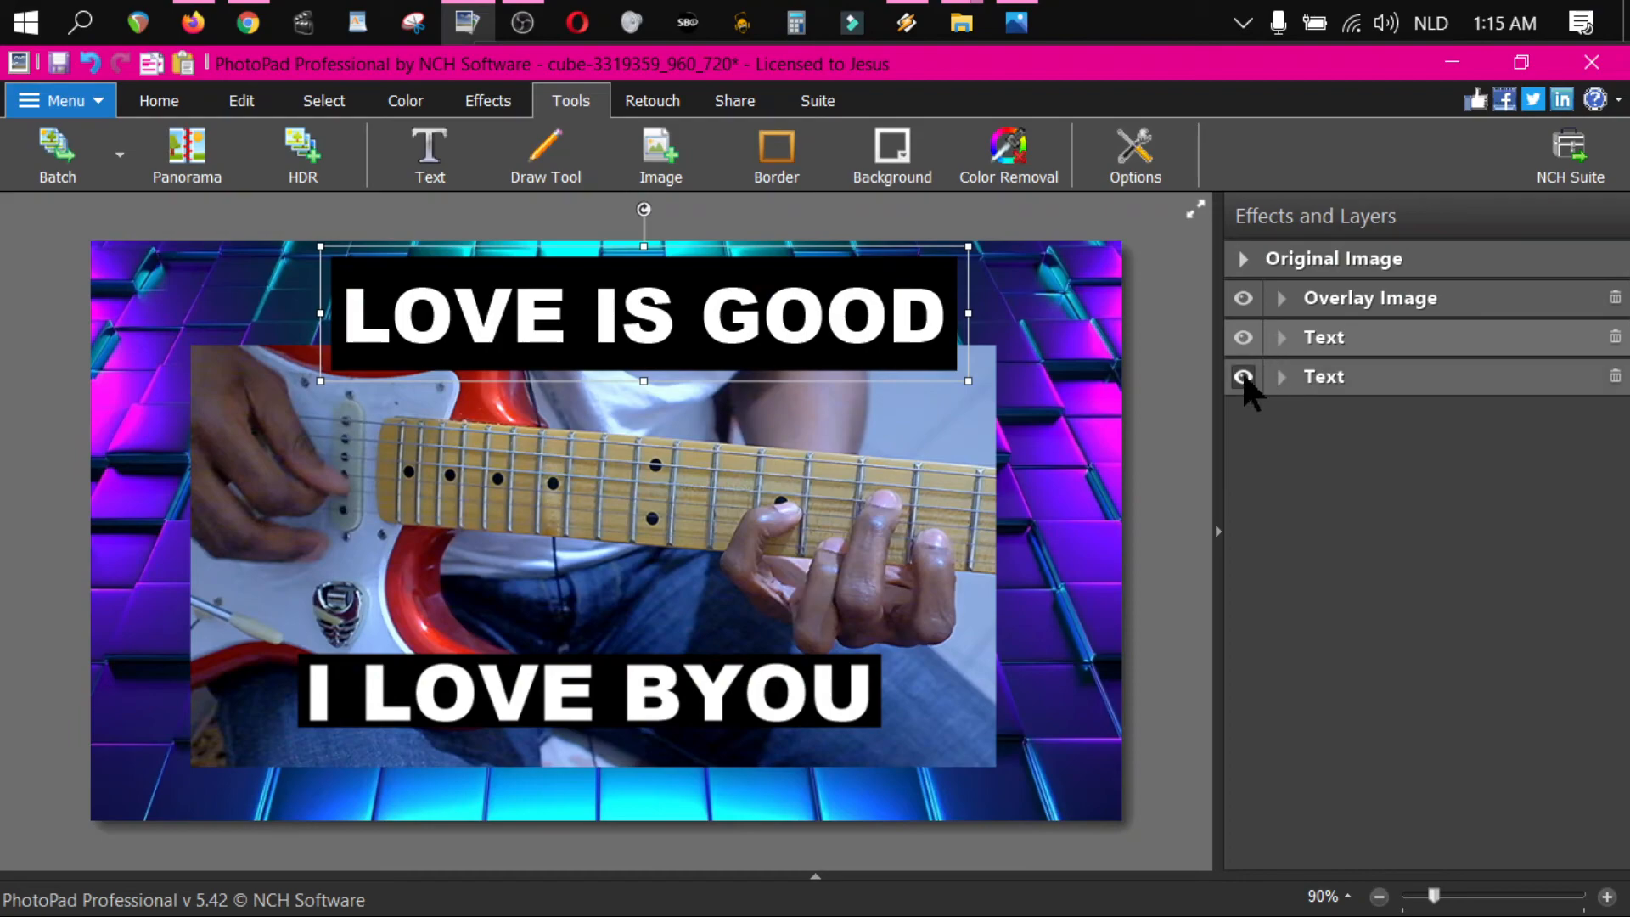
left_click(1243, 376)
left_click(1242, 376)
left_click(1282, 376)
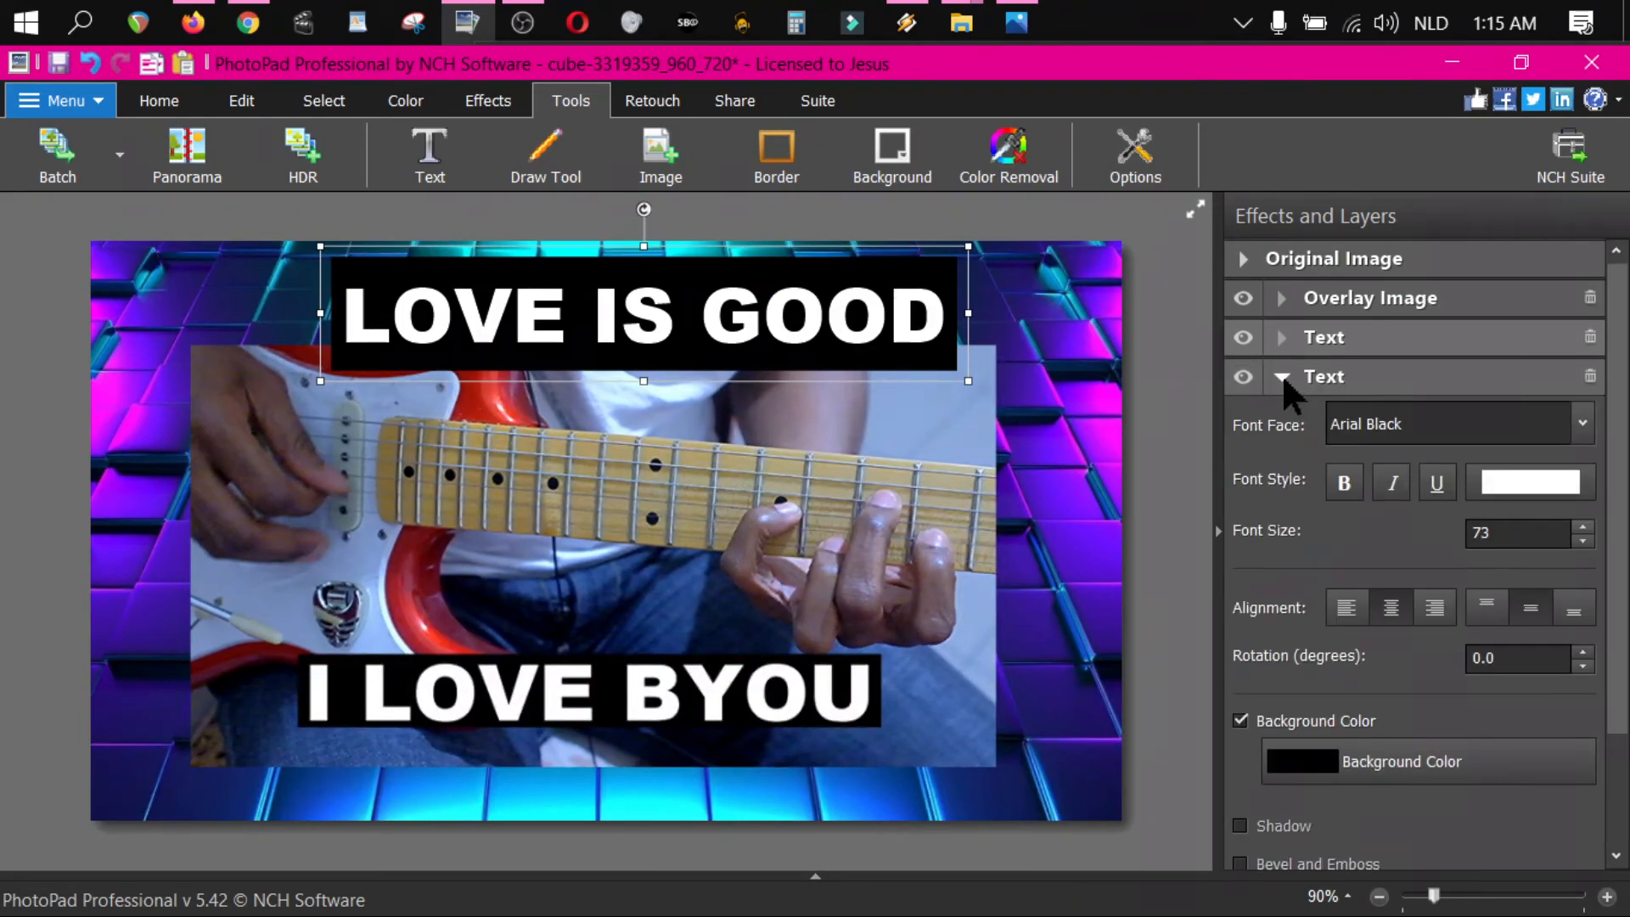
left_click(1584, 526)
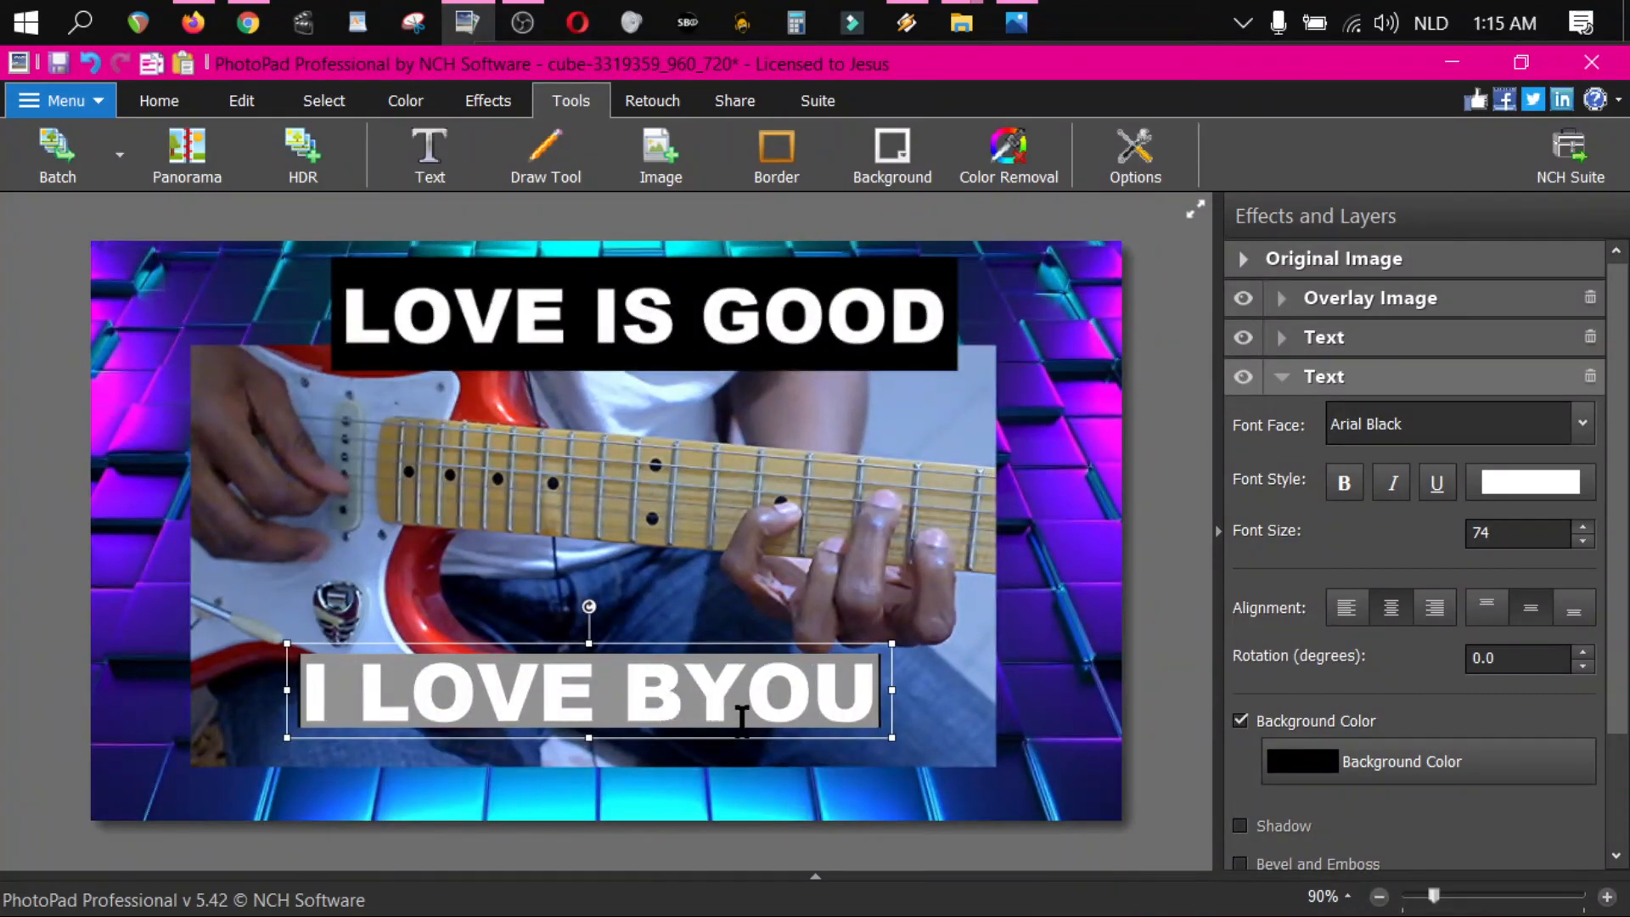
left_click_drag(888, 732, 1023, 801)
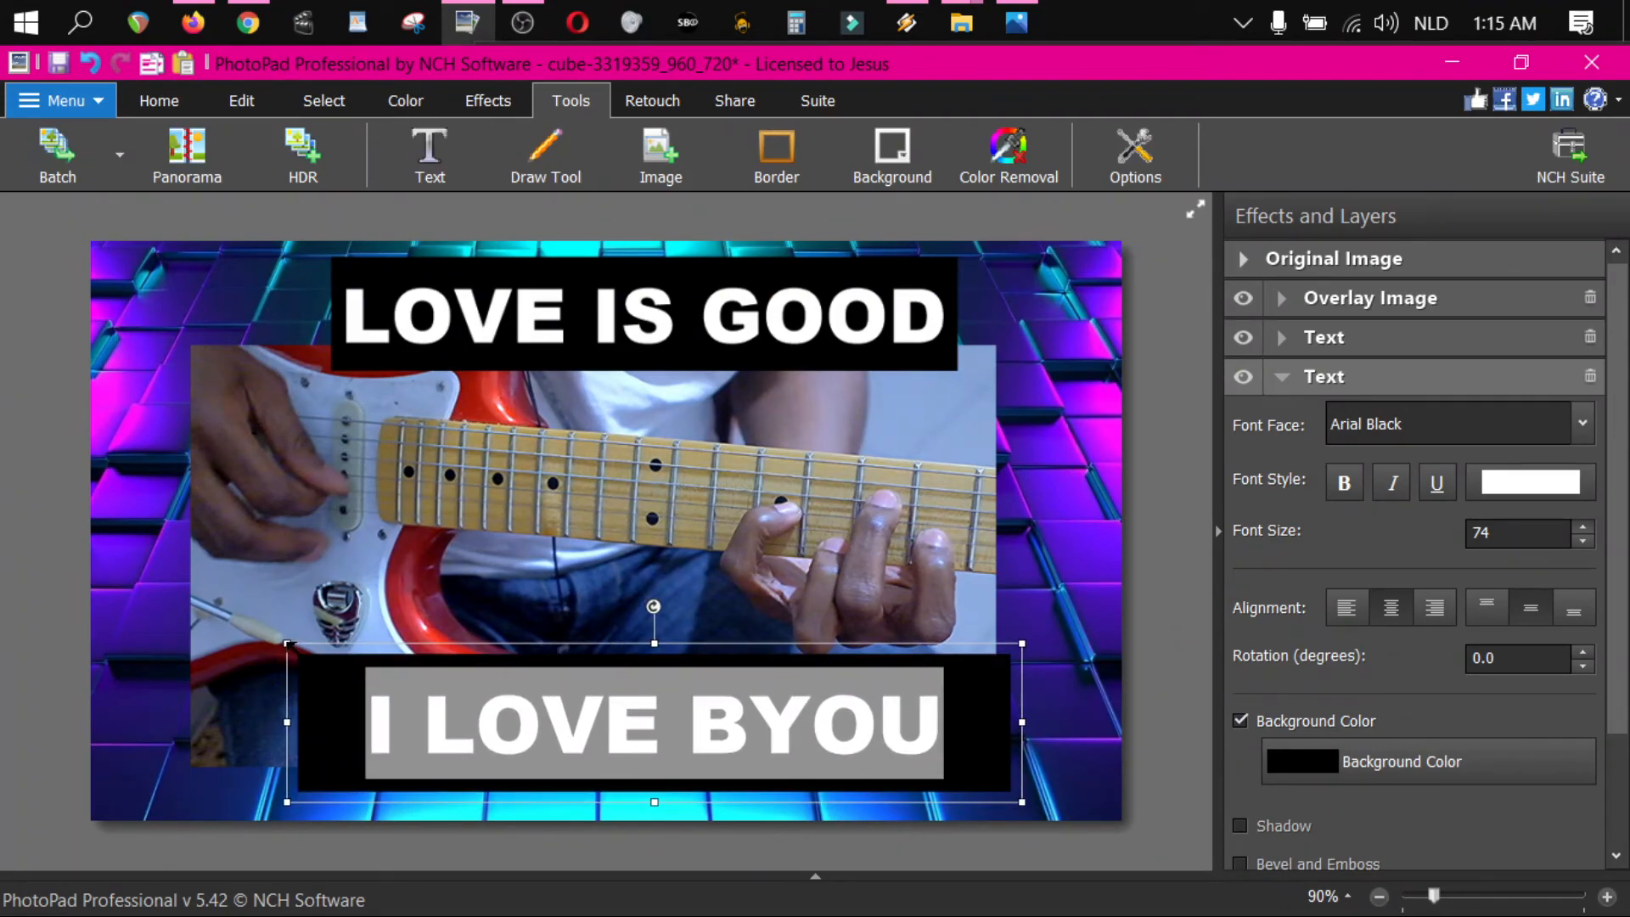
left_click_drag(287, 643, 141, 579)
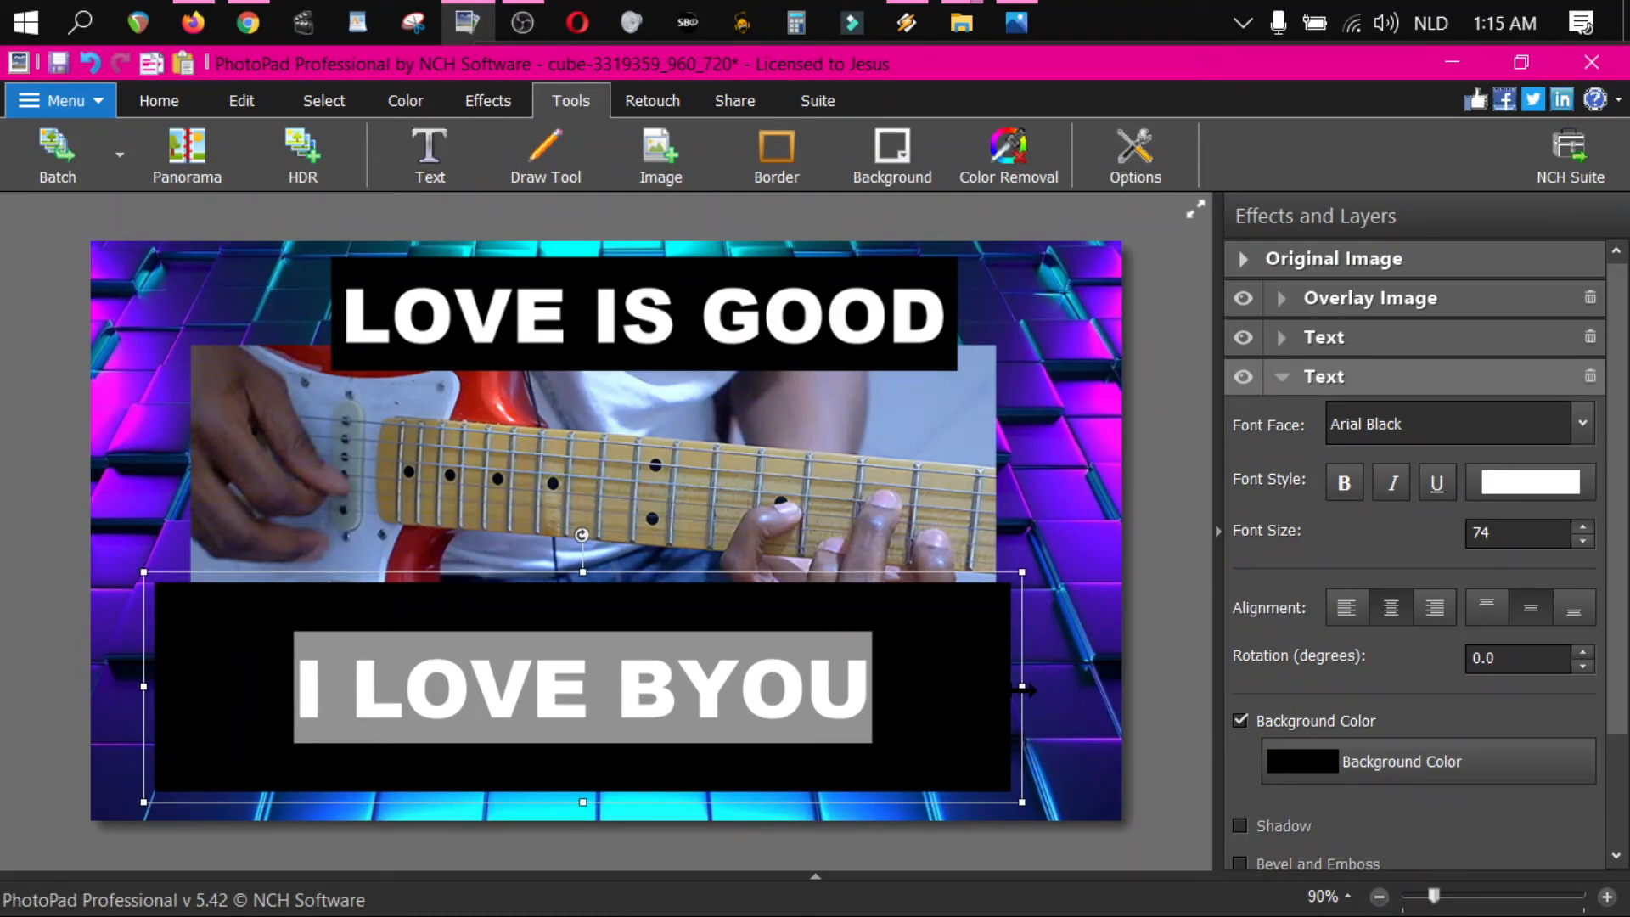
left_click_drag(1026, 686, 1076, 686)
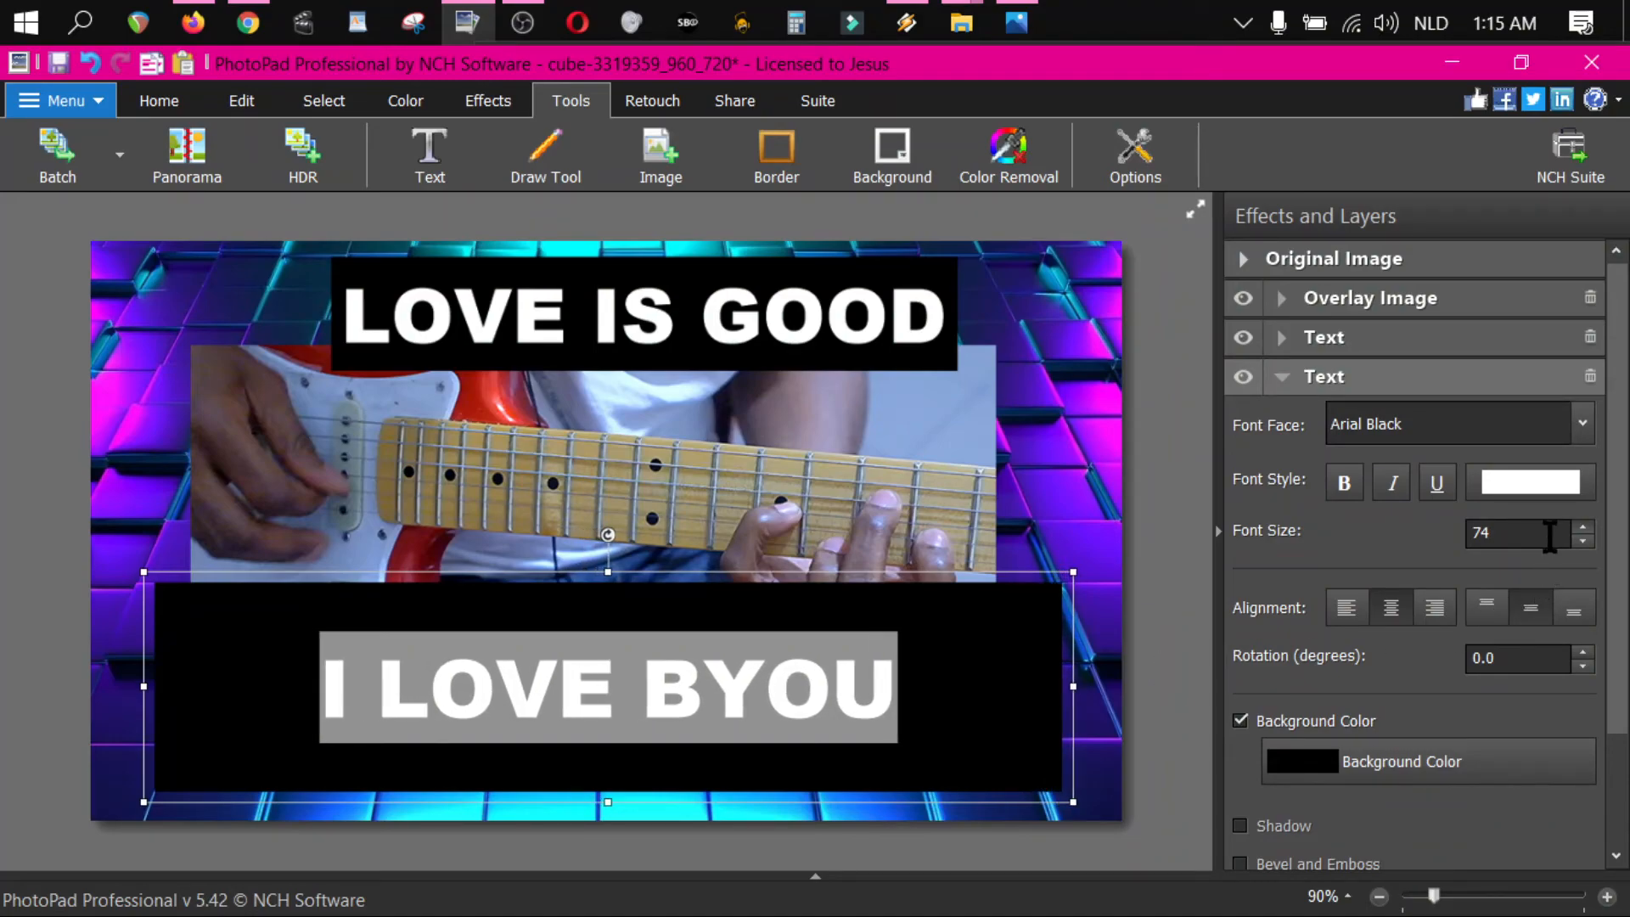
- Set the font size of the "I LOVE BYOU" text to 90
left_click(1583, 526)
left_click(1583, 525)
left_click(1583, 526)
left_click(1582, 526)
left_click(1583, 525)
left_click(1583, 526)
left_click(1583, 525)
left_click(1583, 526)
left_click(1583, 526)
left_click(1583, 526)
left_click(1583, 525)
left_click(1583, 526)
left_click(1583, 525)
left_click(1583, 526)
left_click(1583, 525)
left_click(1583, 525)
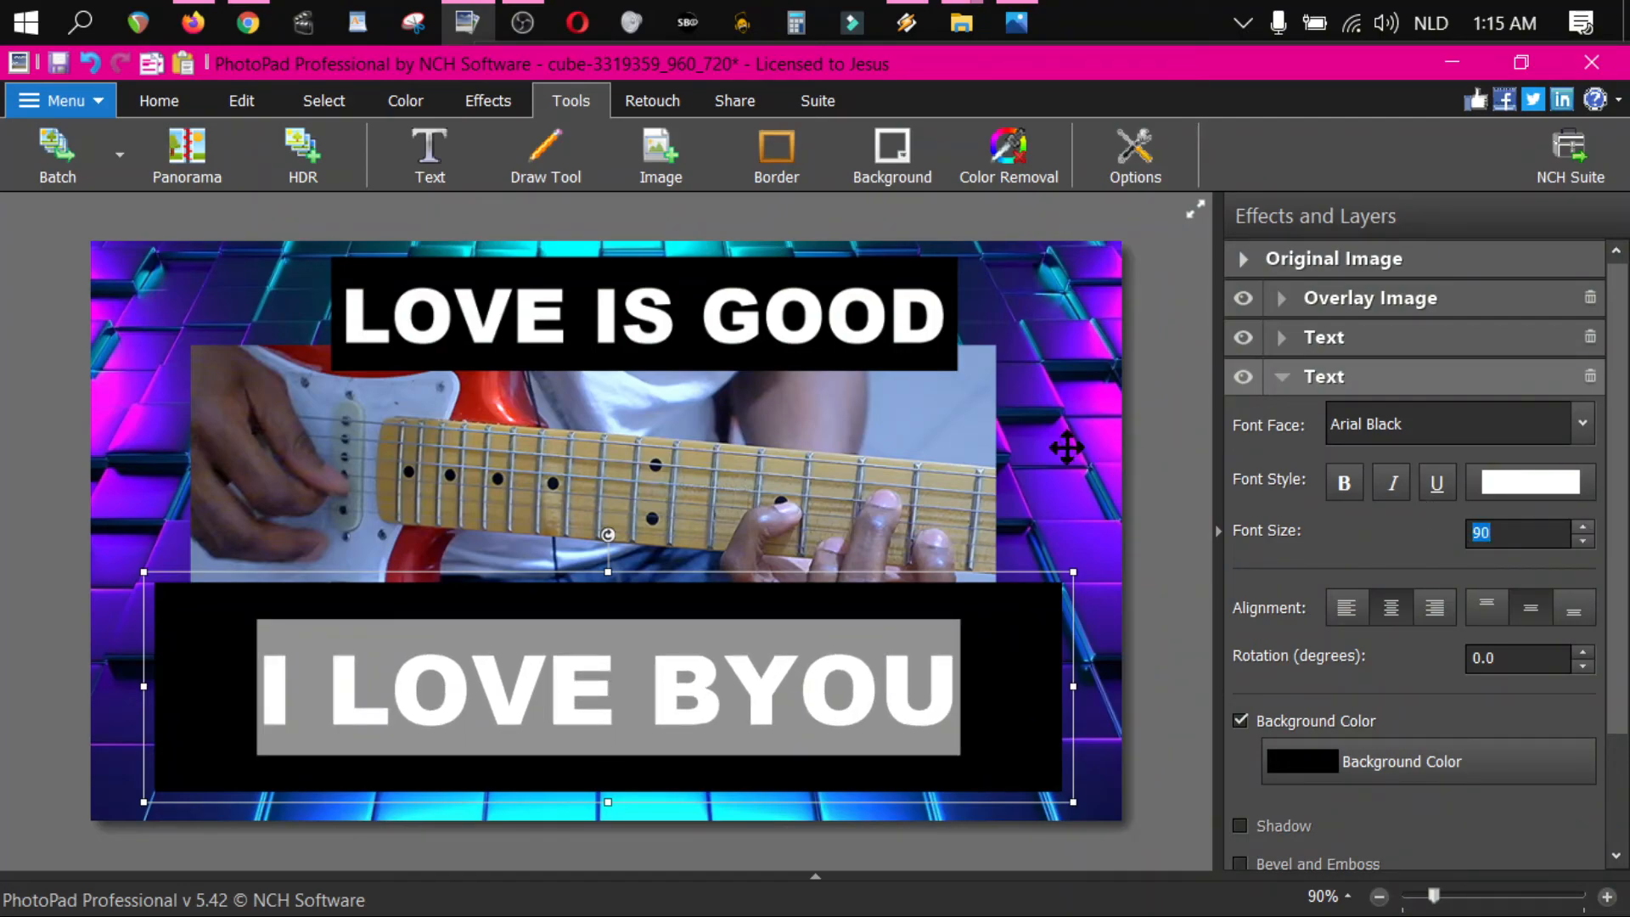
- Shrink the "I LOVE BYOU" box closely around its text and position it near the image's lower edge
left_click(1007, 439)
left_click(996, 697)
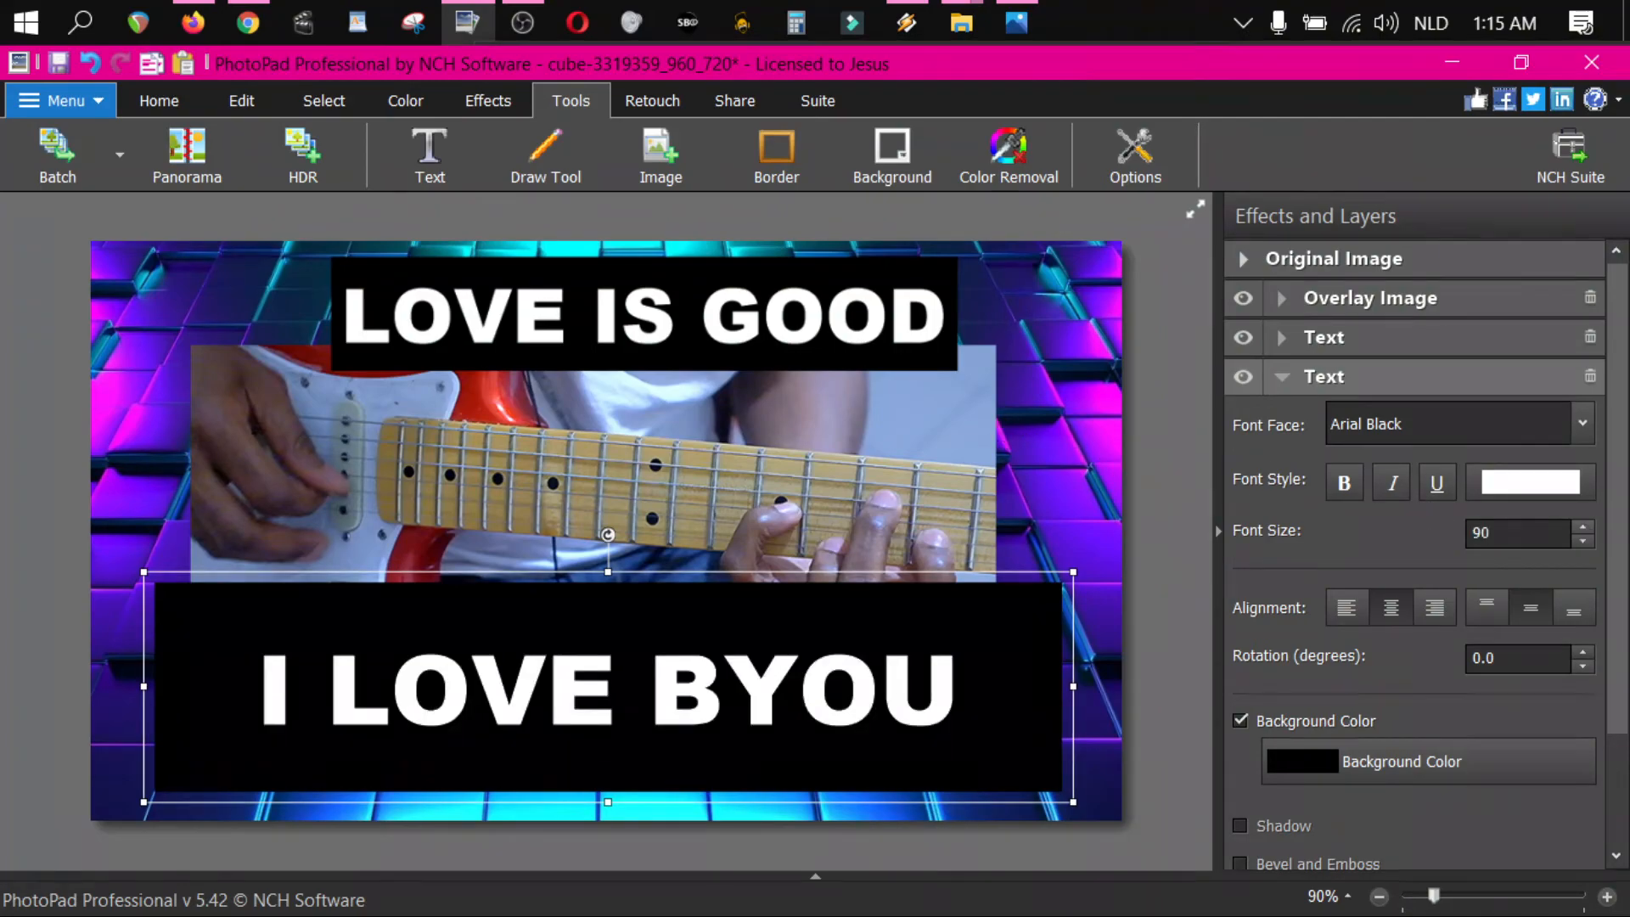
left_click_drag(1074, 802, 891, 738)
left_click_drag(885, 594, 1006, 670)
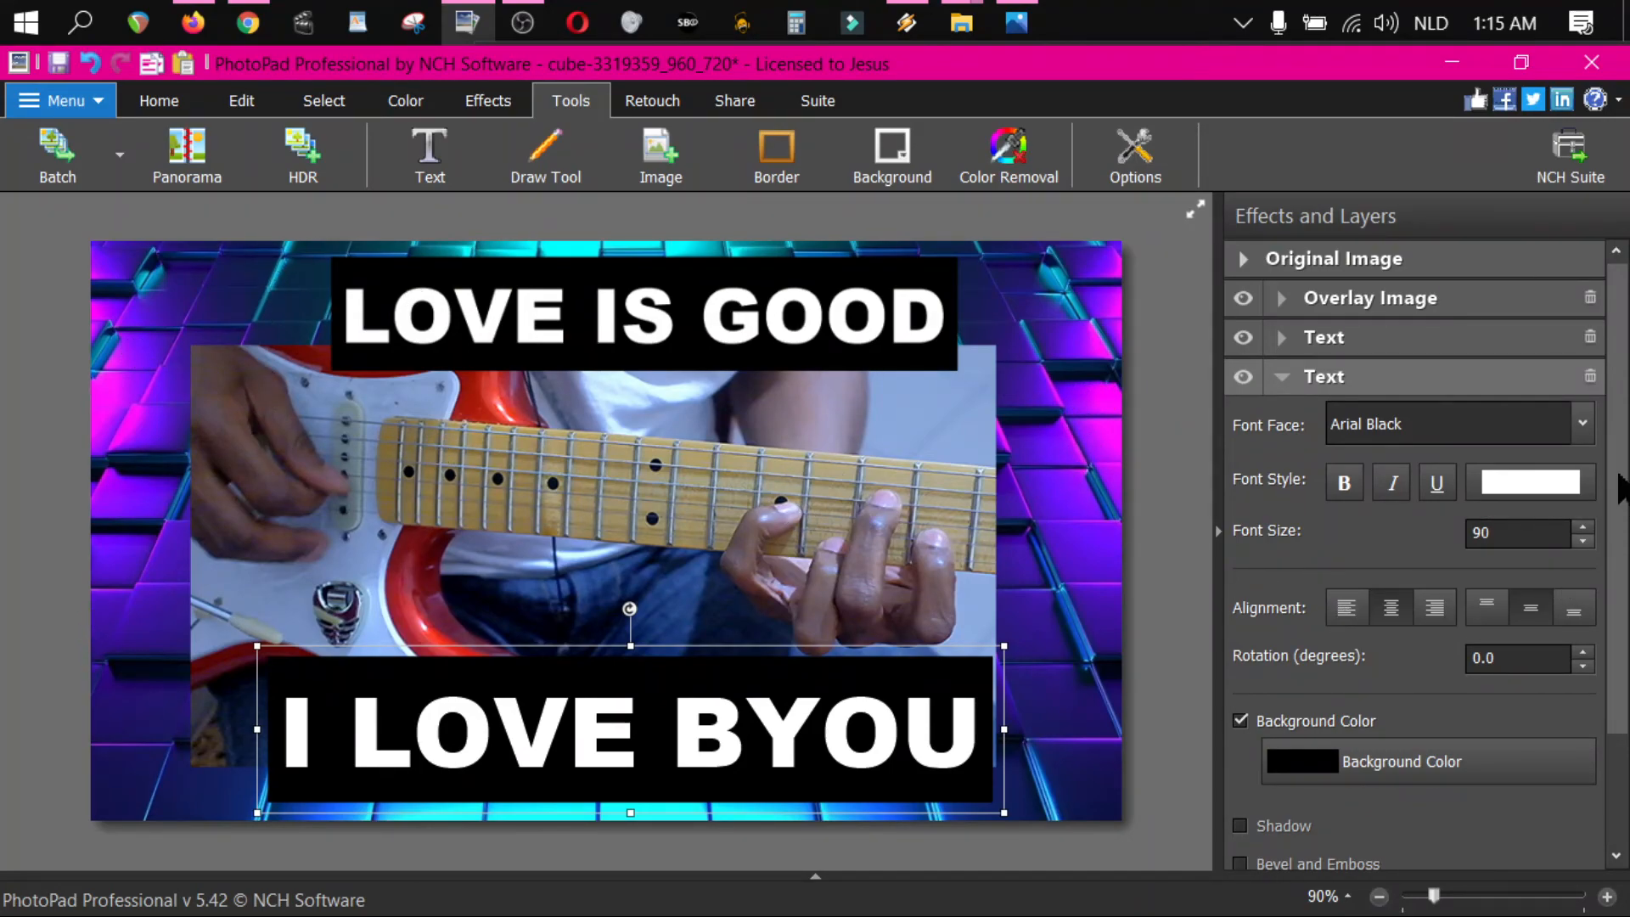
- Apply Bevel and Emboss to the lower text and correct its wording to "I LOVE YOU"
scroll(1620, 488, "down", 3)
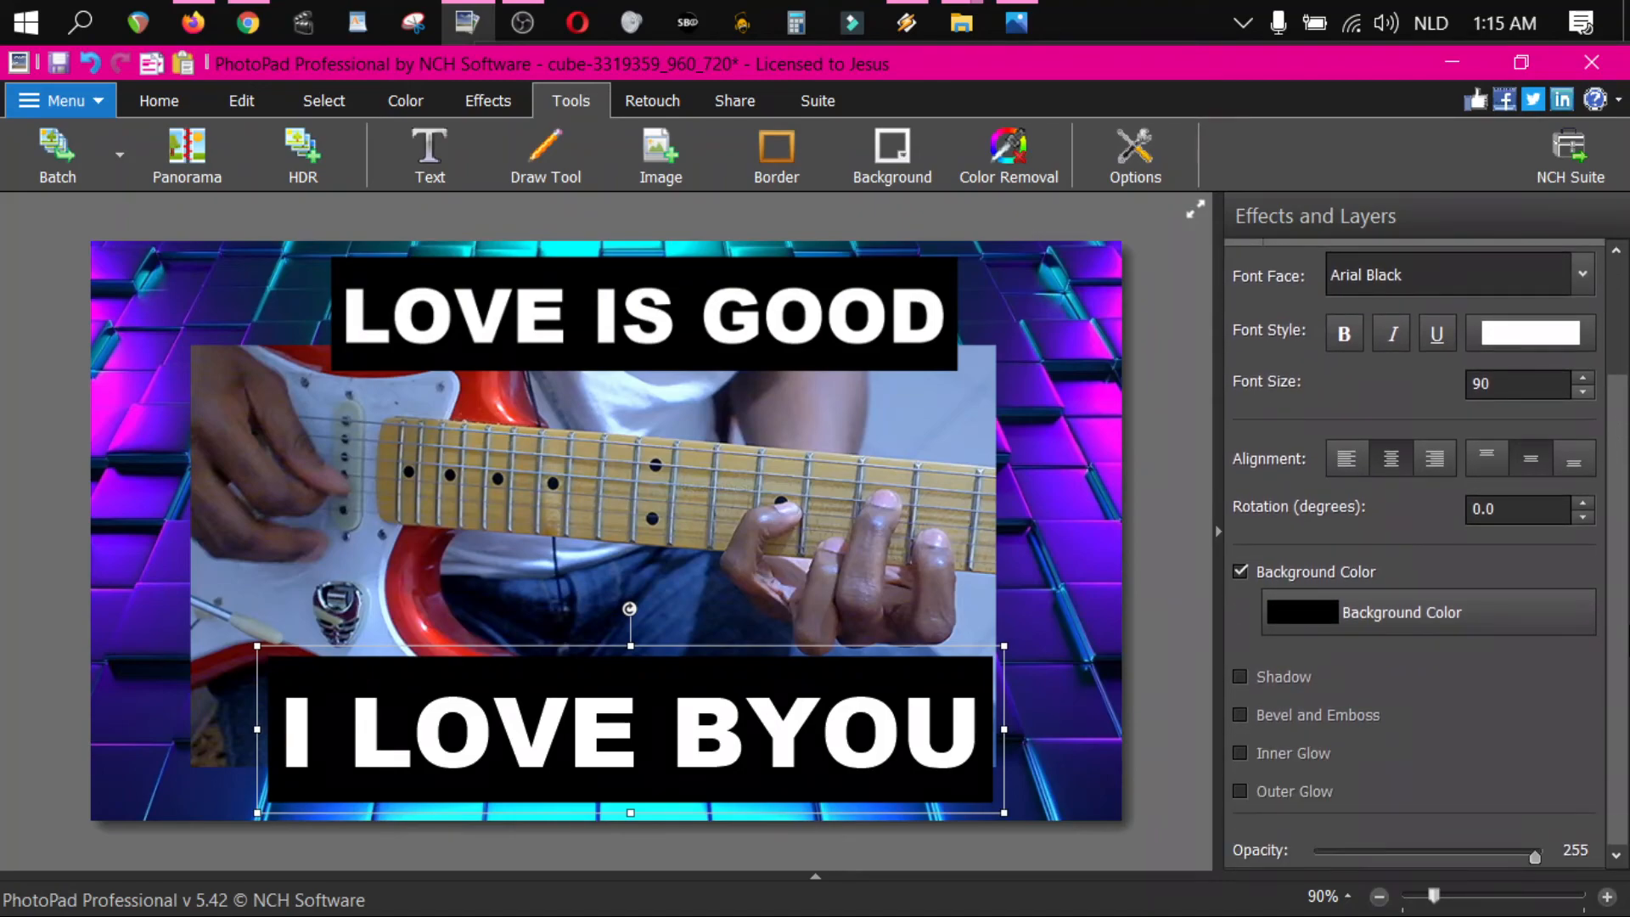
left_click(1241, 715)
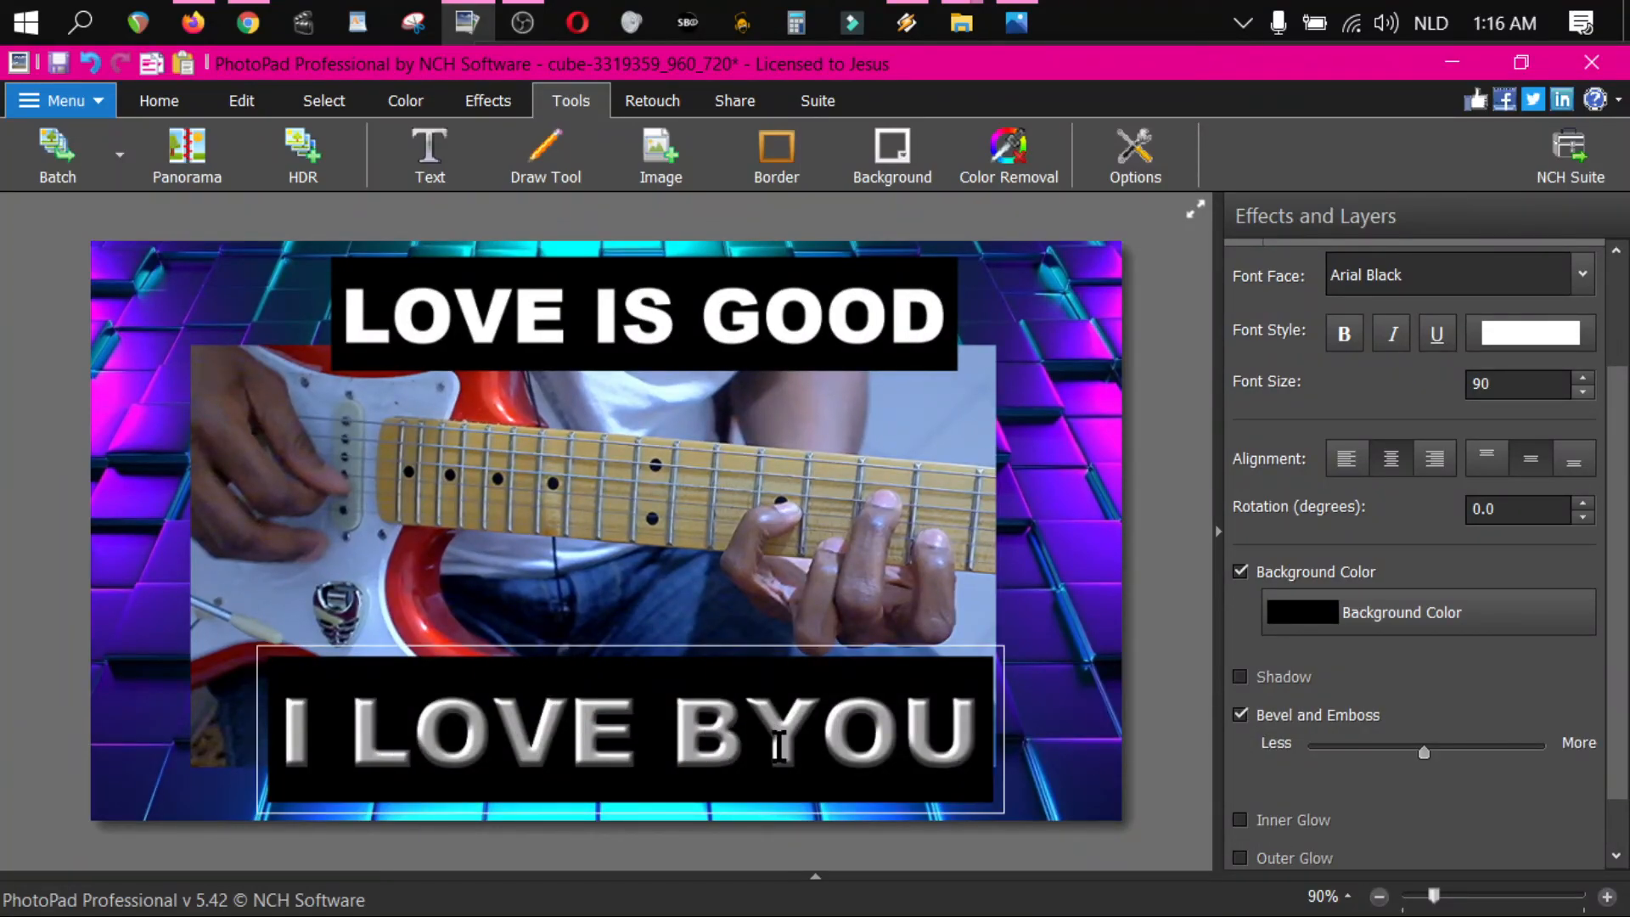
left_click(736, 735)
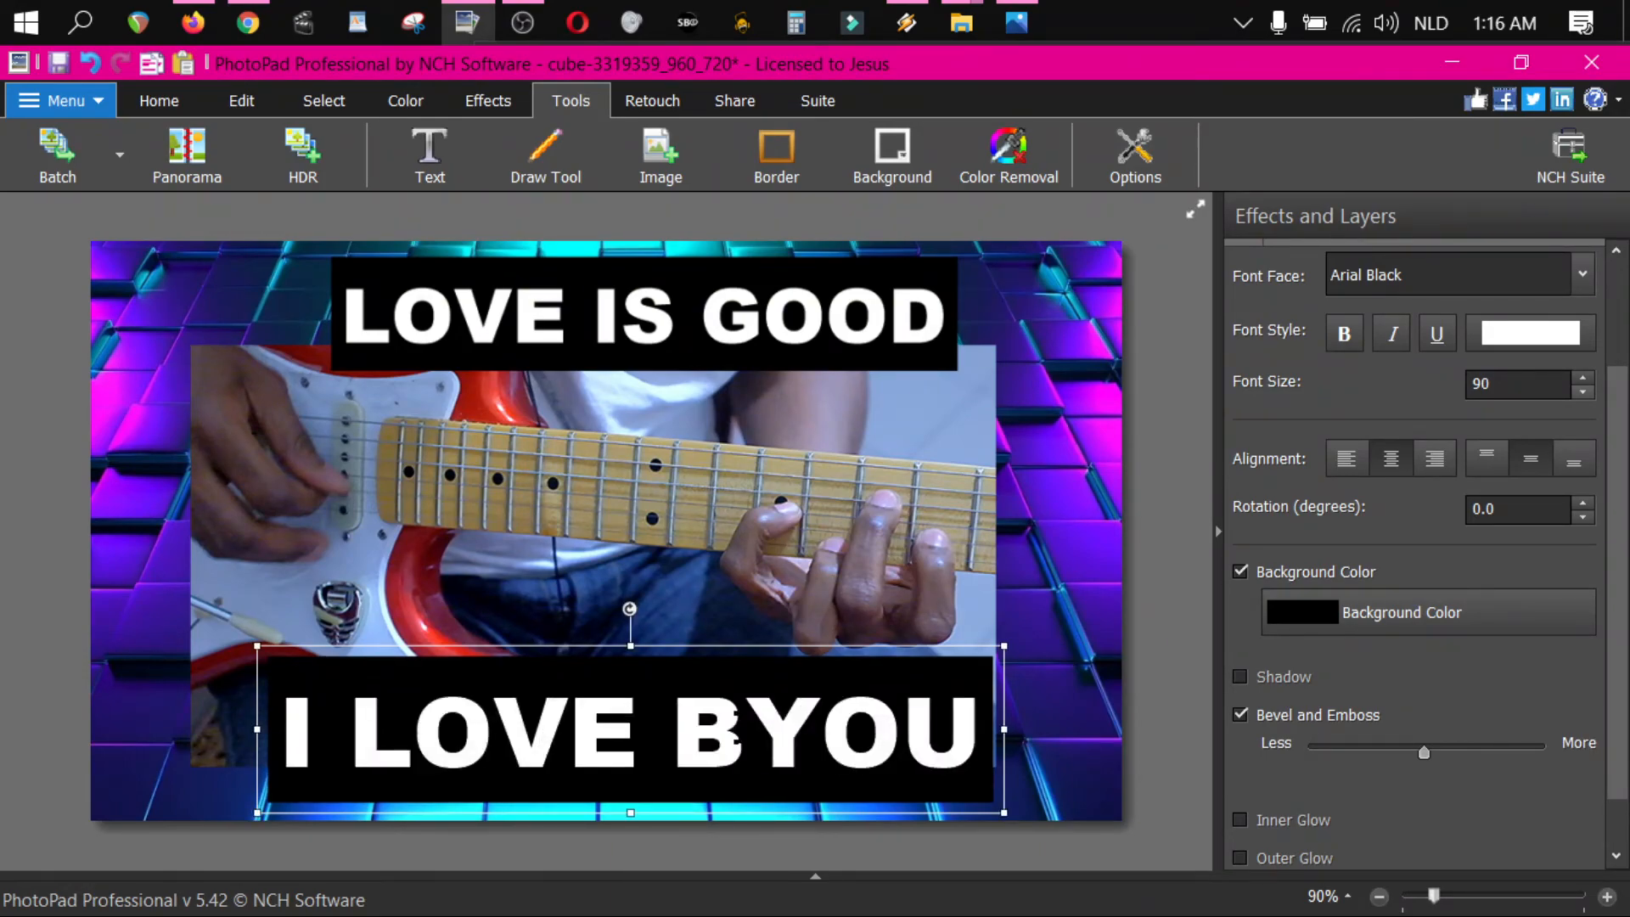
key("BackSpace")
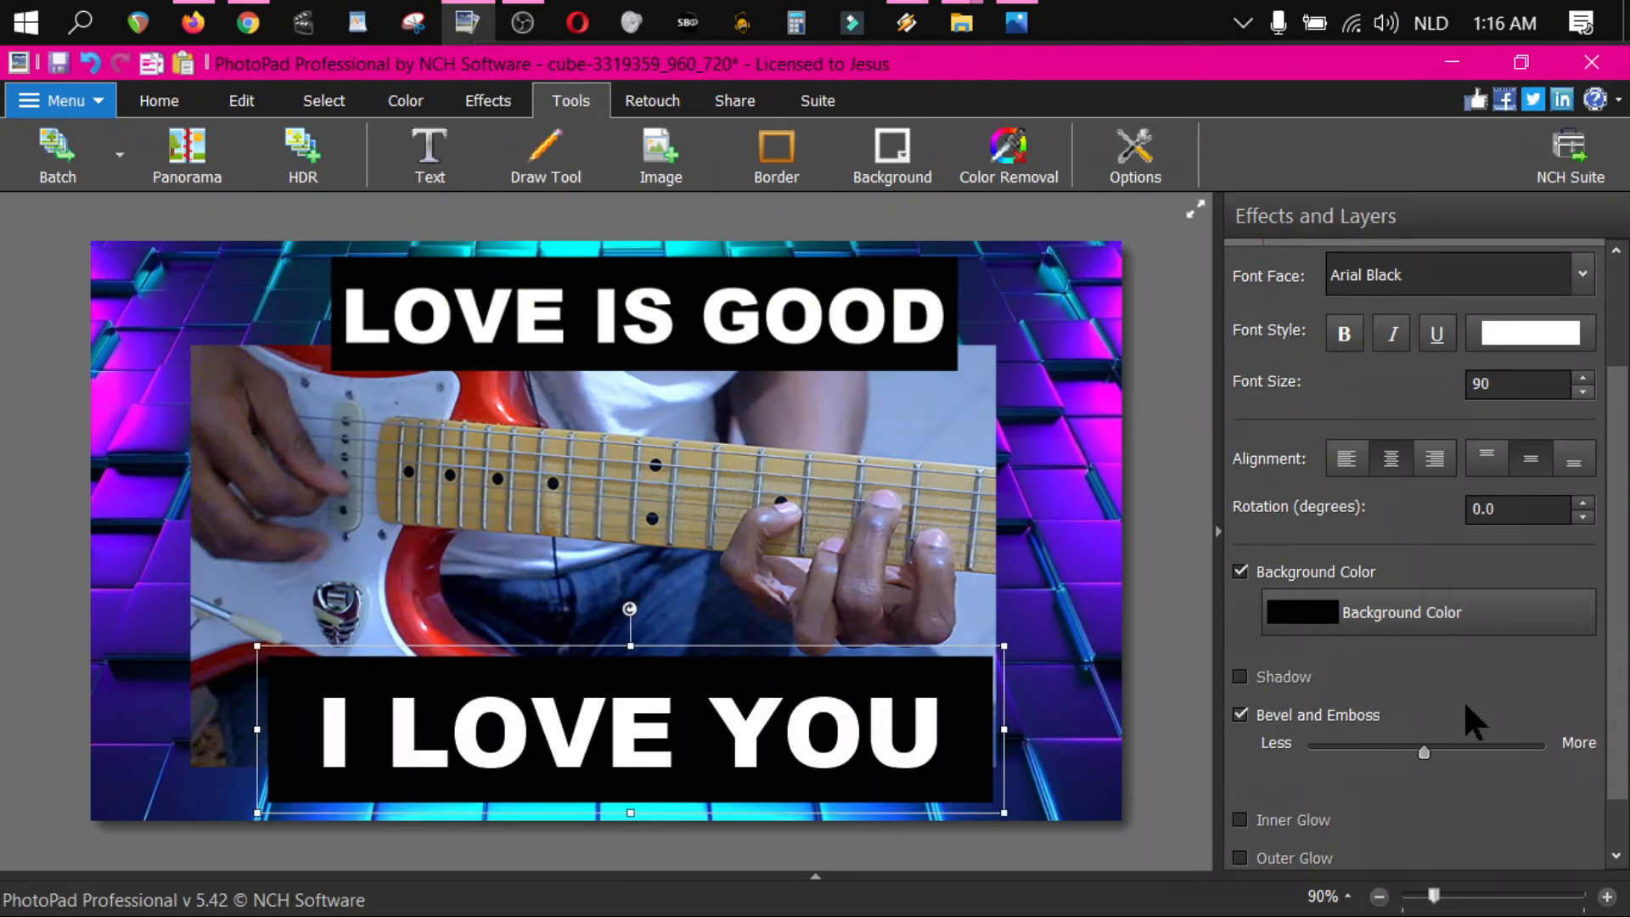
- Add an outer glow to the "I LOVE YOU" text in red, hex f00c36
scroll(1622, 617, "down", 1)
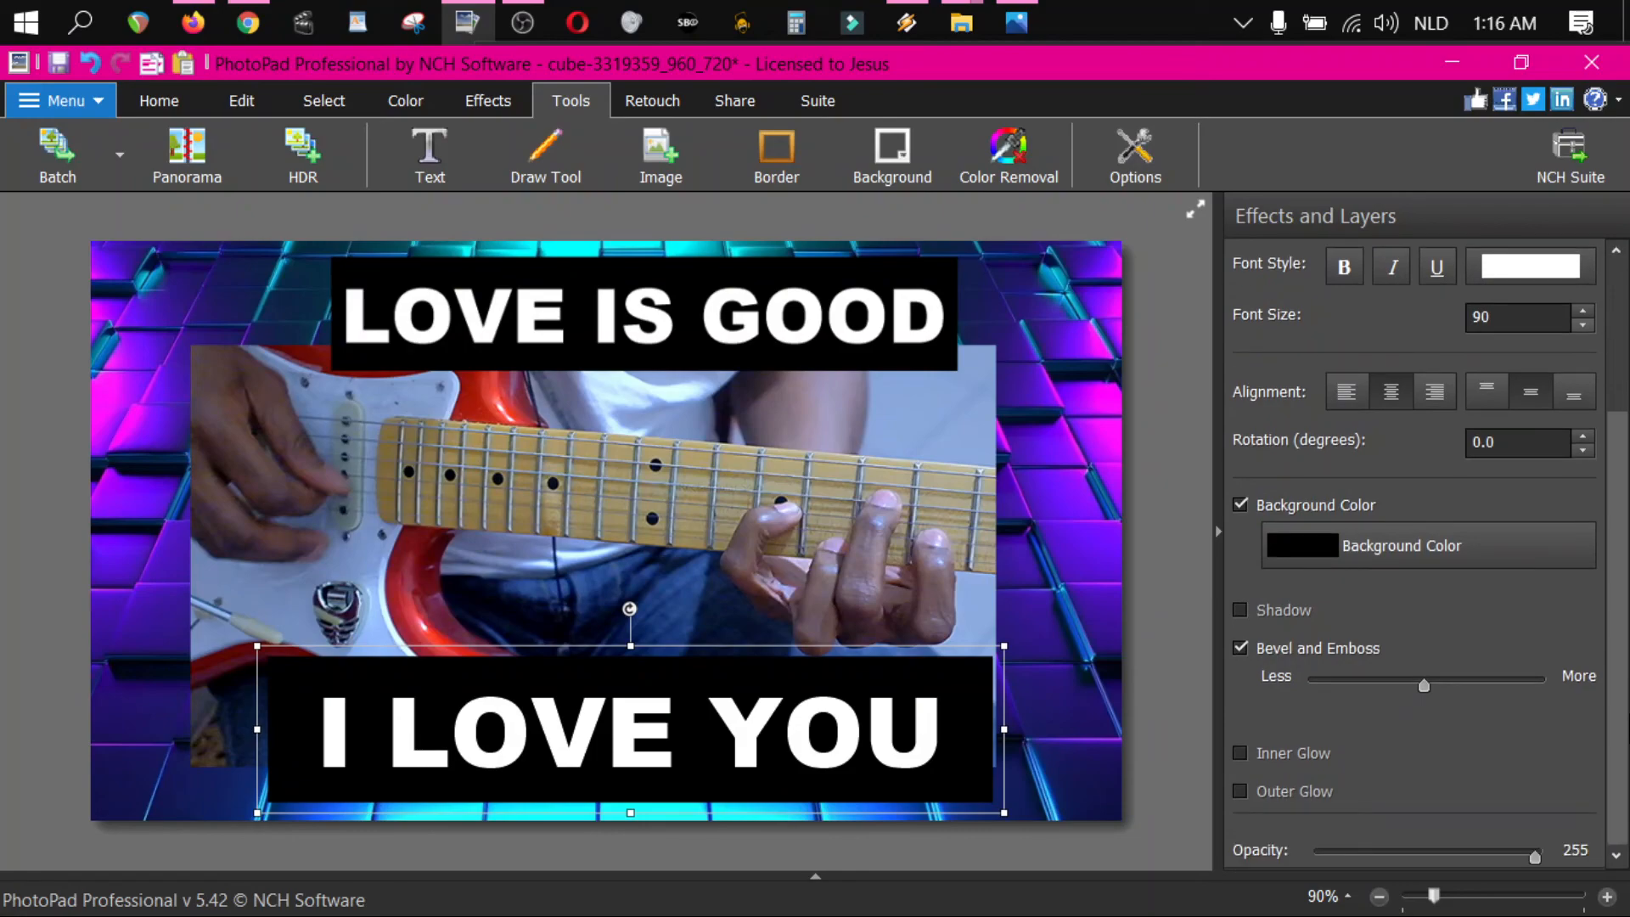
left_click(1241, 791)
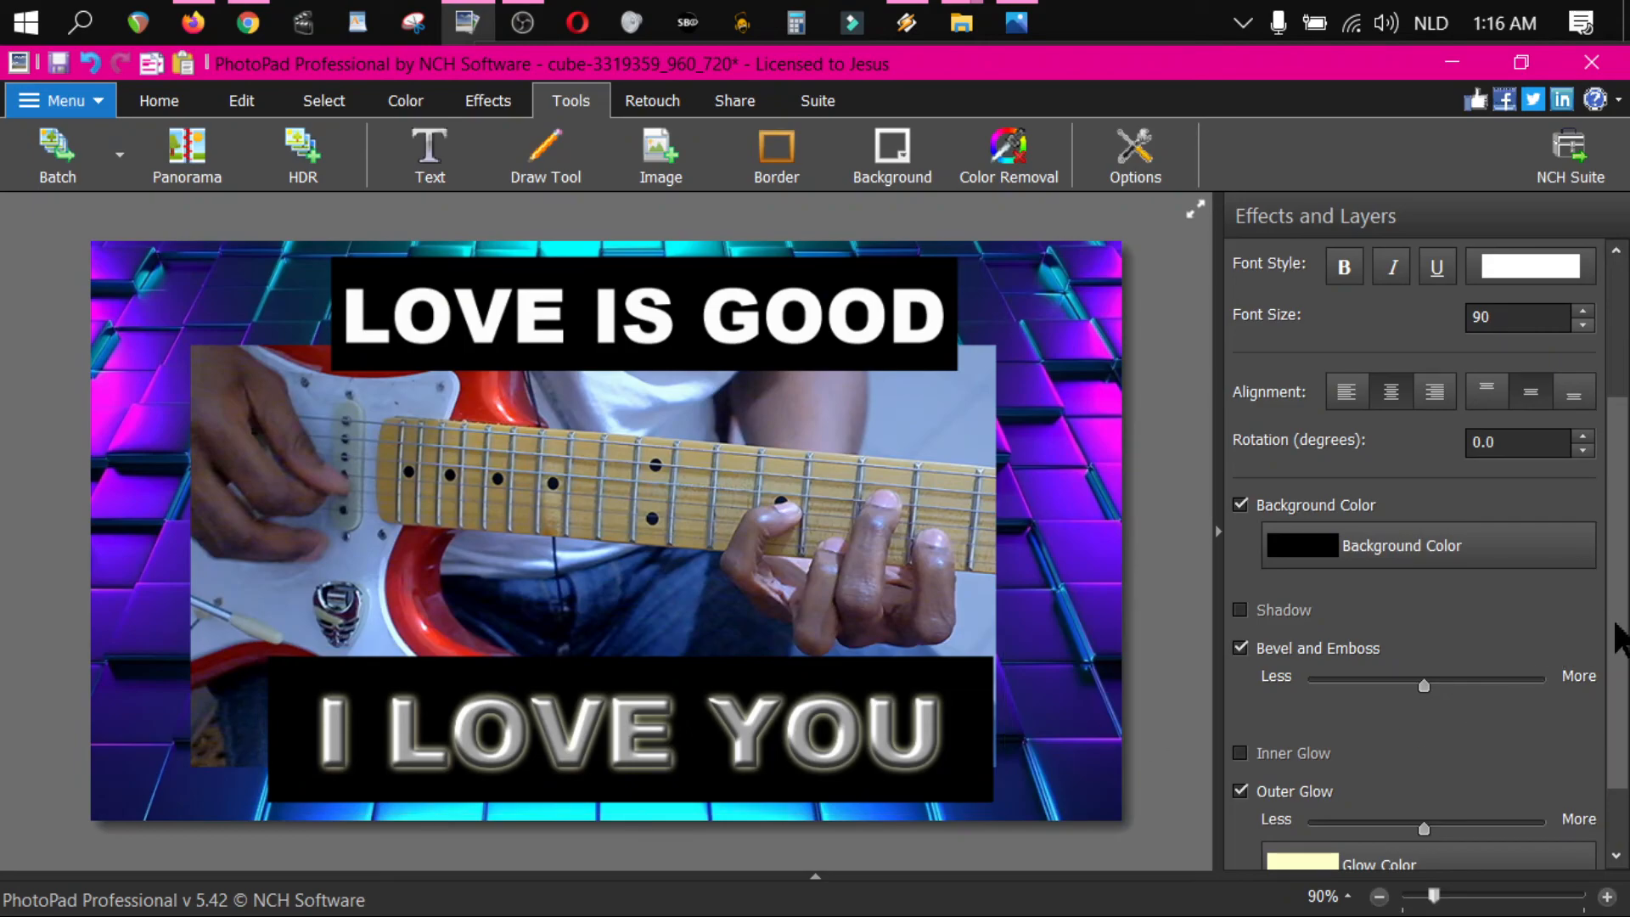
left_click_drag(1621, 638, 1624, 715)
left_click(1320, 780)
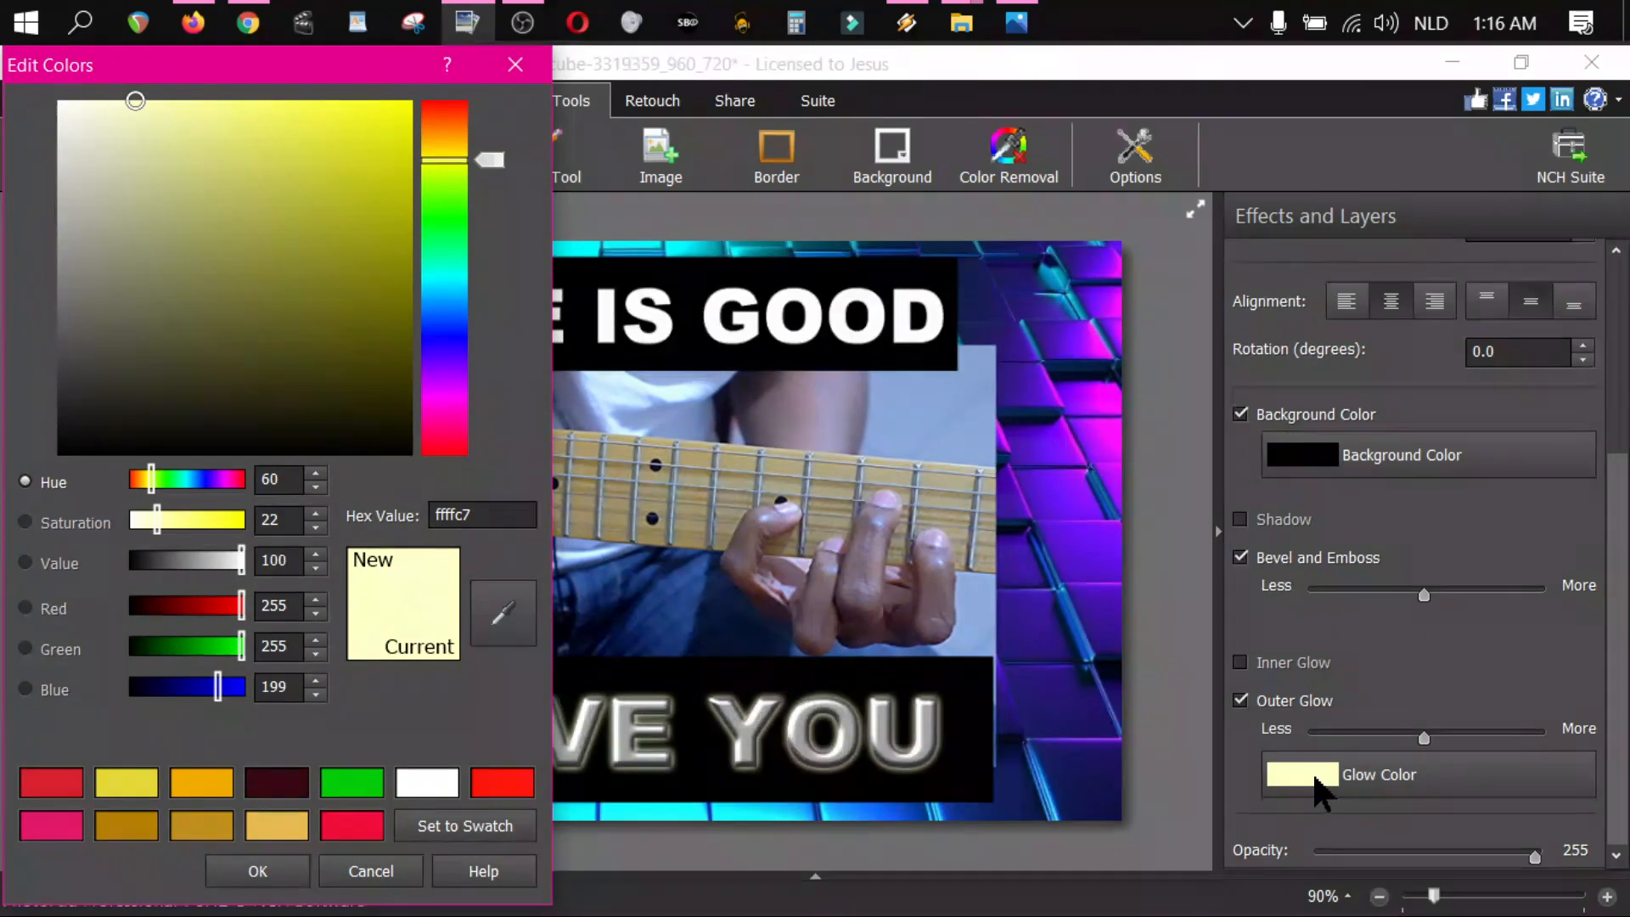
left_click(344, 826)
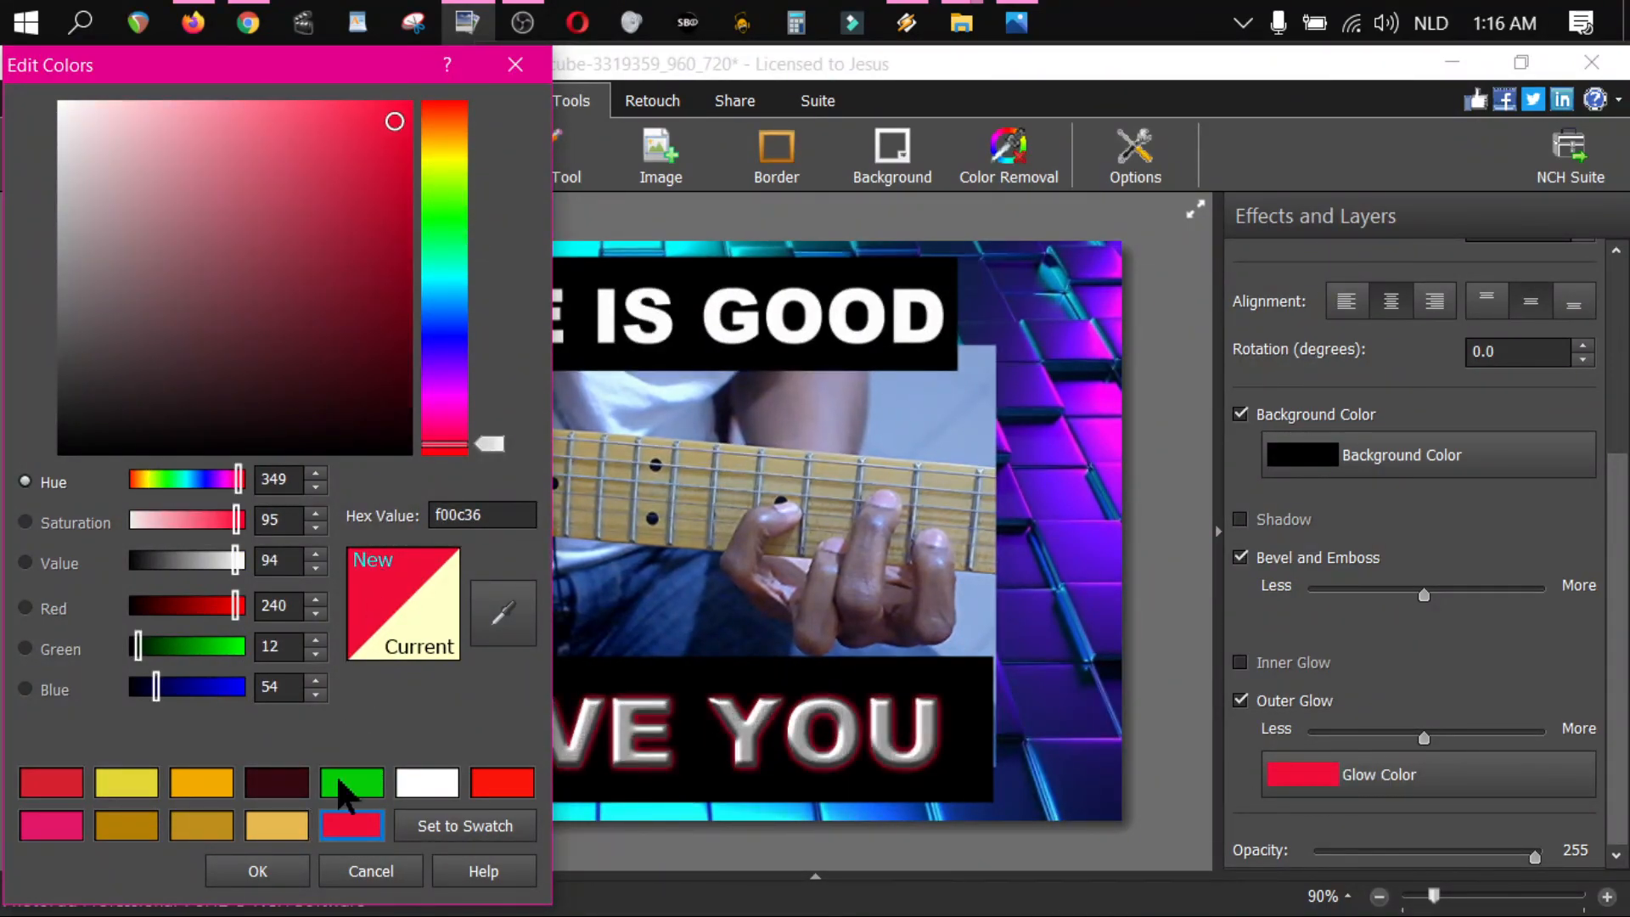
left_click(260, 872)
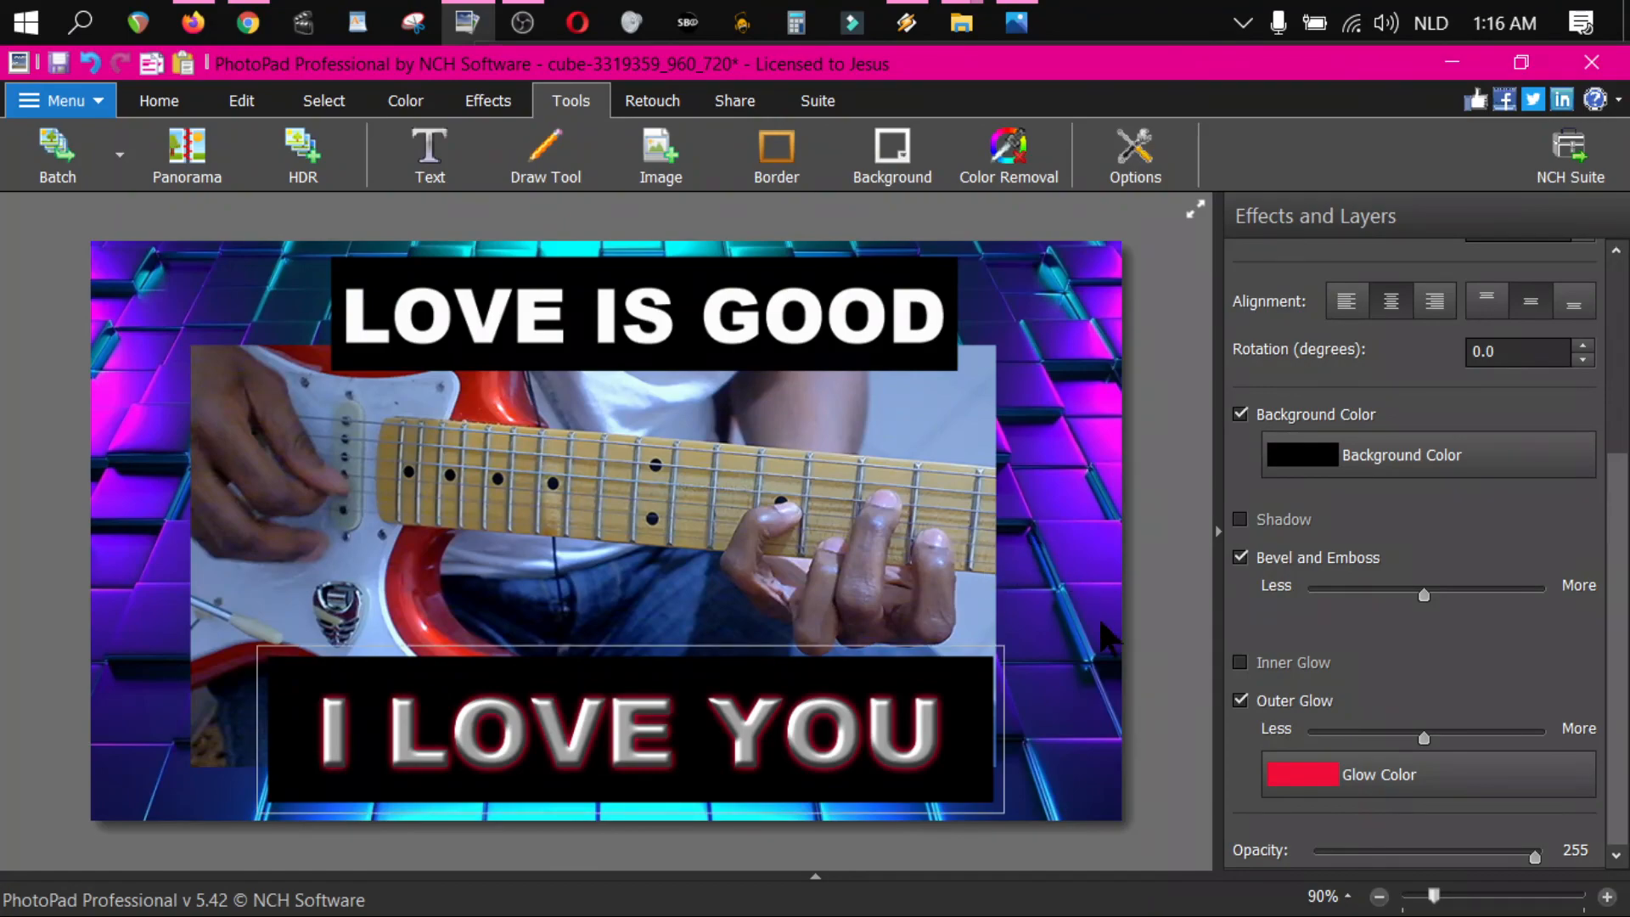
- Set the font size of the "I LOVE YOU" text to 92
scroll(1618, 467, "up", 3)
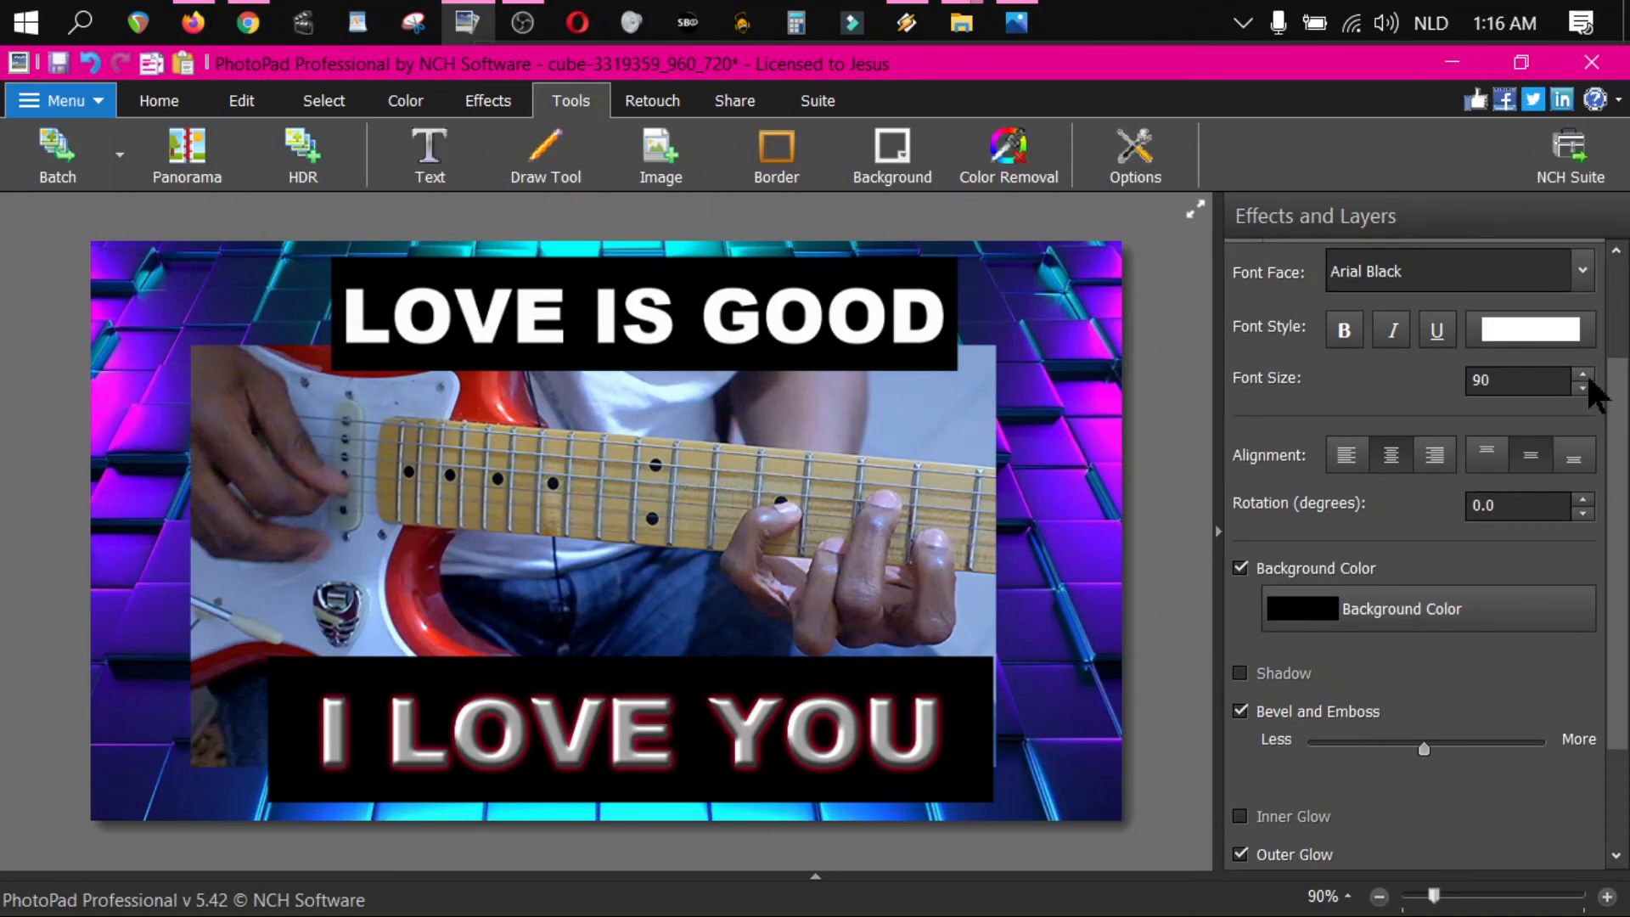
left_click(1584, 375)
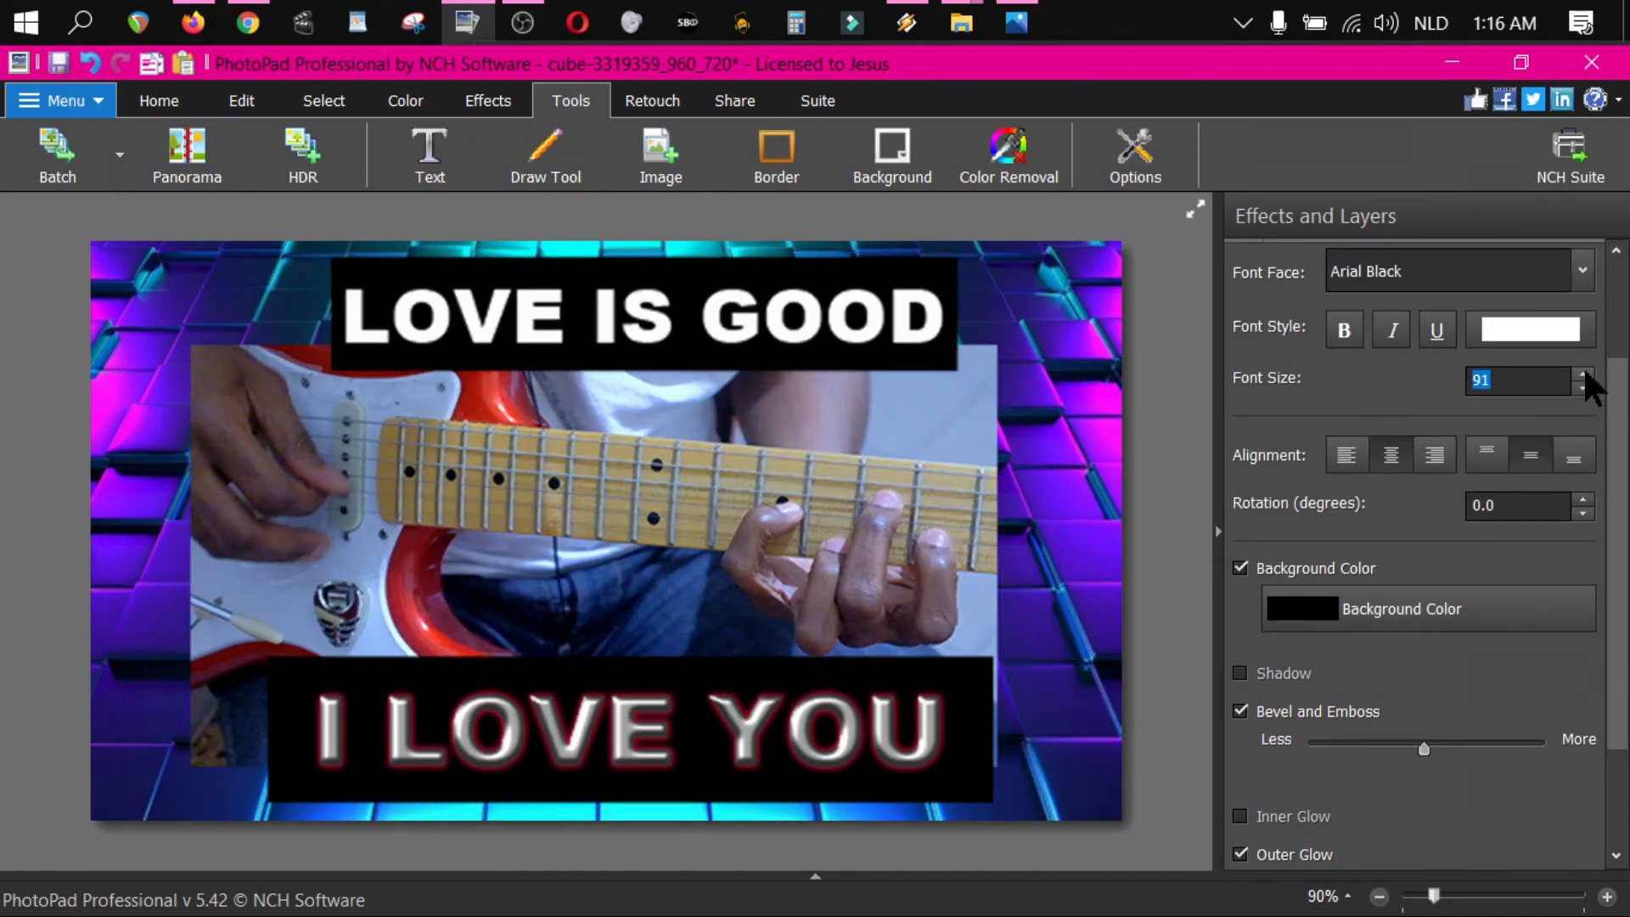
left_click(1585, 375)
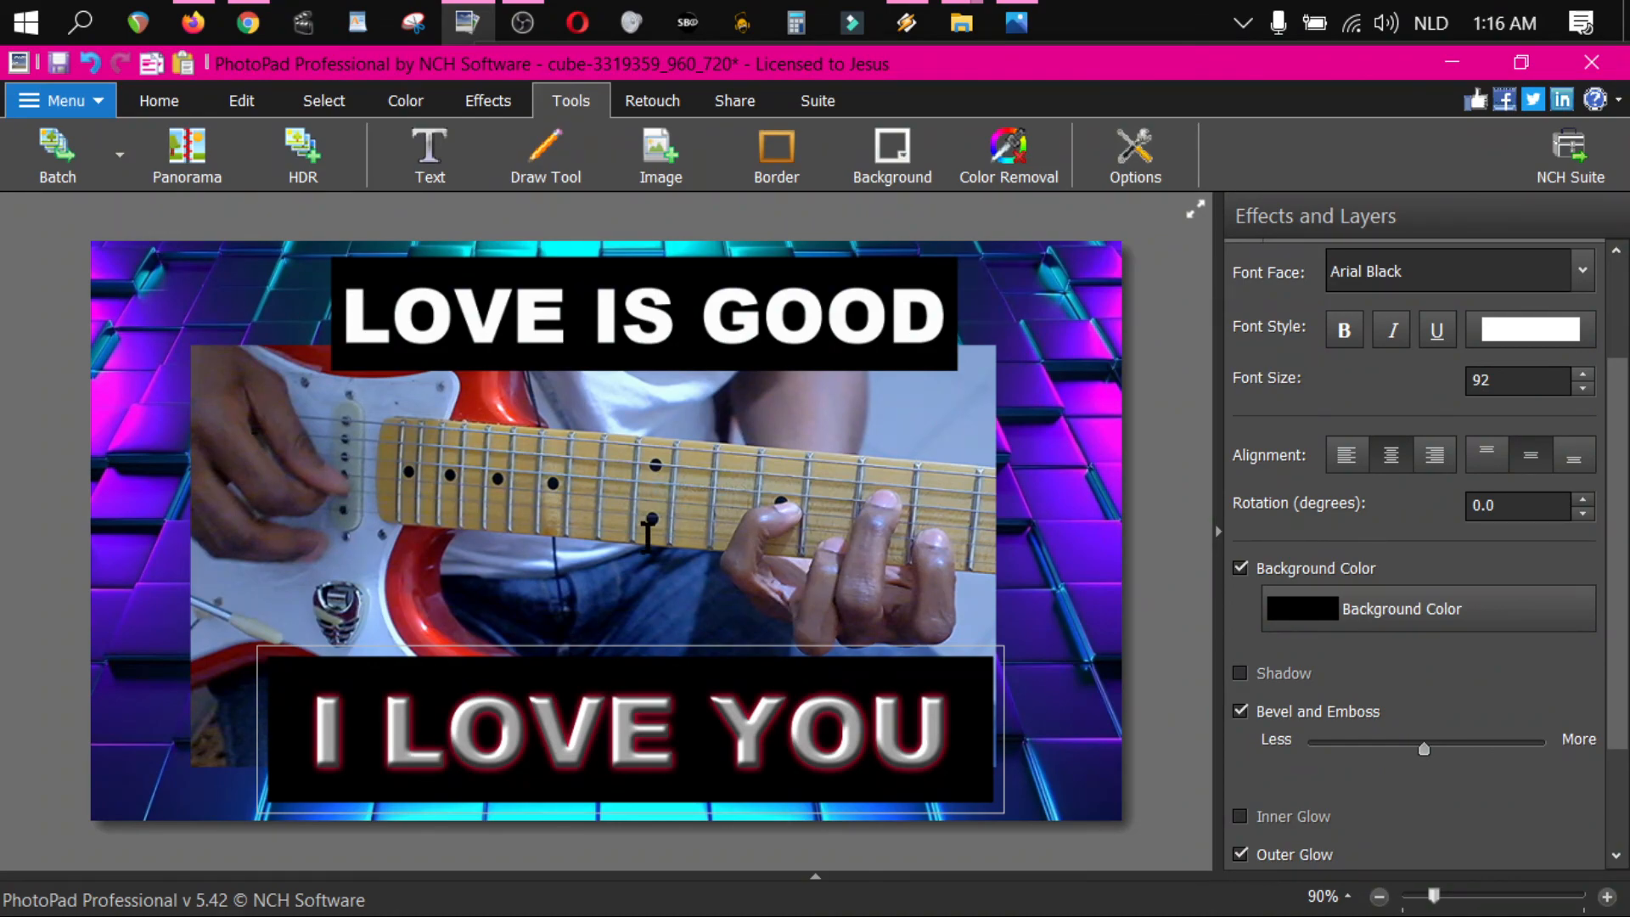
- Show the open images and view the "MOST BEAUTIFUL CHORD COPY" thumbnail with its upper text in view
left_click(815, 876)
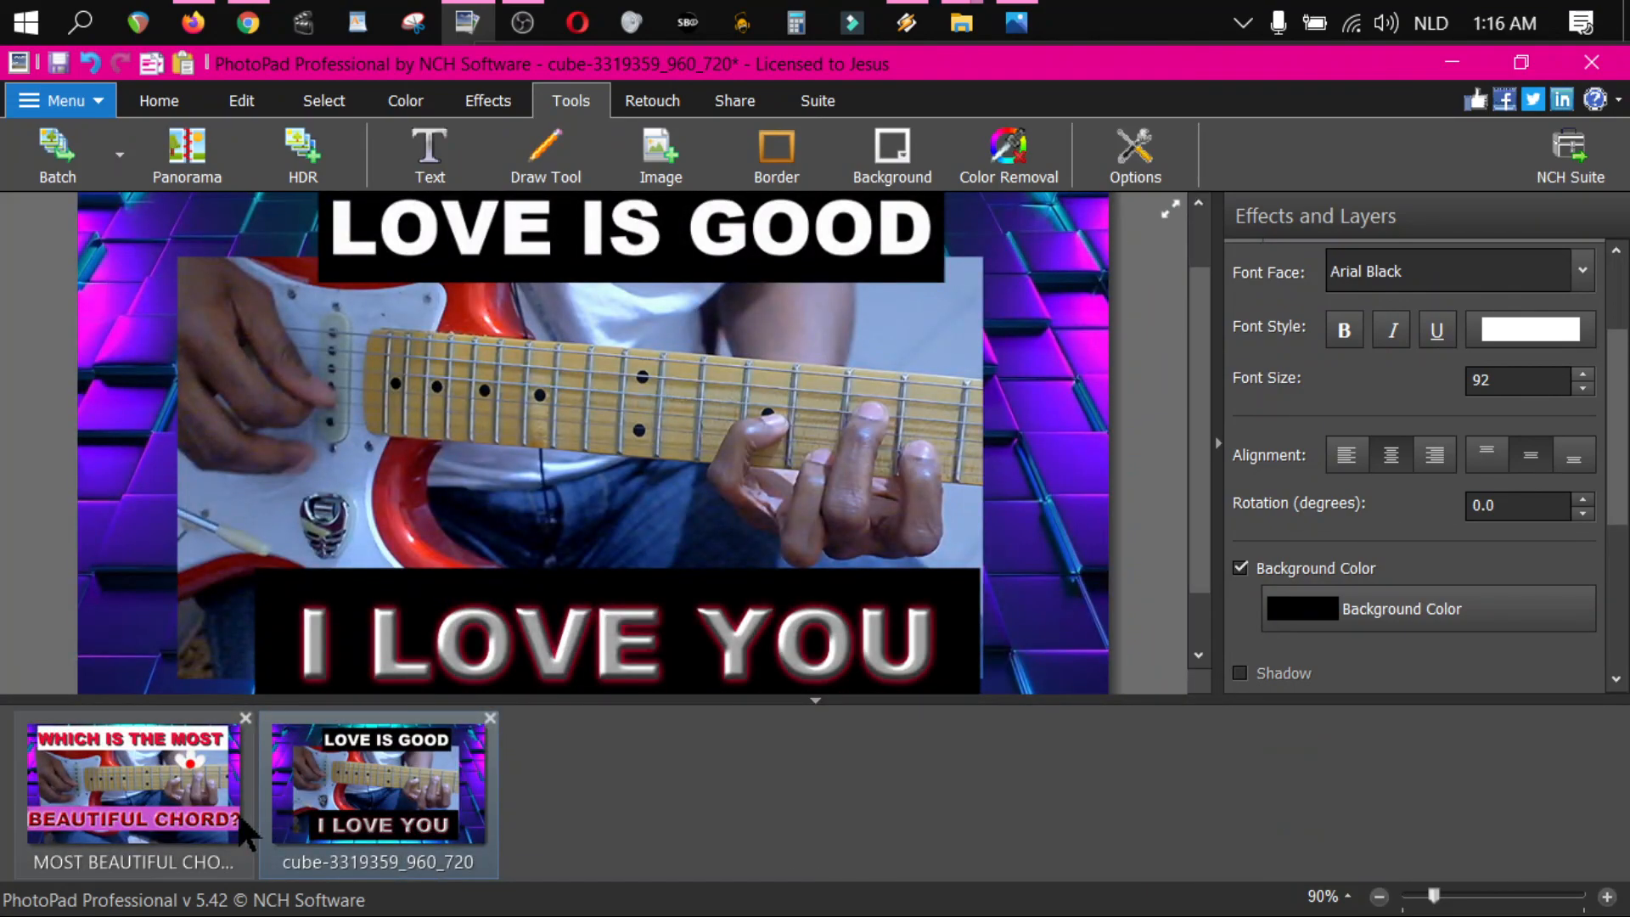
left_click(146, 808)
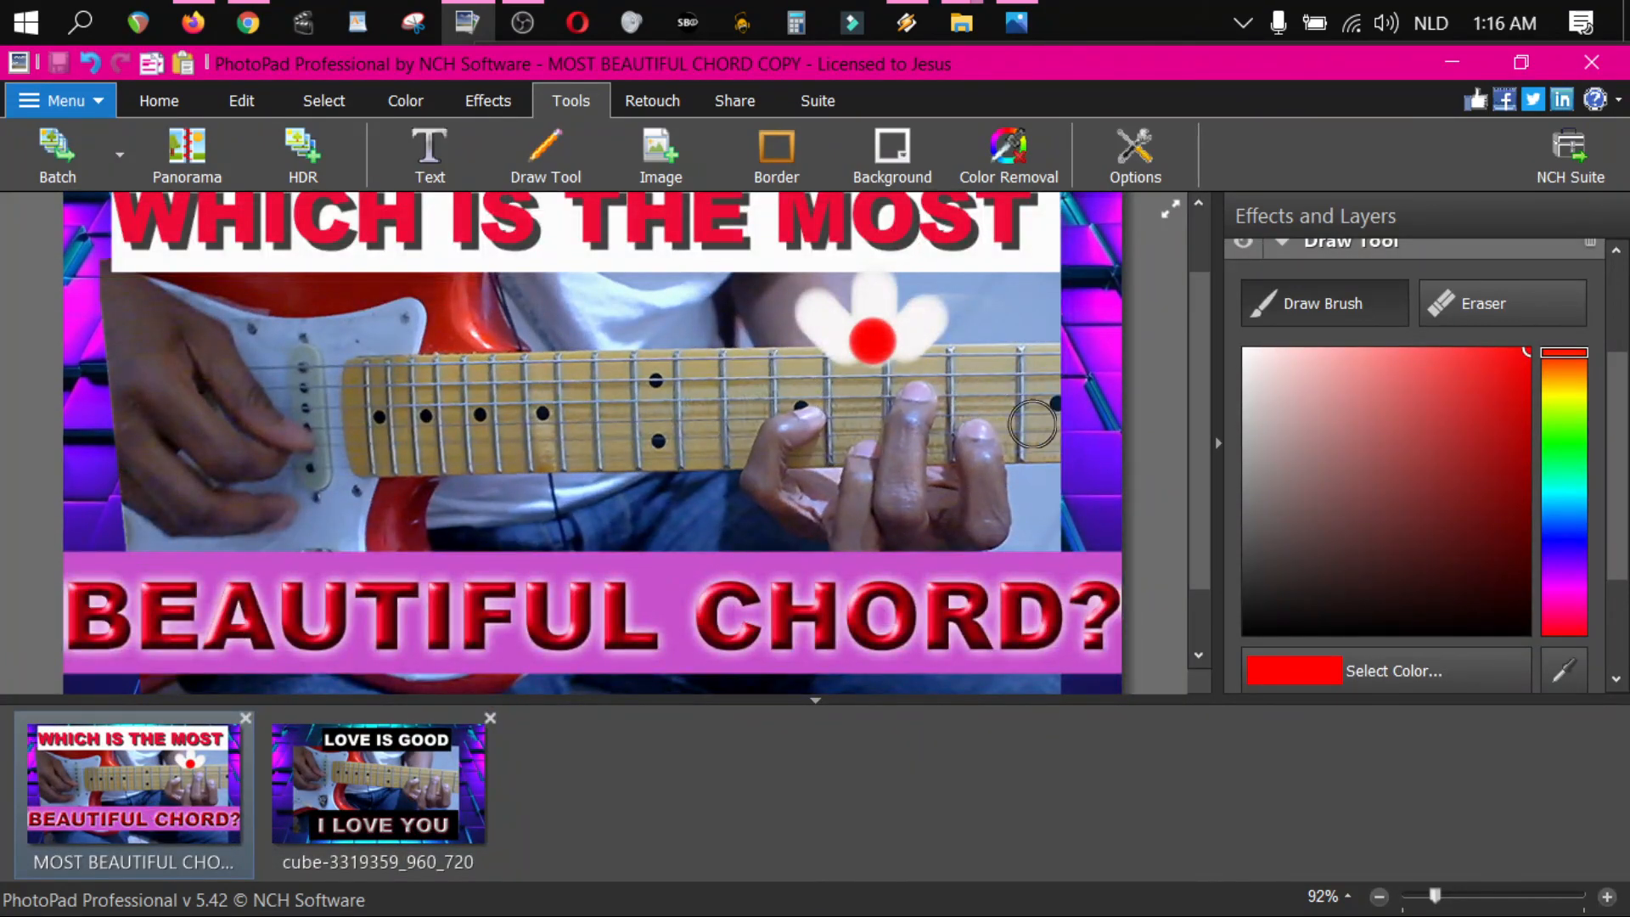
left_click_drag(1204, 435, 1206, 359)
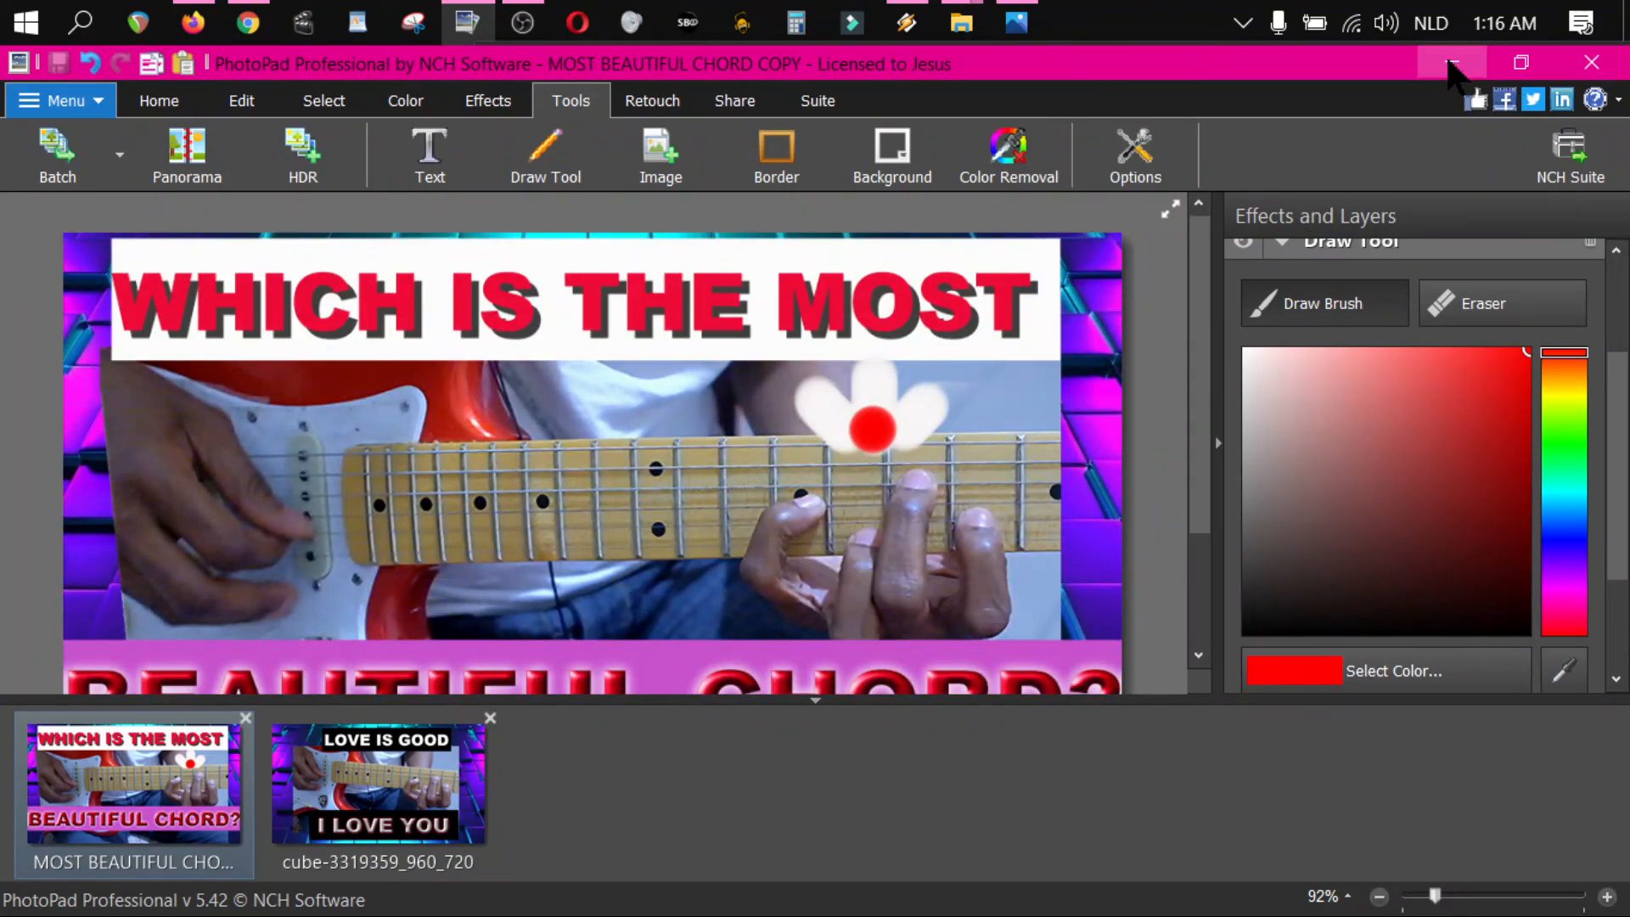
- Minimize the photo editor and close the Pictures folder window
left_click(1454, 63)
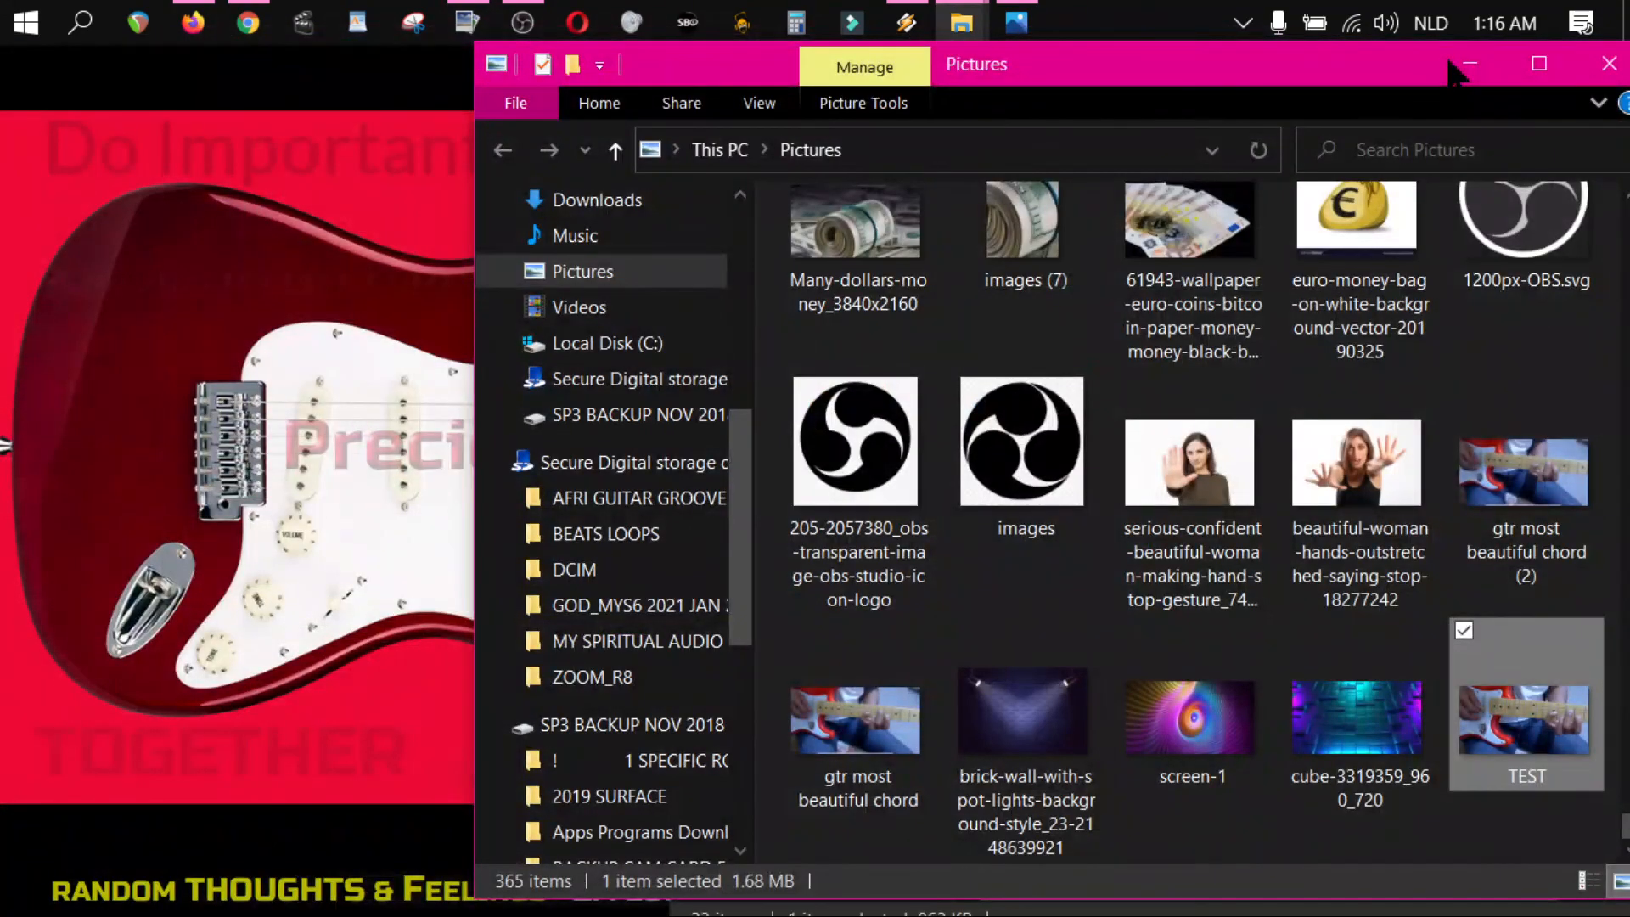
left_click(1616, 75)
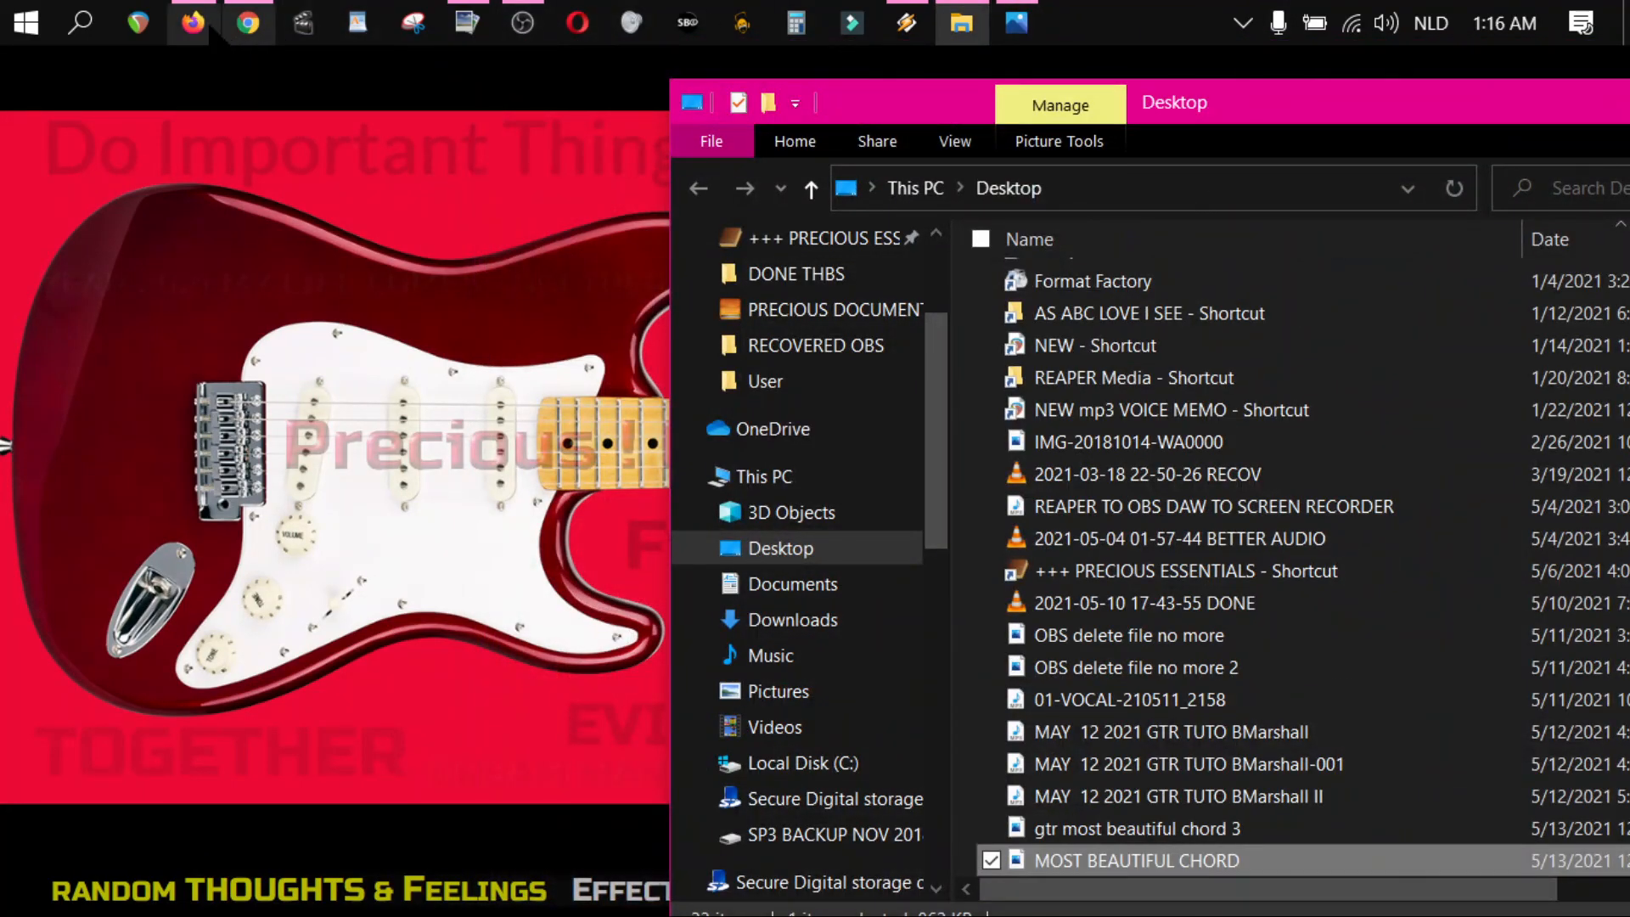
- View the Make MONEY Journey YouTube channel in Firefox, minimize the browser, and switch to OBS
left_click(202, 30)
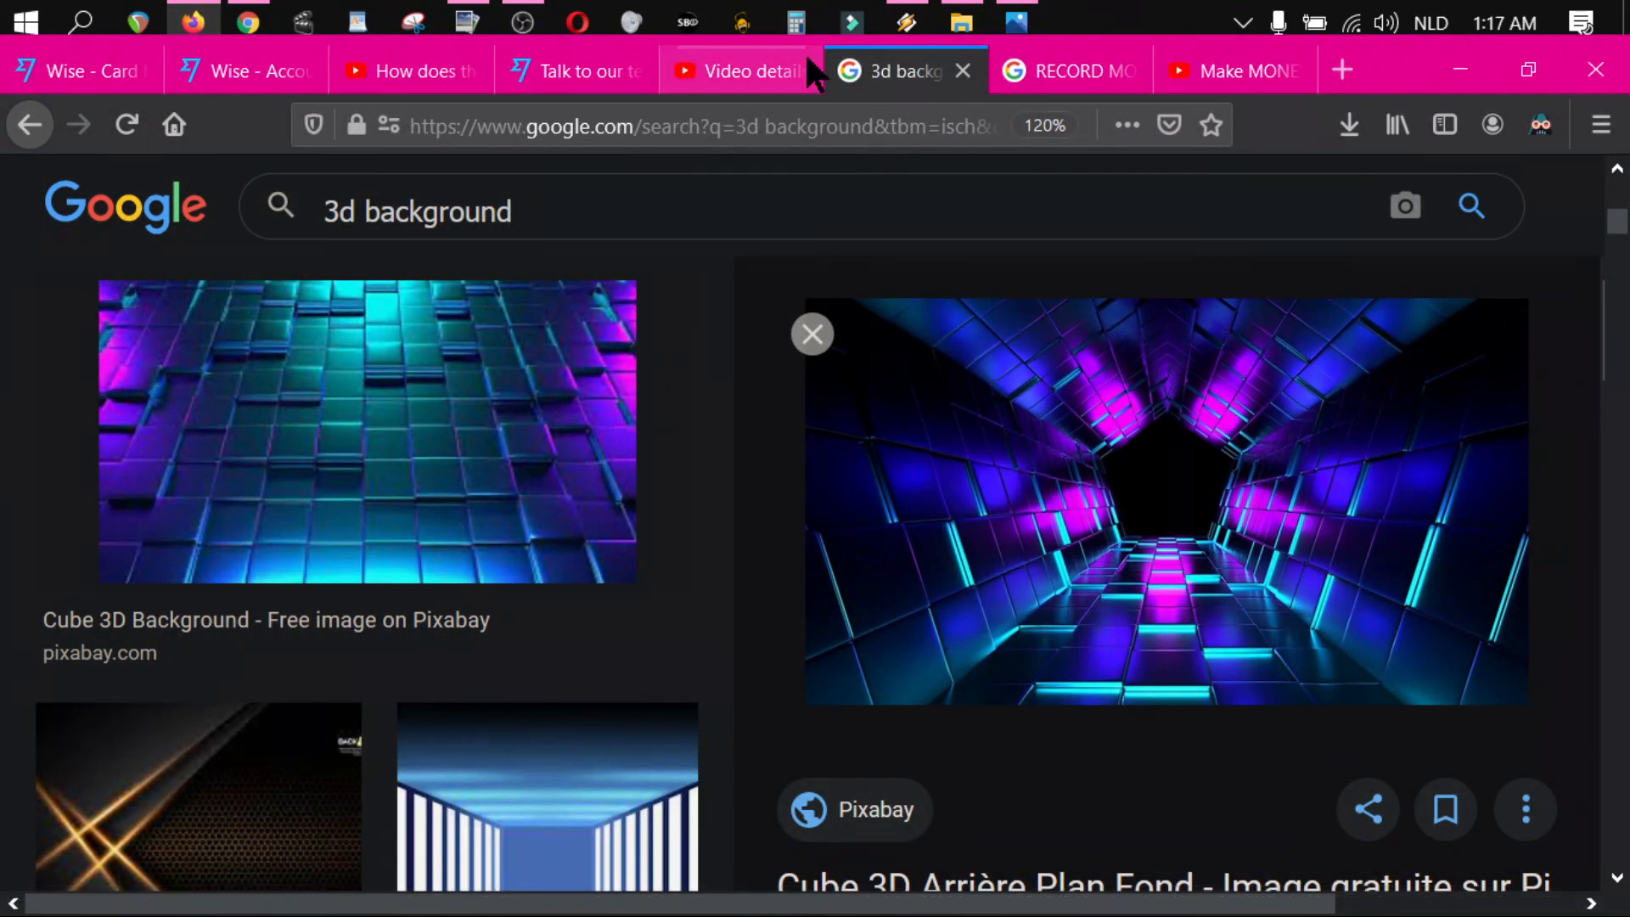
left_click(1227, 75)
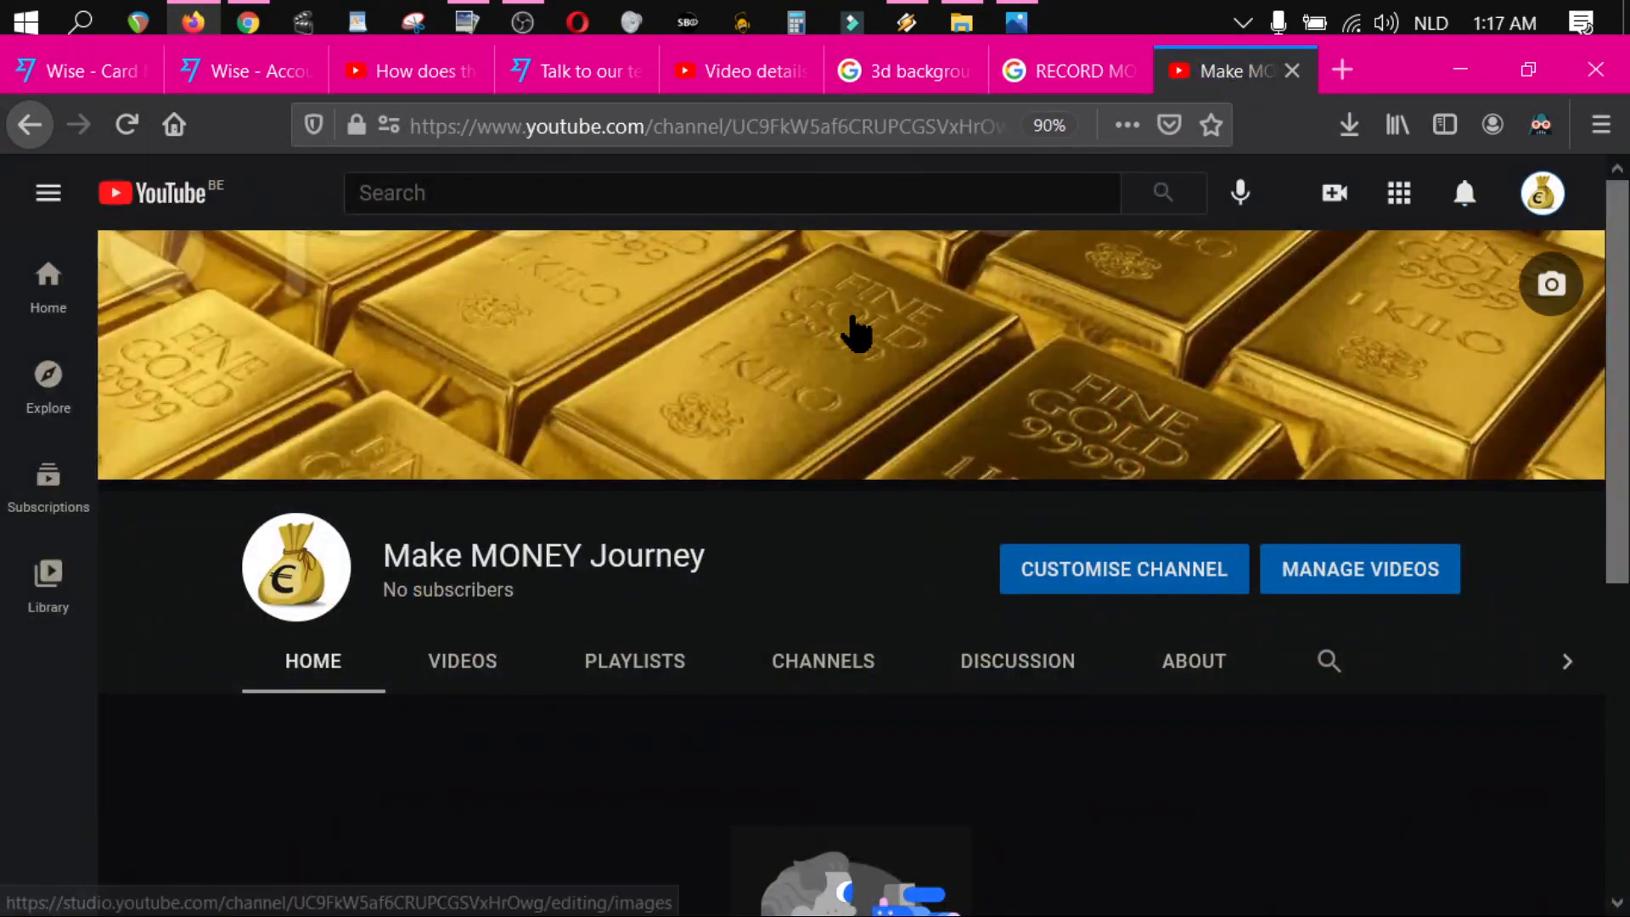
left_click(1461, 68)
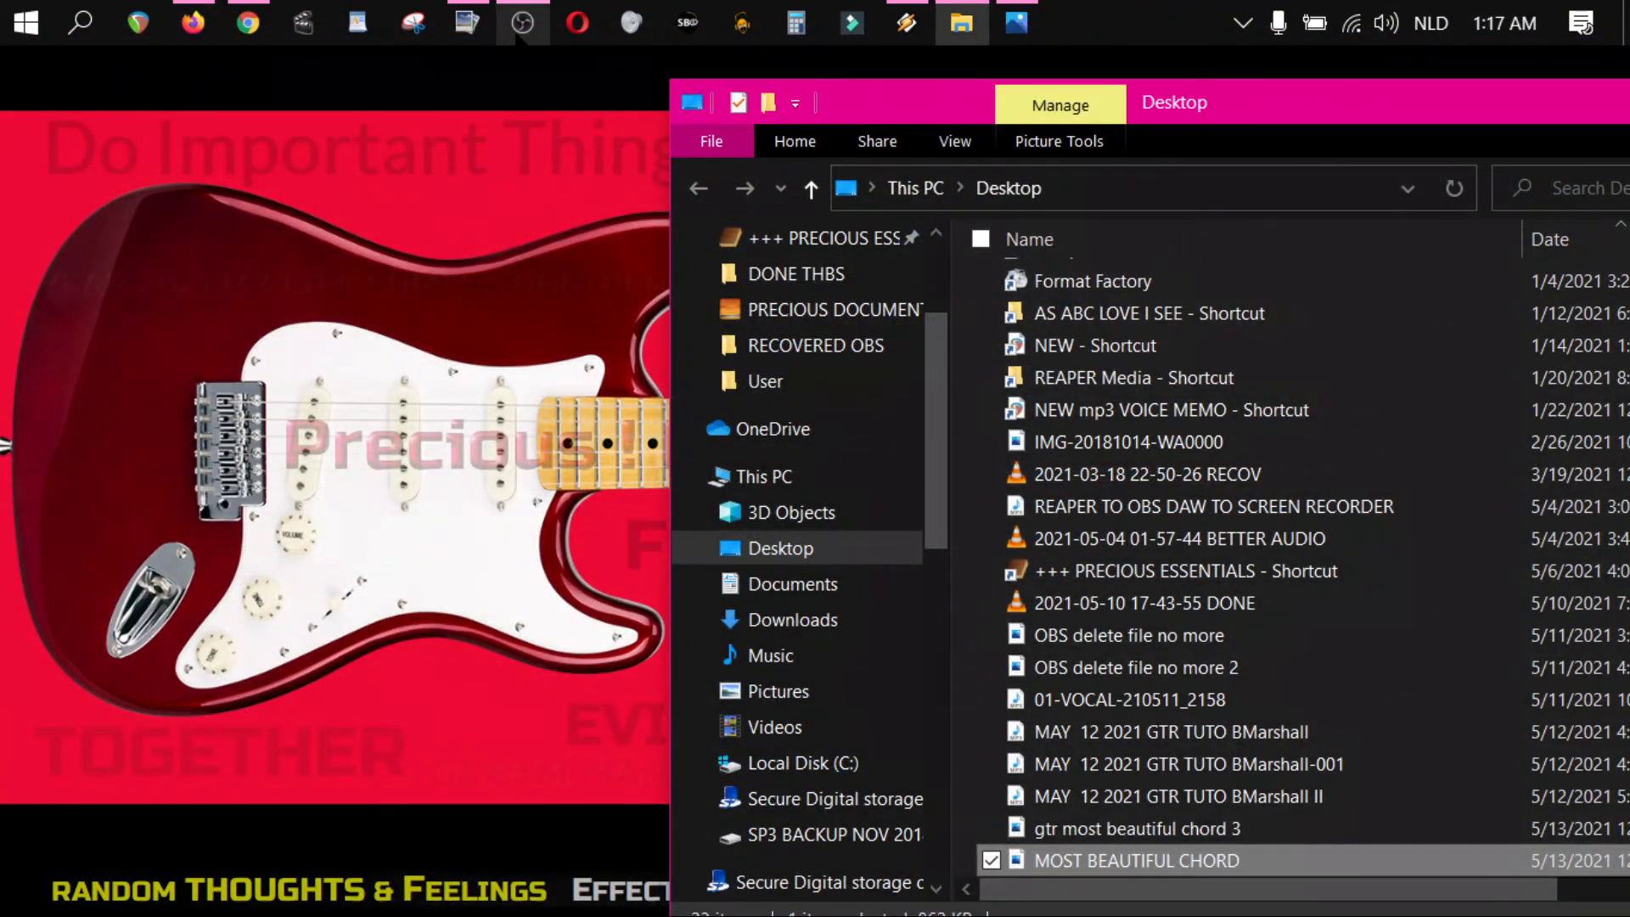
left_click(521, 26)
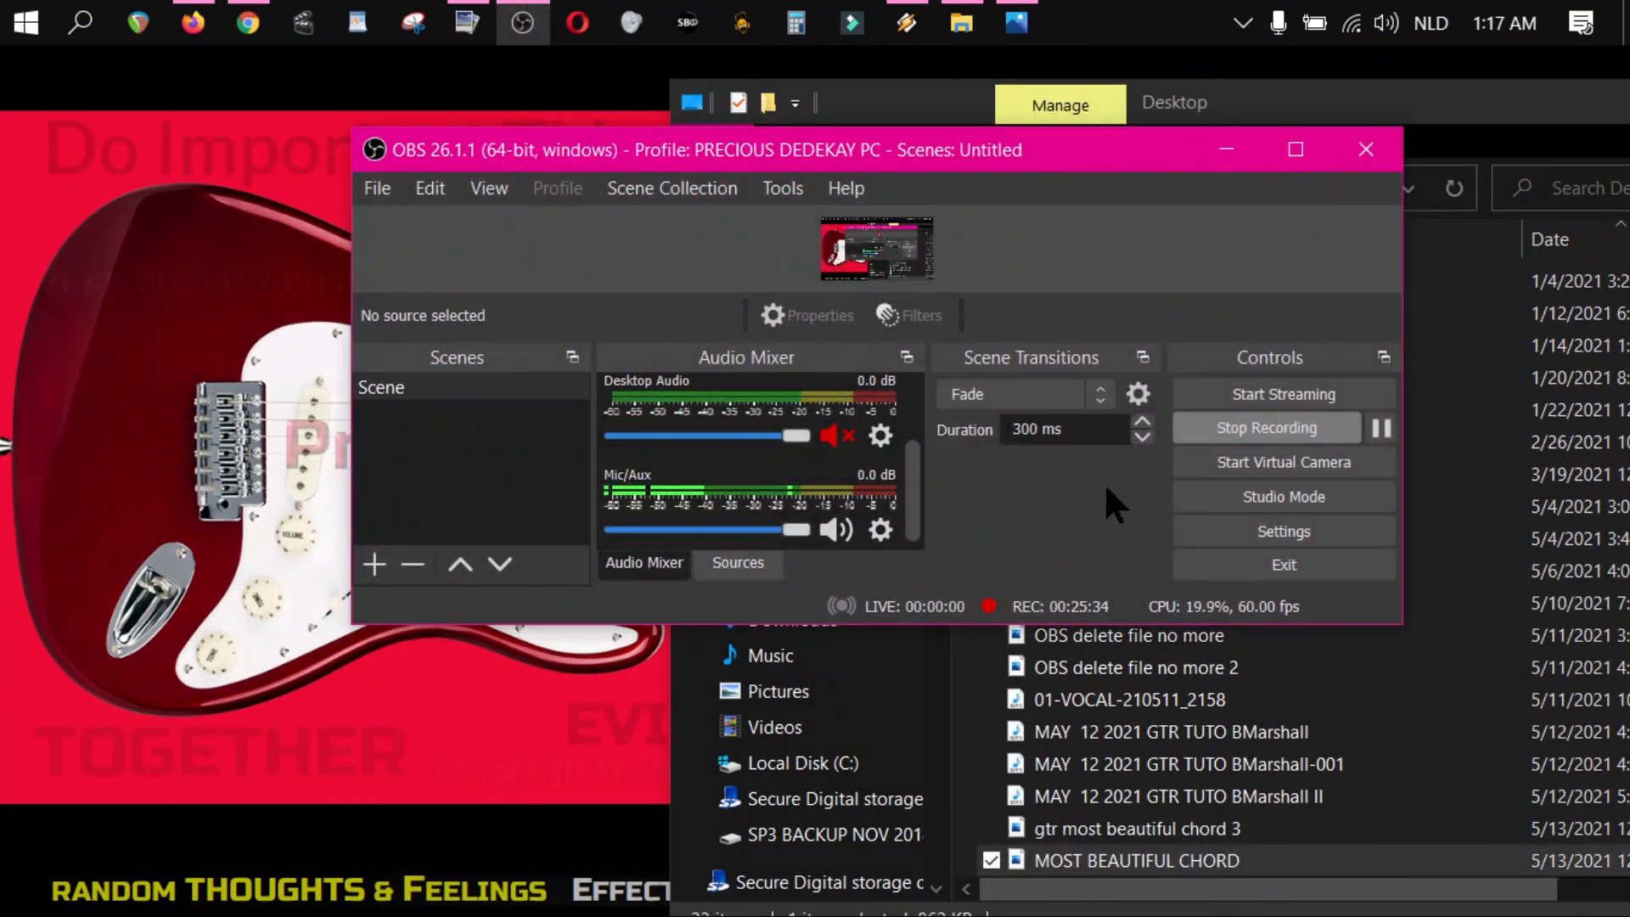